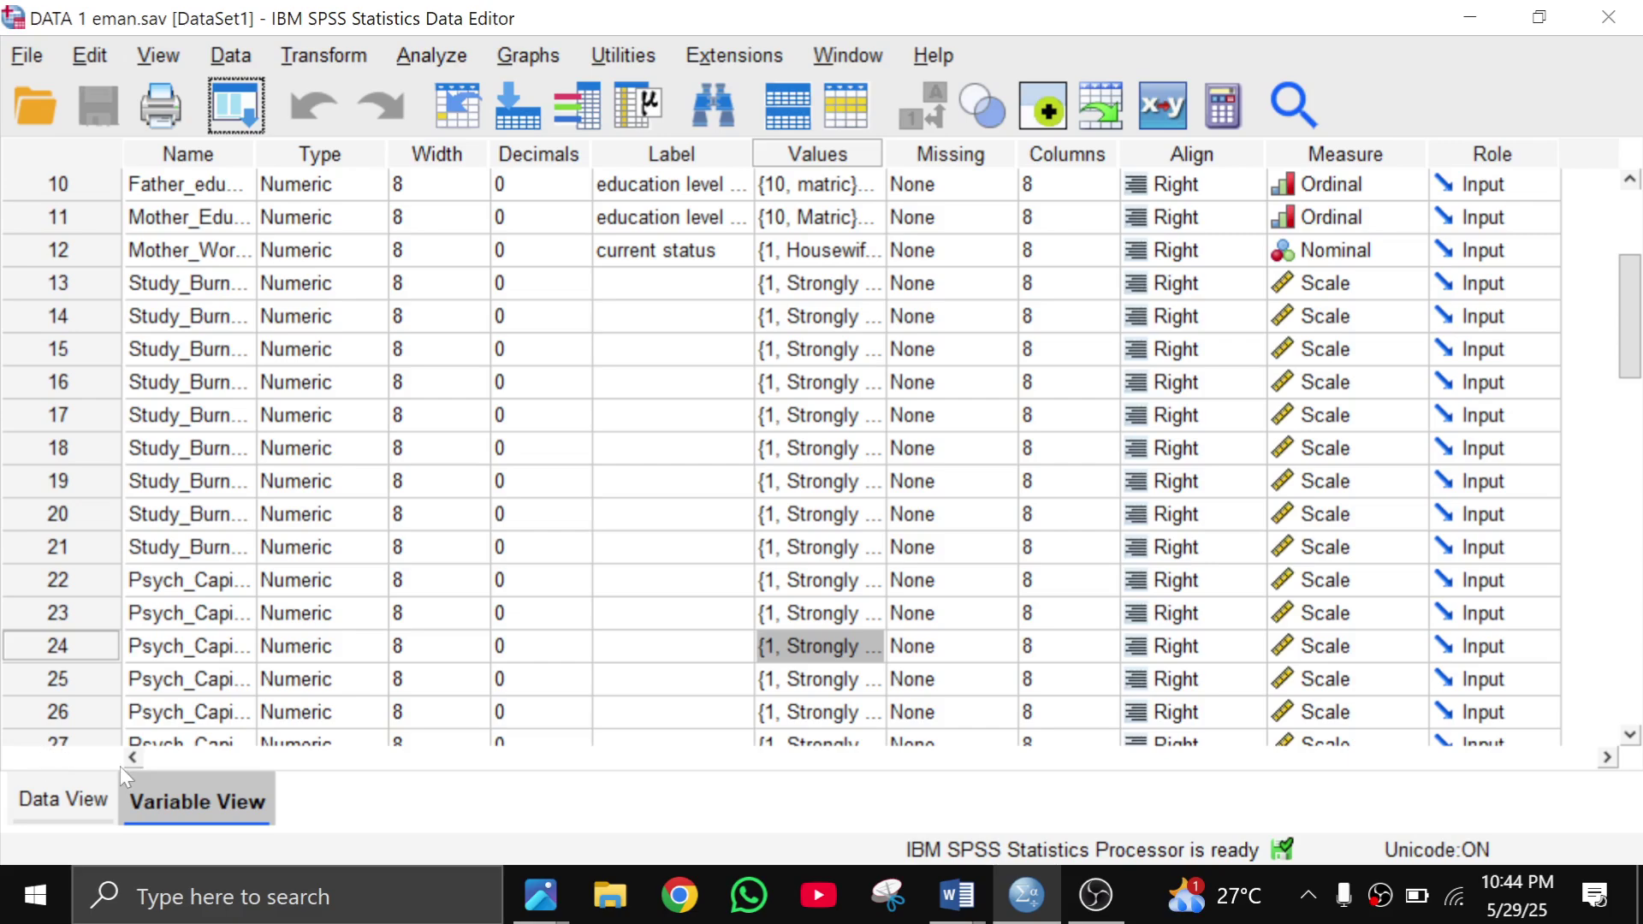
left_click(72, 809)
left_click(215, 797)
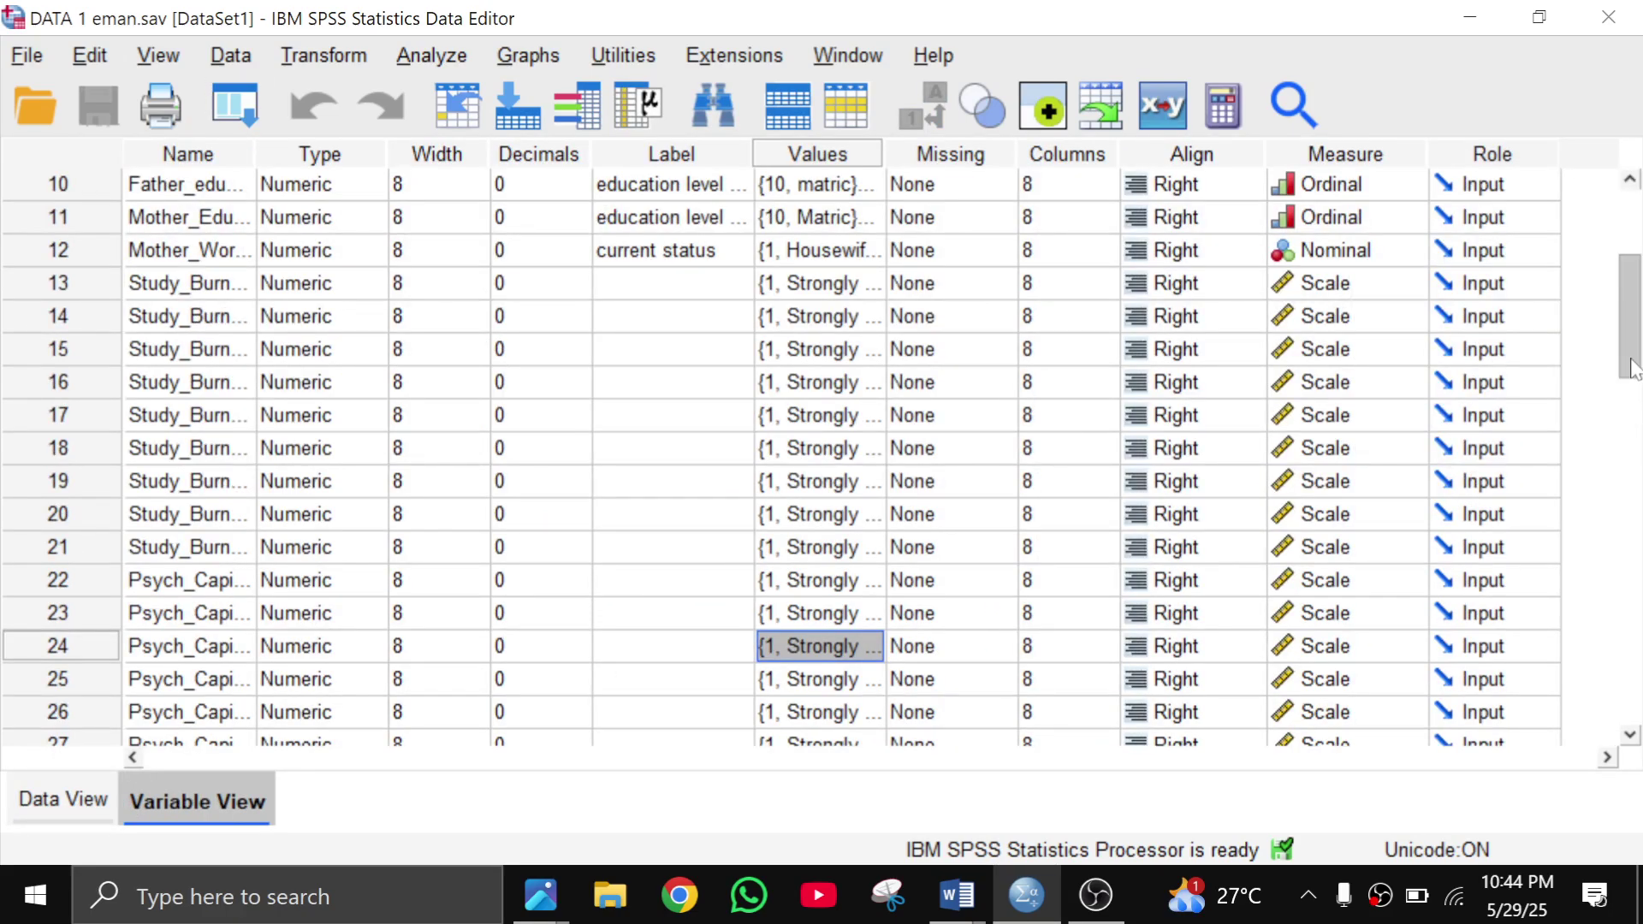
left_click_drag(1635, 368, 1634, 295)
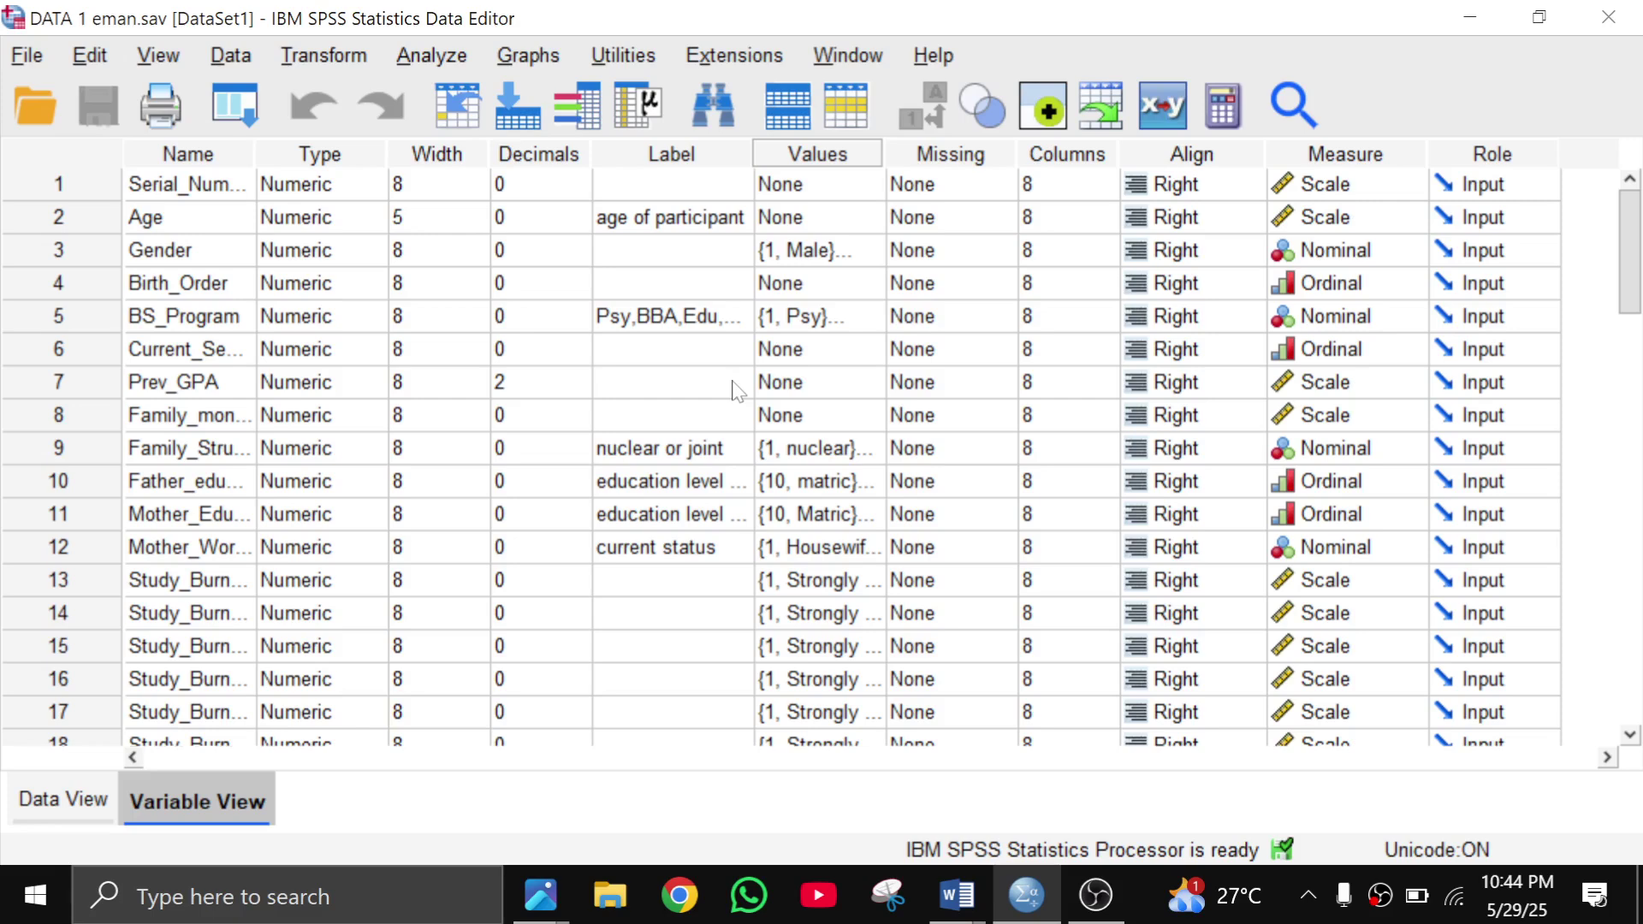
double_click(205, 221)
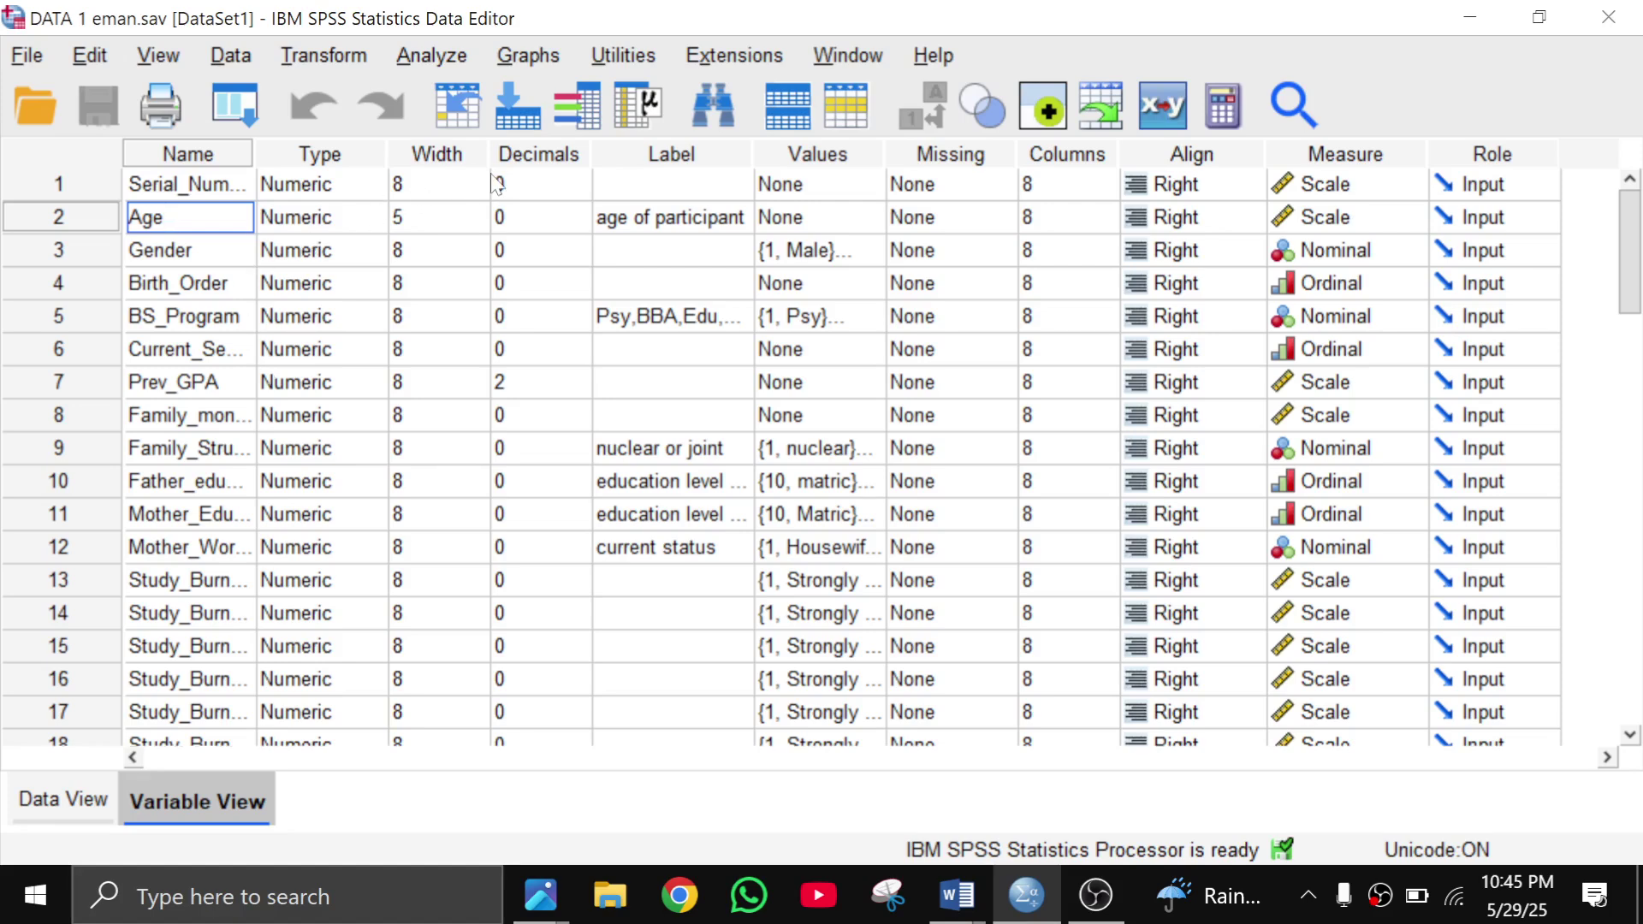
Set up a Descriptives analysis, clearing the previous variable selection and adding Age, Prev_GPA and Family_monthly_income
left_click(445, 64)
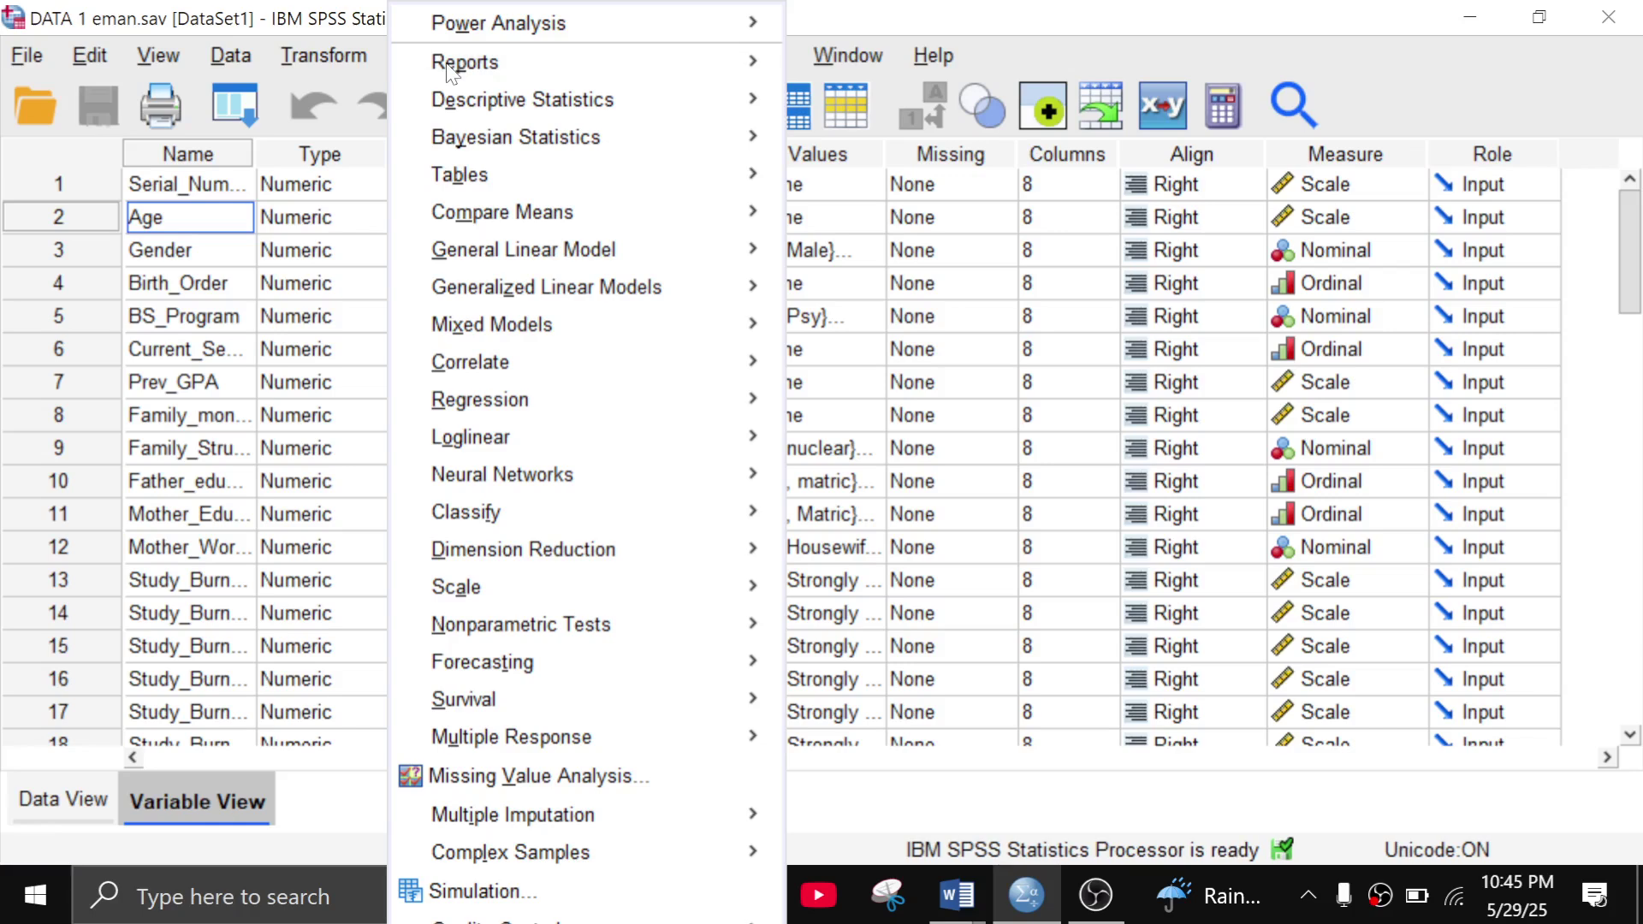
mouse_move(532, 111)
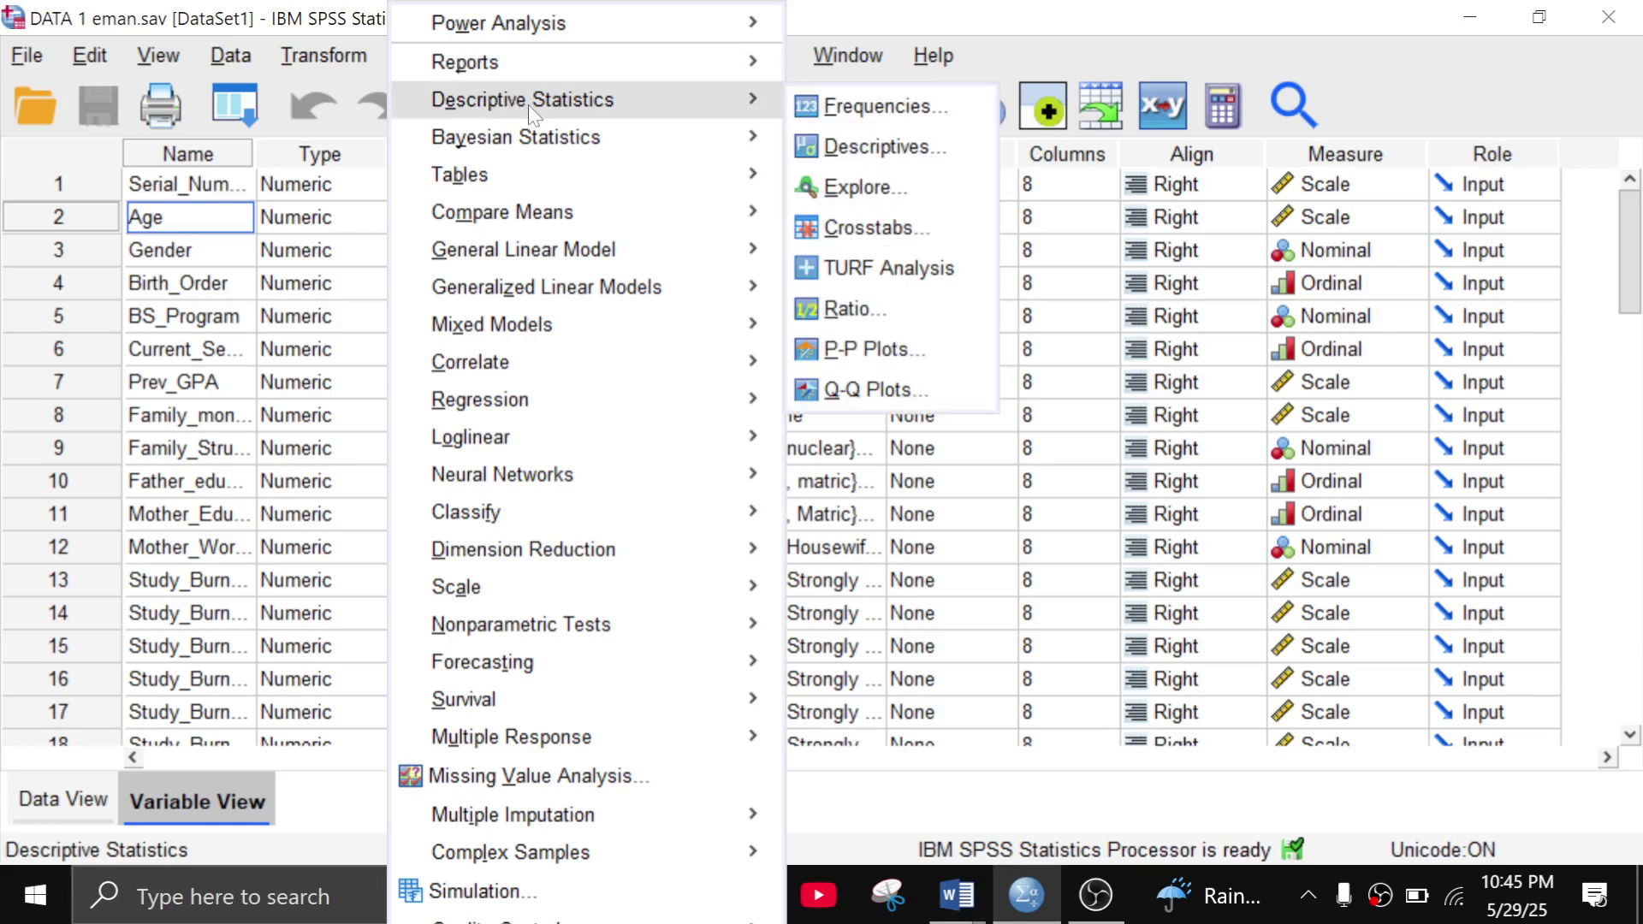
left_click(884, 149)
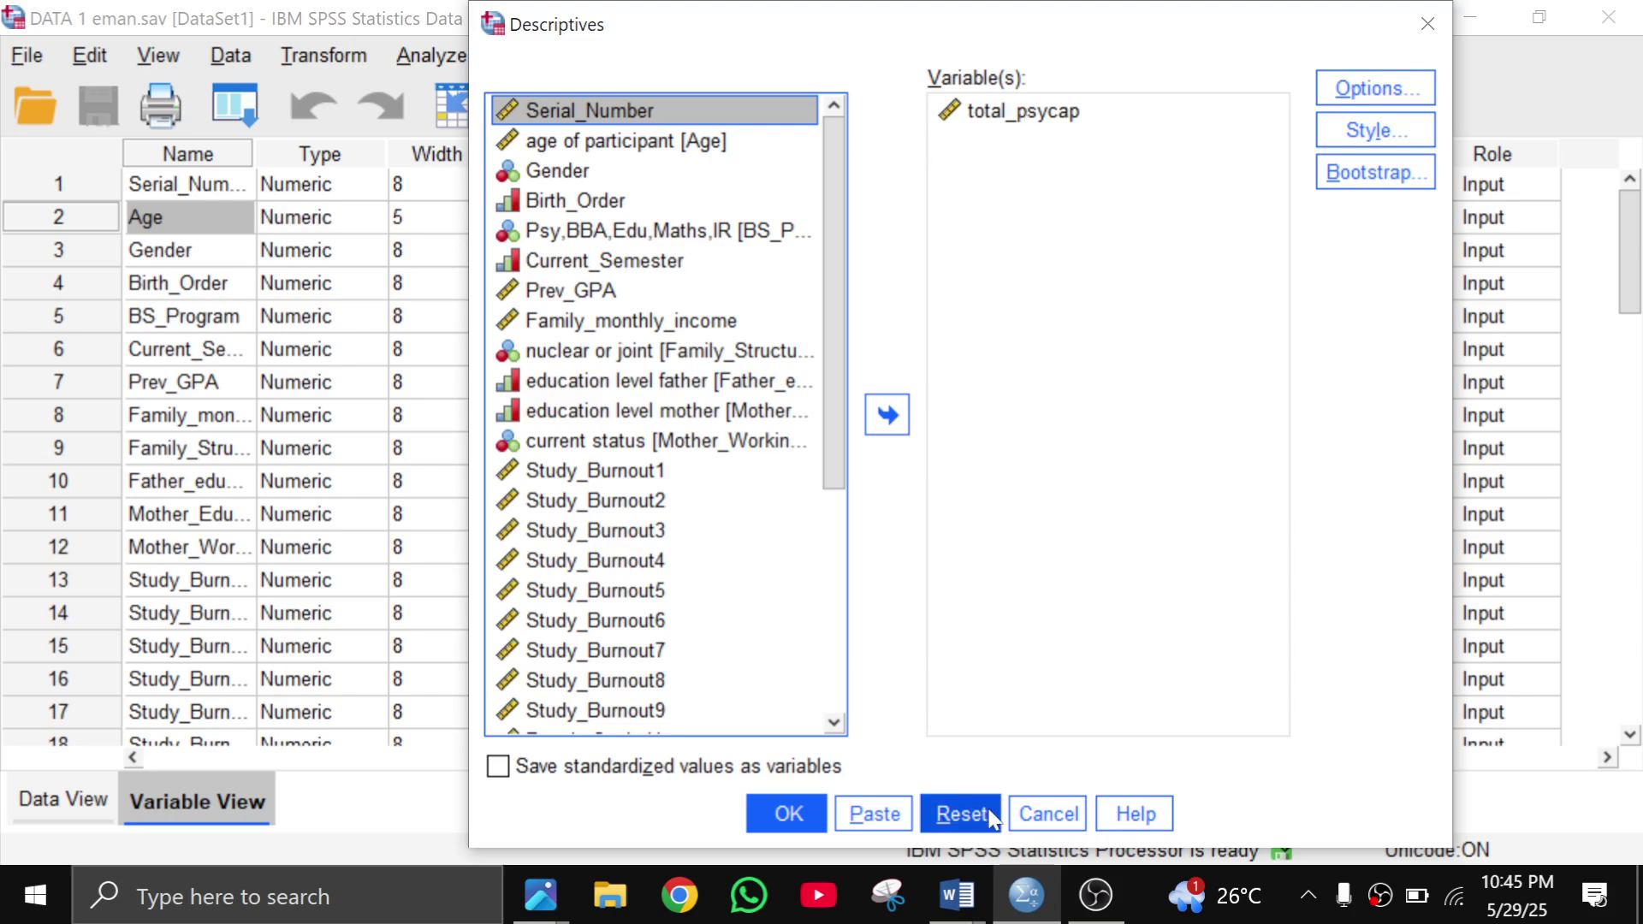
left_click(960, 814)
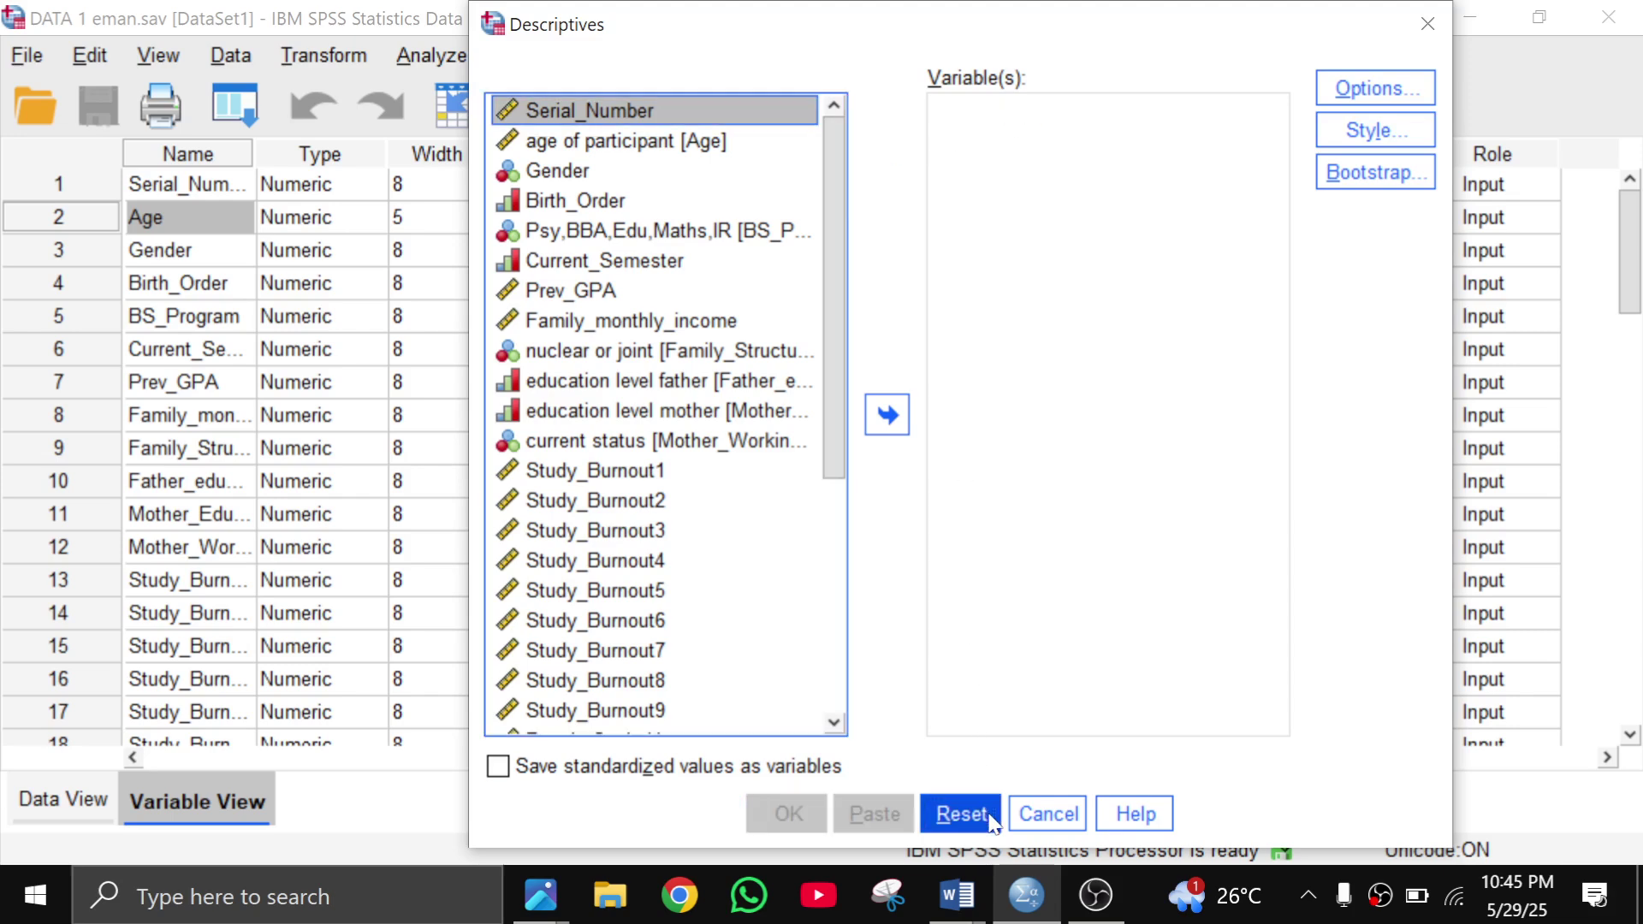
double_click(695, 142)
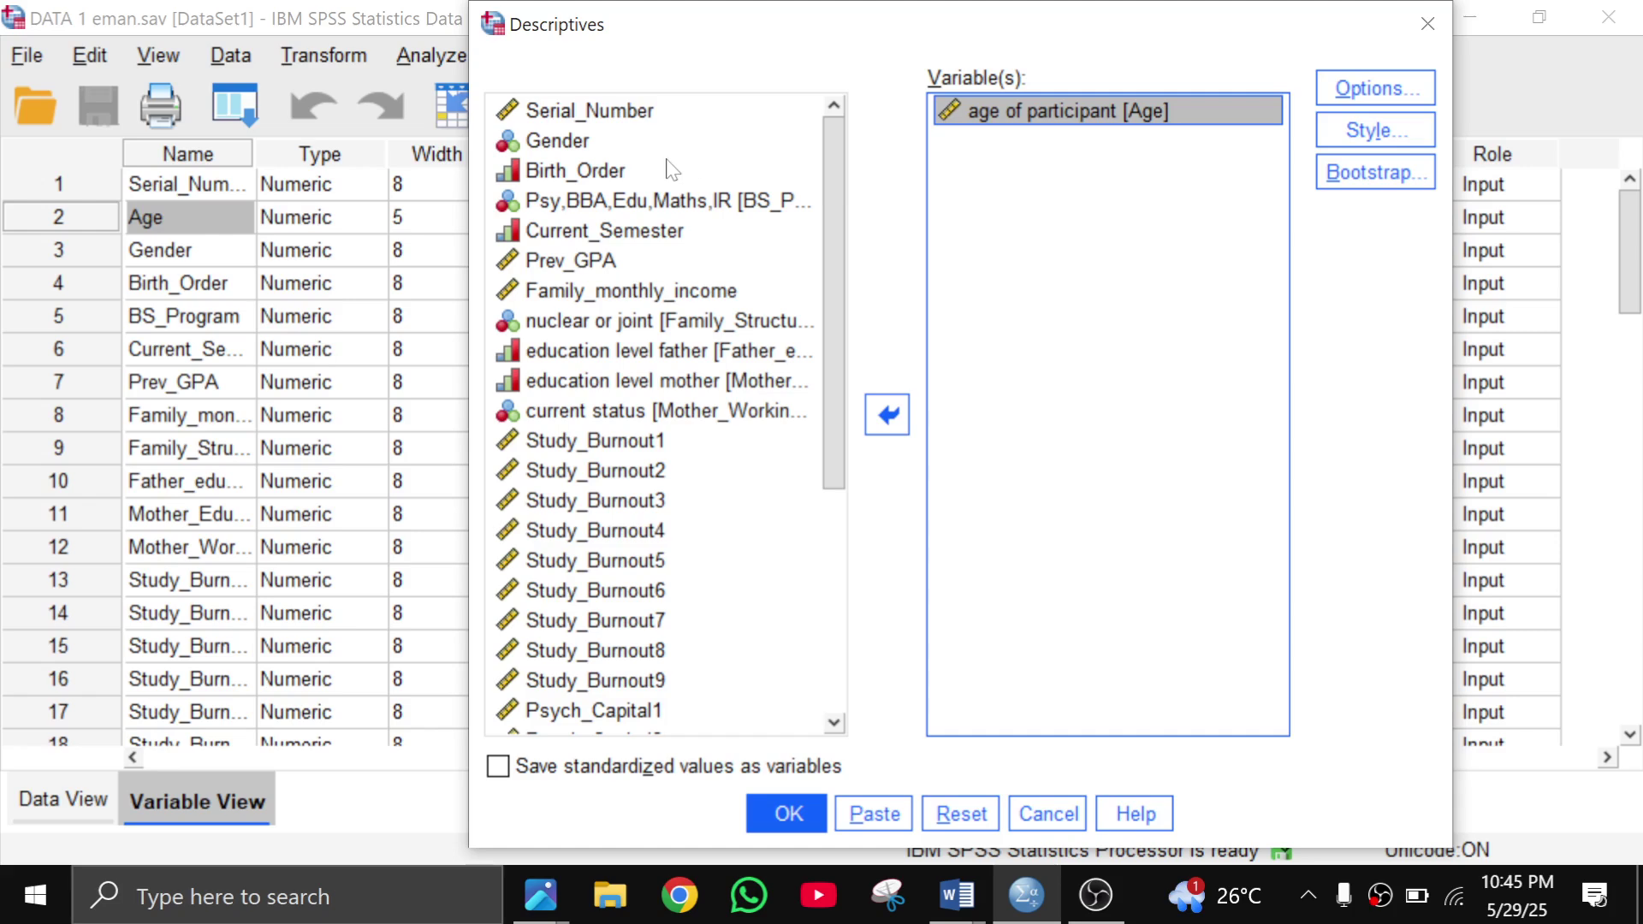
double_click(575, 262)
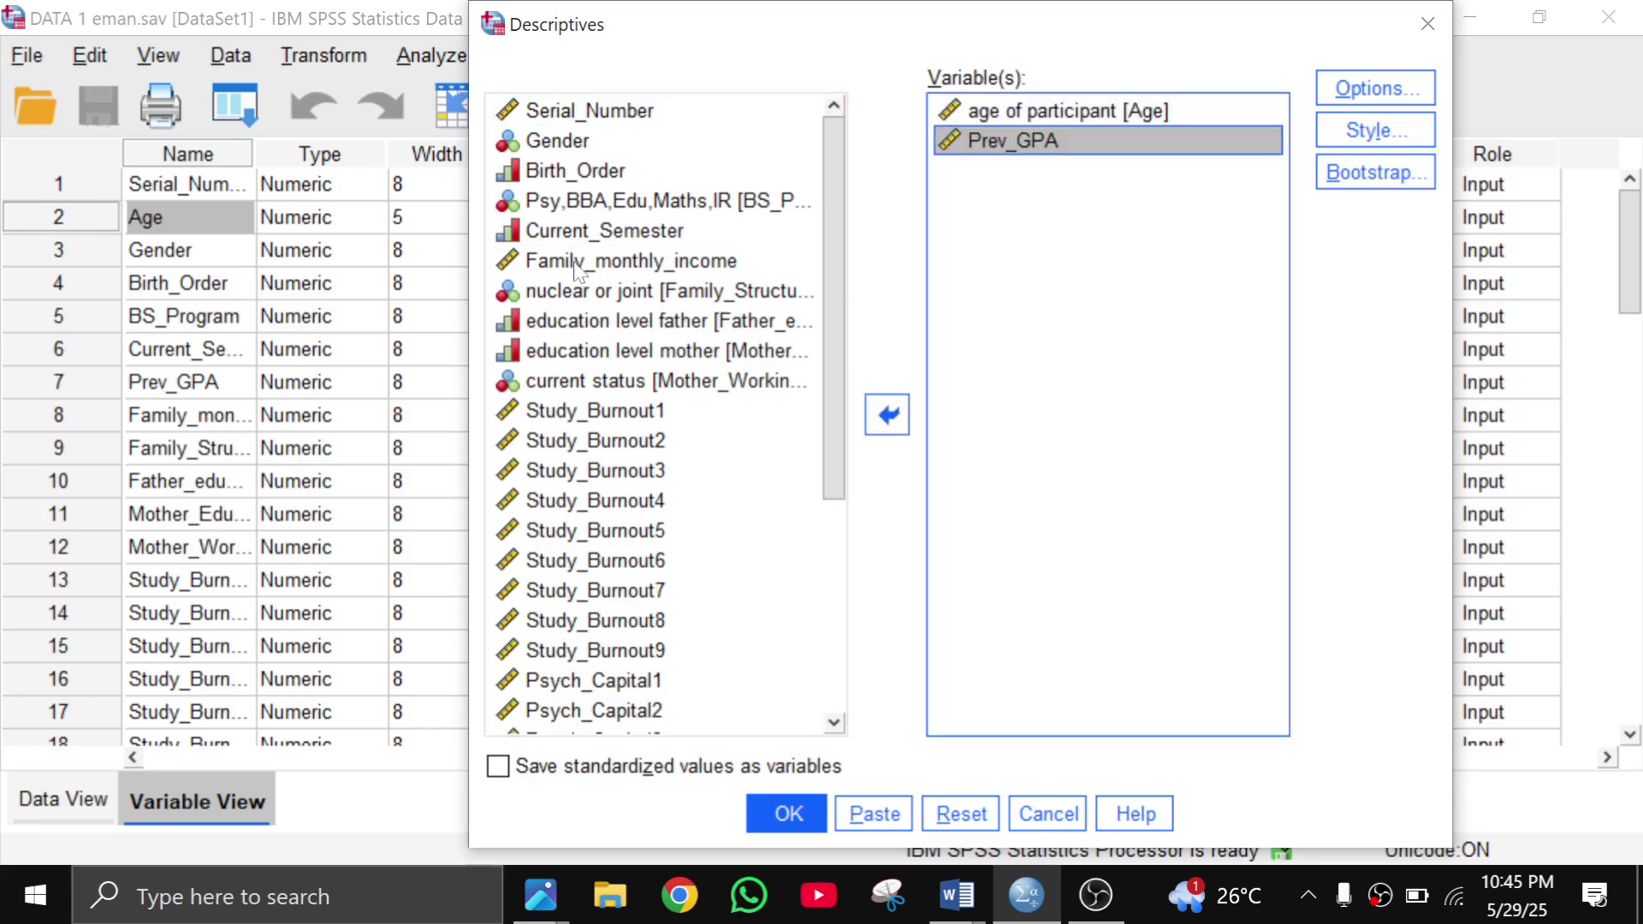
double_click(575, 262)
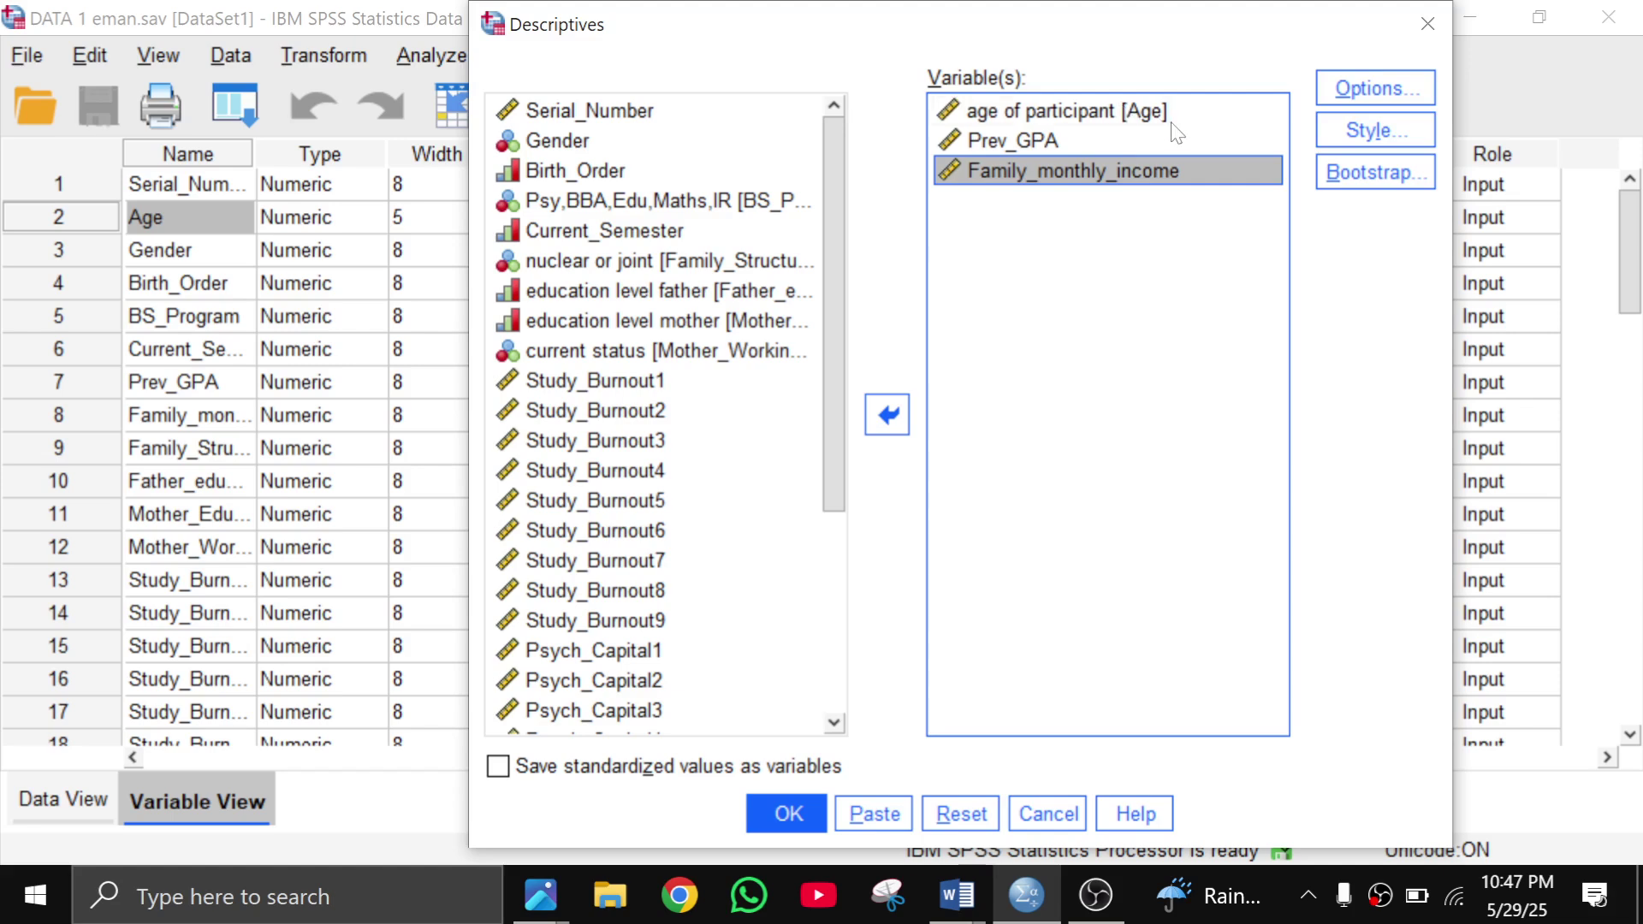
Run the descriptives with mean, standard deviation, minimum and maximum as the statistics, and maximize the output window
left_click(1054, 144)
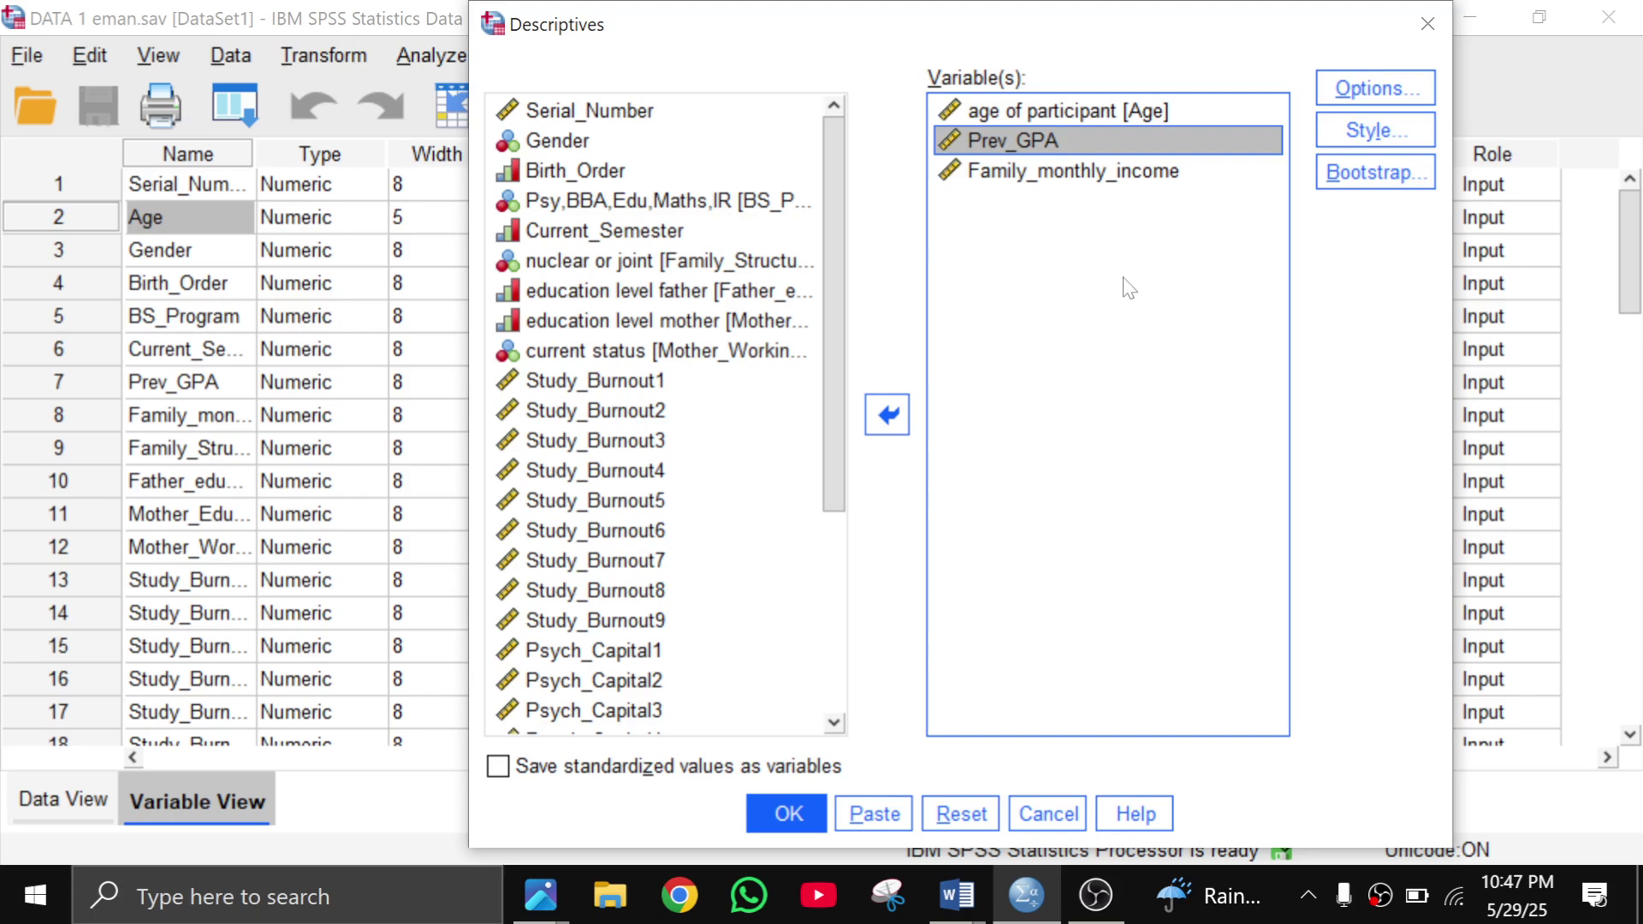
left_click(1017, 176)
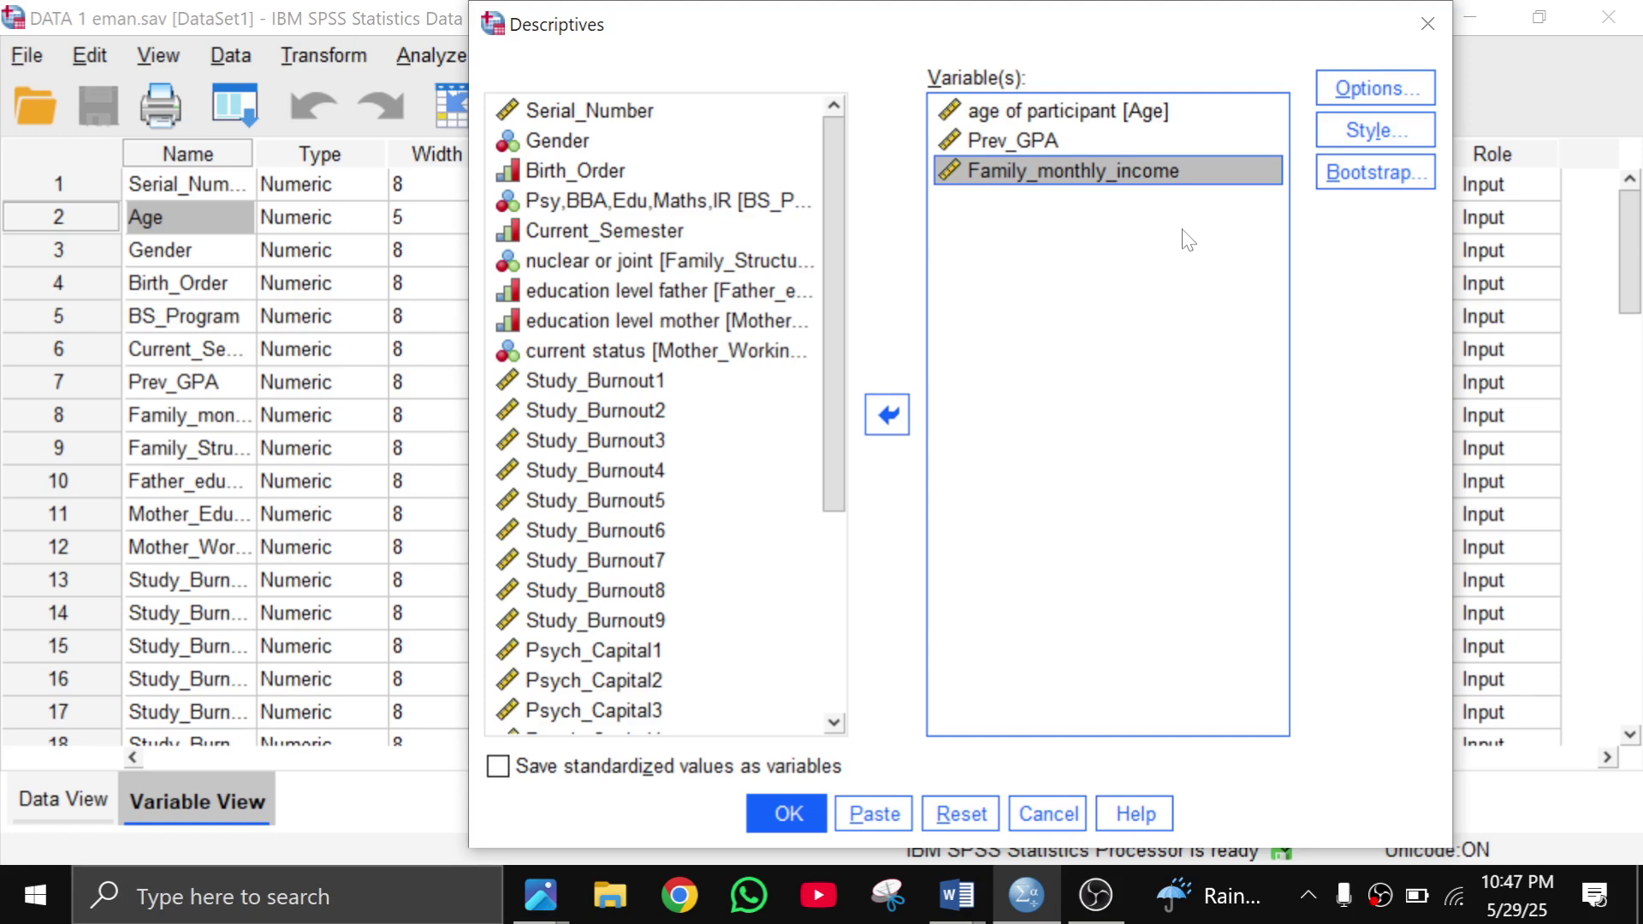
left_click(1395, 96)
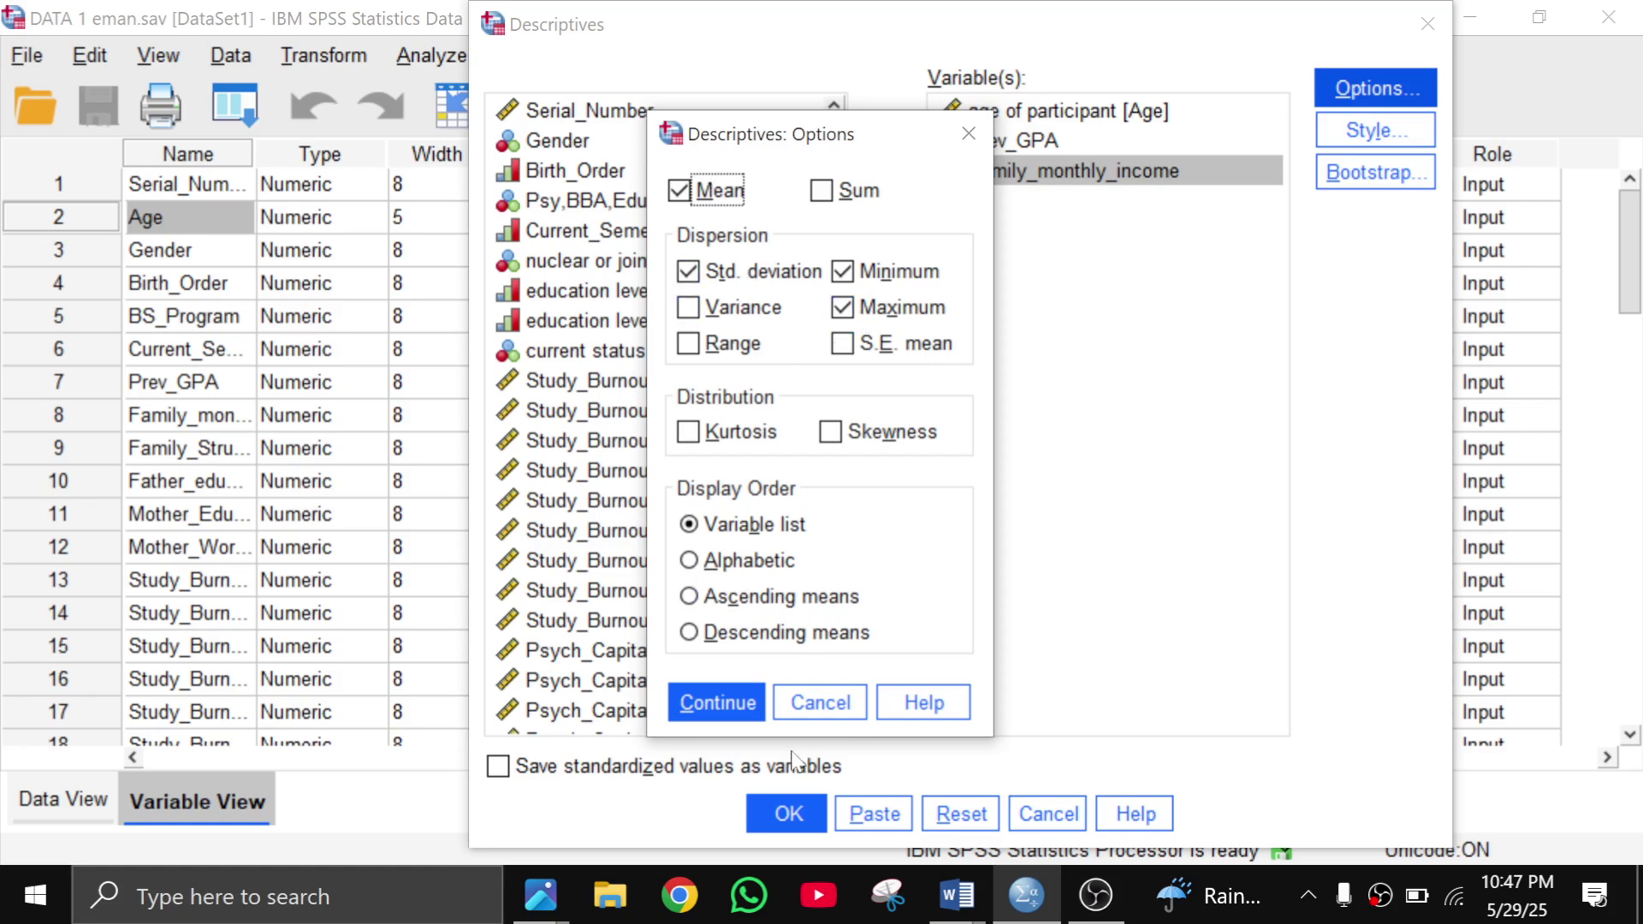
left_click(716, 703)
left_click(788, 815)
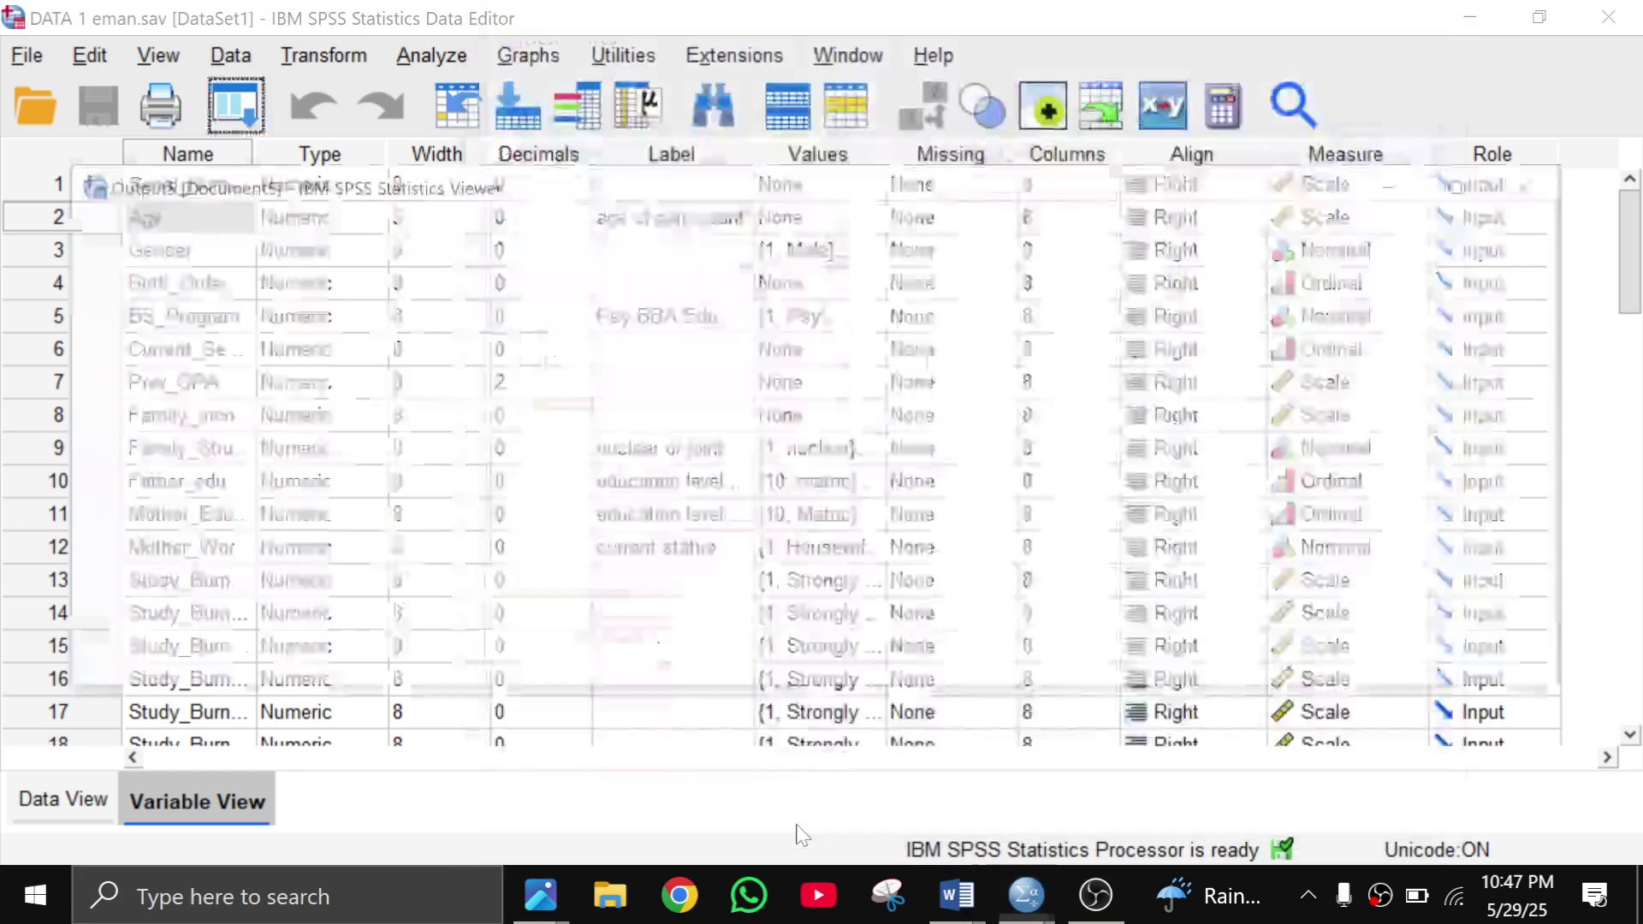
left_click(1465, 195)
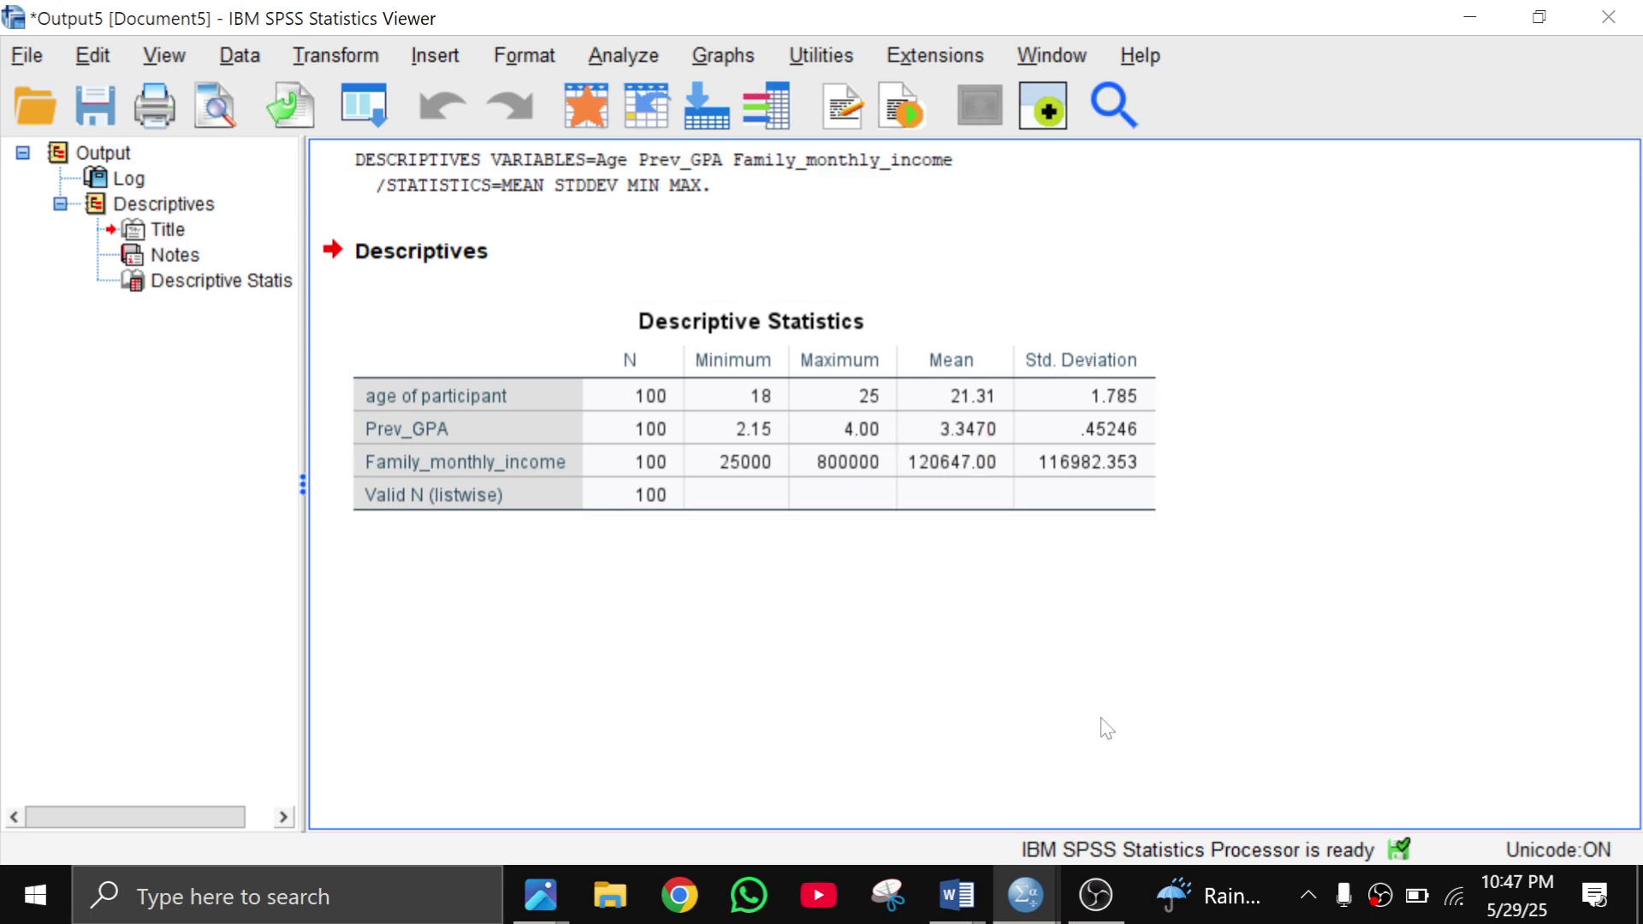
Minimize the SPSS windows, switch to Word and create a blank document in a maximized window
left_click(1469, 20)
left_click(1467, 19)
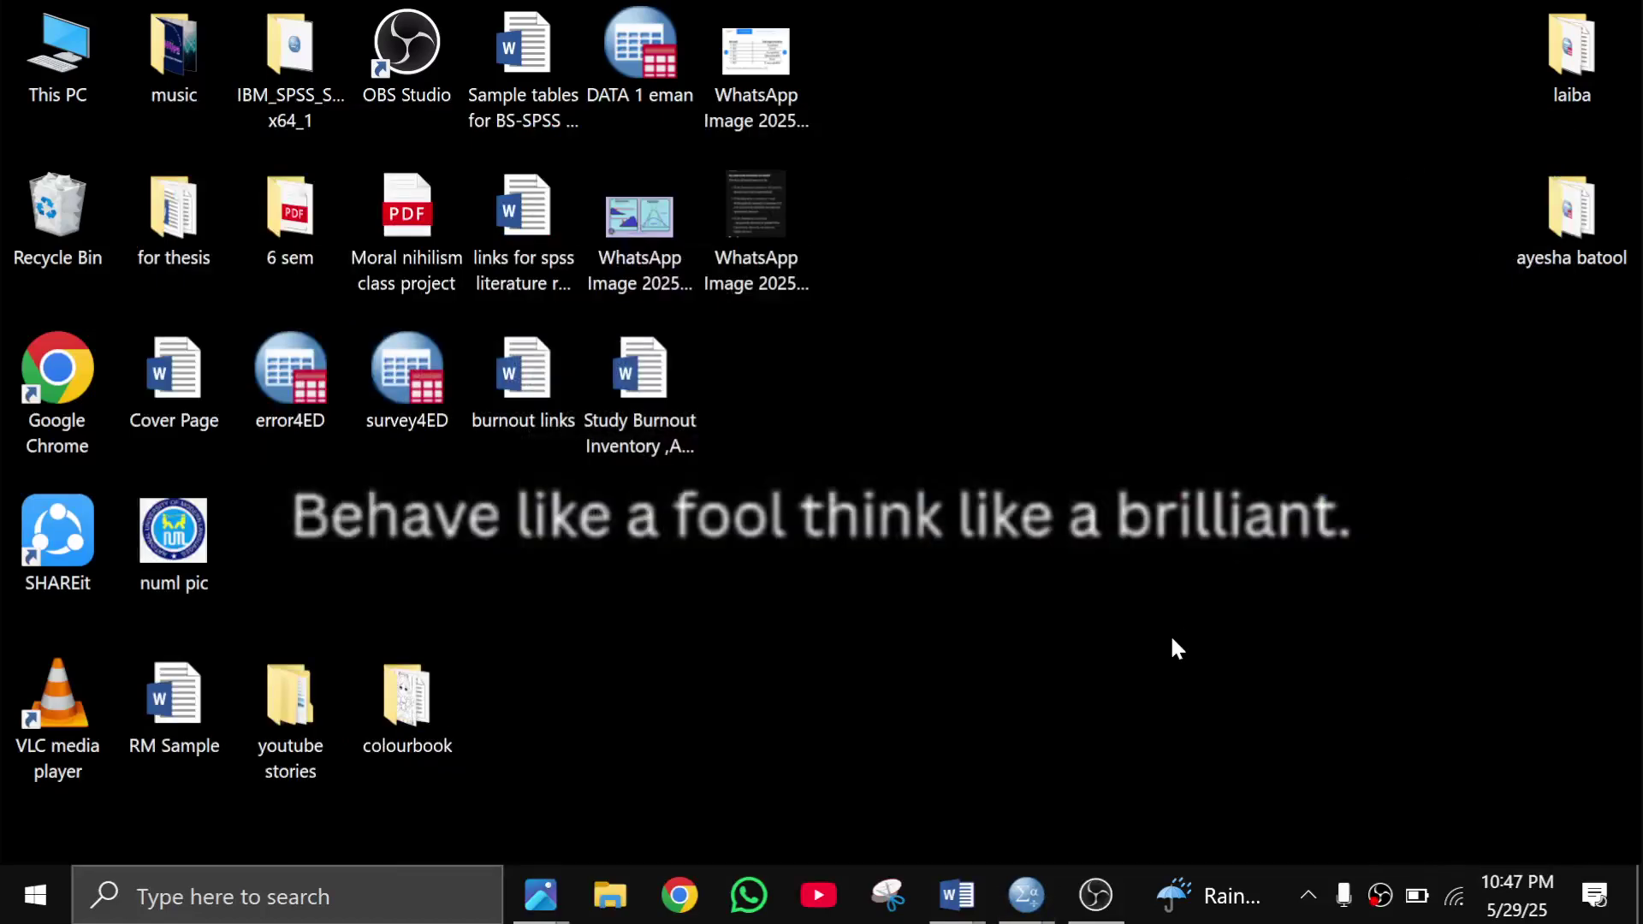
left_click(430, 901)
type("w")
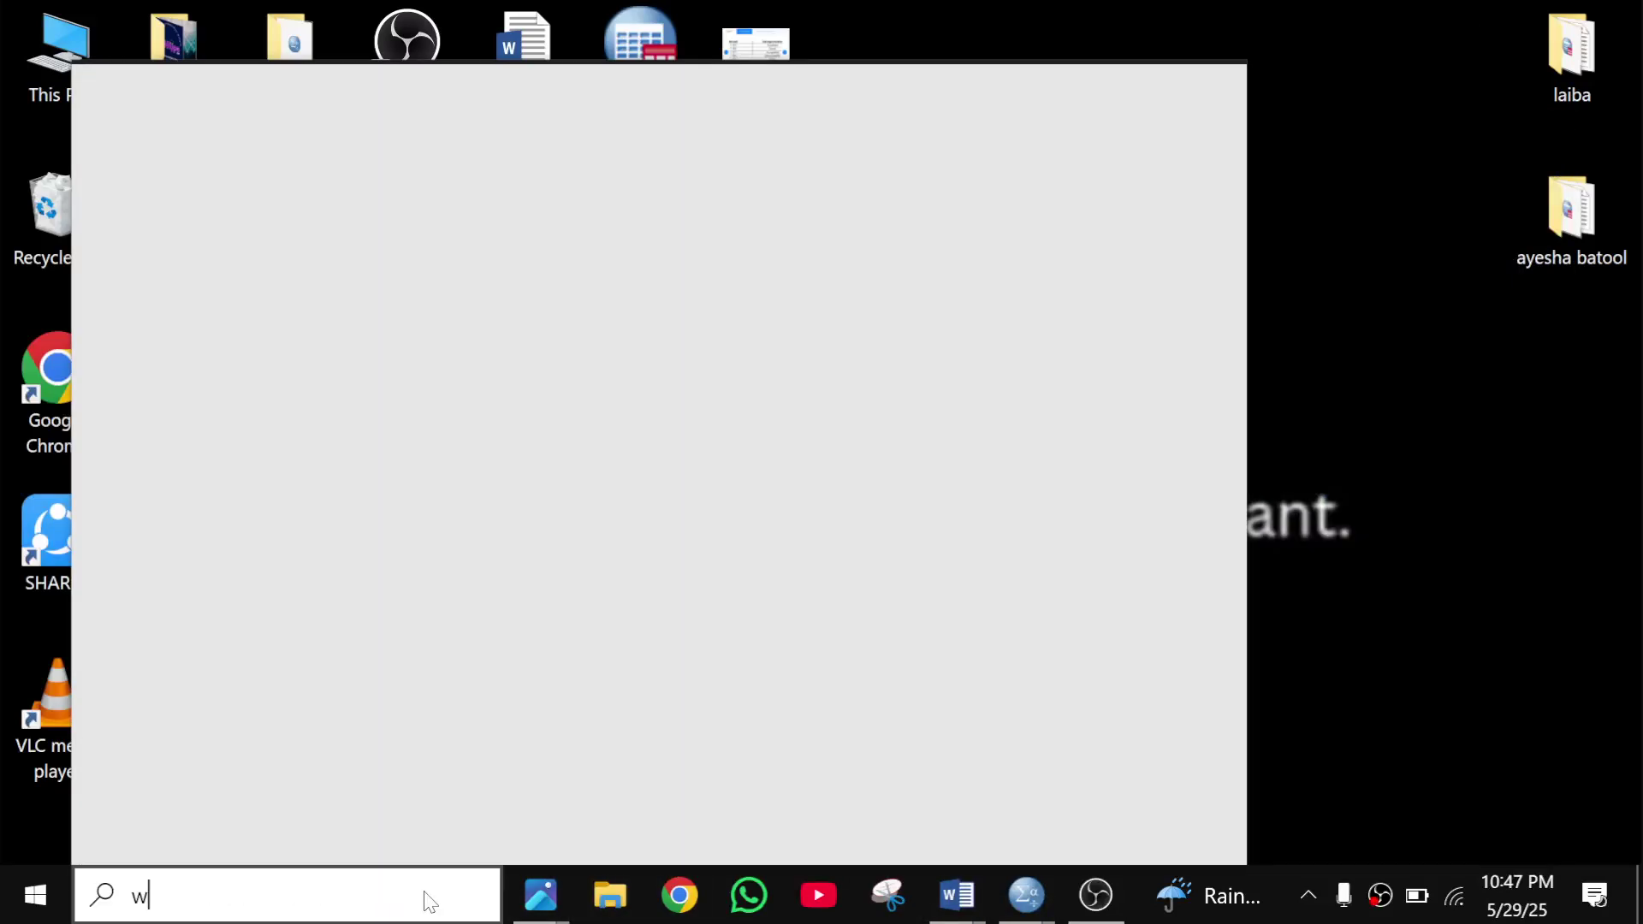
type("ord")
key("Return")
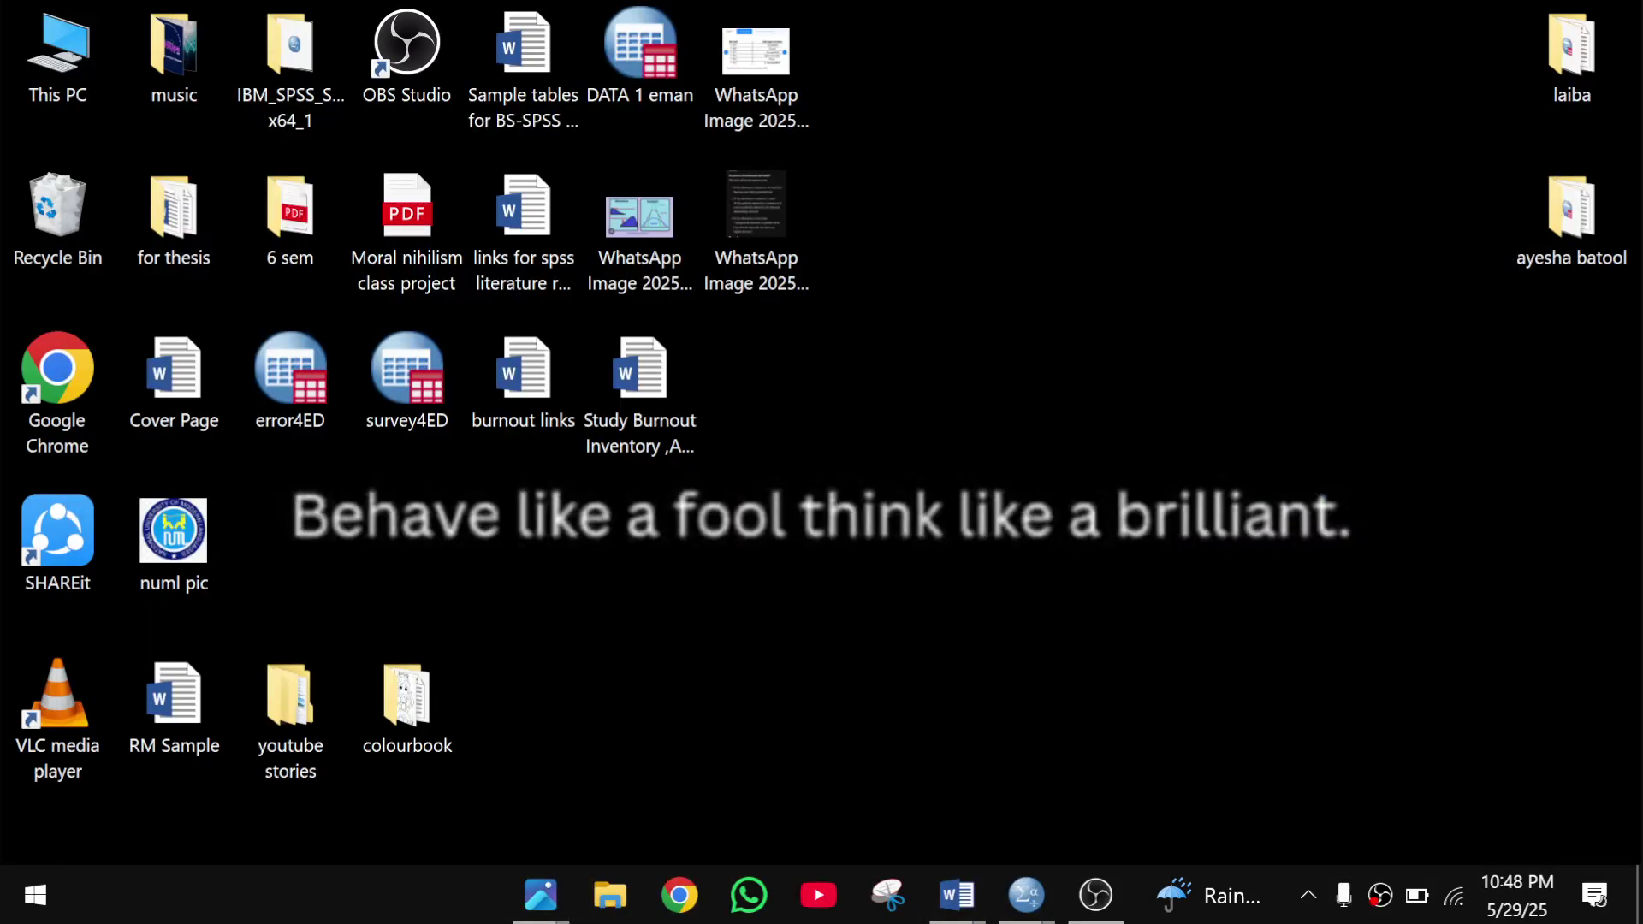
key("super+e")
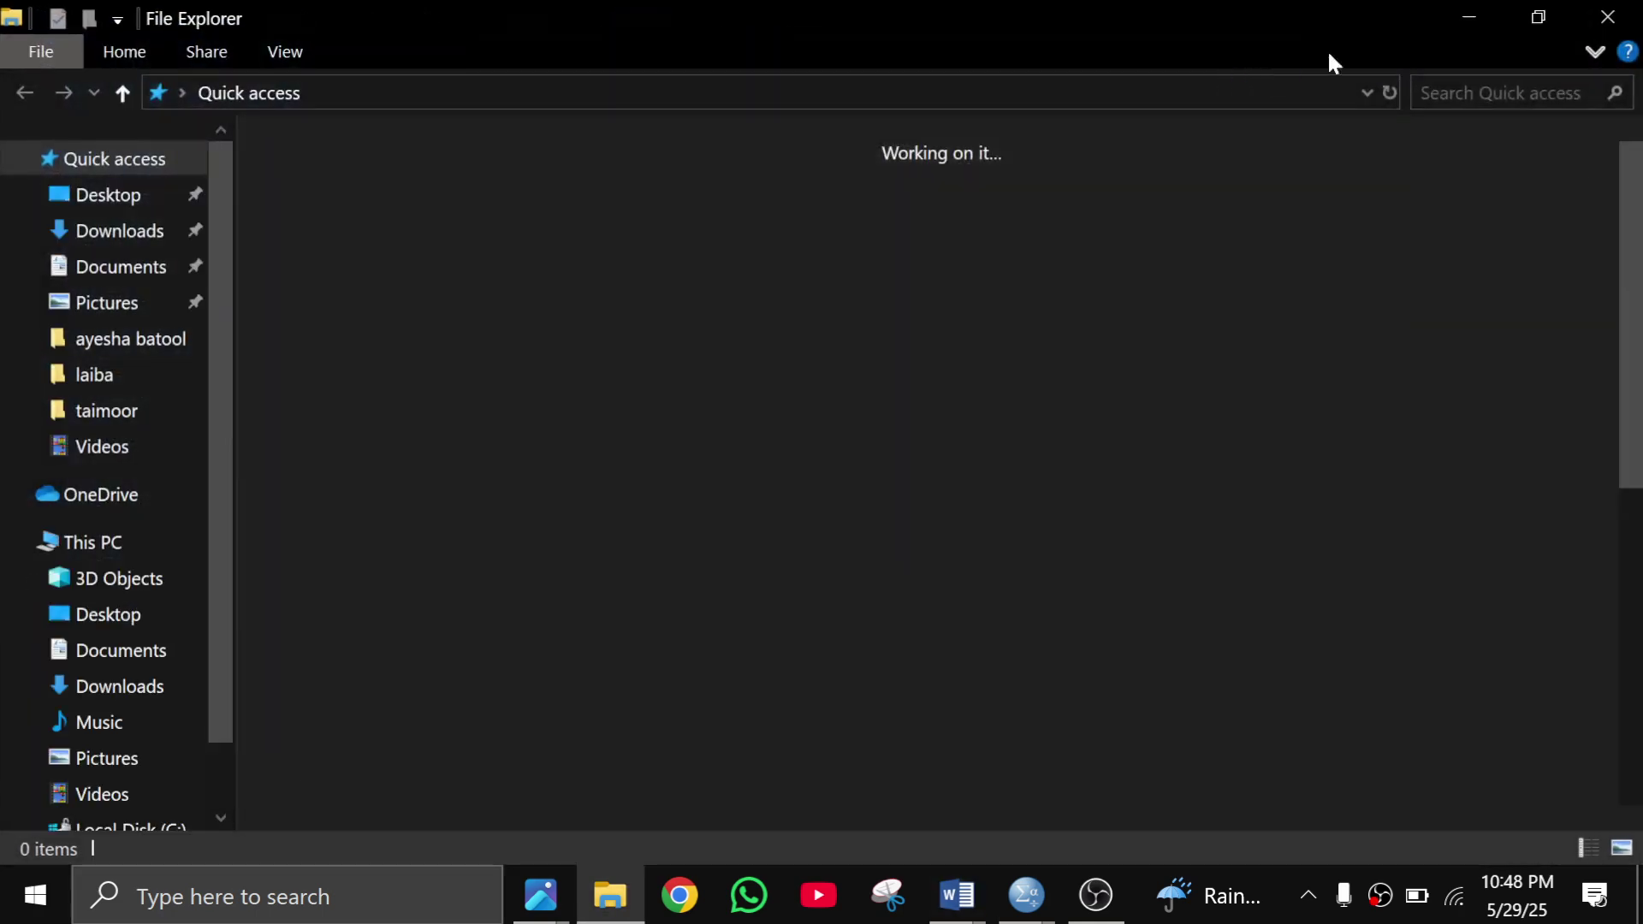
left_click(1608, 17)
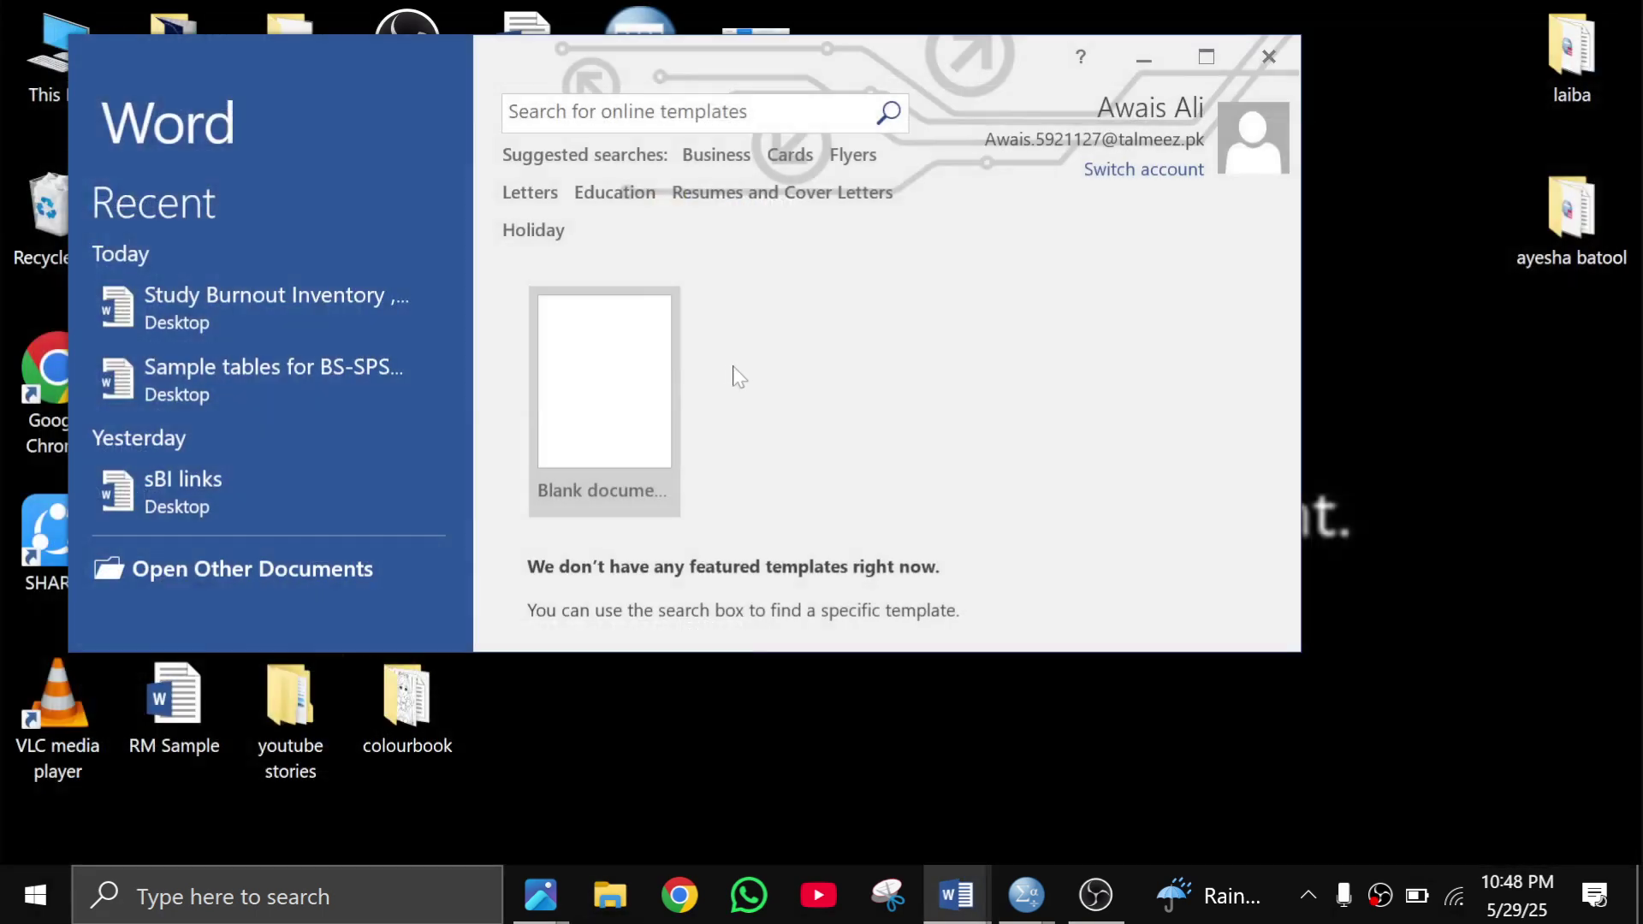
left_click(640, 412)
left_click(1214, 57)
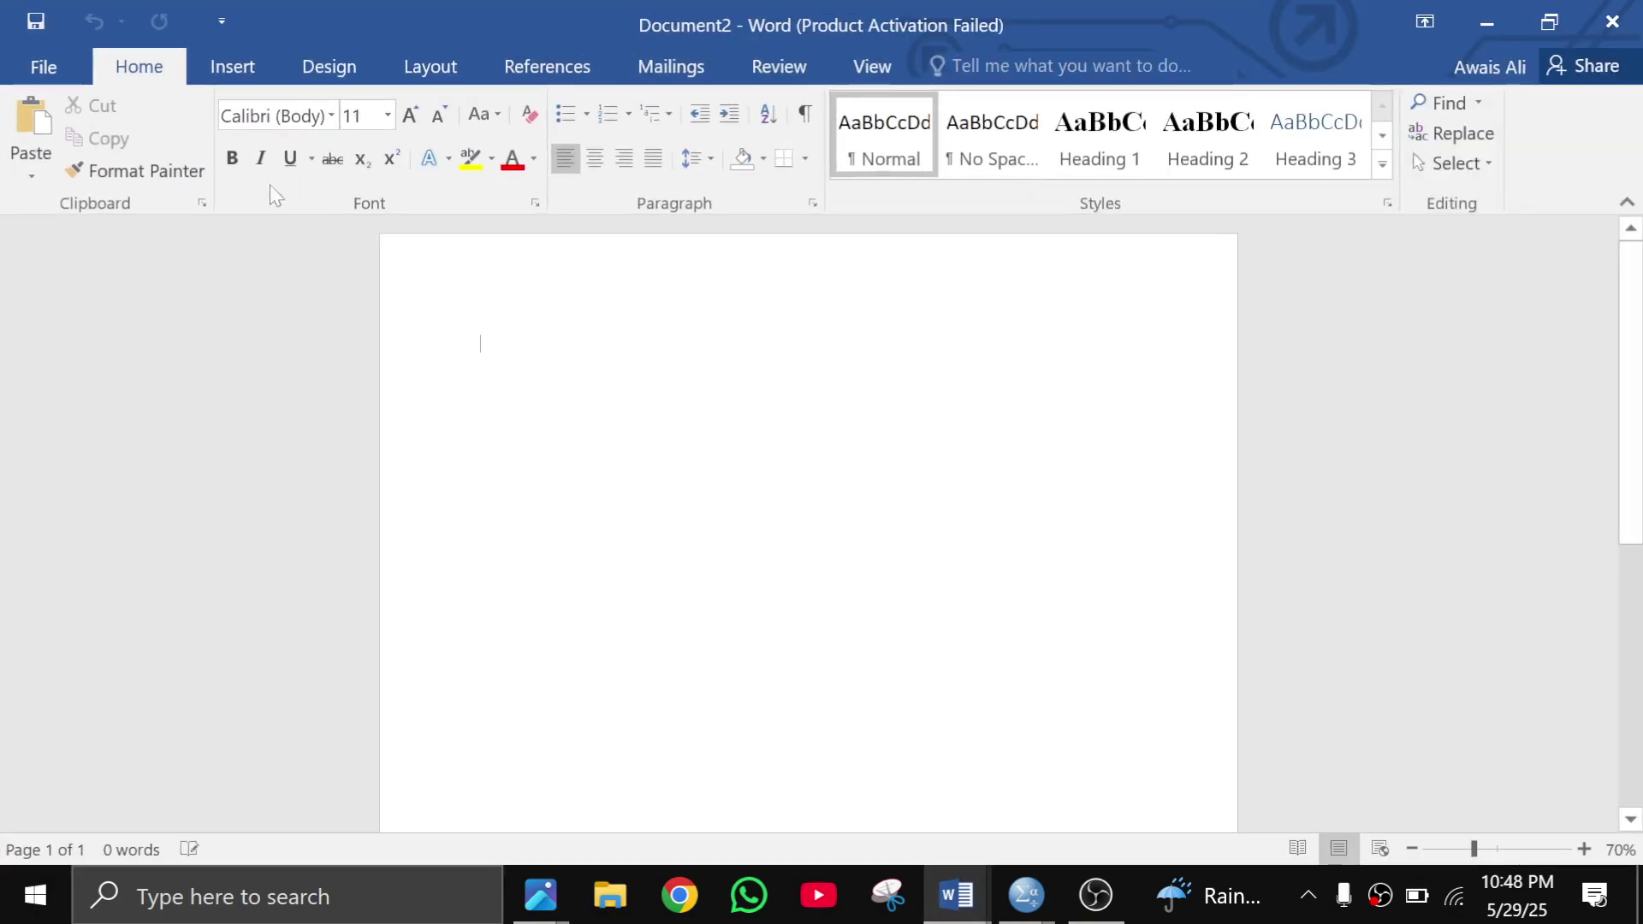
Insert a table with three columns and three rows and apply double line spacing to the whole table
left_click(259, 76)
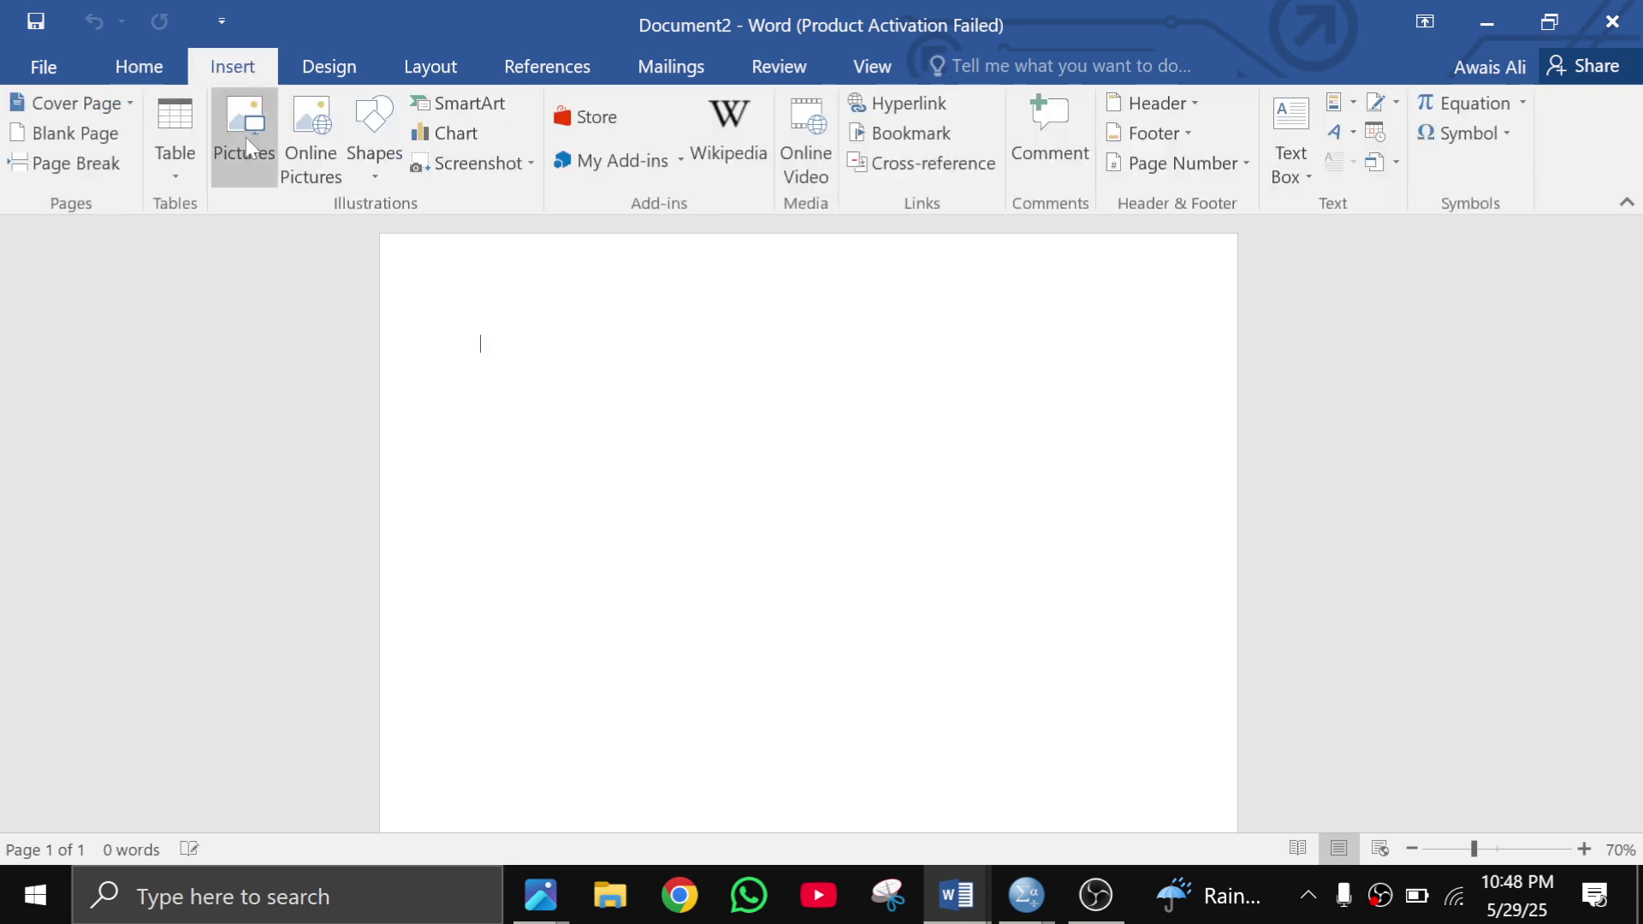
left_click(169, 158)
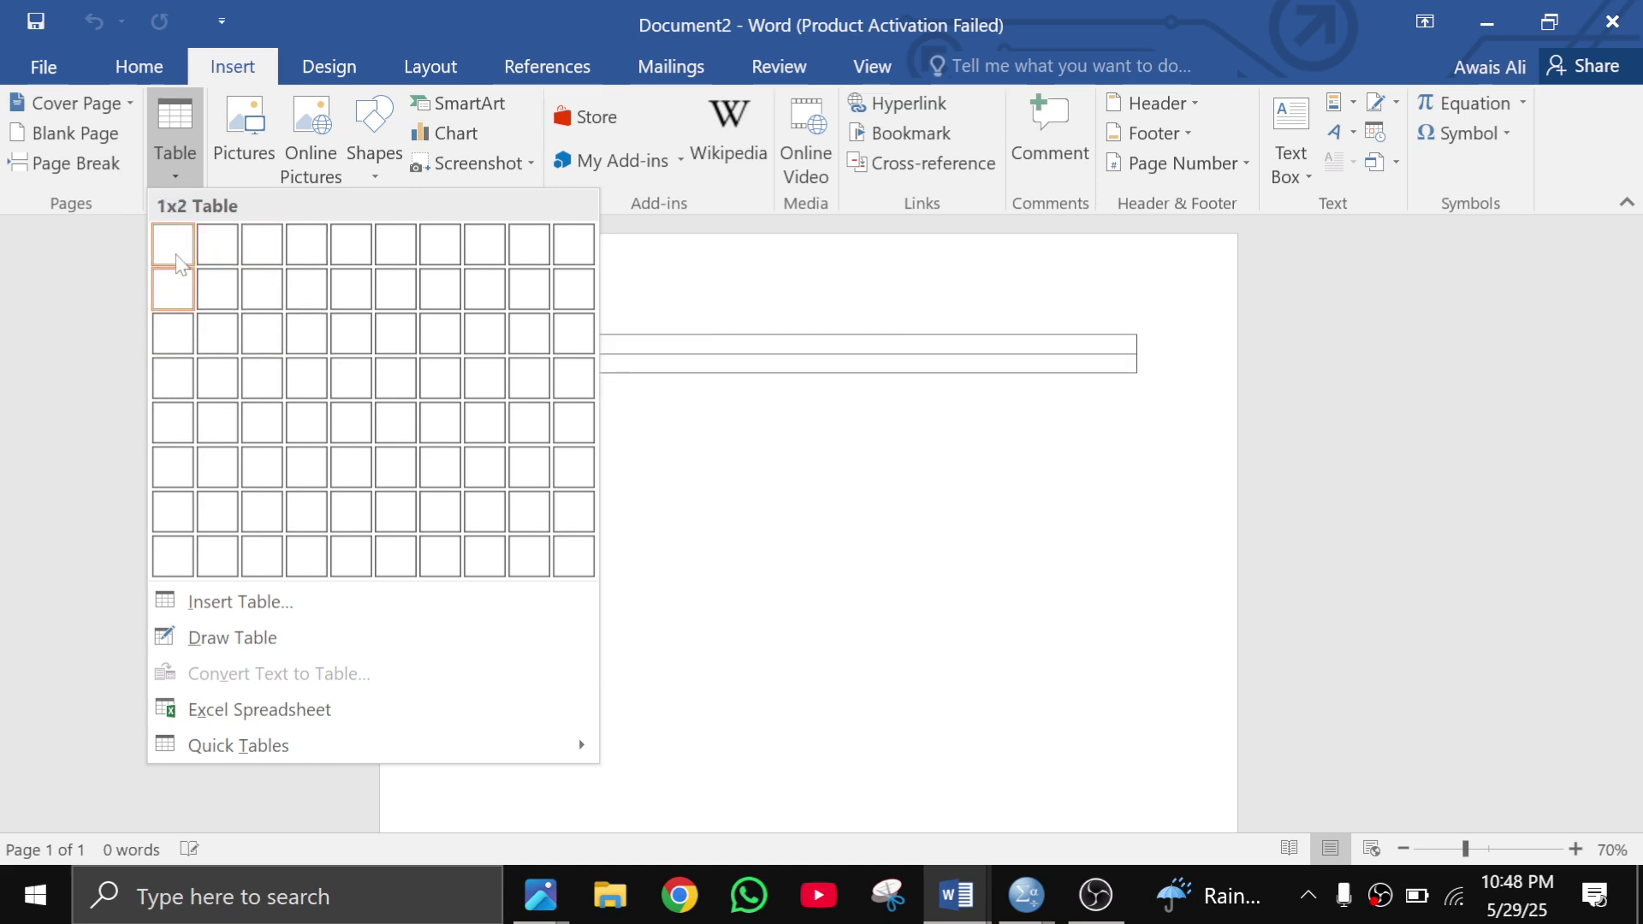
left_click(275, 336)
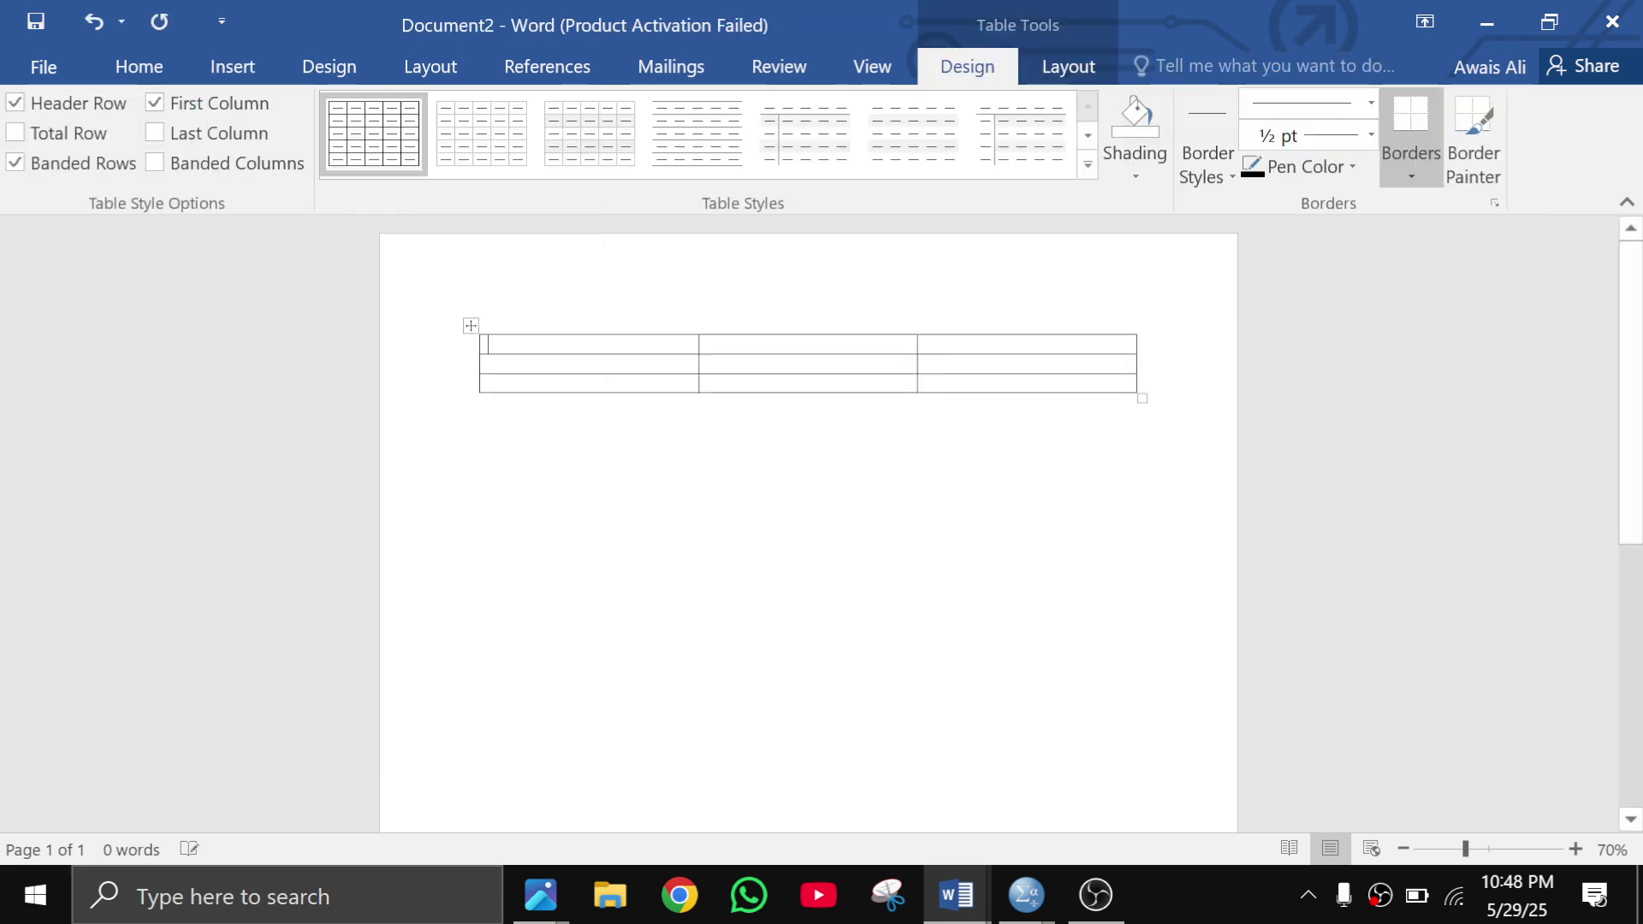
left_click_drag(487, 323, 998, 404)
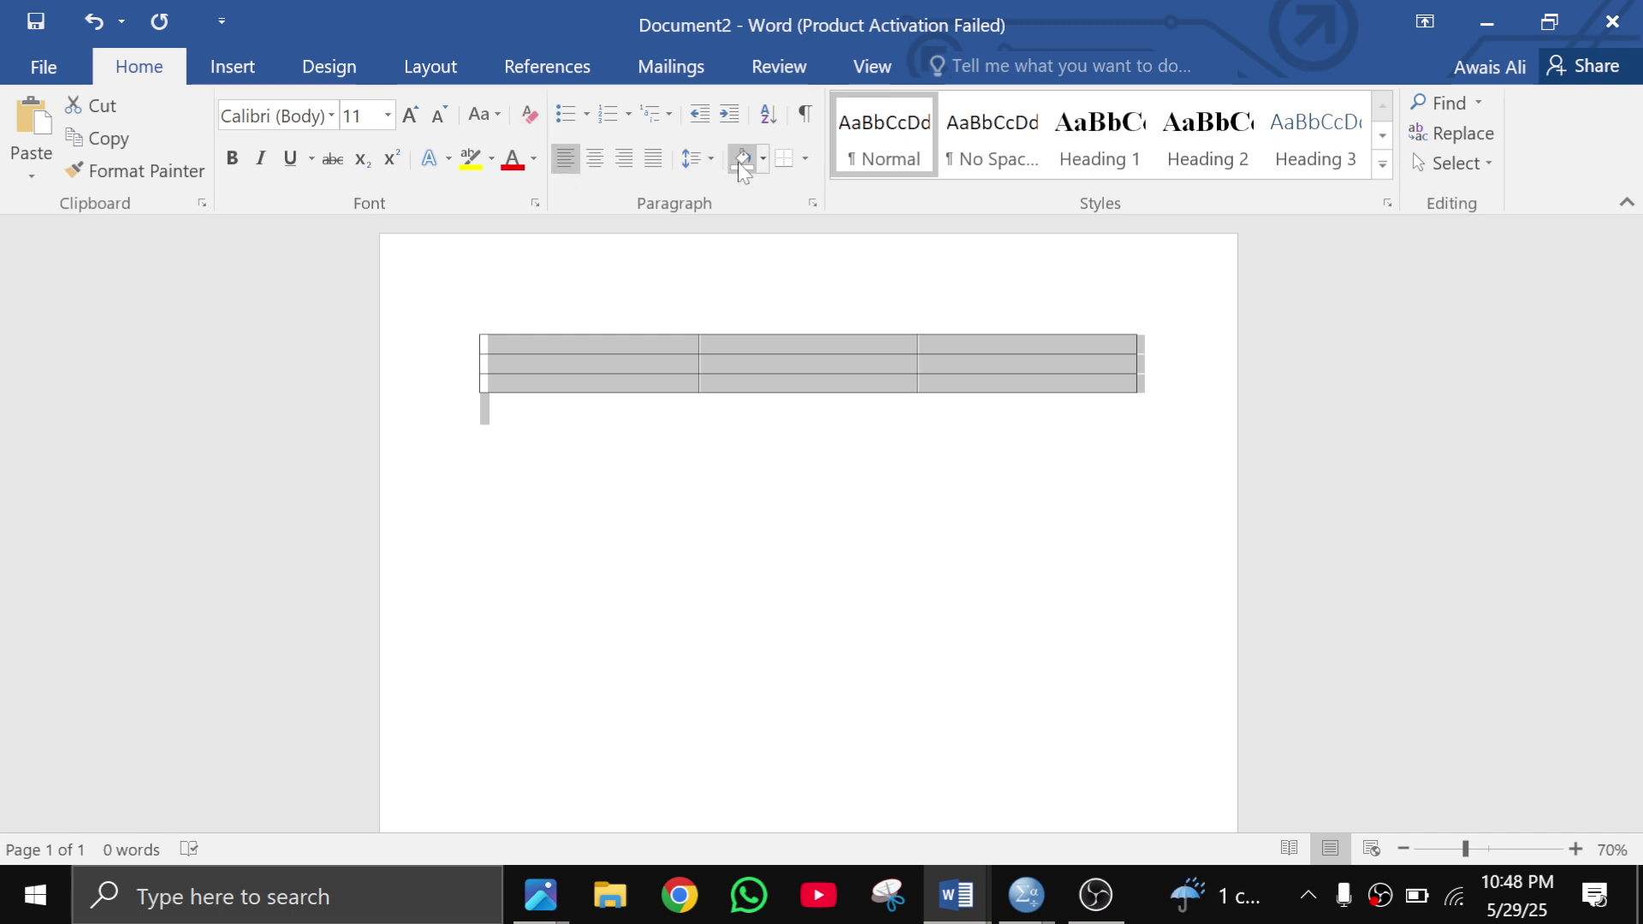
left_click(693, 158)
left_click(759, 282)
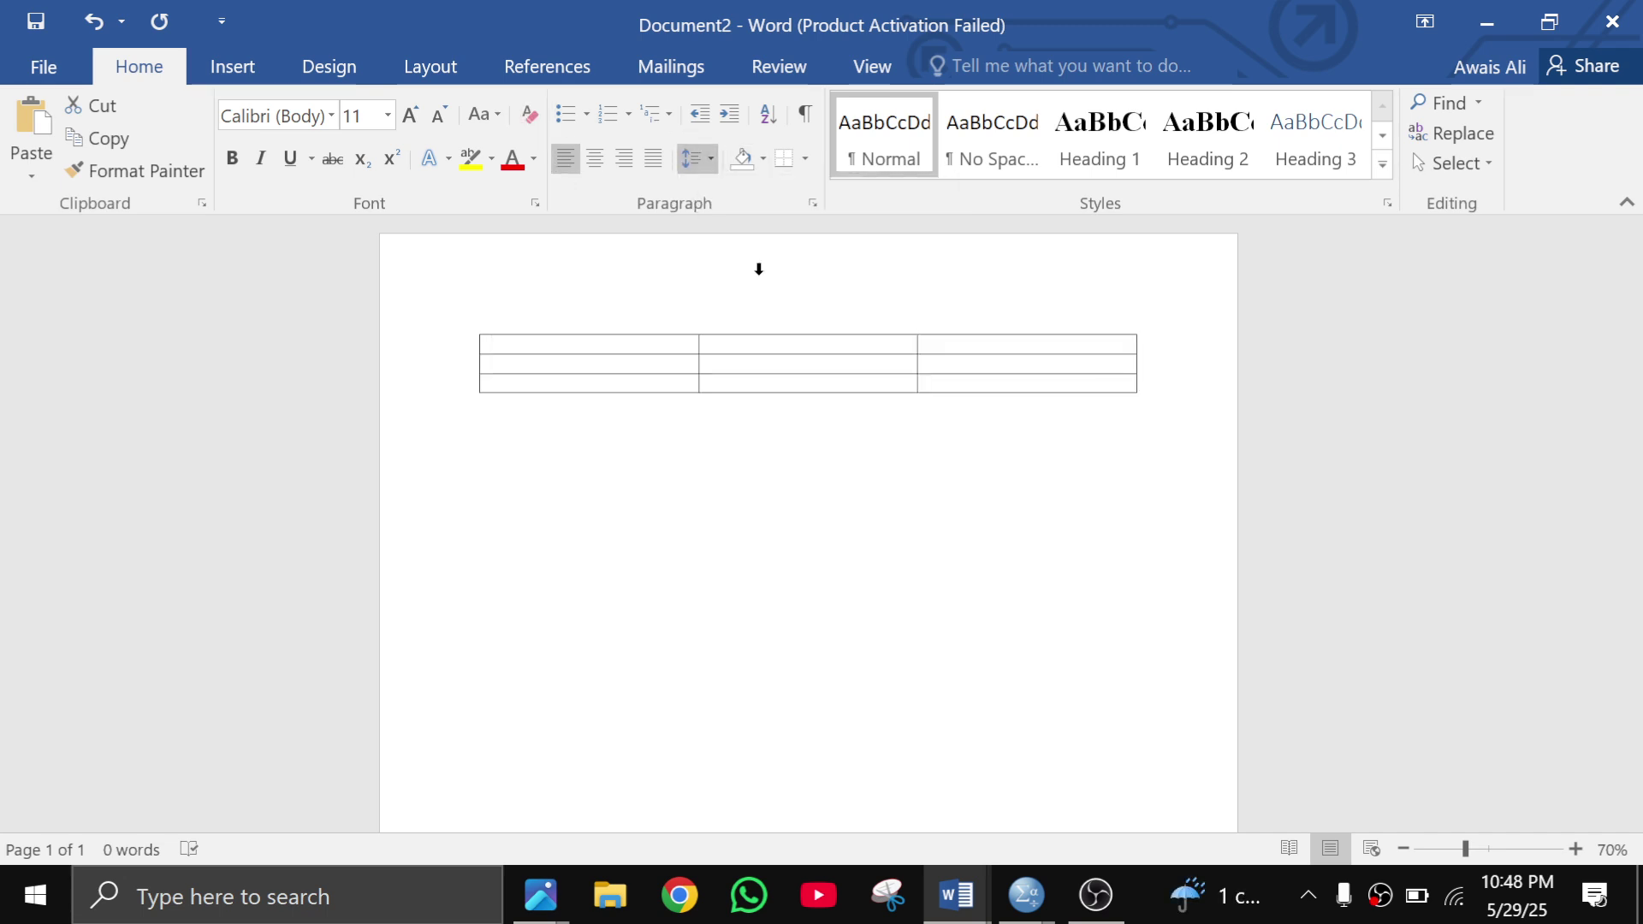
Enter the headers "Variables" and "F (%)" in the first two cells of the table's top row
left_click(582, 351)
scroll(582, 352, "up", 6)
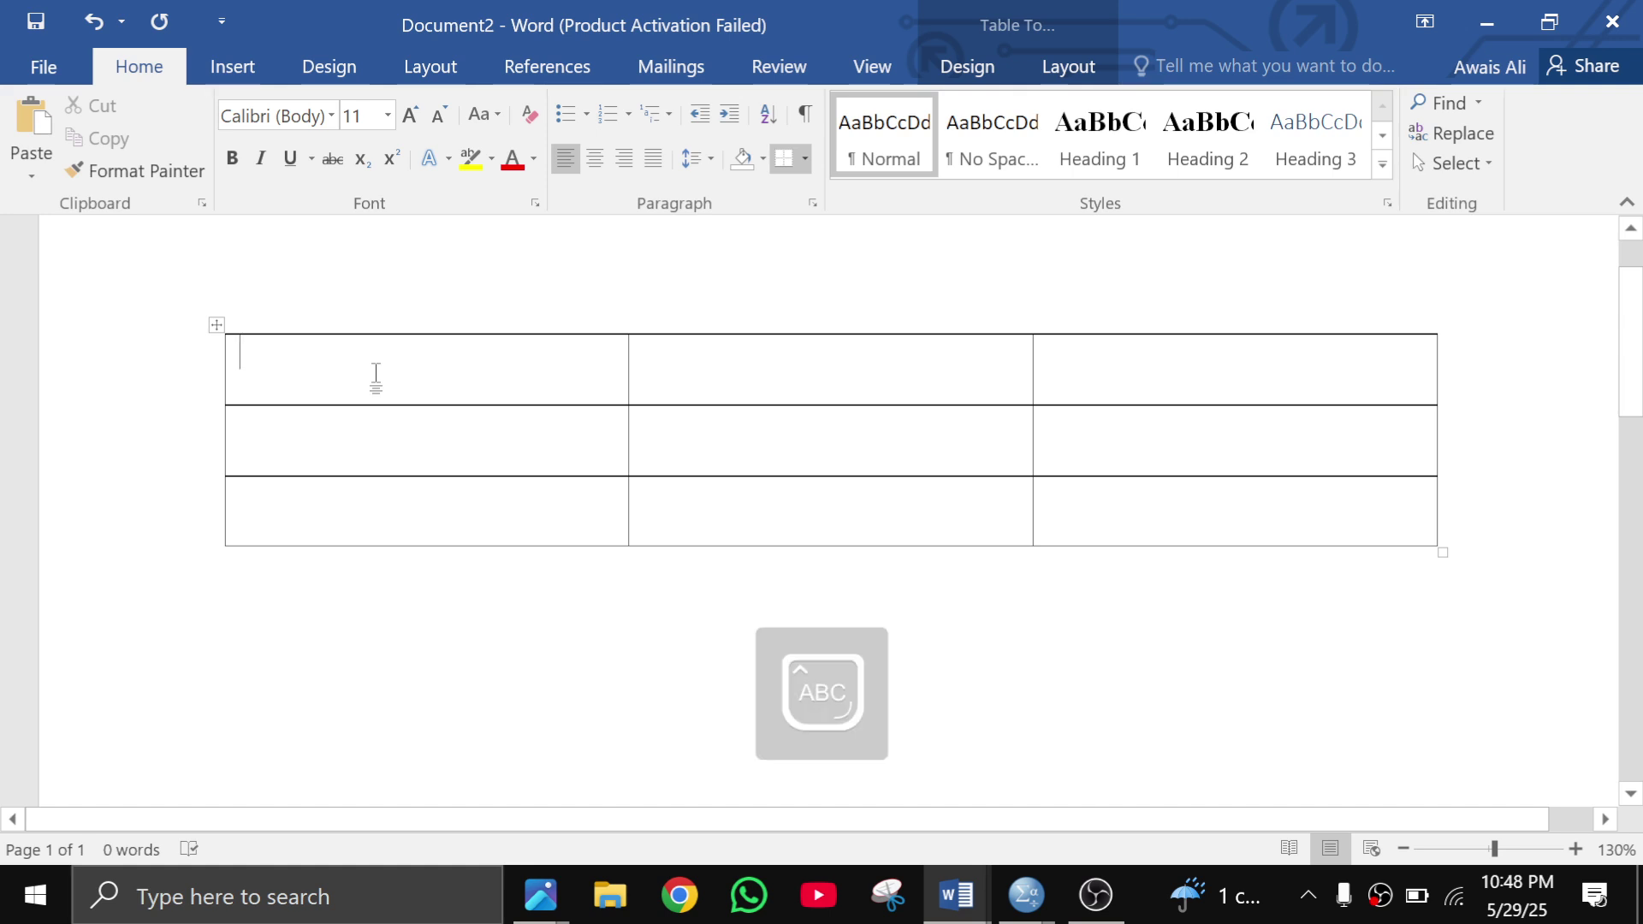
type("Variables")
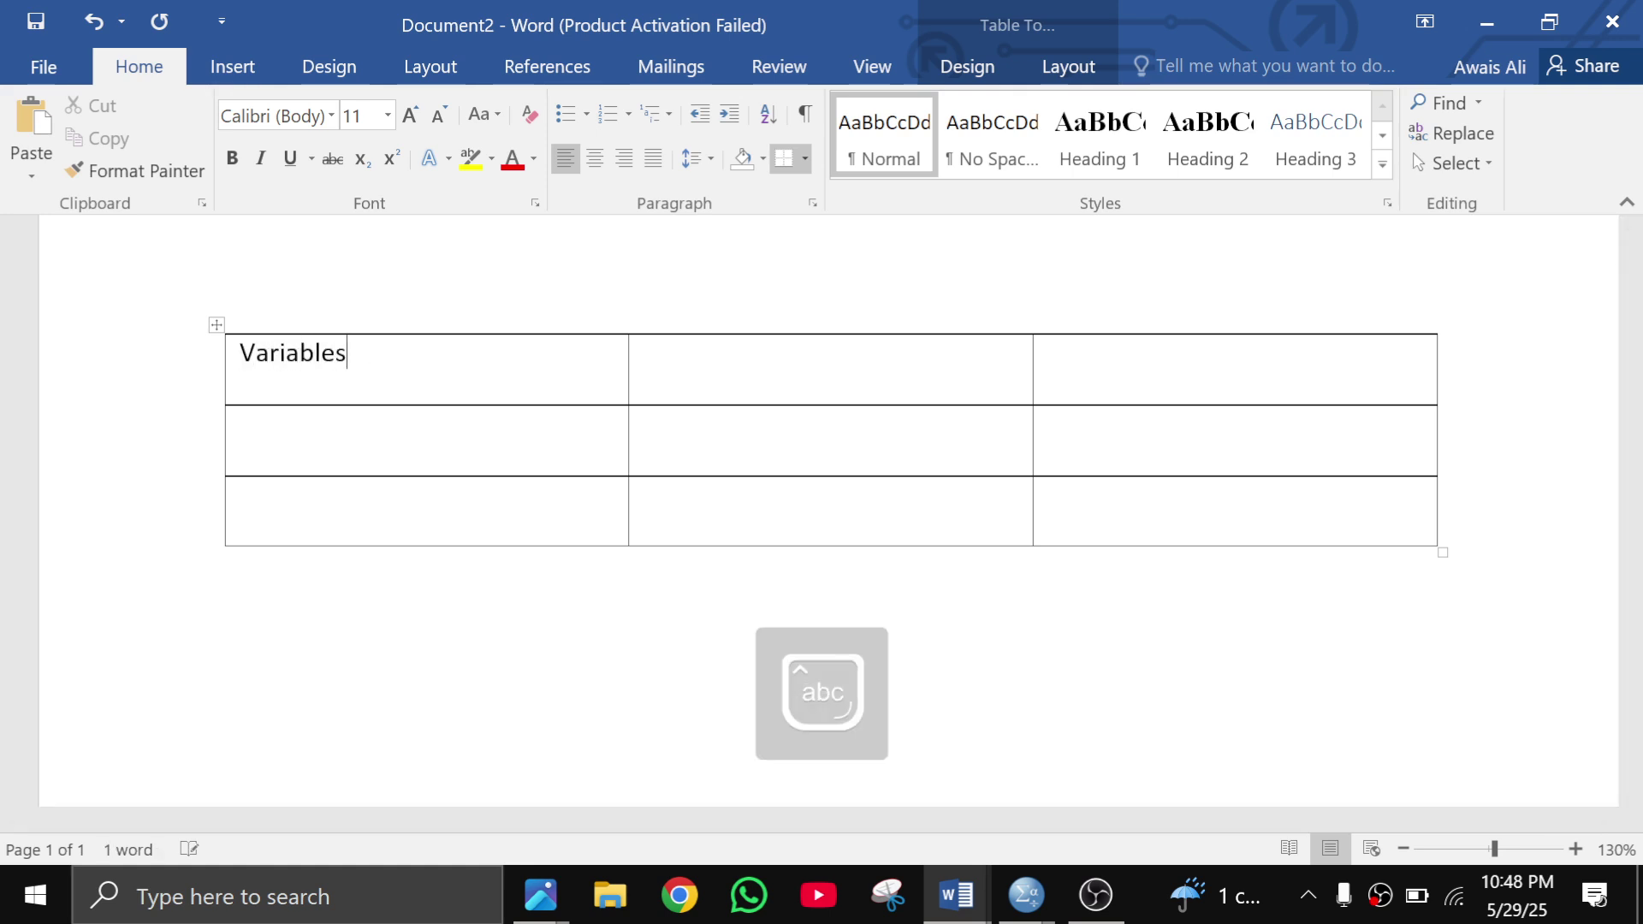
left_click(856, 376)
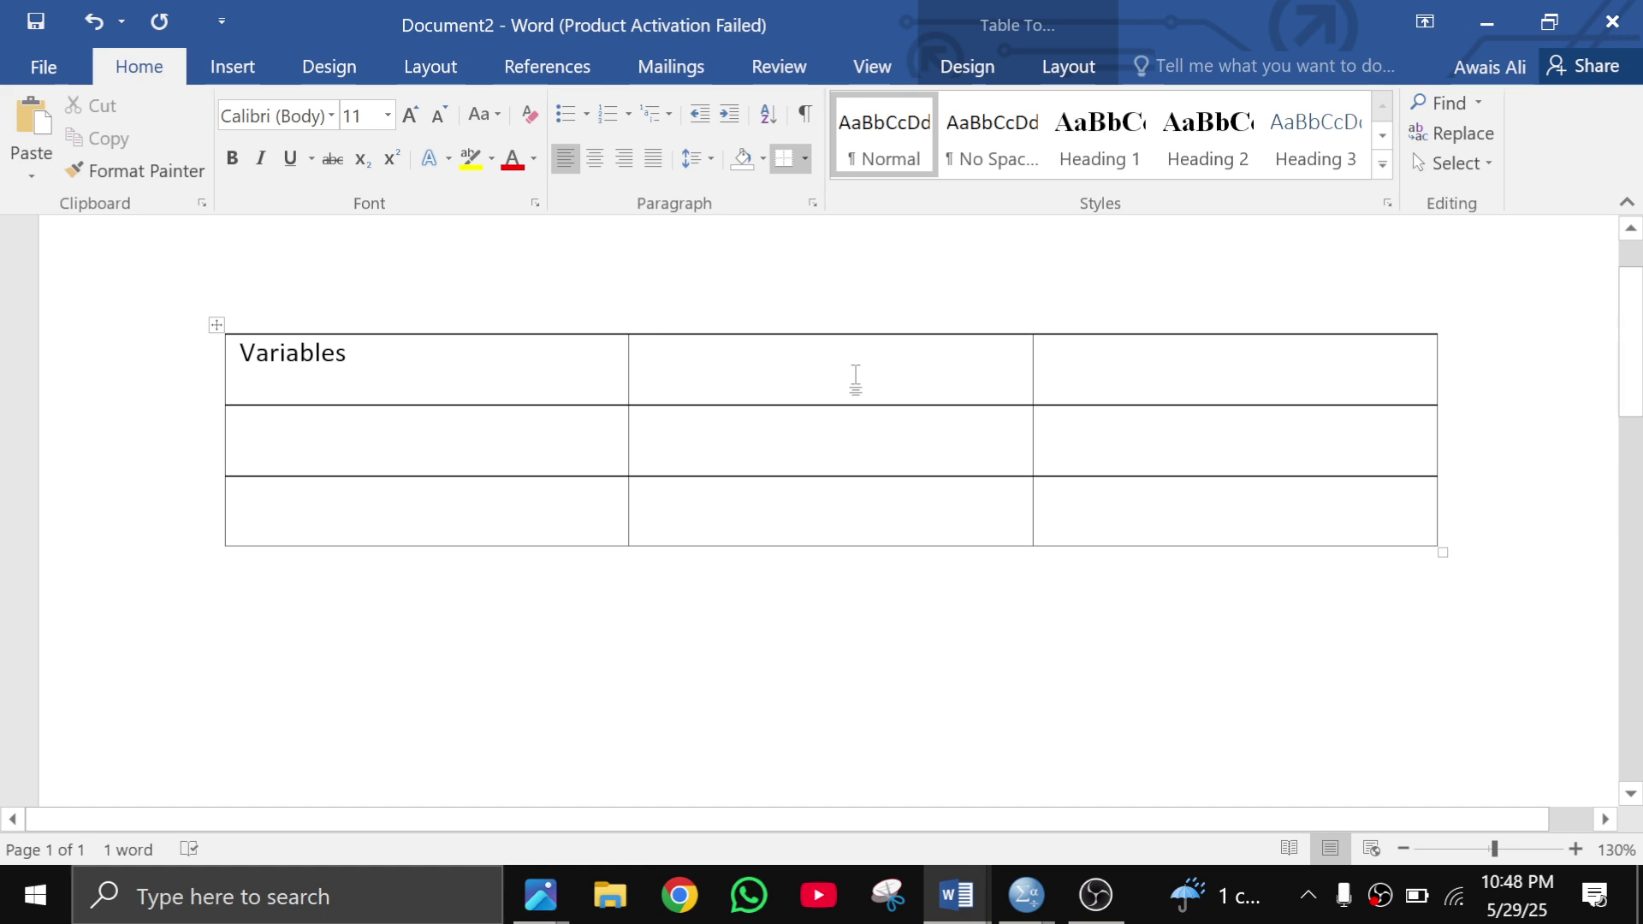
type("f")
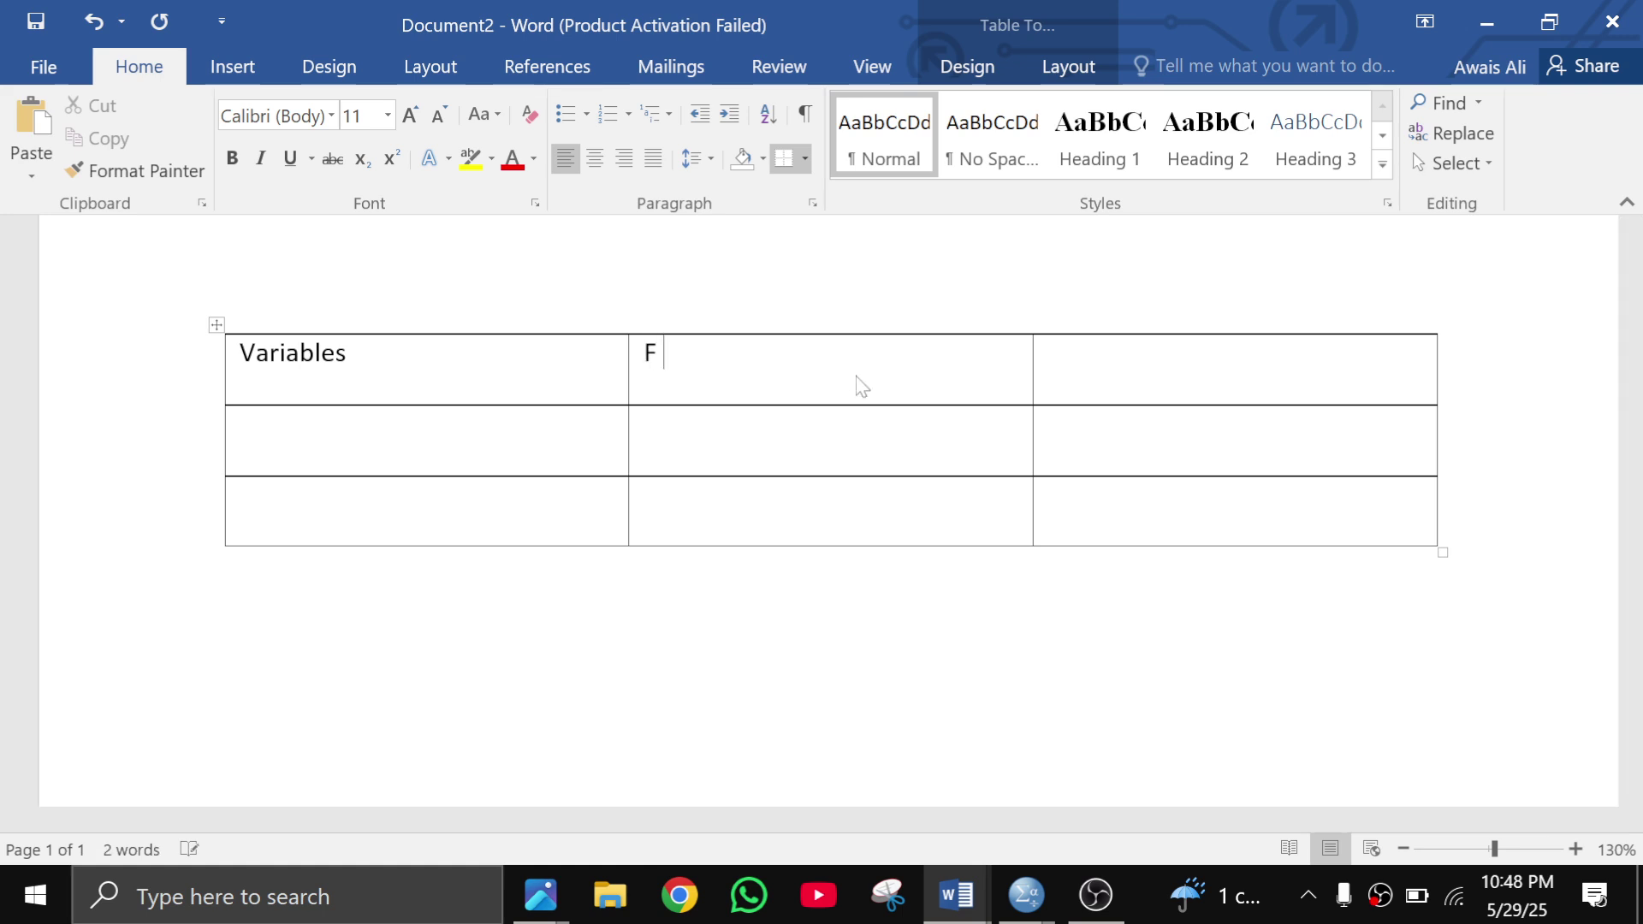
type(" (%)")
Enter the header "Mean (SD)" in the third cell of the table's top row and center it
left_click(1184, 368)
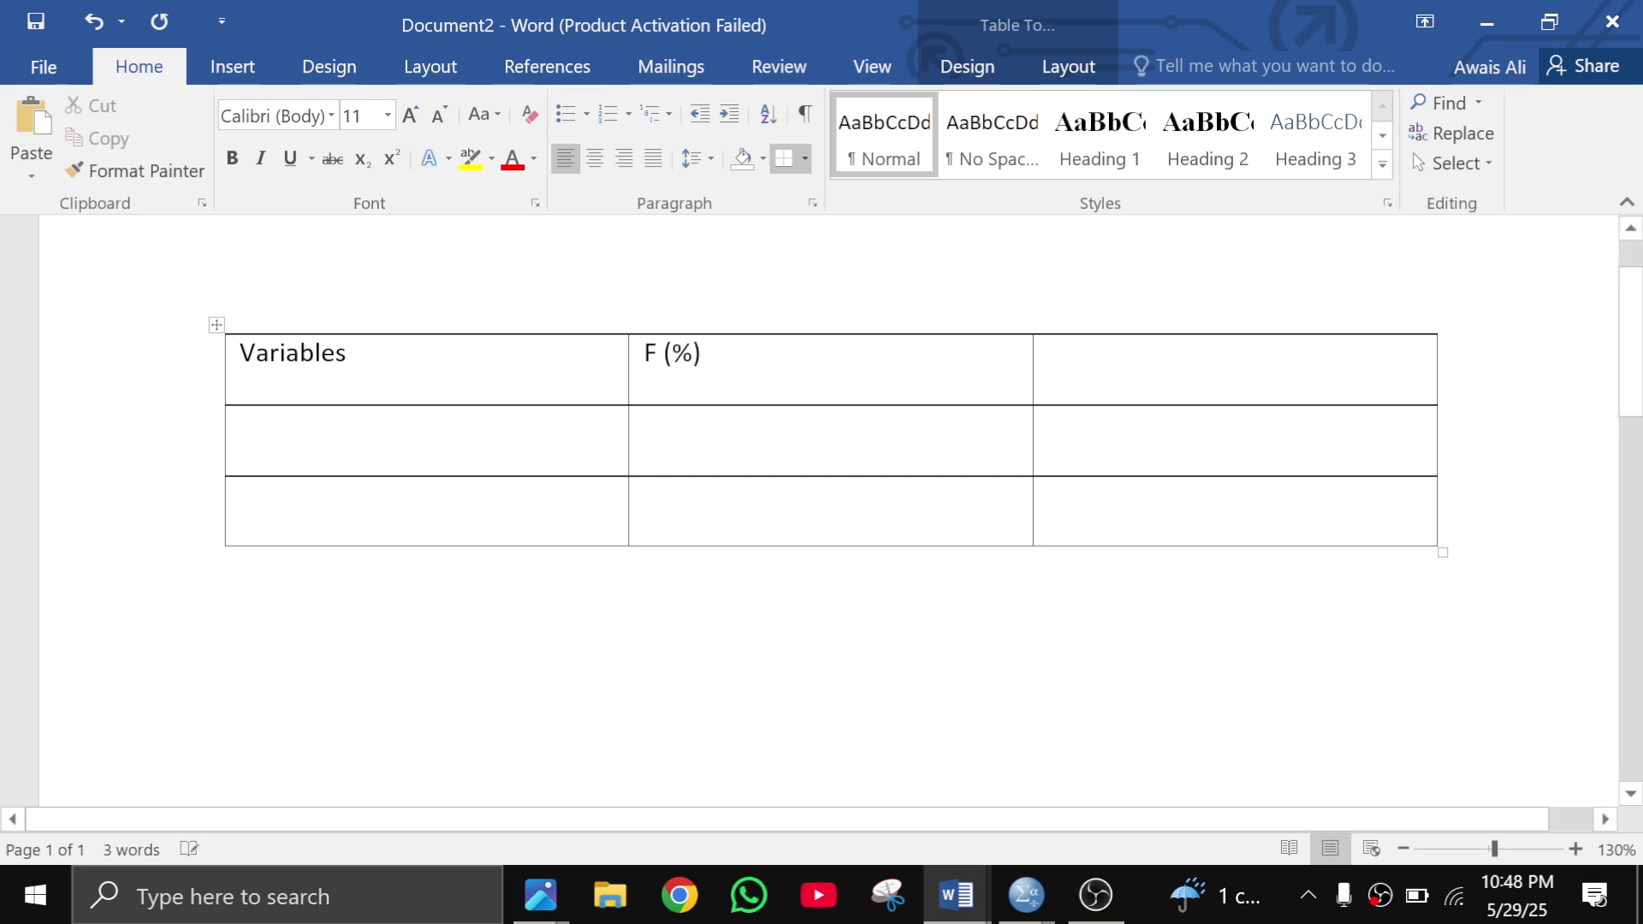
key("Caps_Lock")
type("M")
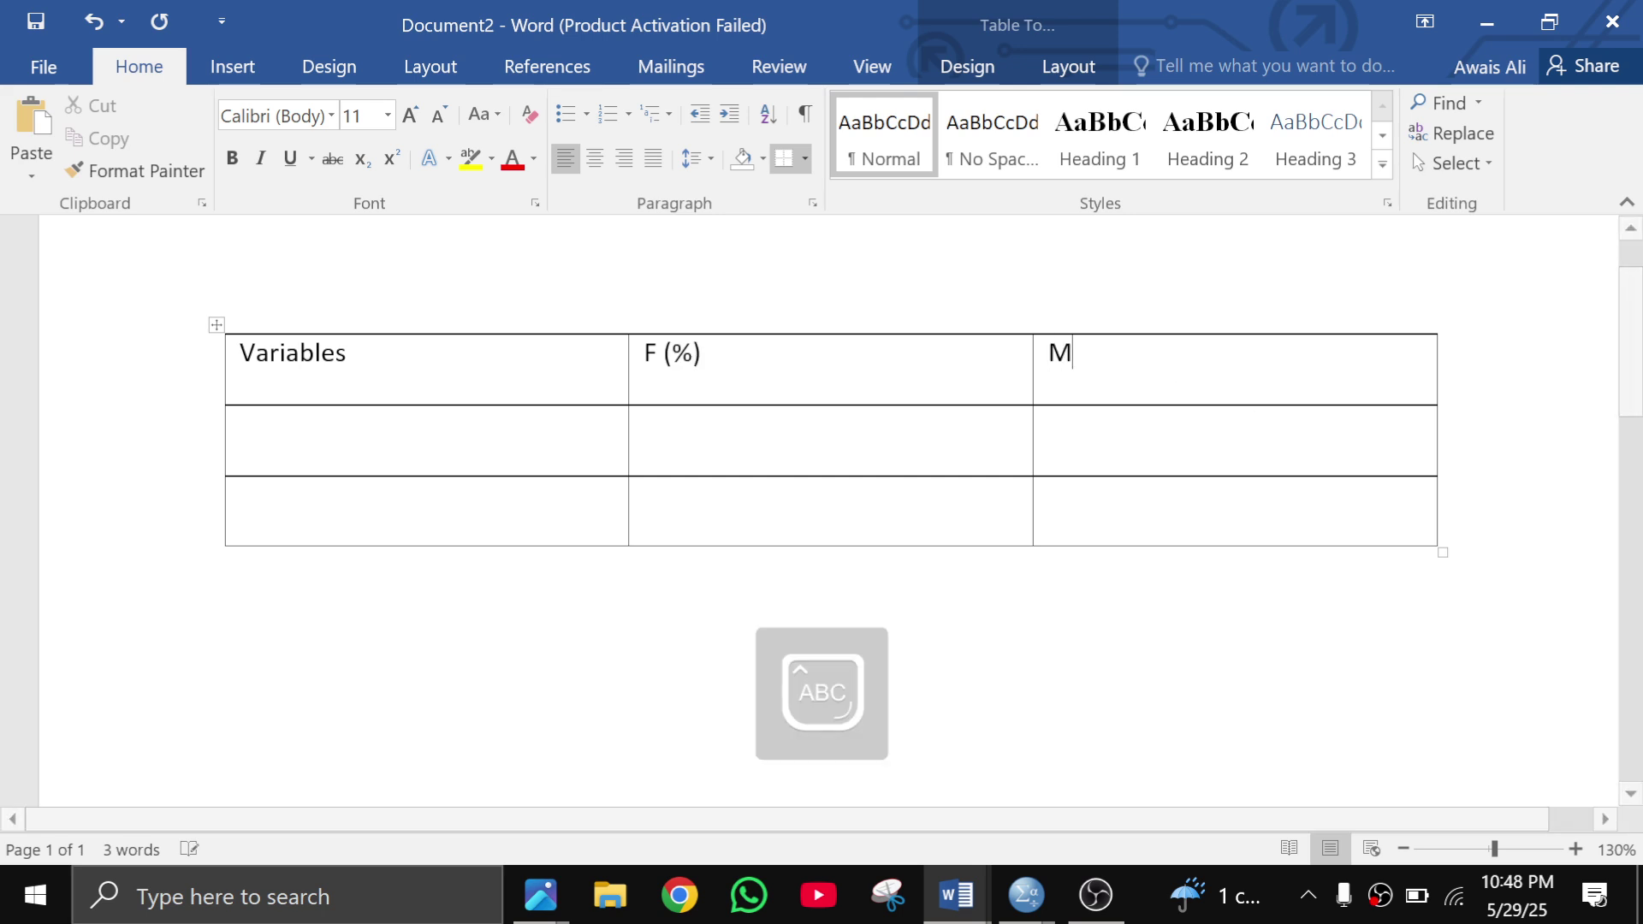
key("Caps_Lock")
type("ean")
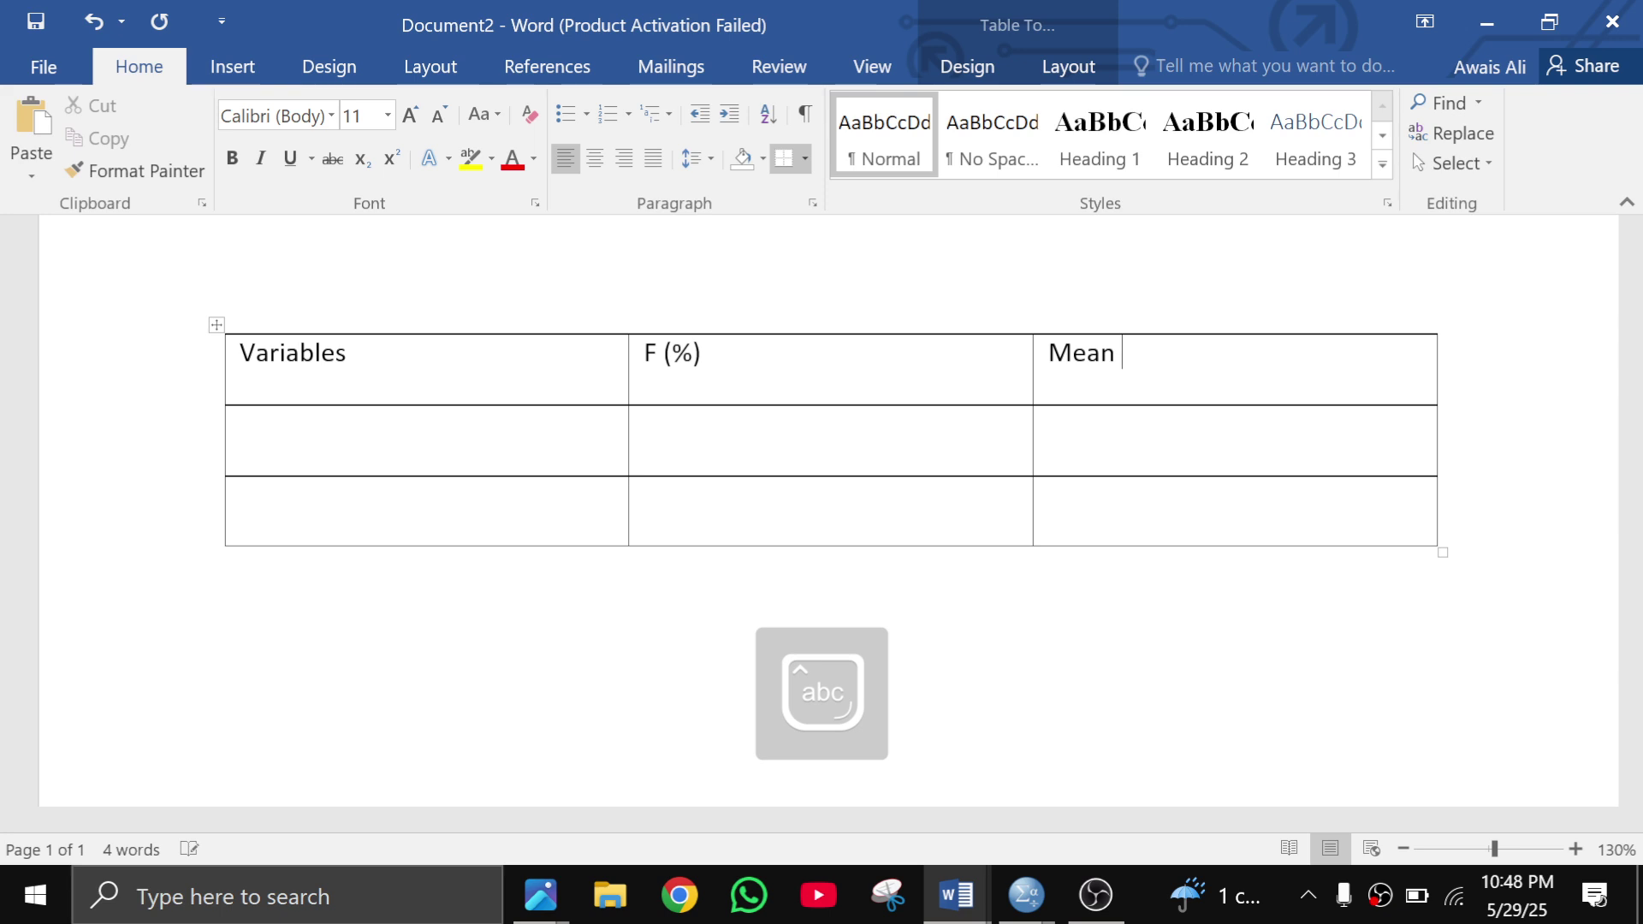
type(" (")
key("Caps_Lock")
type("SD")
key("Caps_Lock")
type(")_")
key("BackSpace")
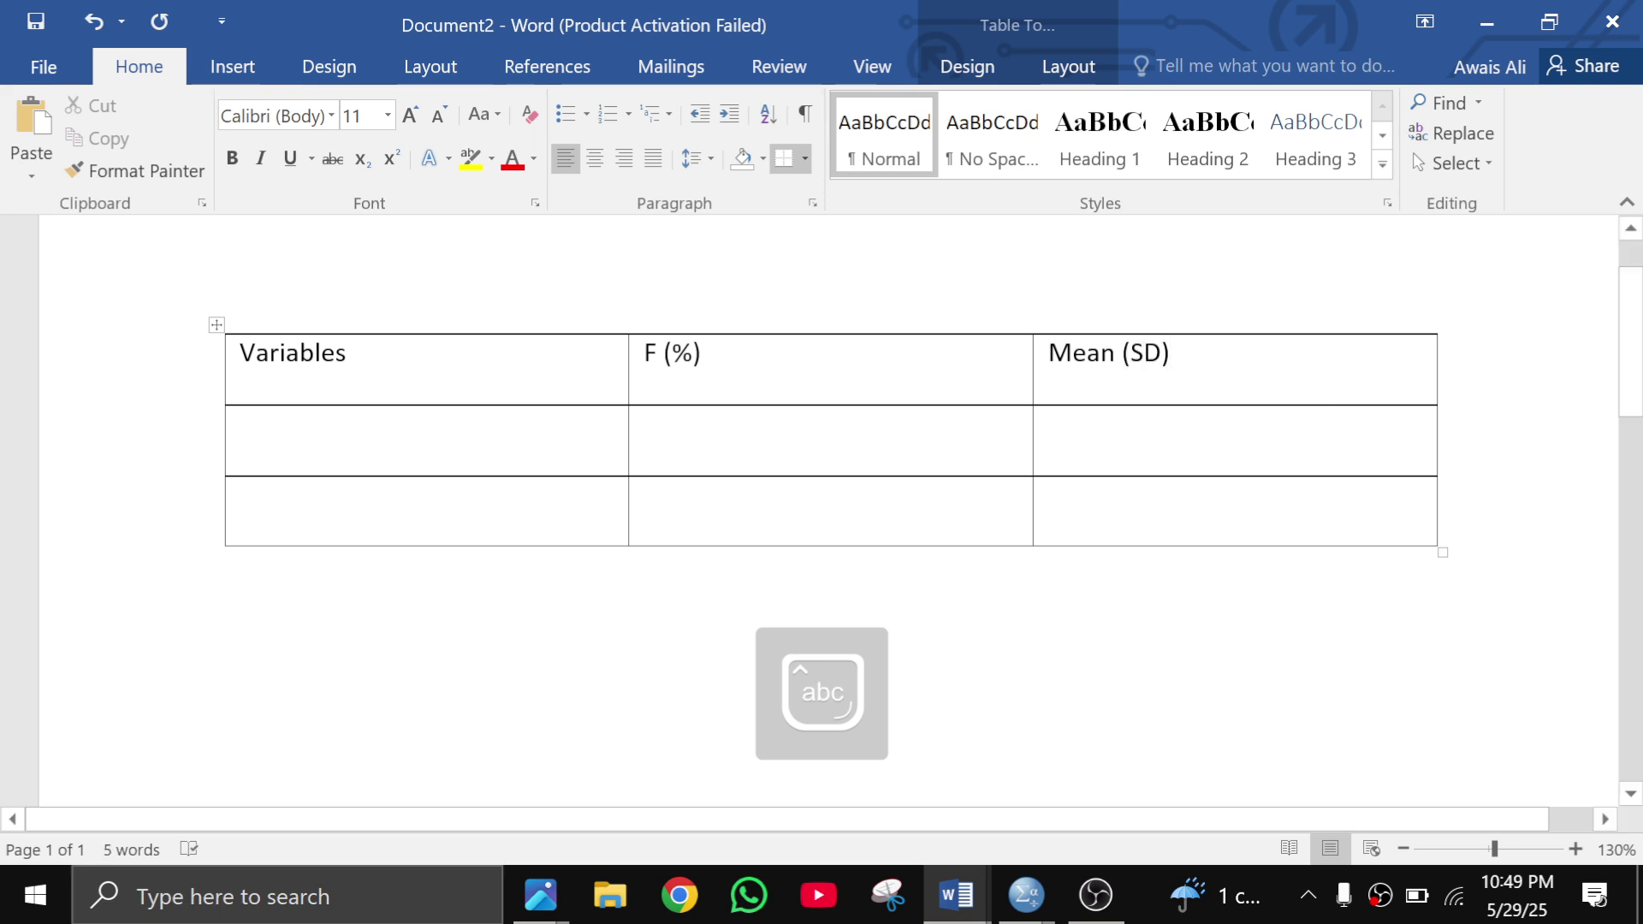
left_click_drag(1155, 357, 1075, 356)
key("ctrl+e")
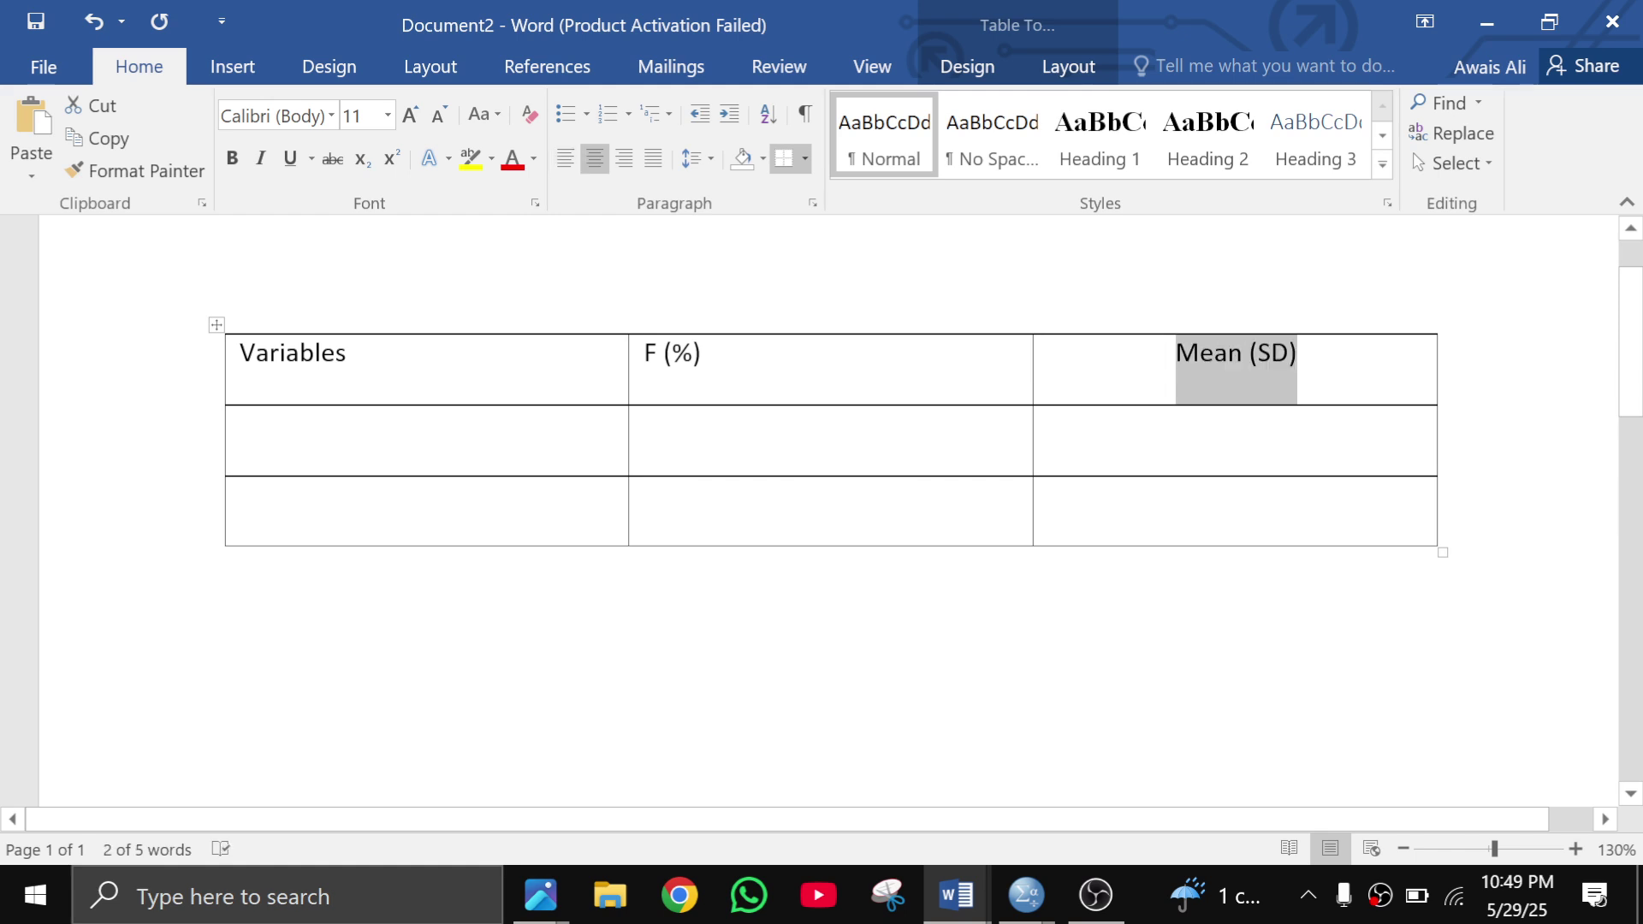
Center the "F (%)" header in its cell and change its letter F to lowercase f
left_click_drag(703, 355, 642, 355)
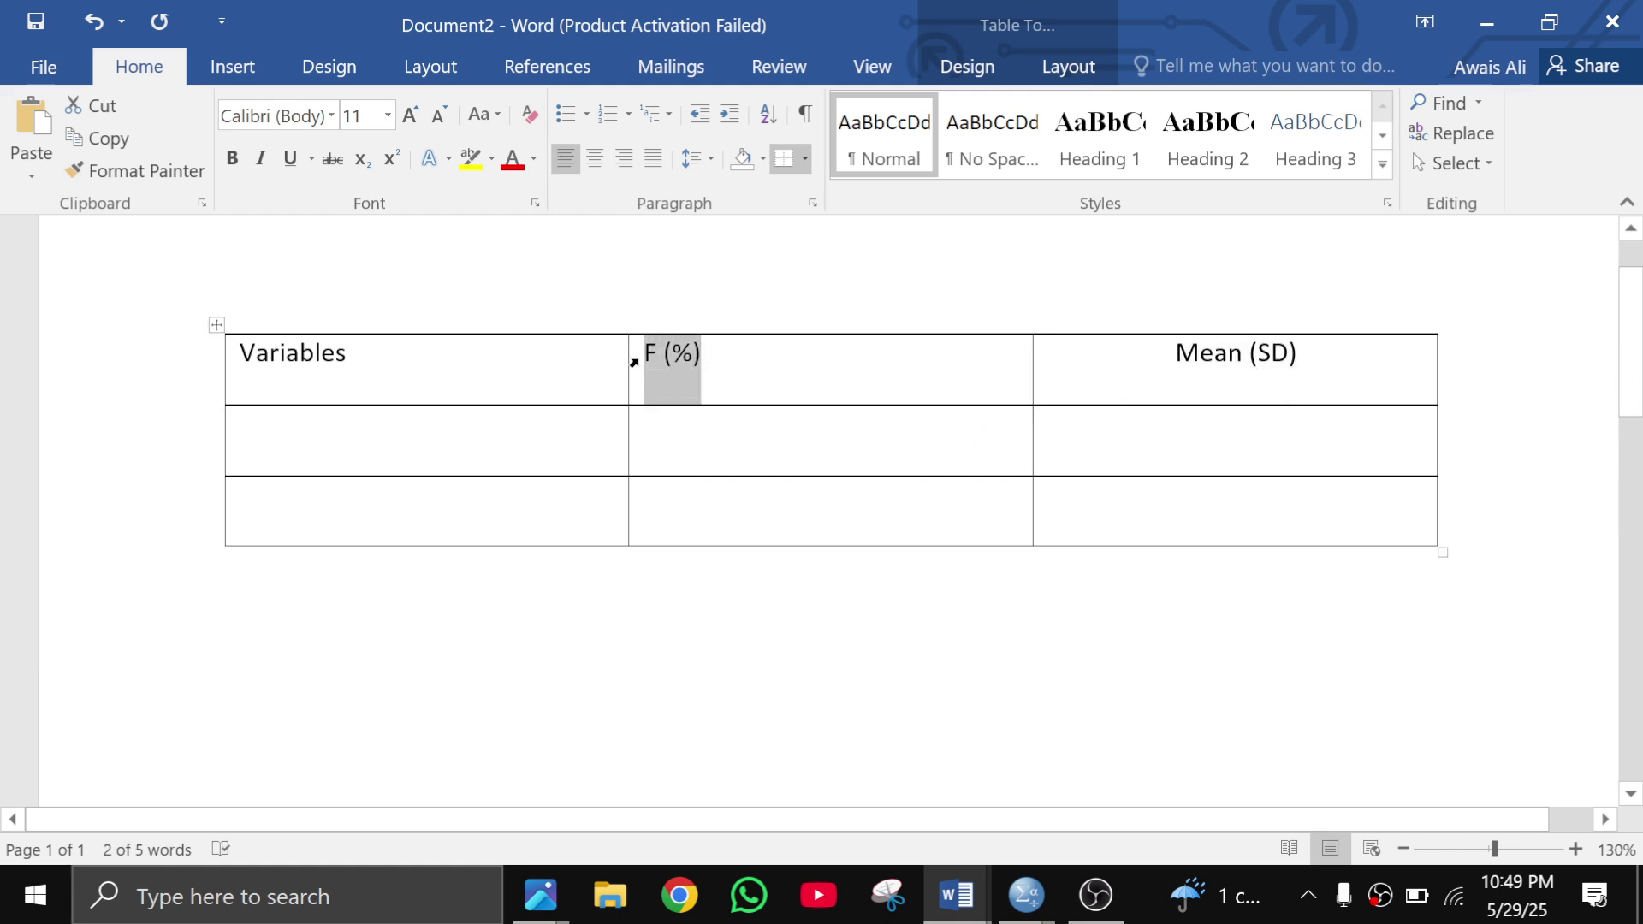
key("ctrl+e")
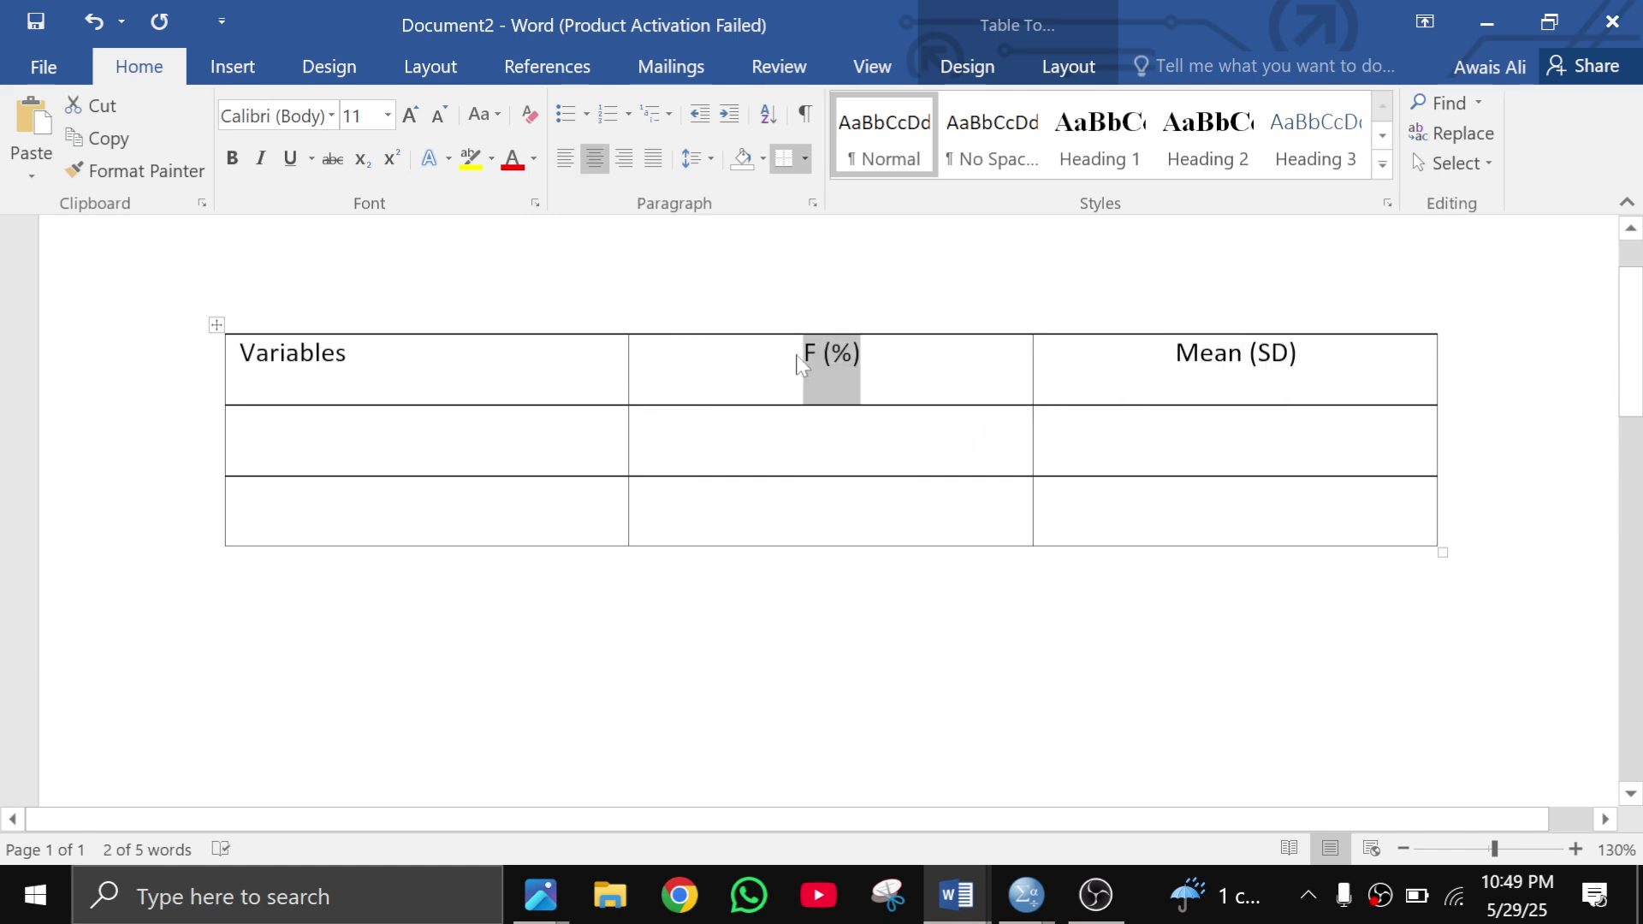
left_click(815, 358)
key("BackSpace")
type("f")
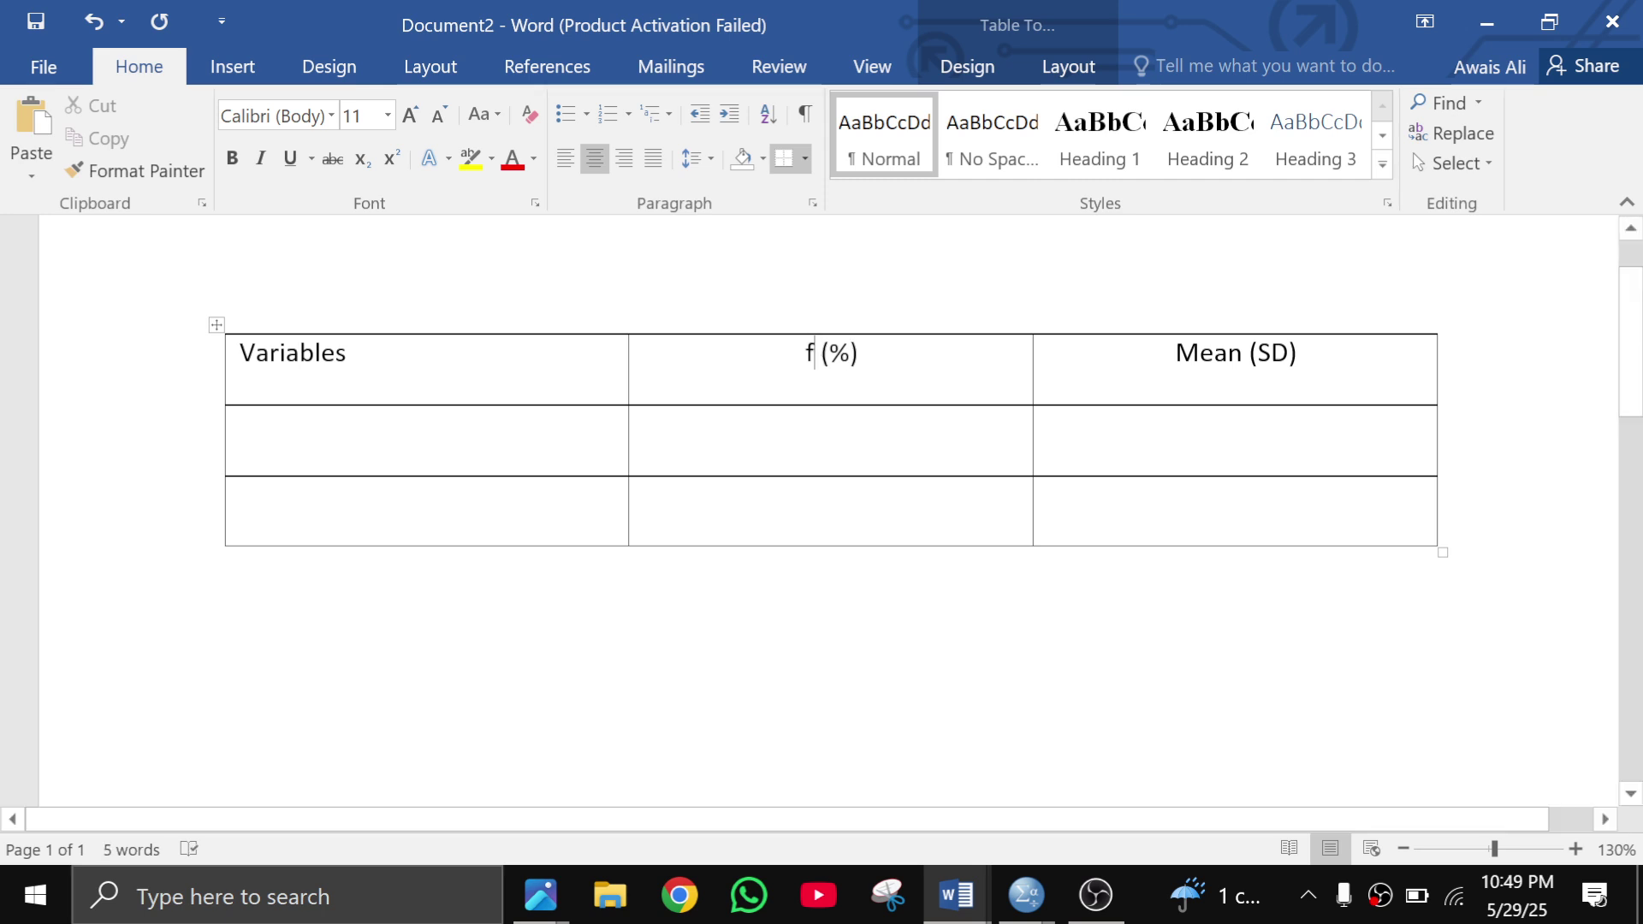
Try the Symbol font on the letter f of the frequency header
double_click(815, 358)
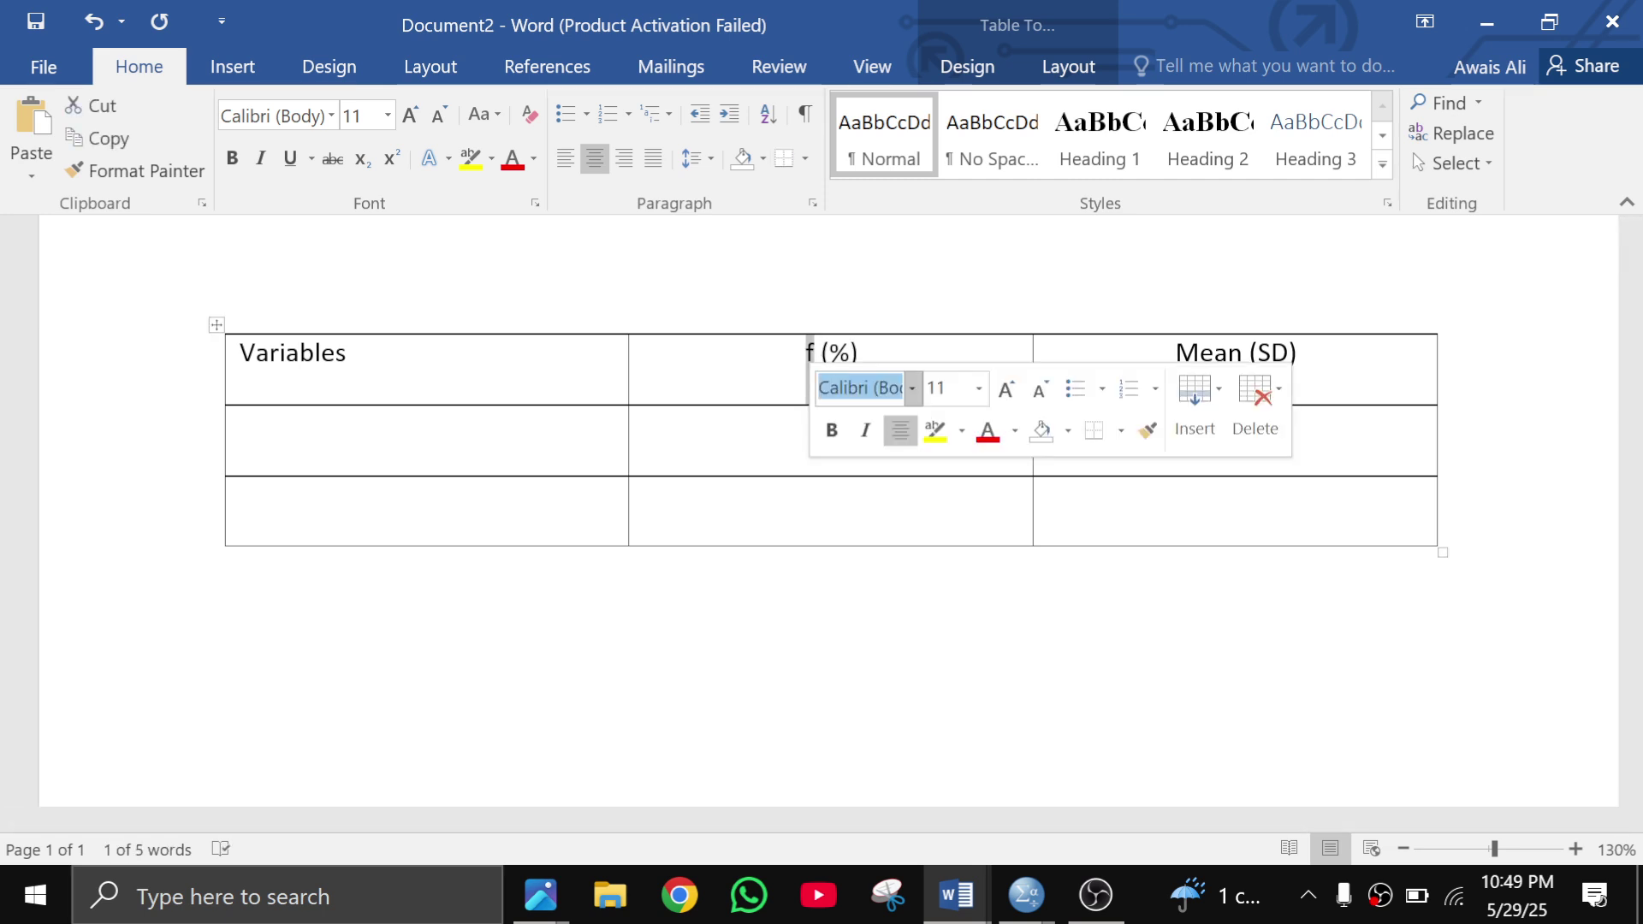
type("Symbol")
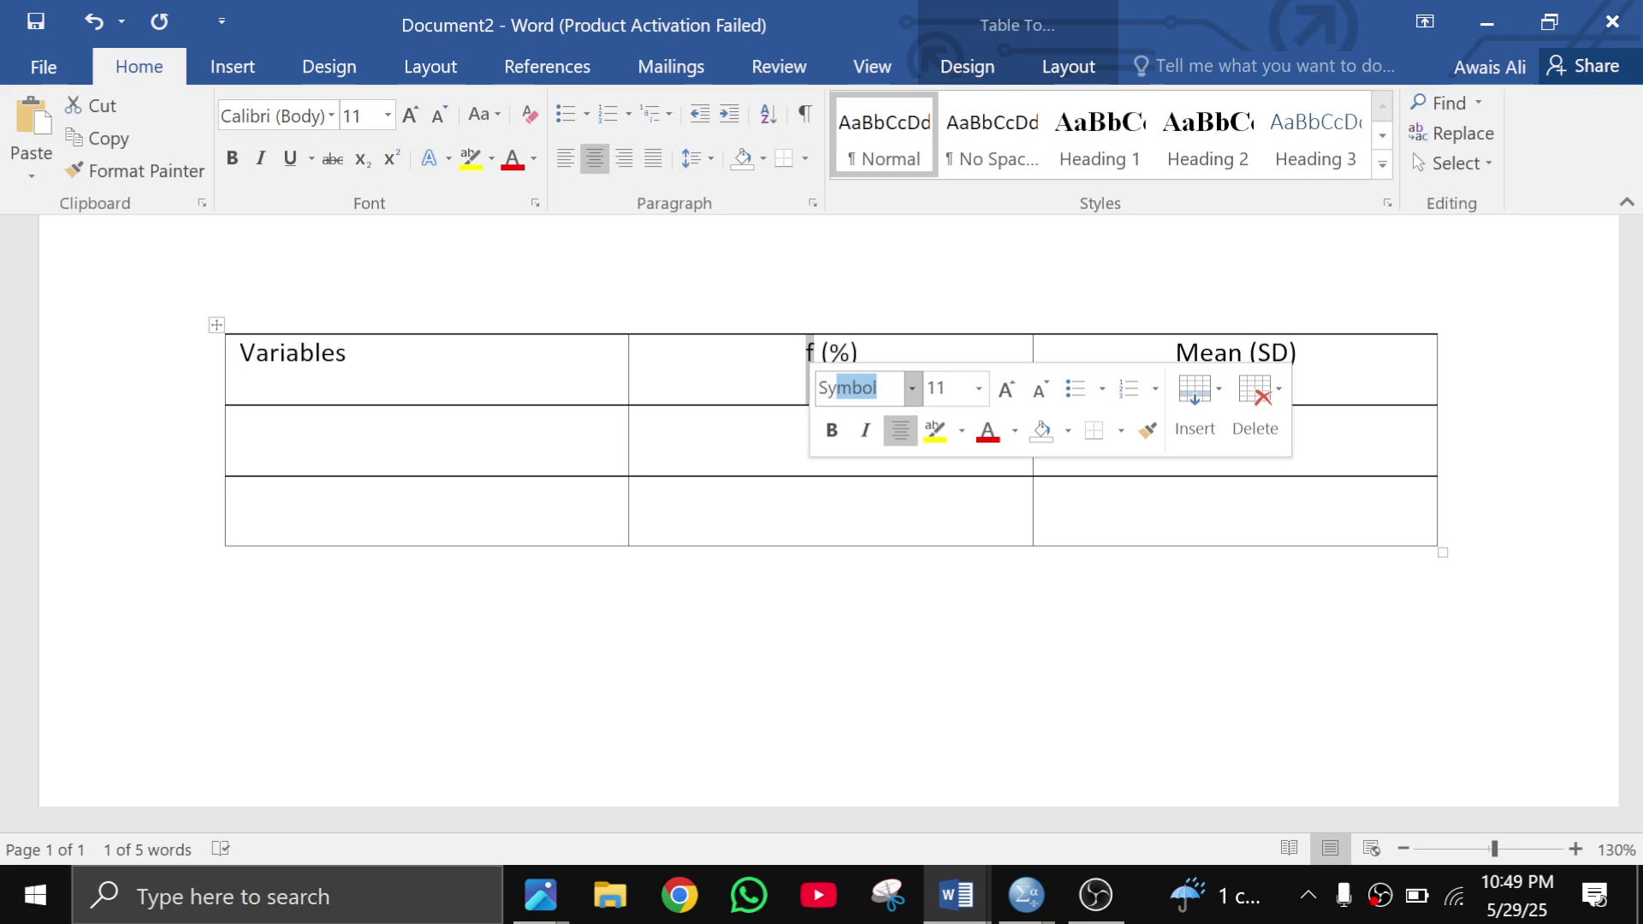
key("Return")
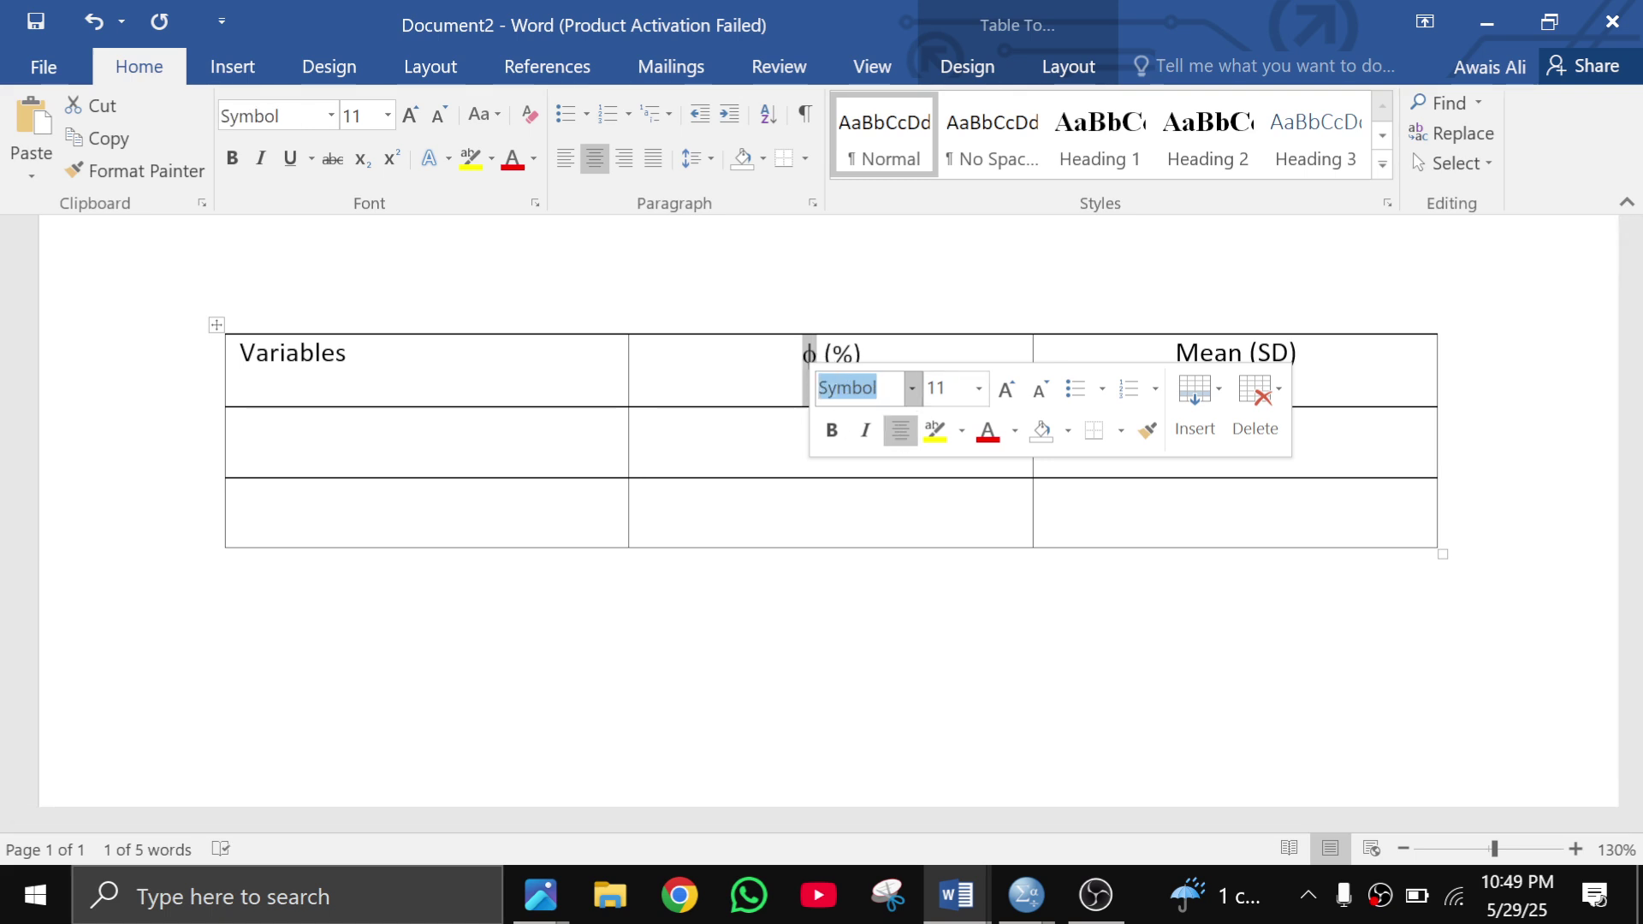
left_click(861, 354)
left_click(815, 354)
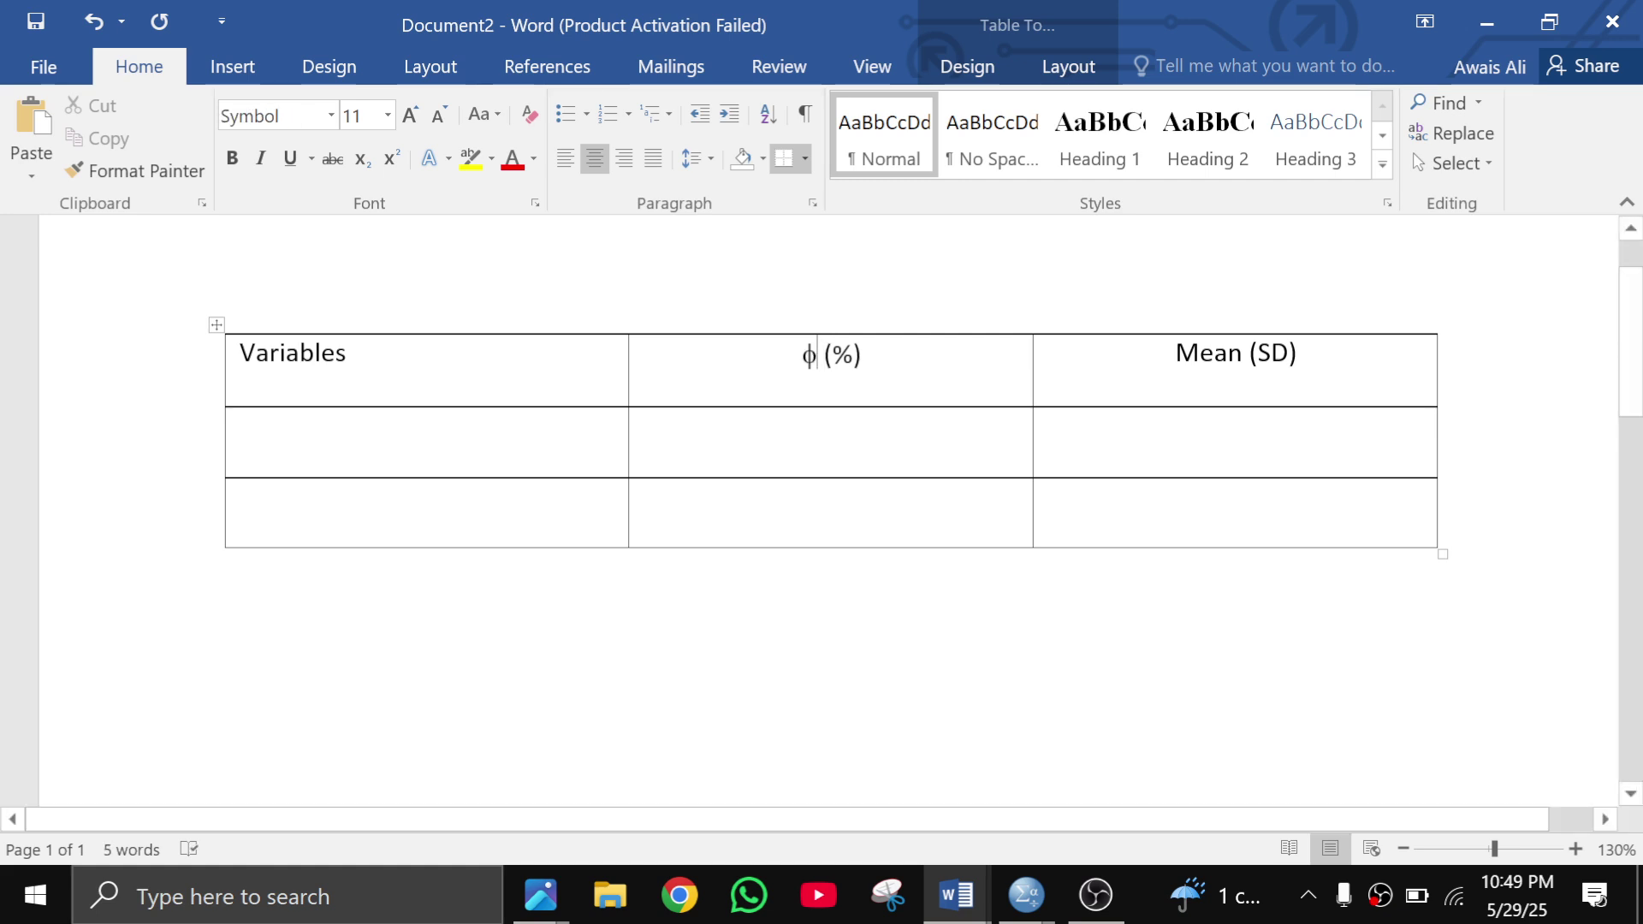
Try to set the font to Times New Roman at the cursor in the frequency header, and undo it
left_click(274, 115)
type("Times New R")
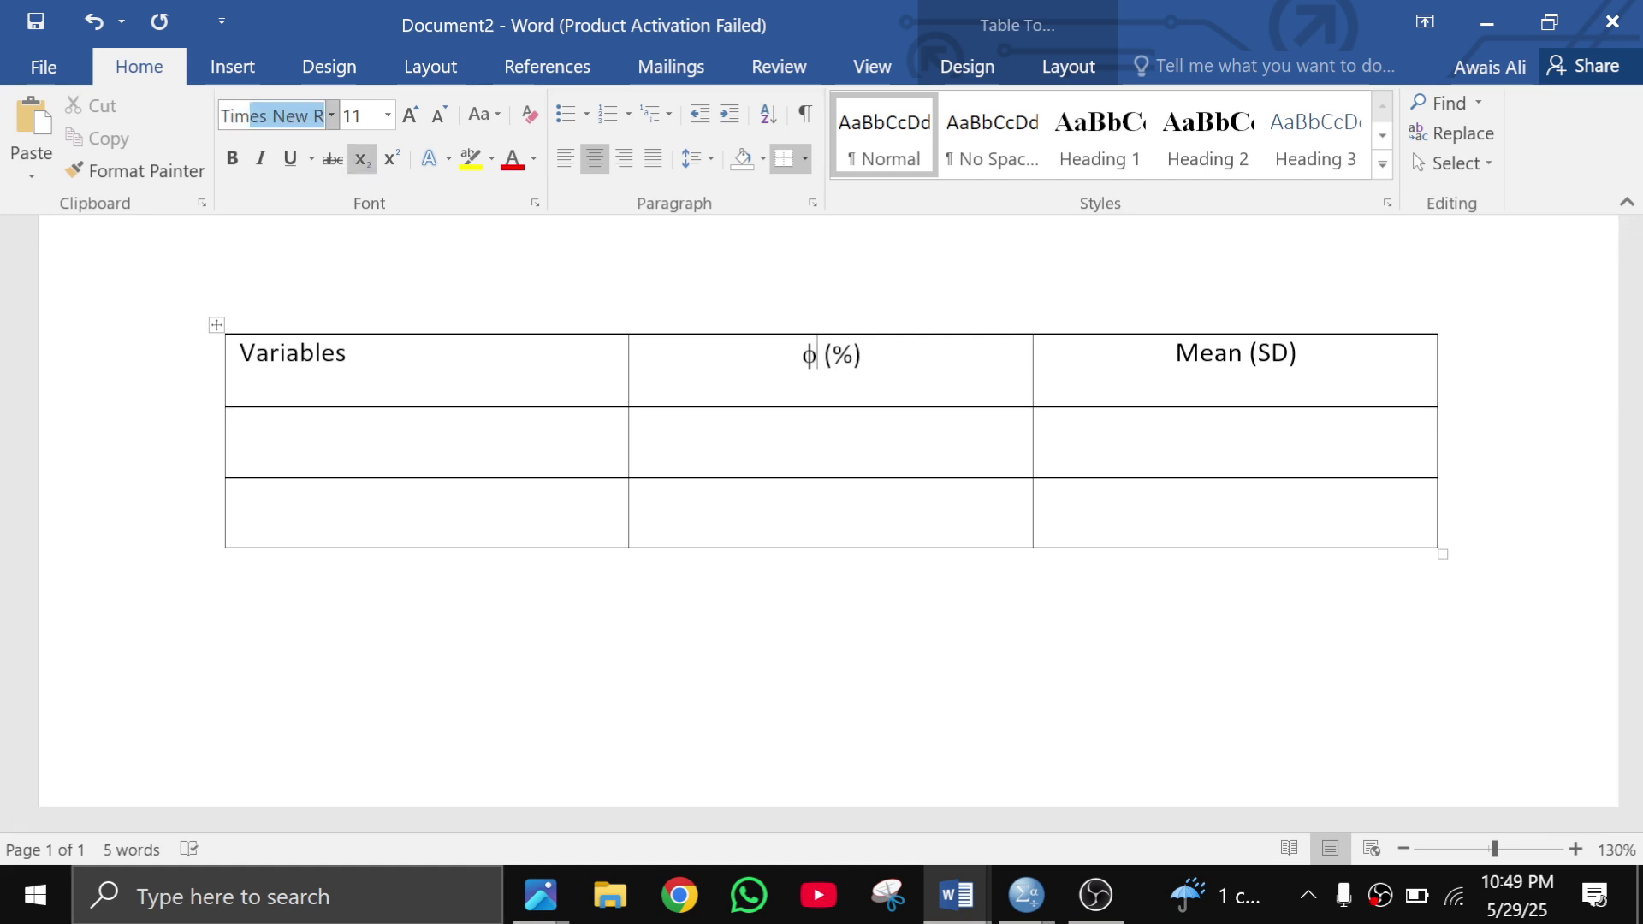
key("Return")
key("ctrl+z")
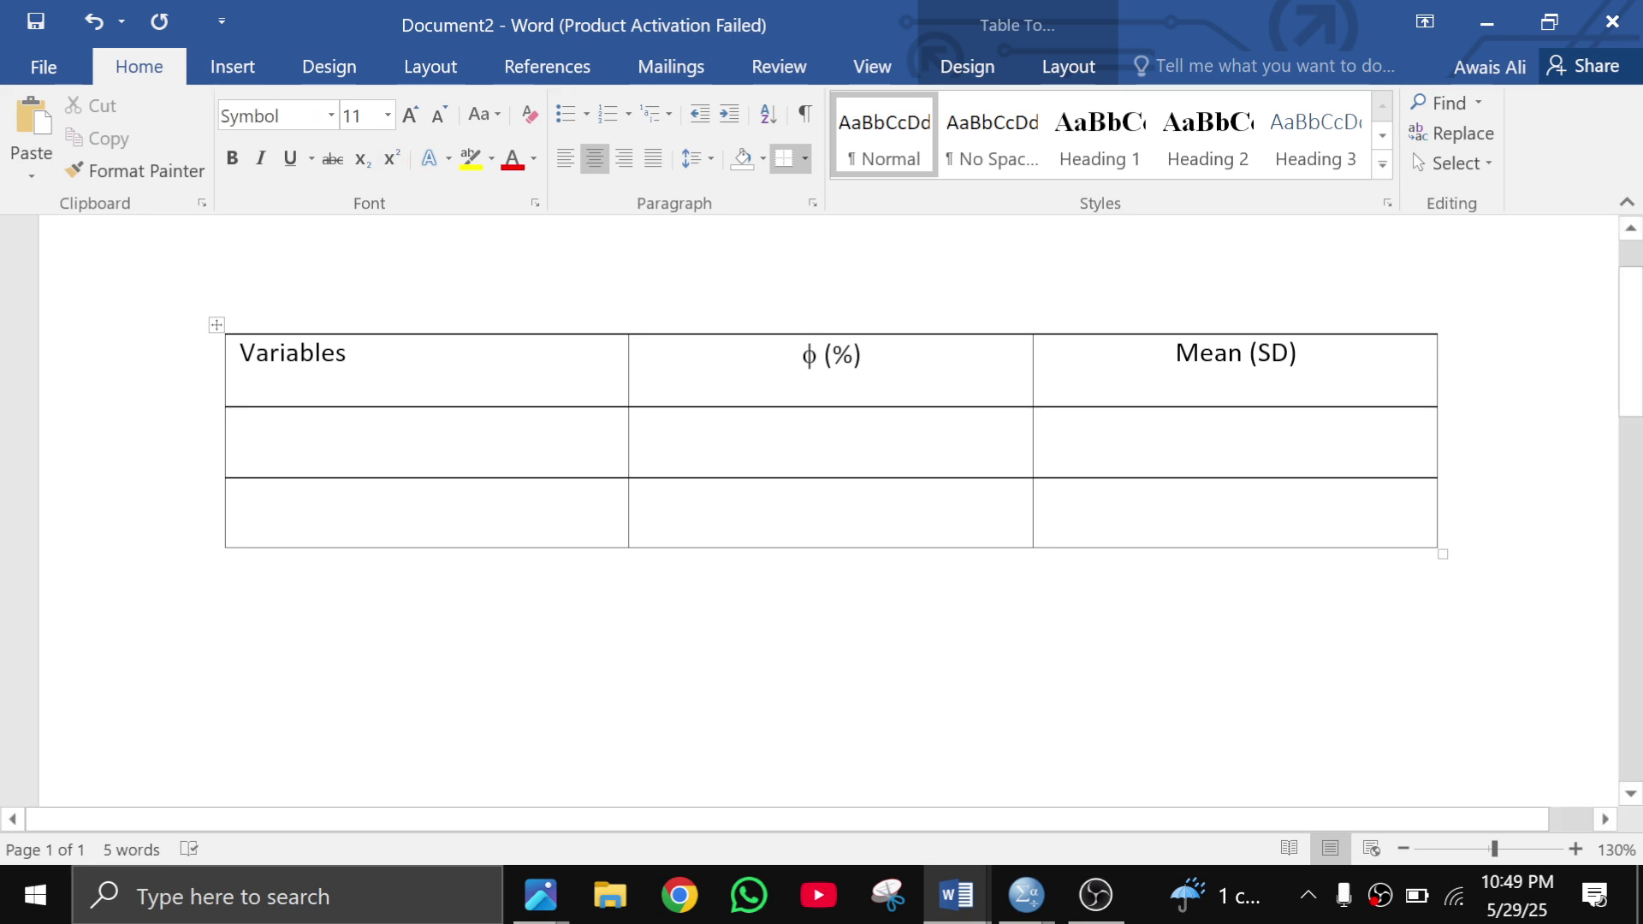
Set the font of the first character in the frequency header to Times New Roman
left_click_drag(817, 354, 792, 364)
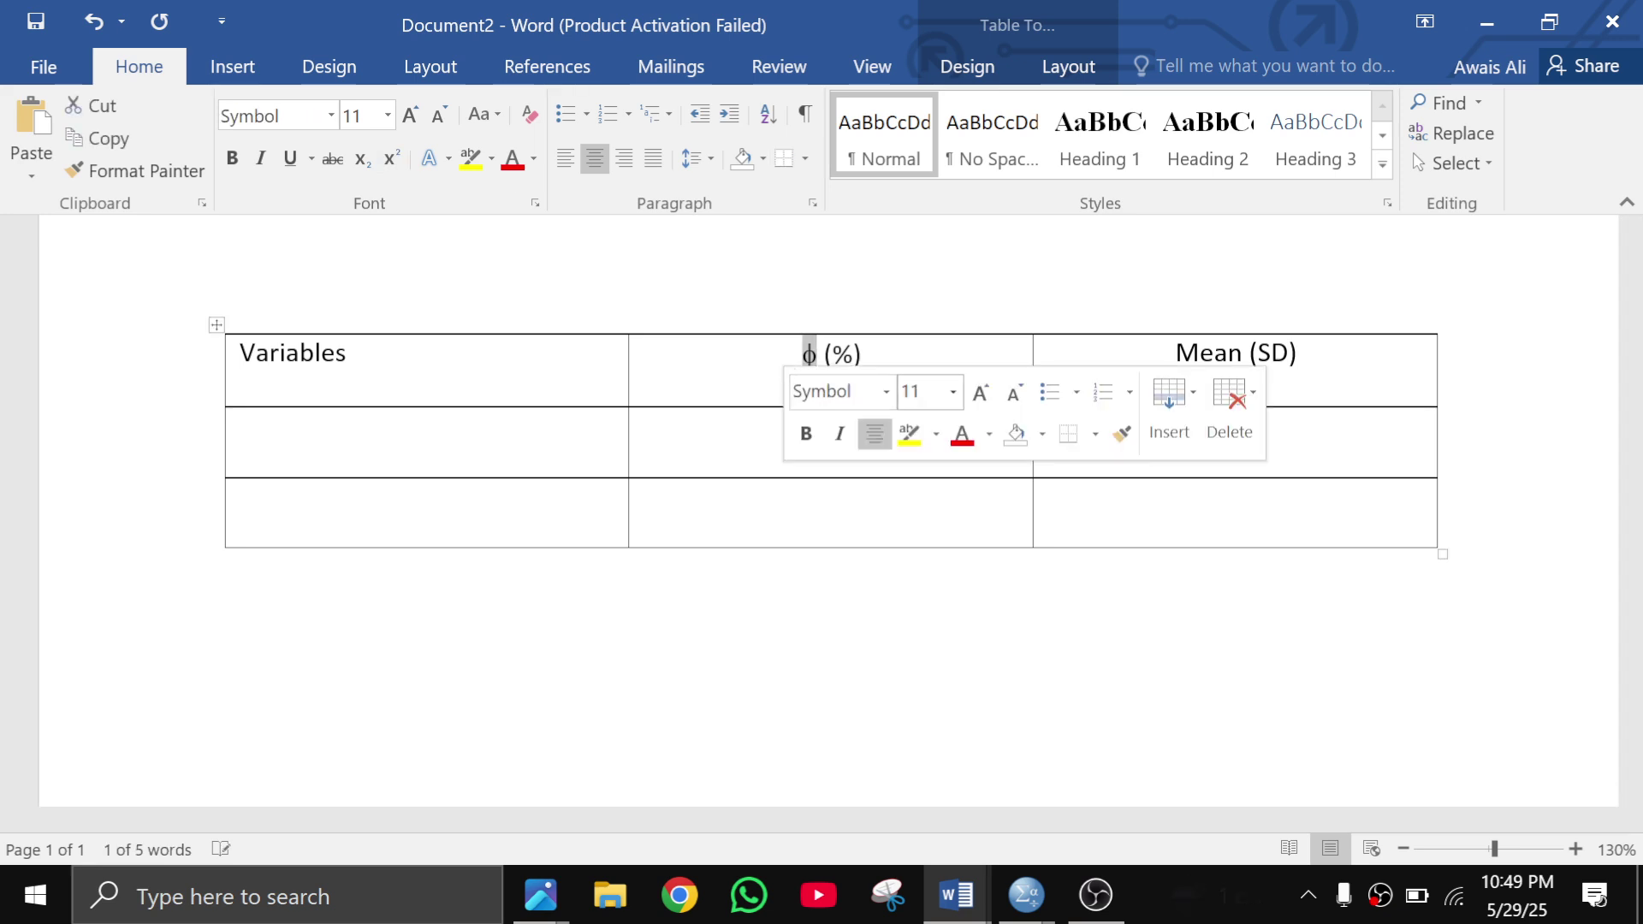
left_click(880, 397)
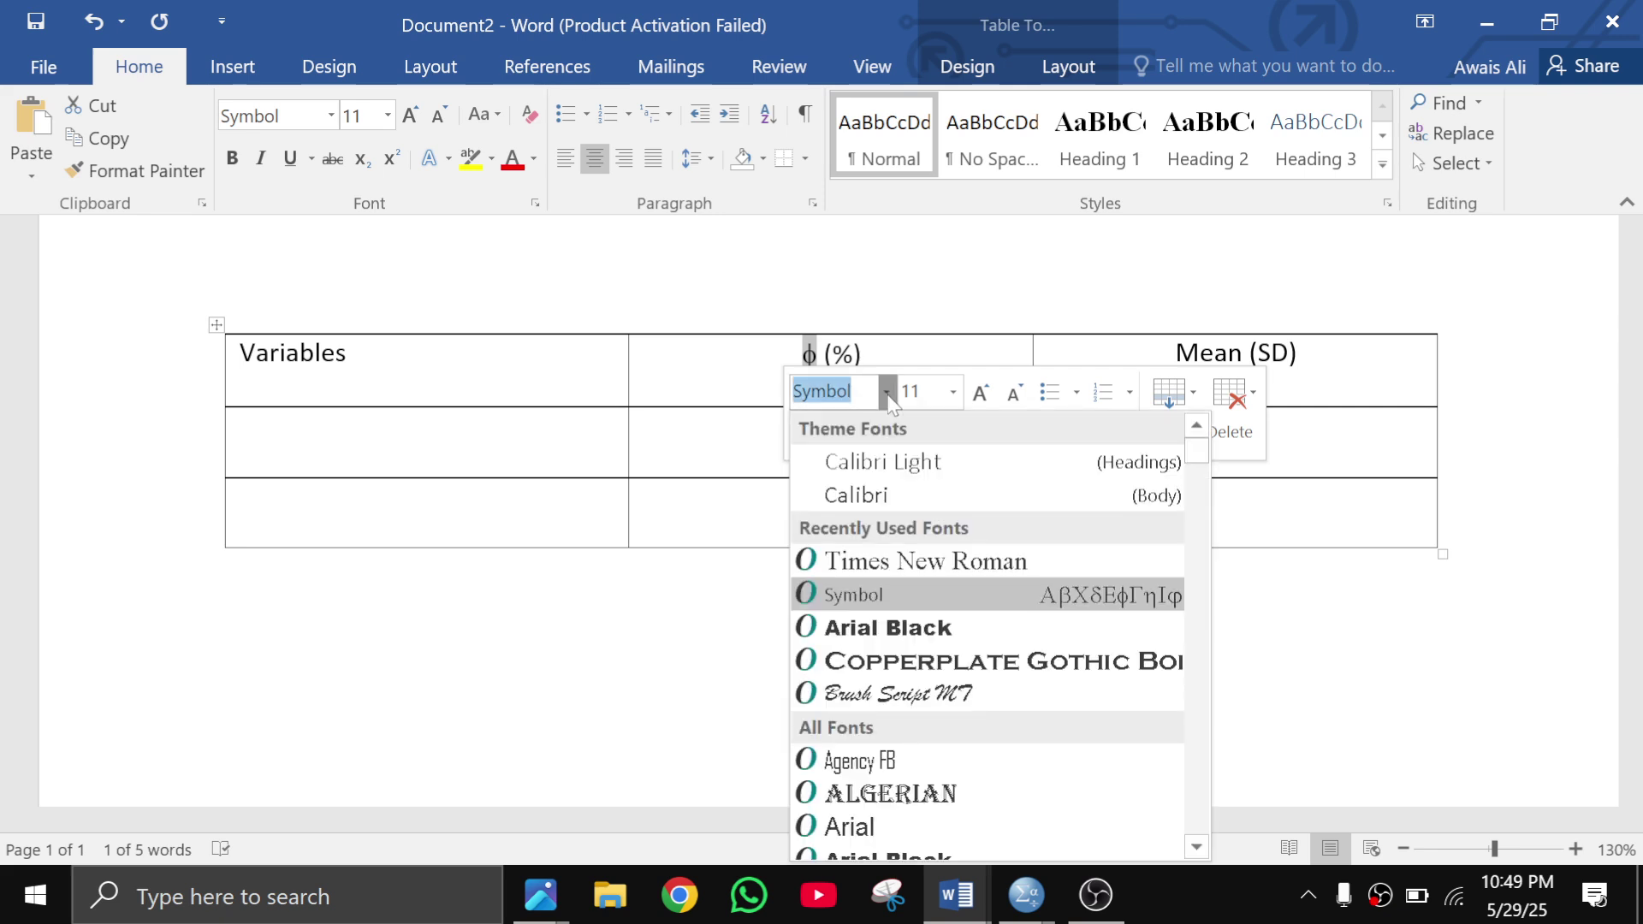
type("Times New")
key("Return")
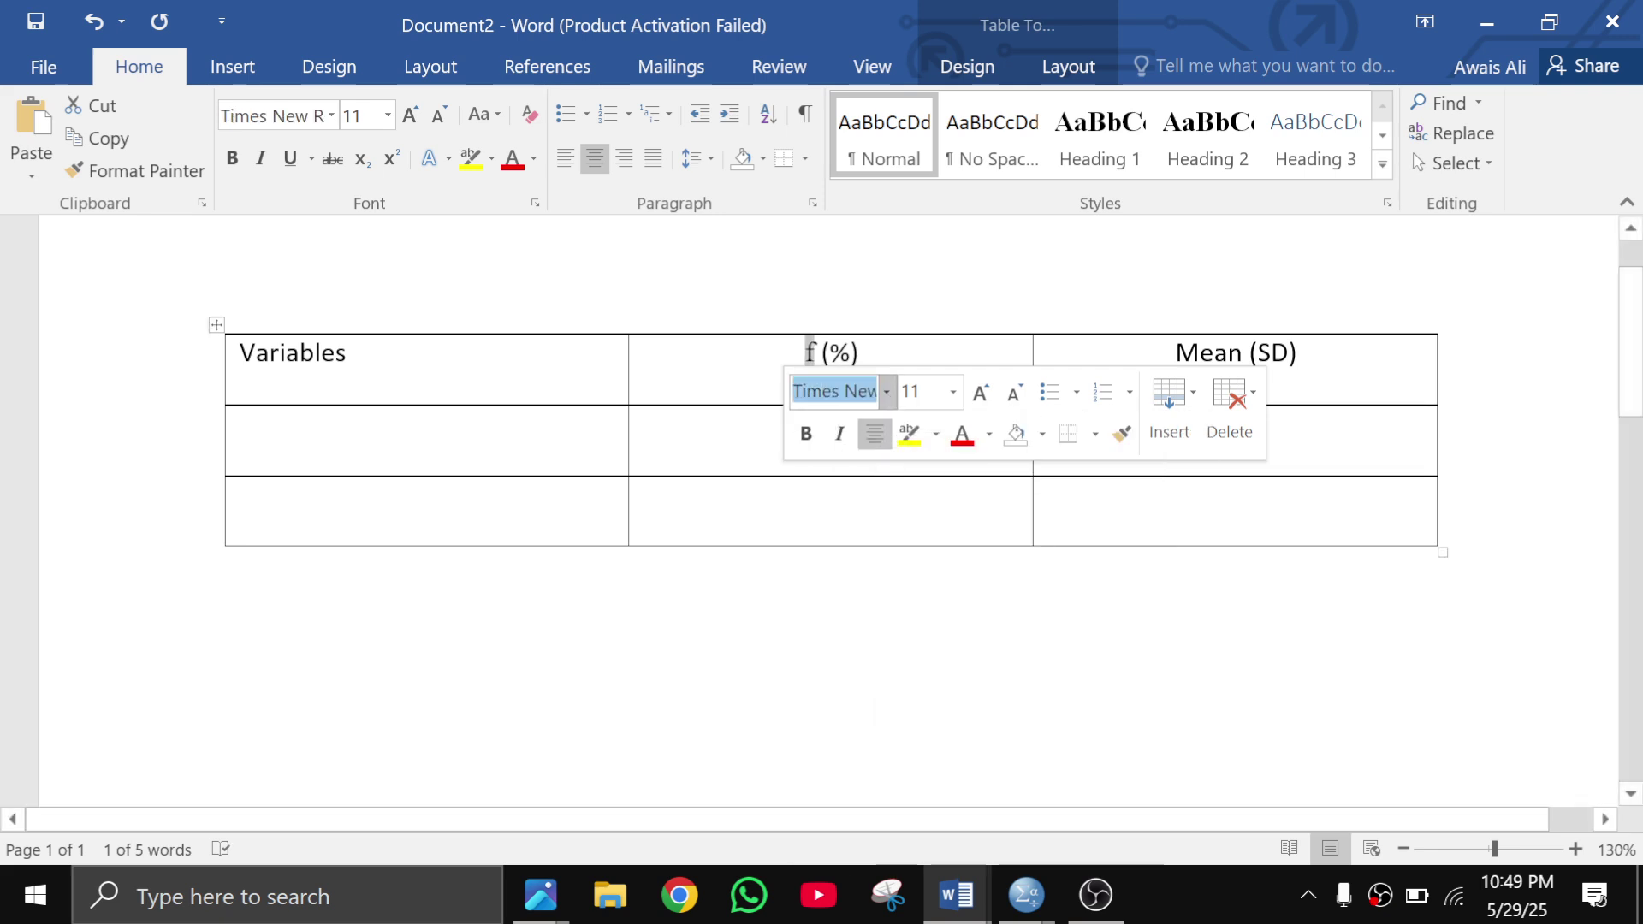
Add a fourth row at the end of the table
left_click(513, 451)
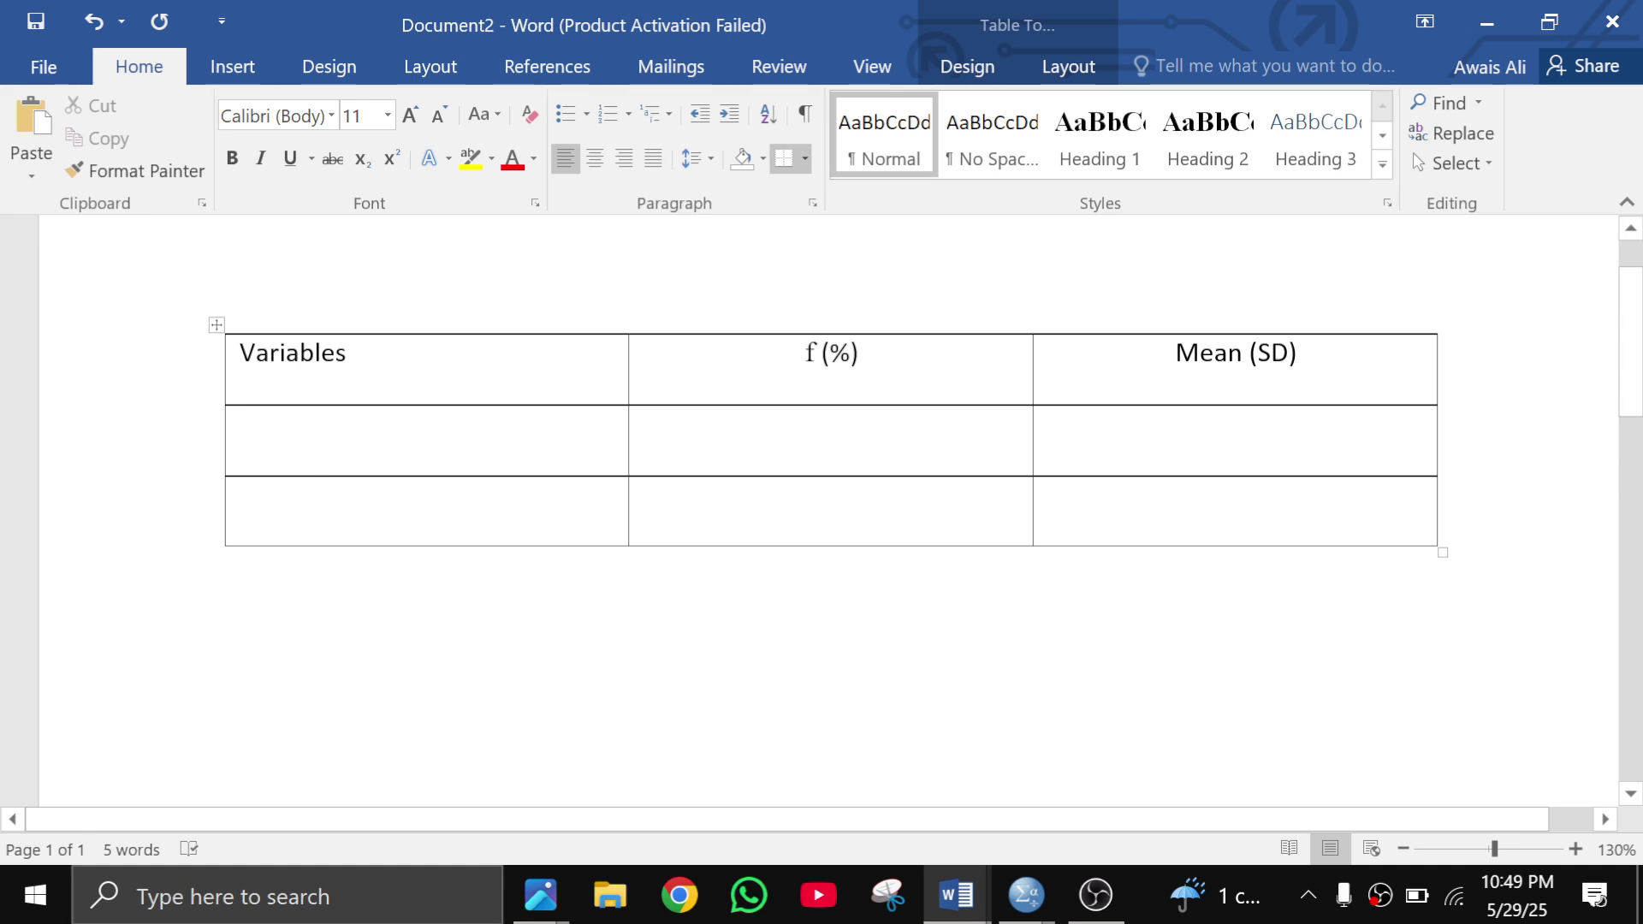
mouse_move(214, 554)
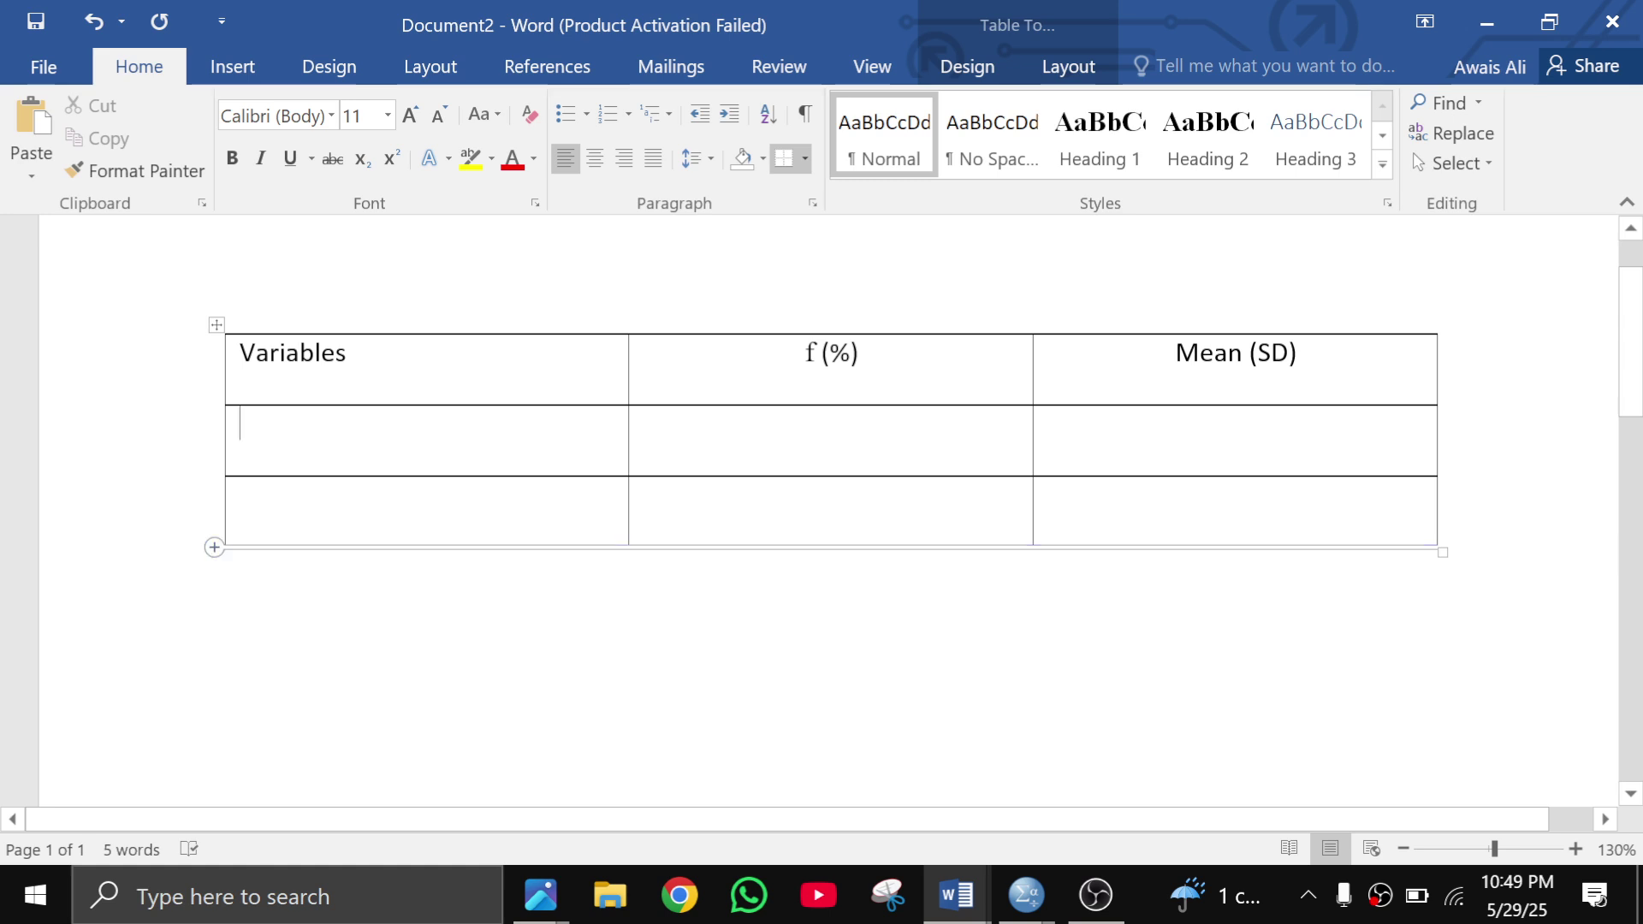
left_click(215, 548)
left_click(328, 437)
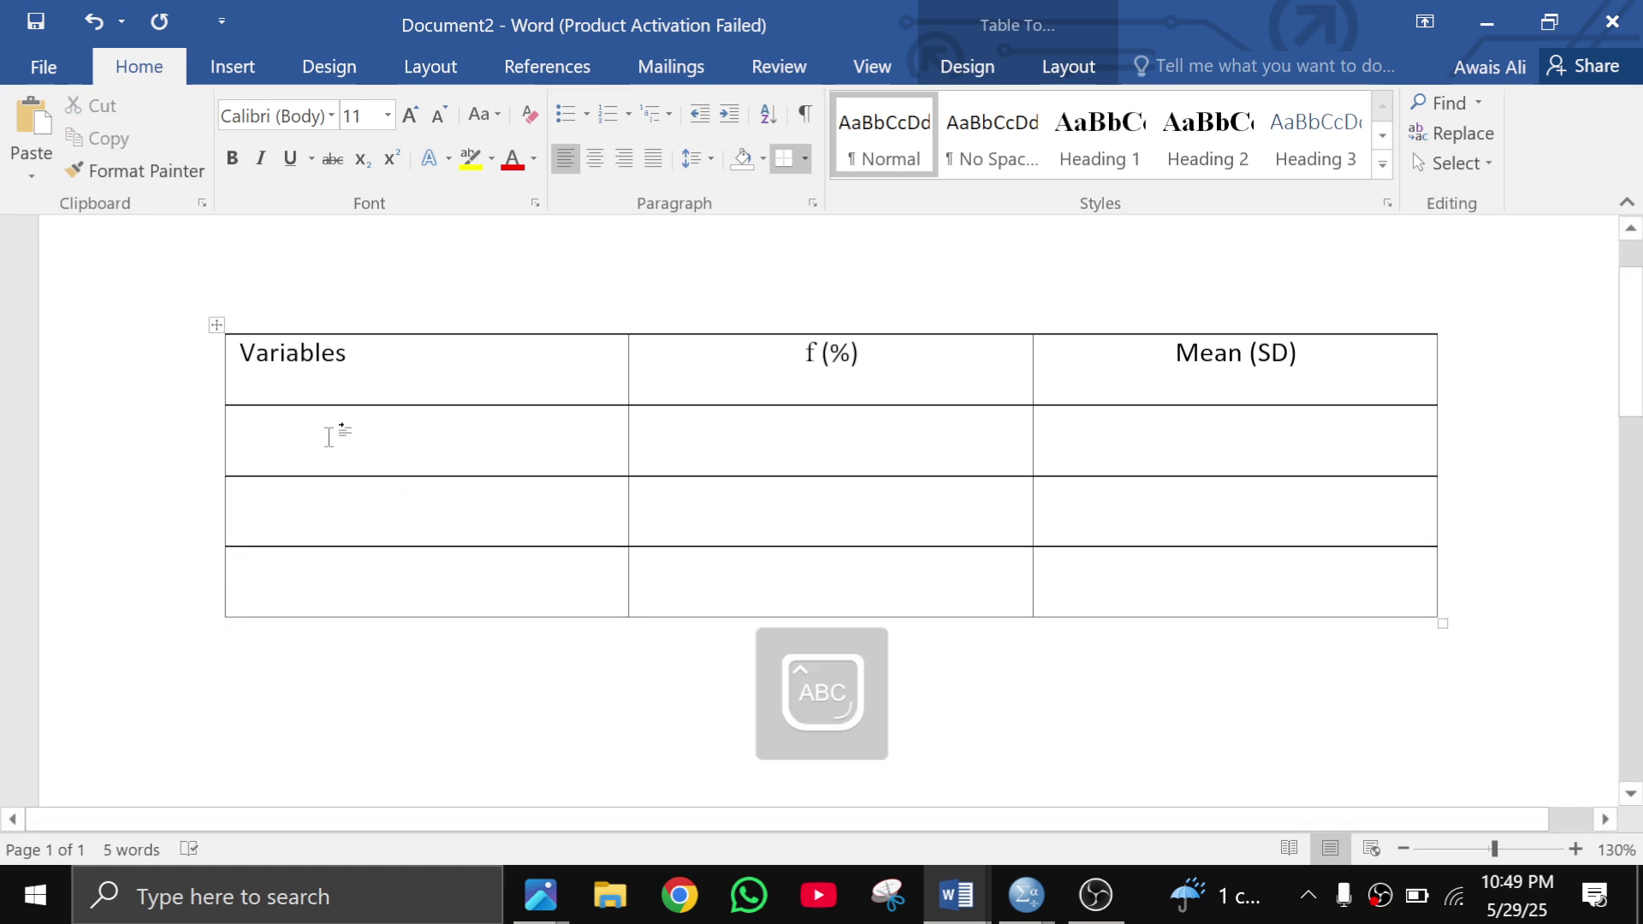
key("Tab")
type("Age")
key("BackSpace")
key("BackSpace")
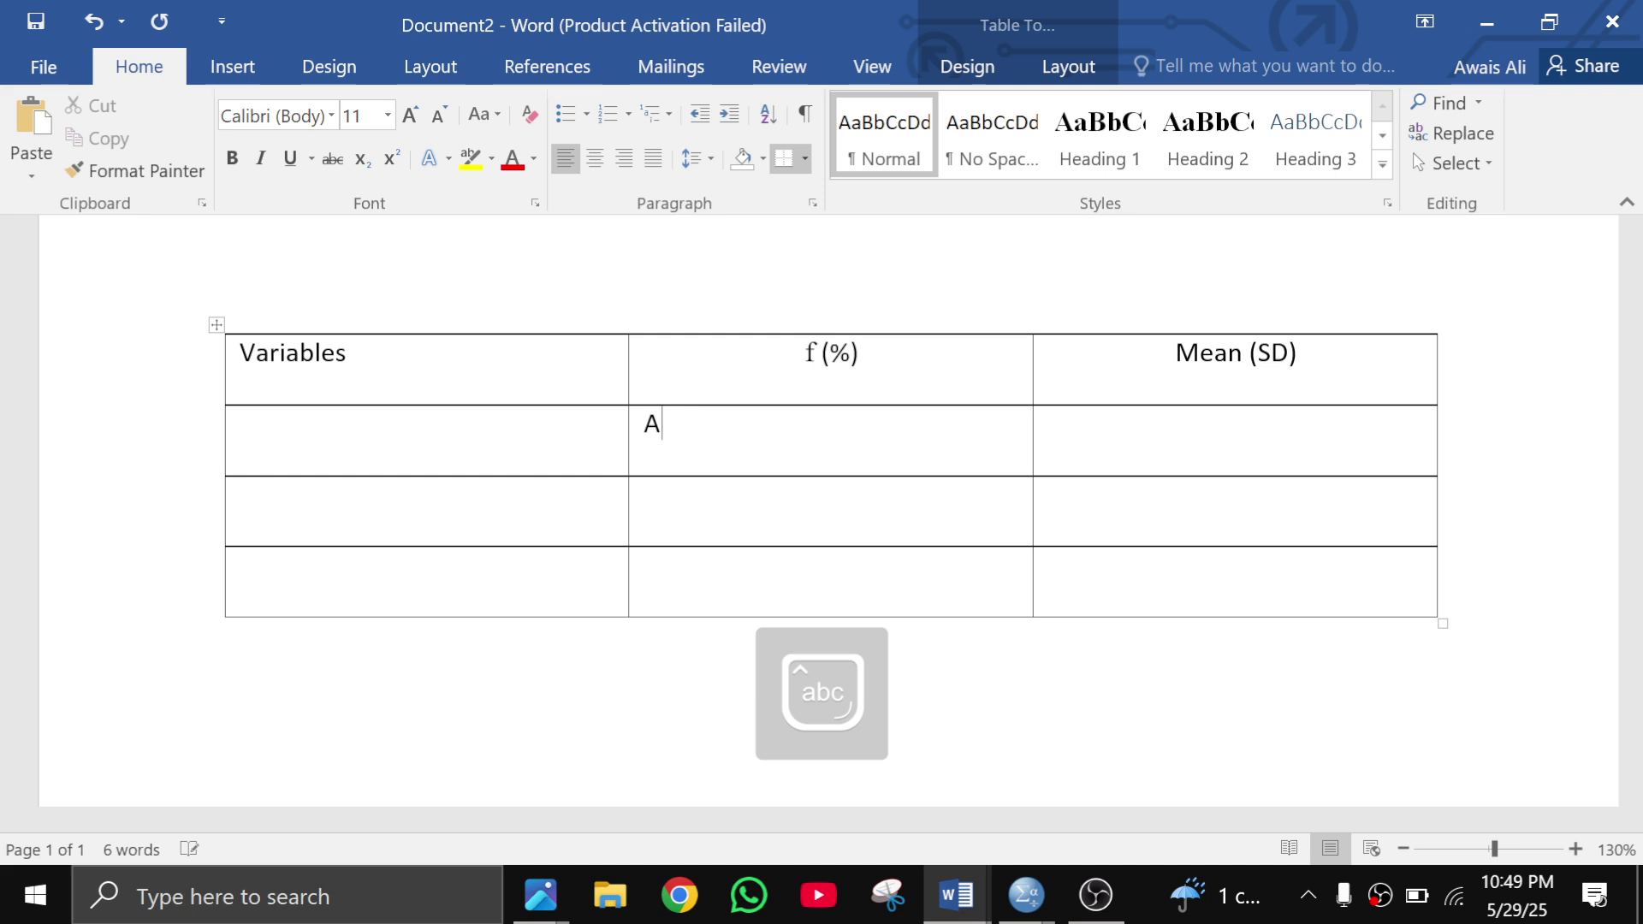
key("BackSpace")
Enter "Age" and "Prev Gpa" in the Variables column of the second and third rows
left_click(382, 446)
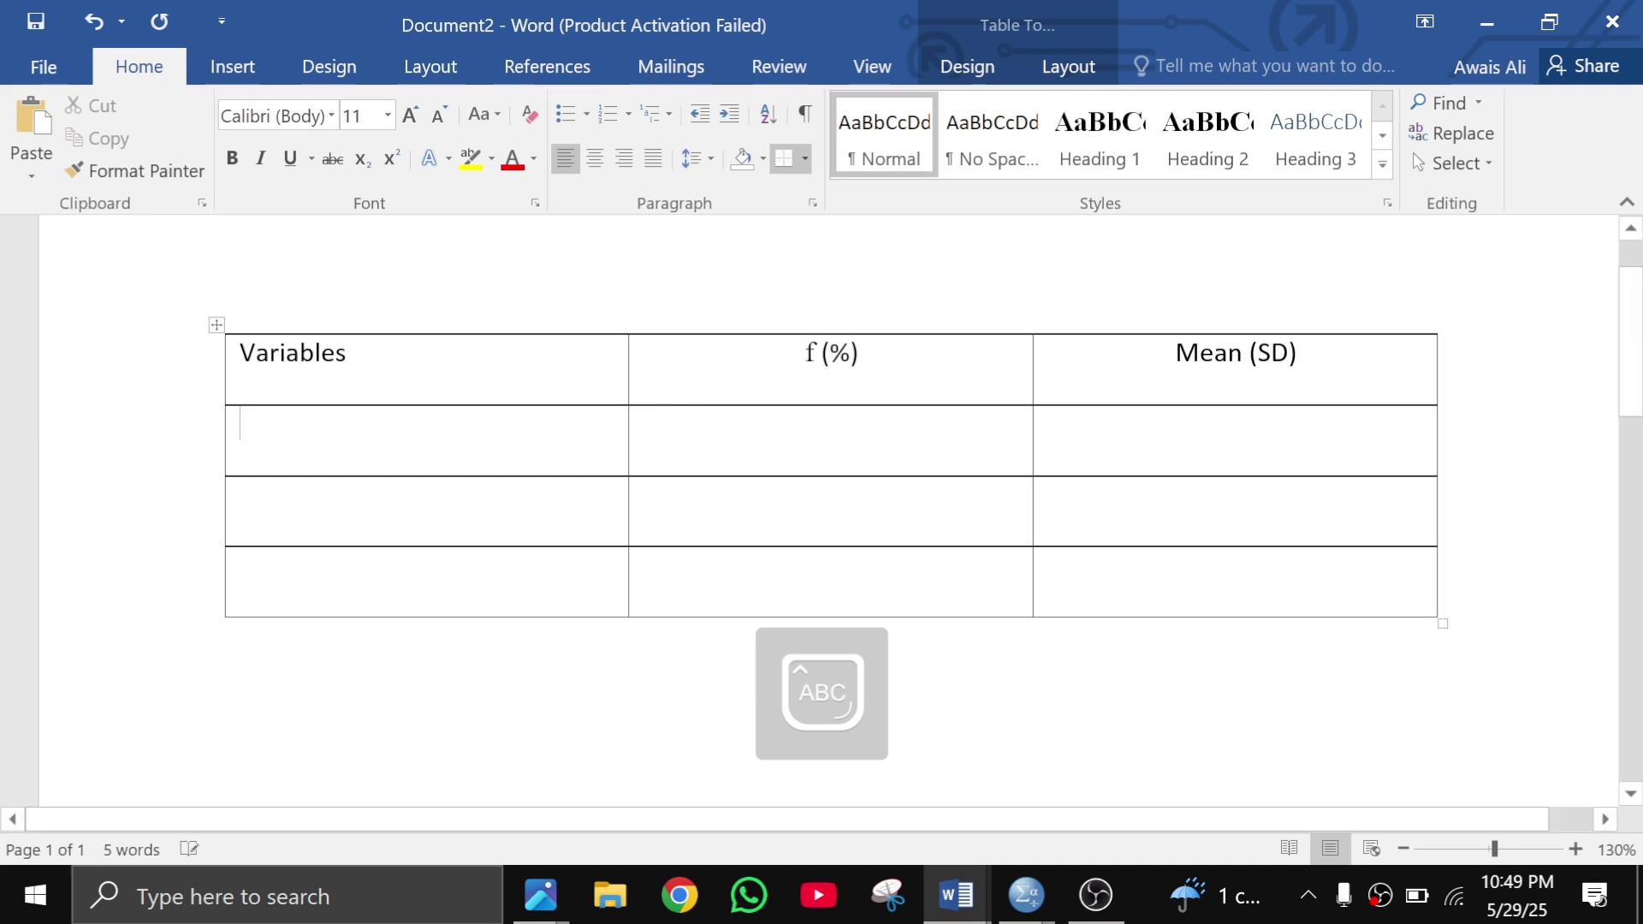
type("Age")
left_click(242, 494)
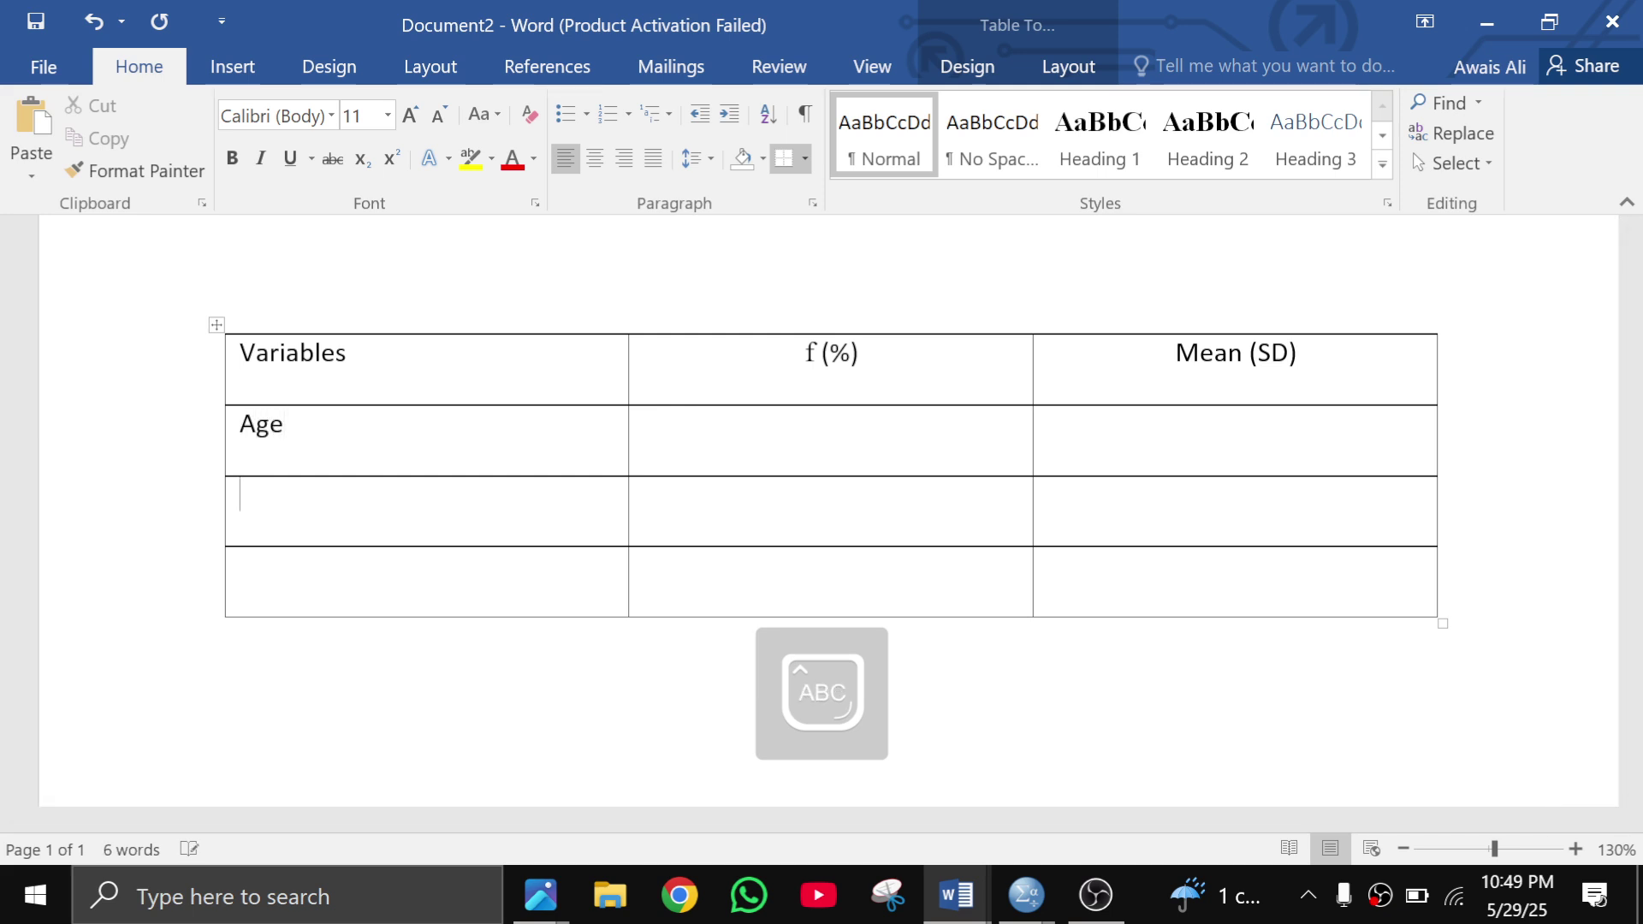
type("Prev Gpa")
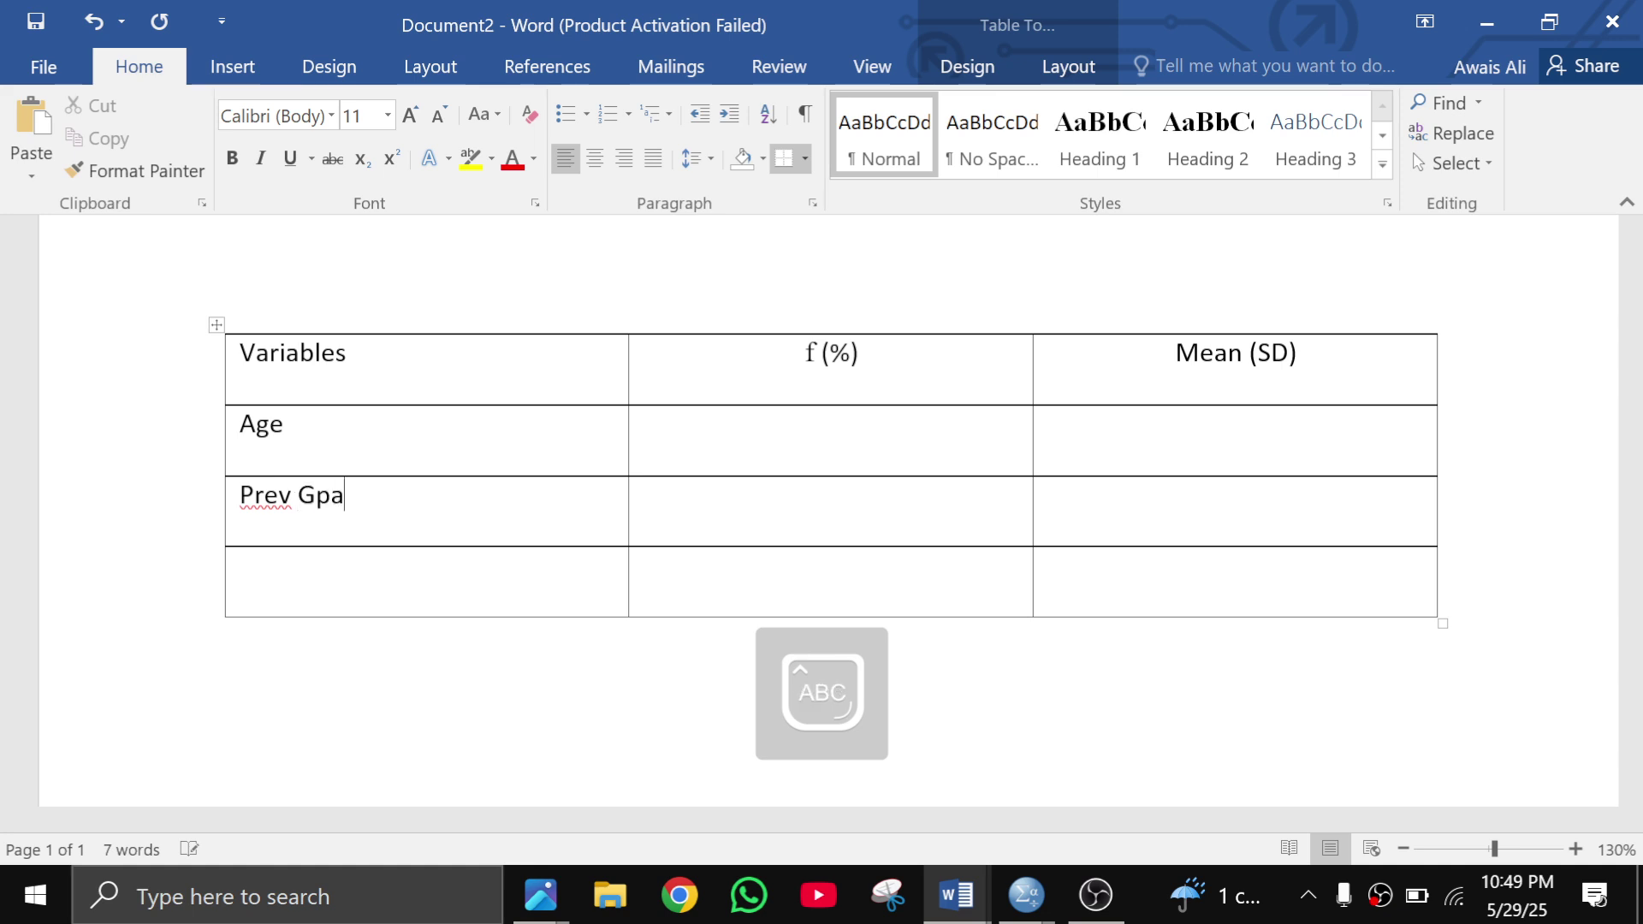
Enter "Monthly imcome" in the Variables column of the table's last row
key("Down")
scroll(318, 496, "down", 2)
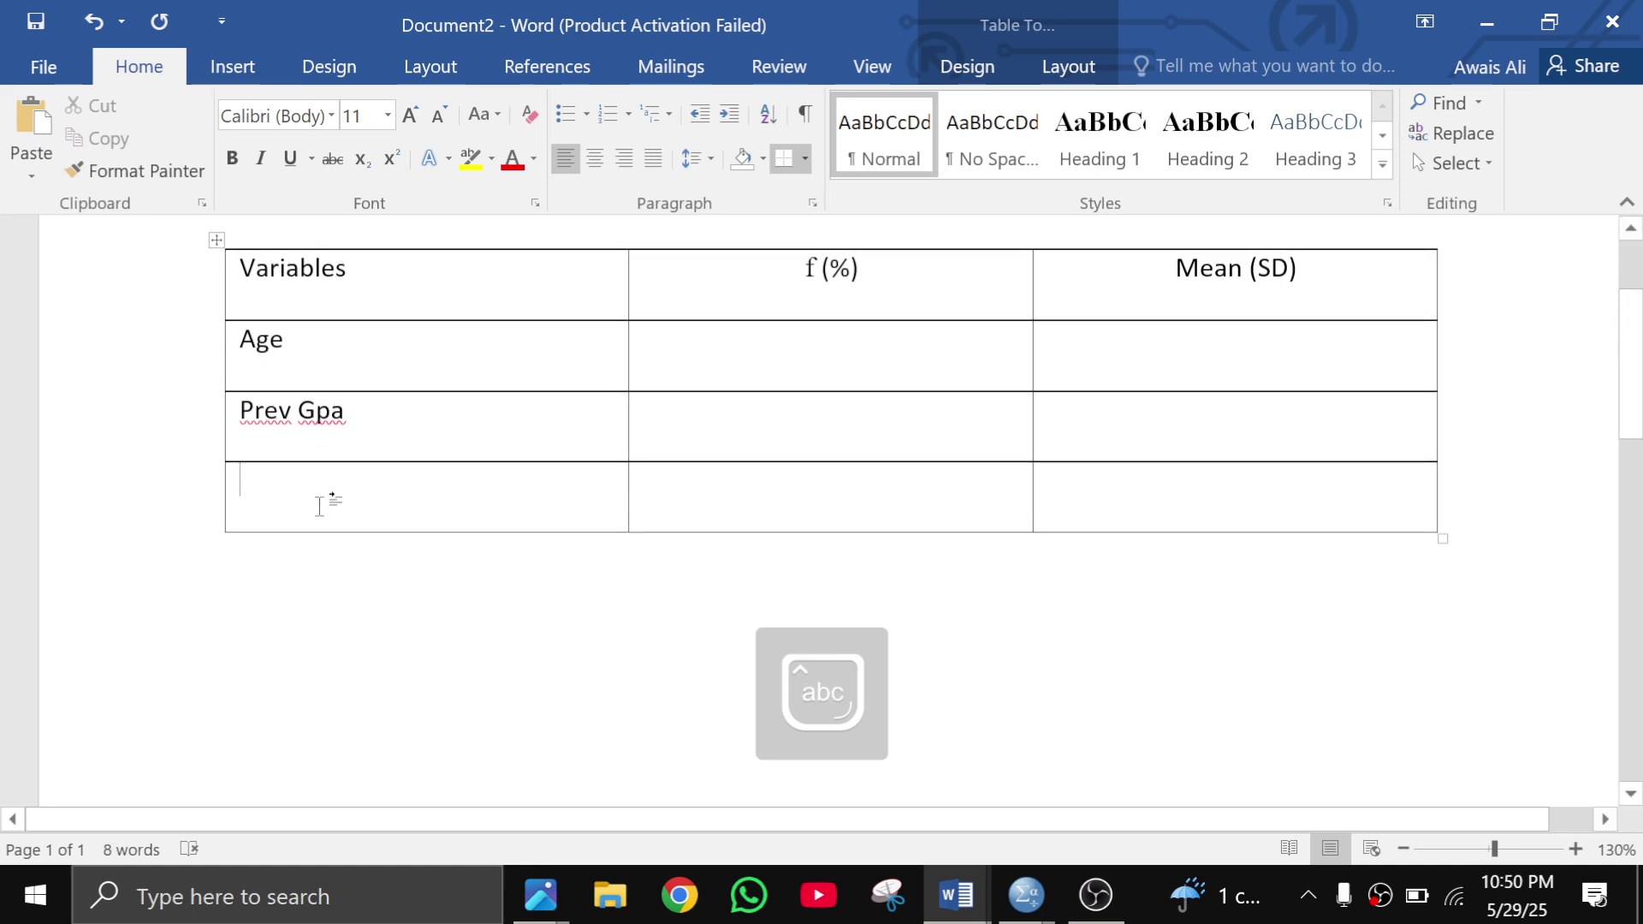
key("Caps_Lock")
type("Monthl")
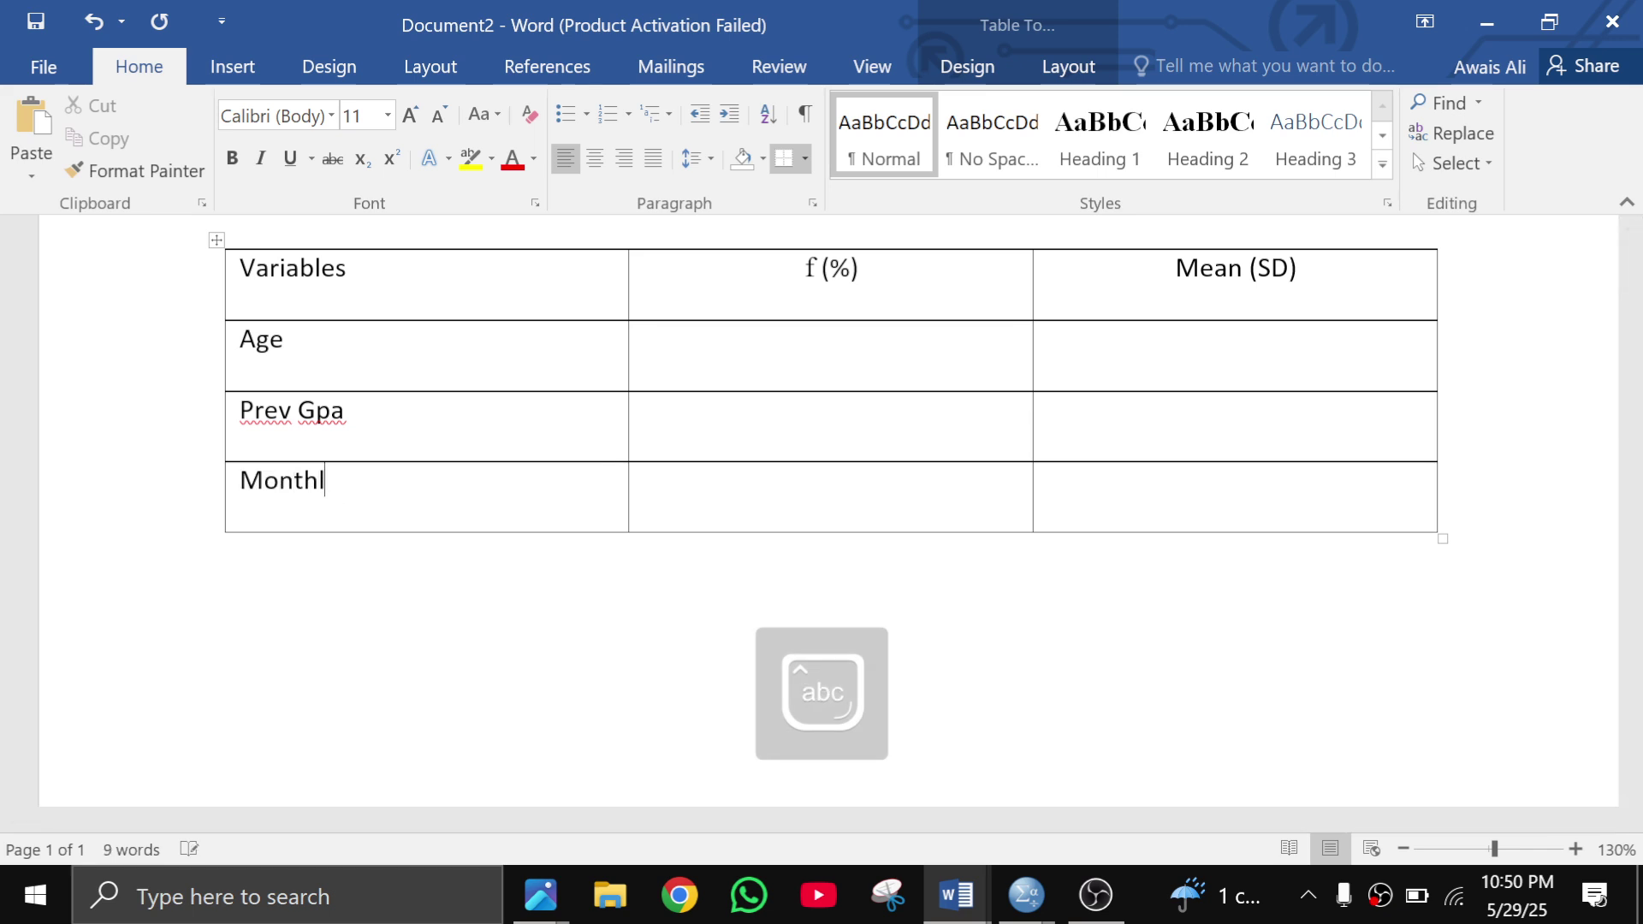
type("y imco,e")
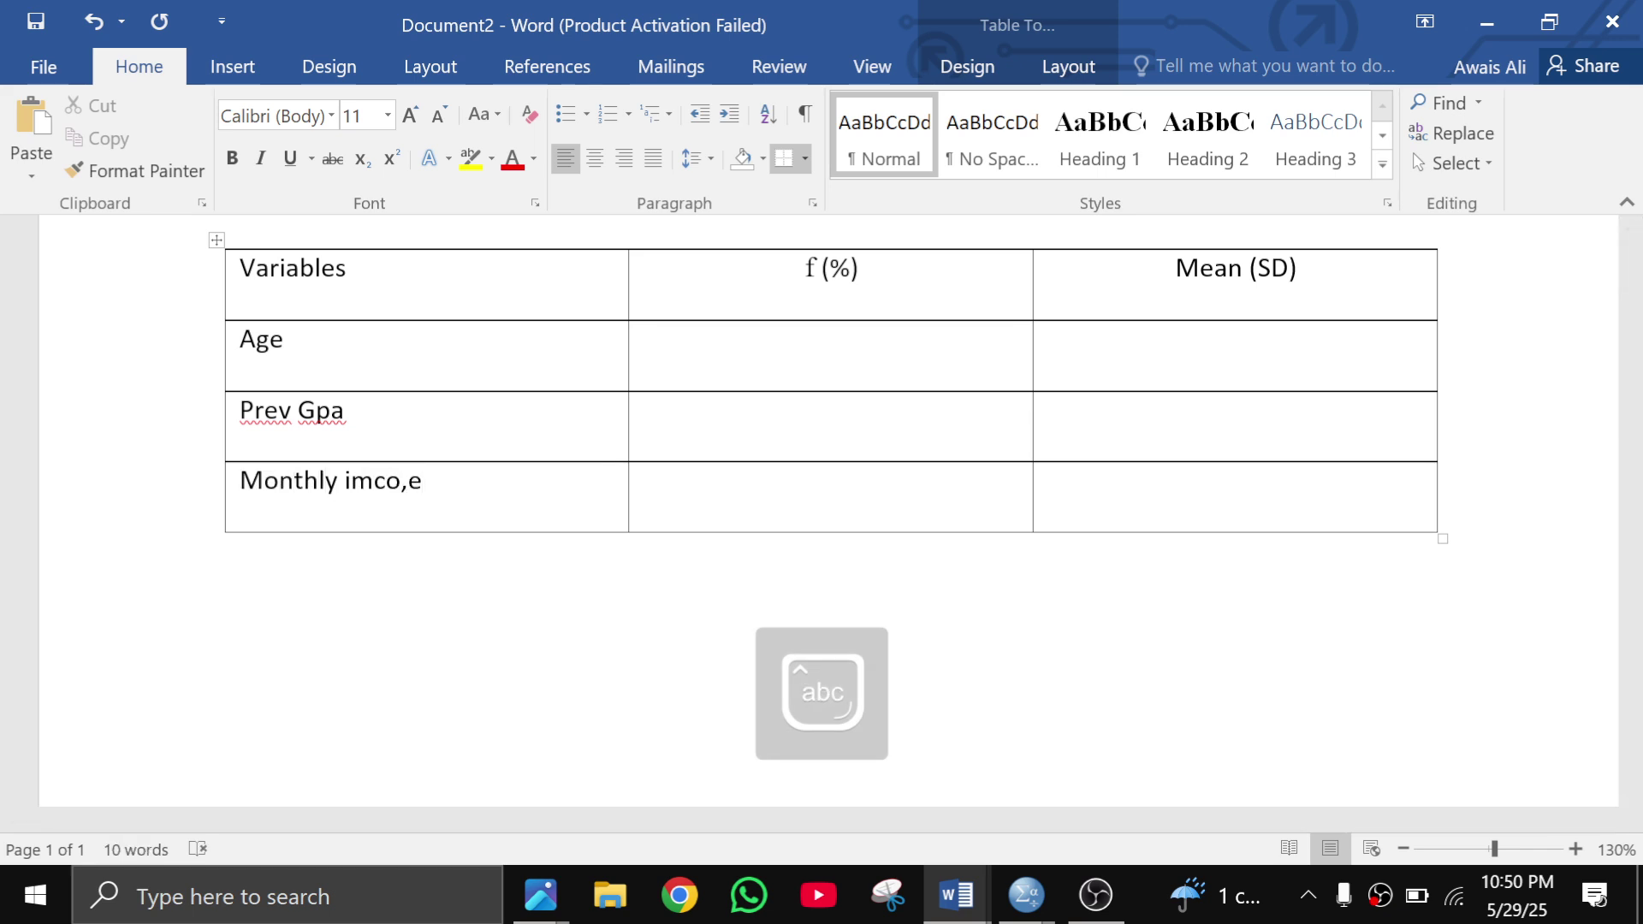
key("BackSpace")
key("BackSpace")
type("me")
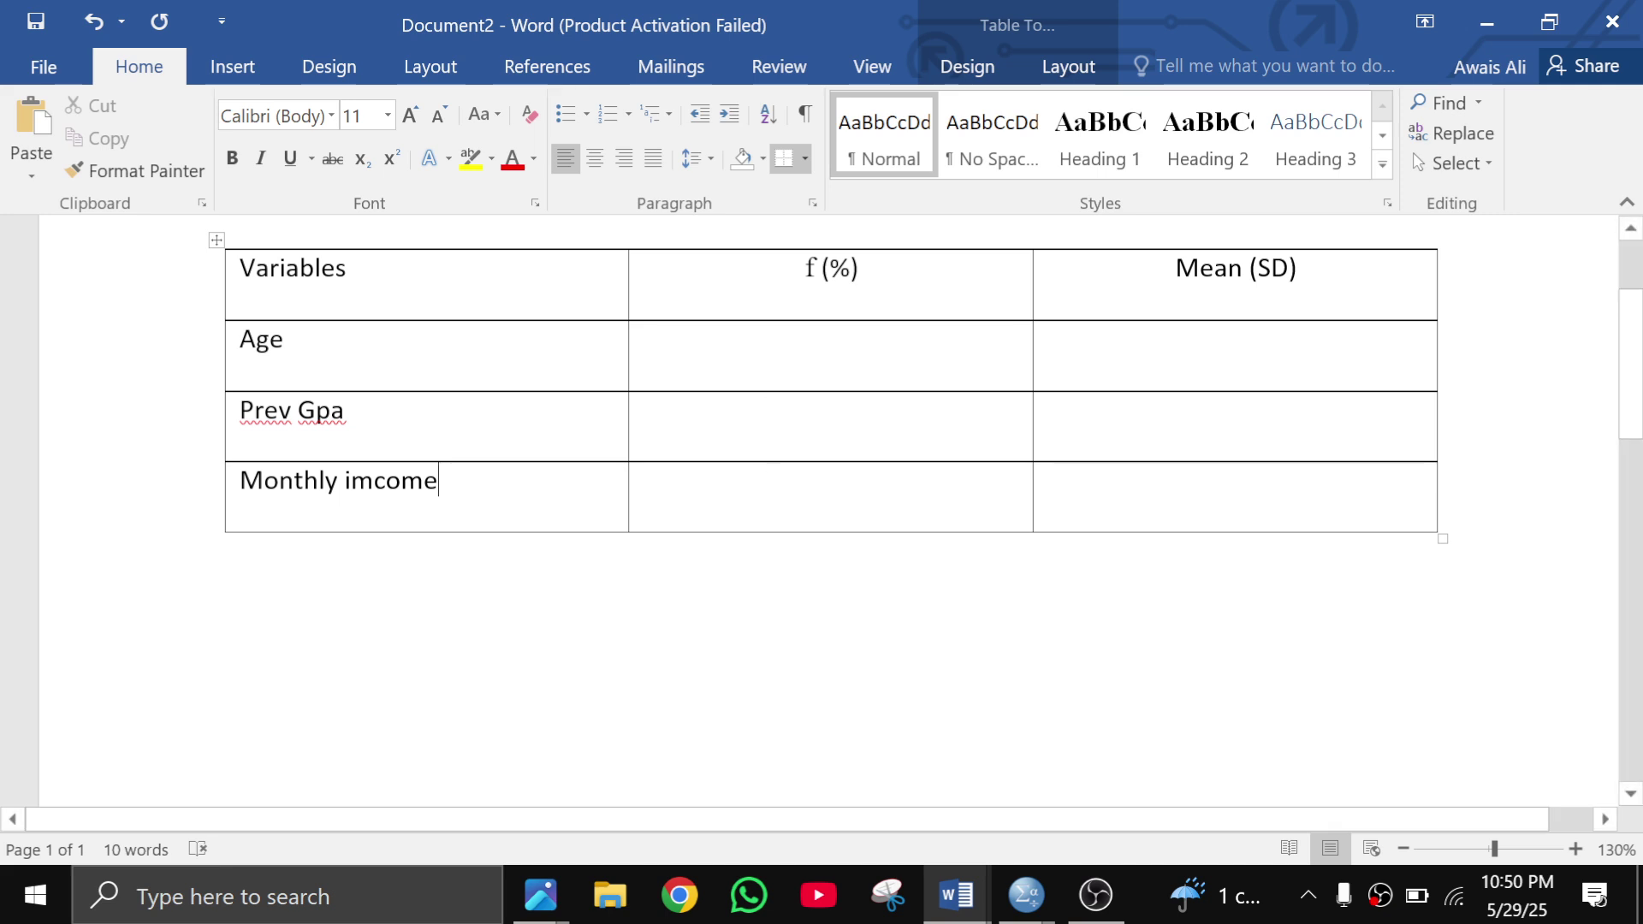
Center the empty Mean (SD) cells of the three variable rows, ending in the Age row
left_click(1139, 361)
key("ctrl+e")
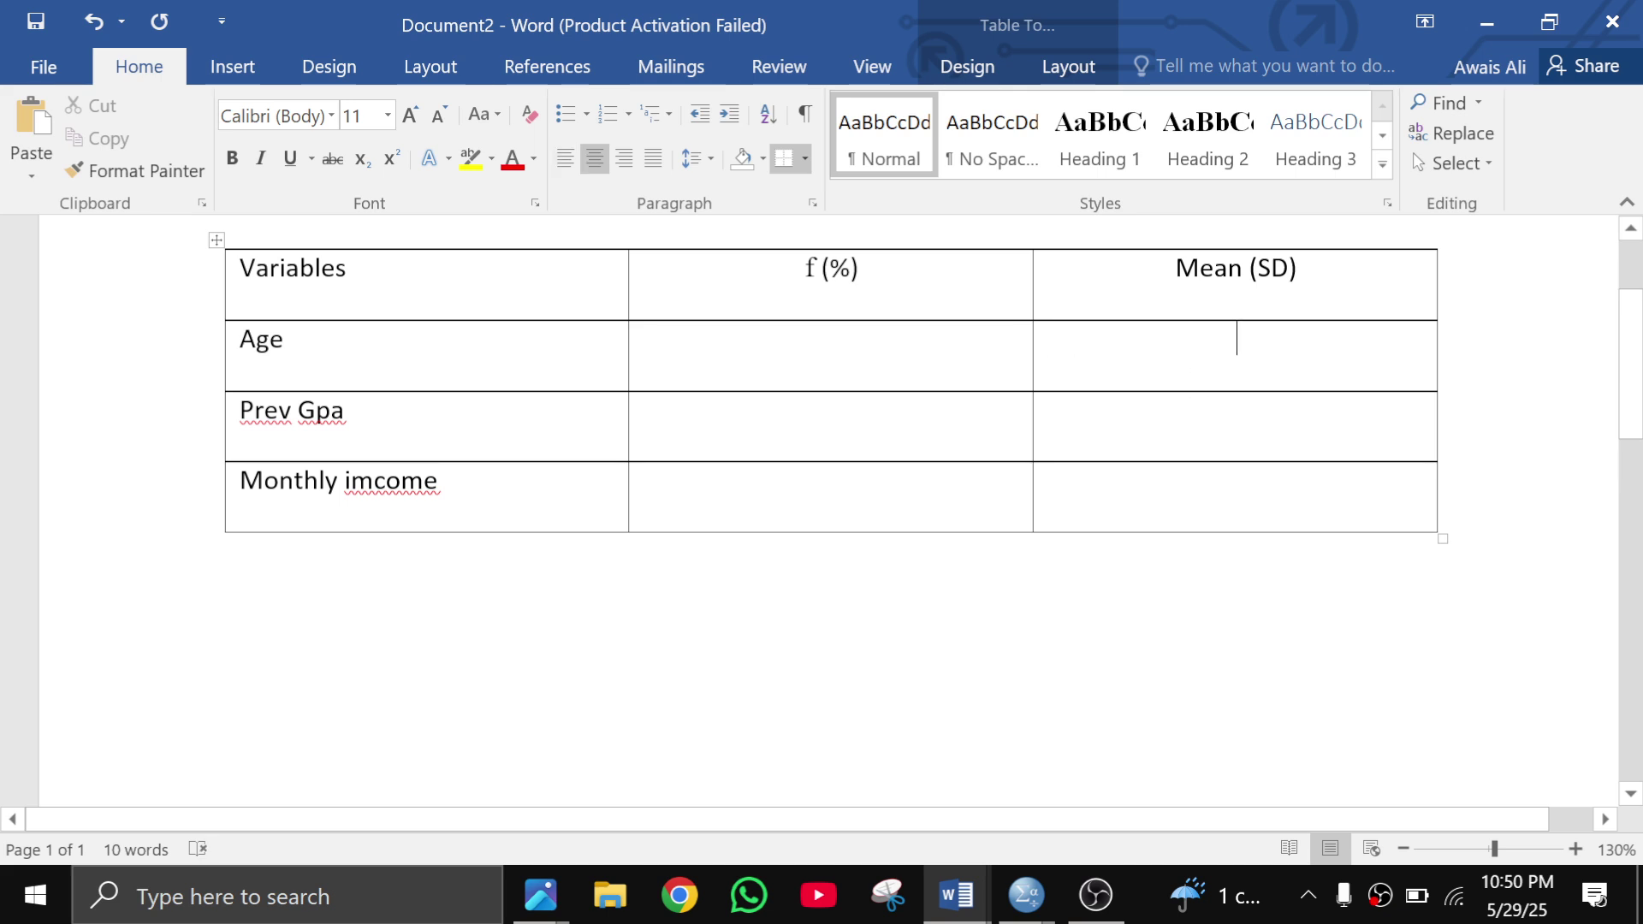
key("Down")
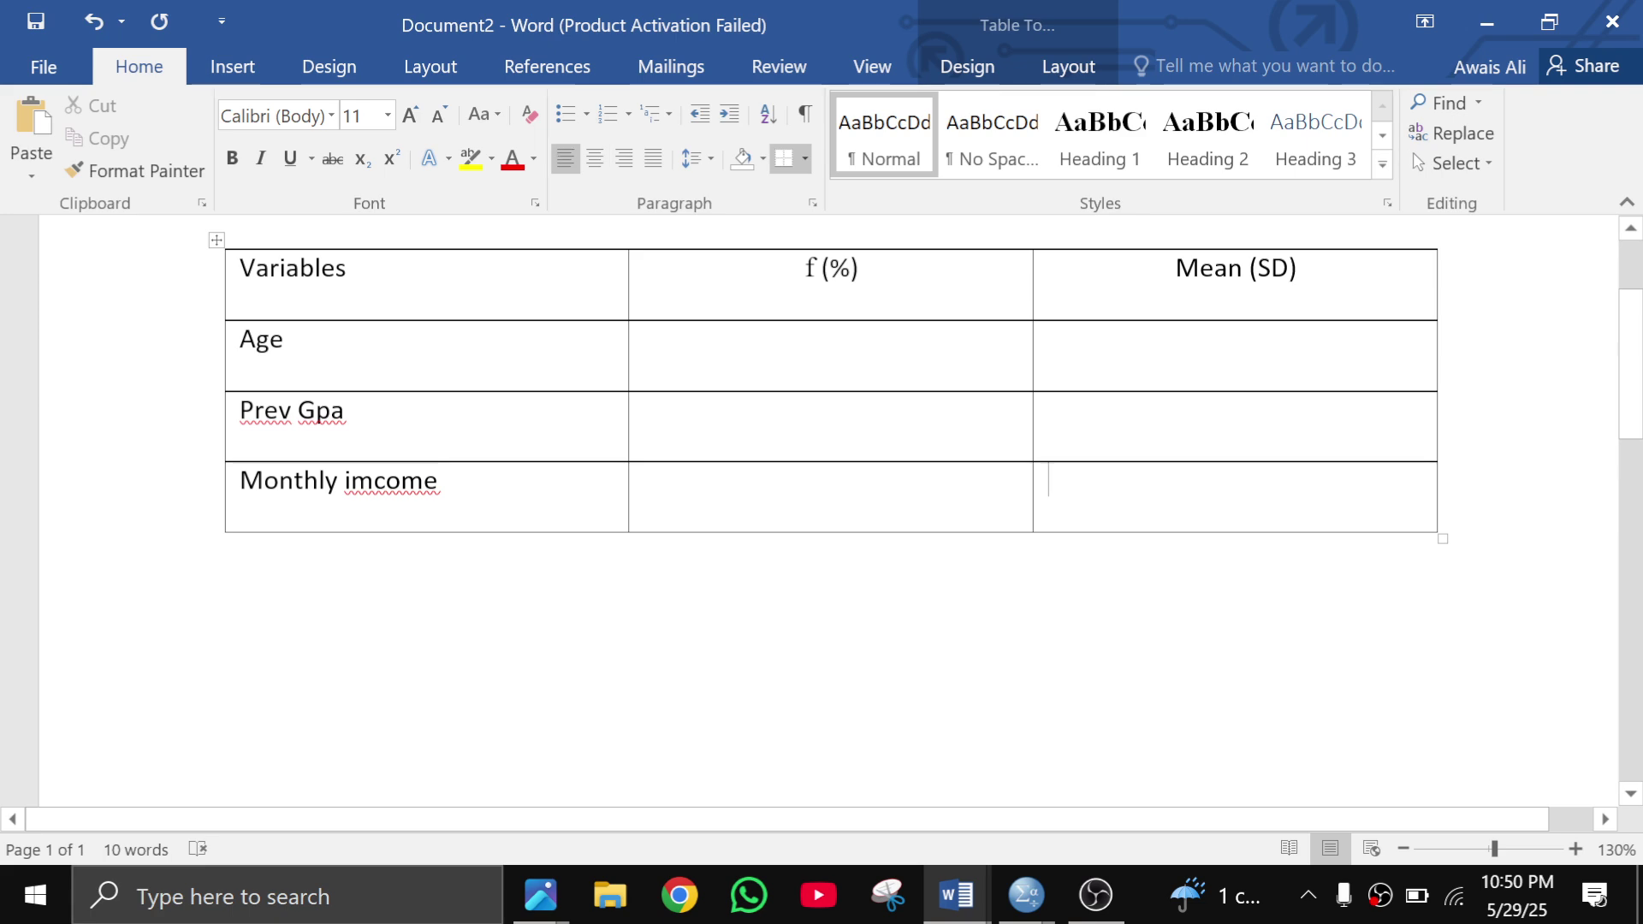
key("ctrl+e")
key("Up")
key("Up")
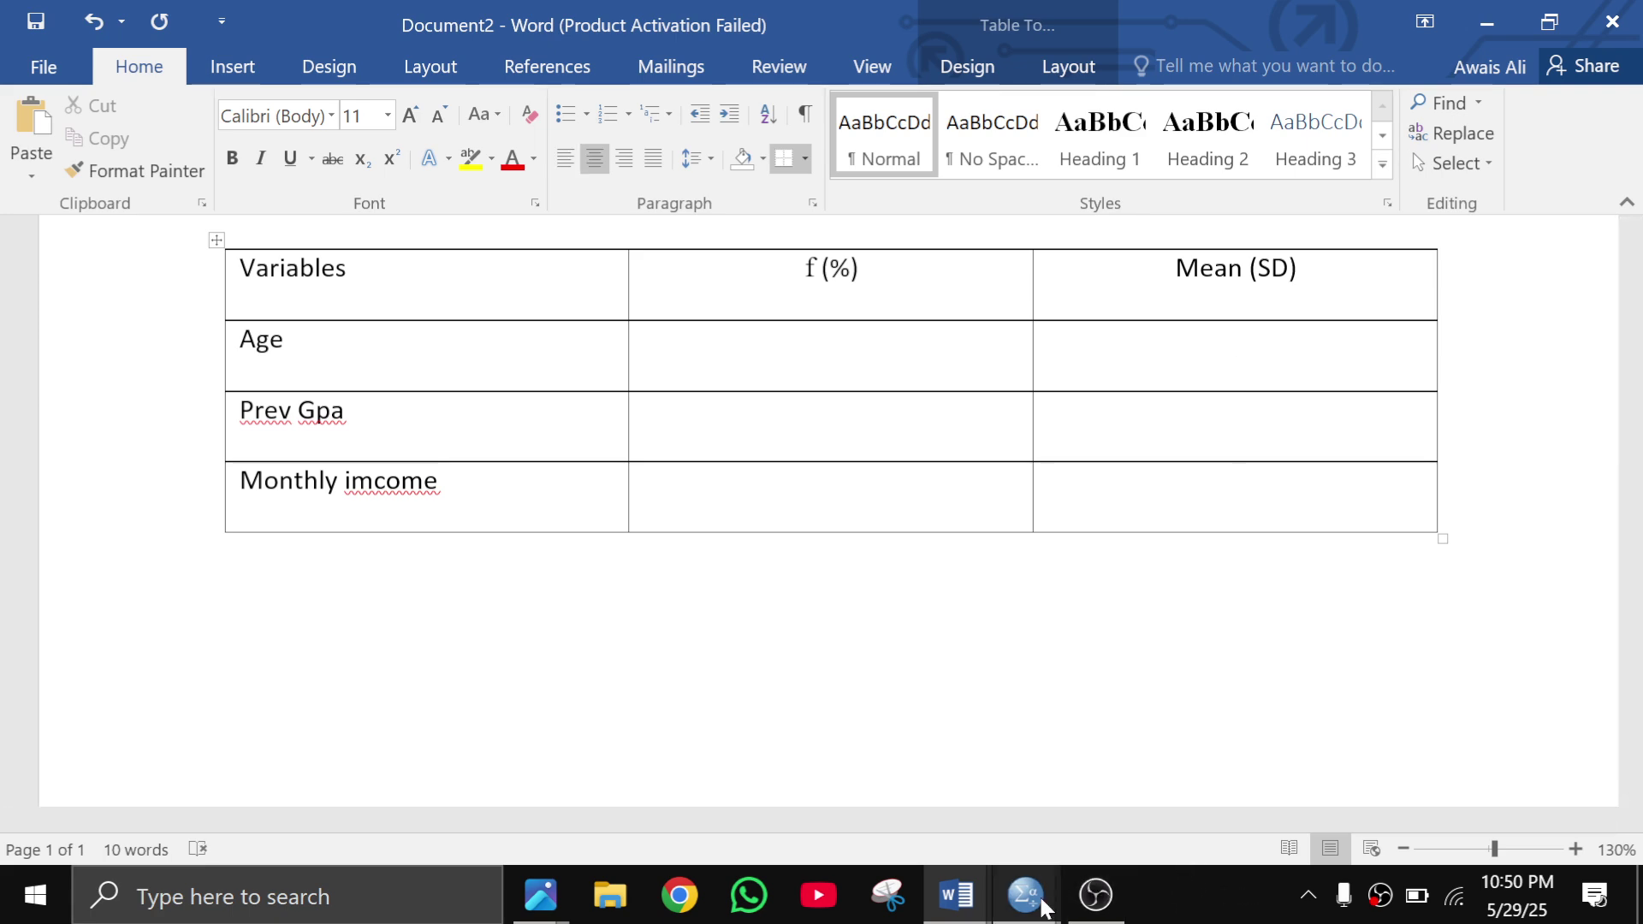
Look up the age mean in the SPSS output window and enter "21.31 (" in the Age row's Mean (SD) cell in Word
mouse_move(1045, 907)
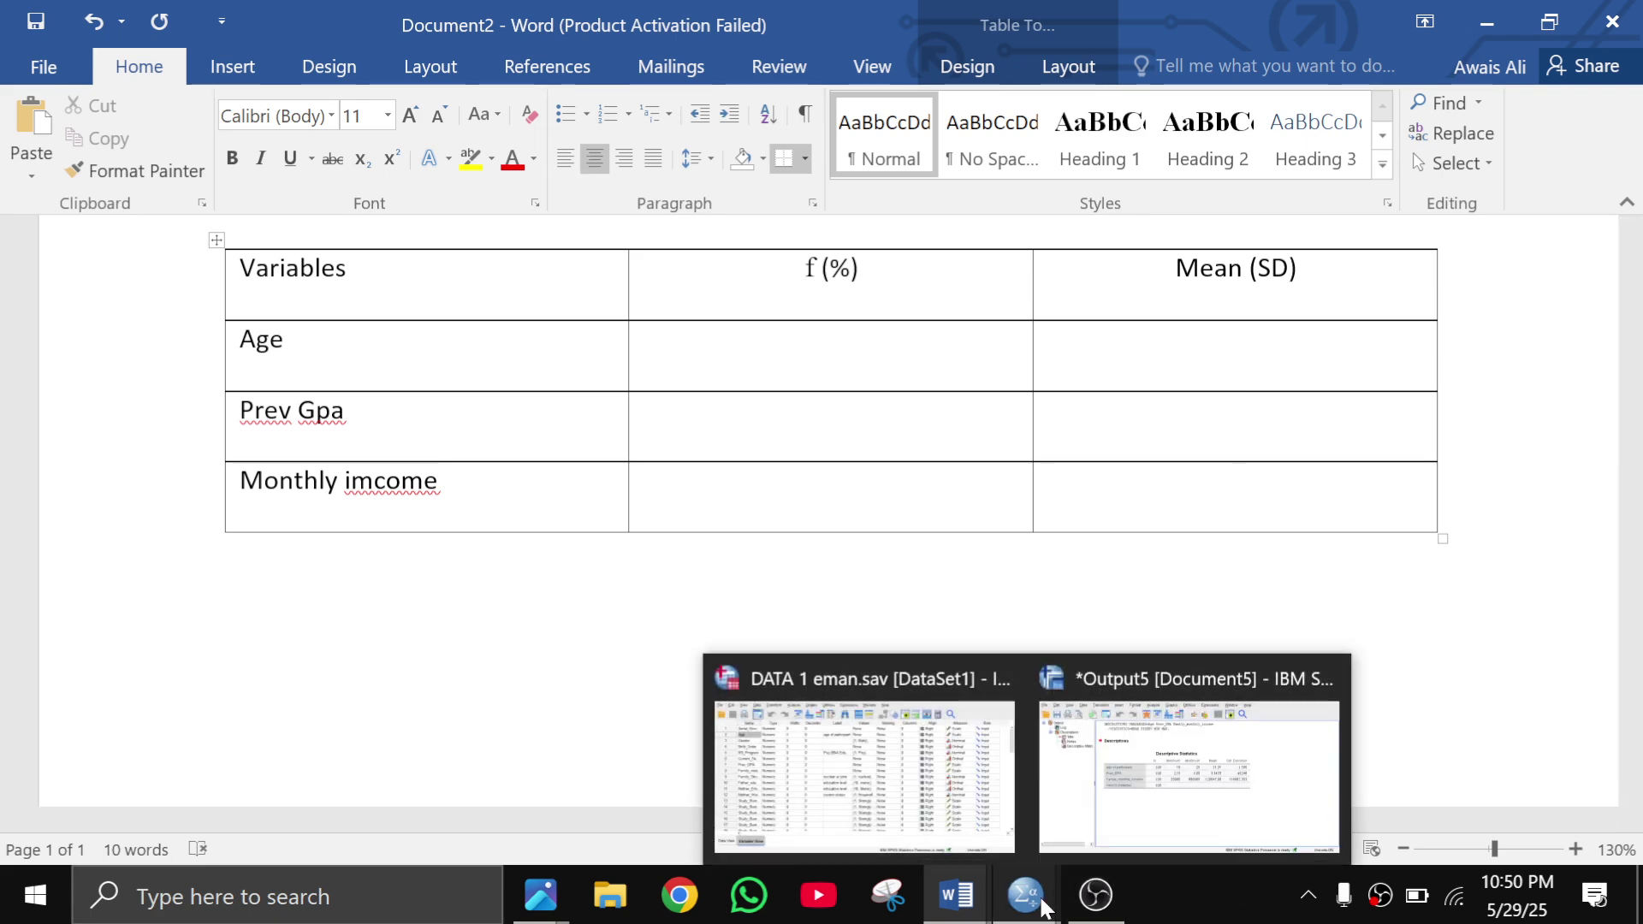
left_click(1090, 818)
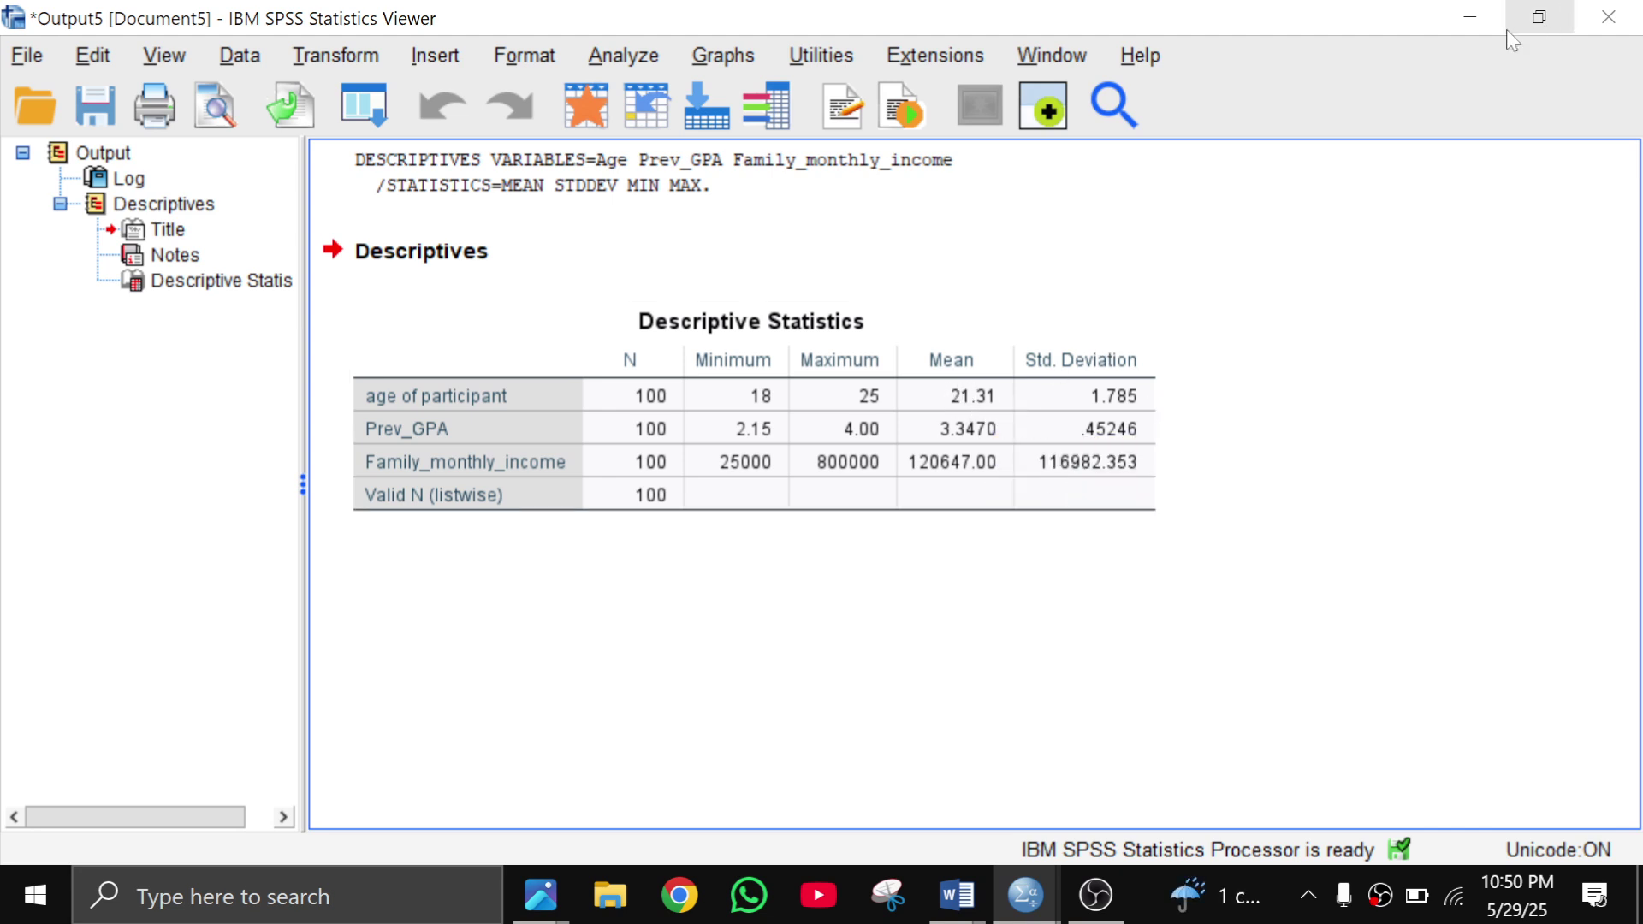
left_click(1470, 17)
type("21.321")
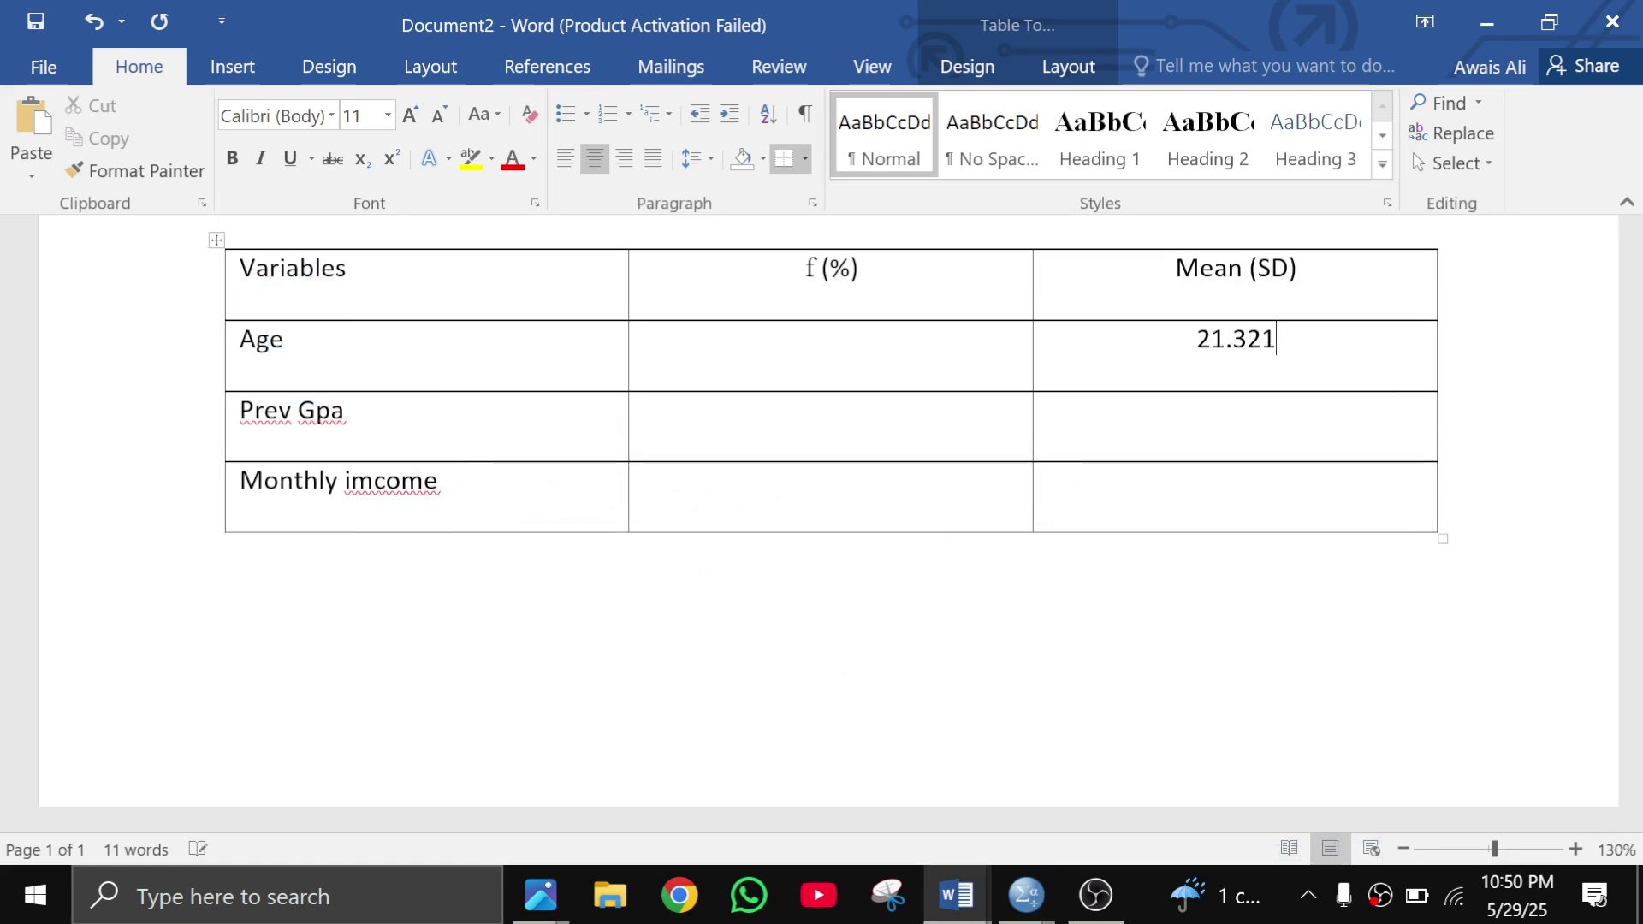
key("BackSpace")
key("BackSpace")
type("1 (")
Look up the age standard deviation in the SPSS output and complete the Word cell with "1.78)"
mouse_move(1027, 894)
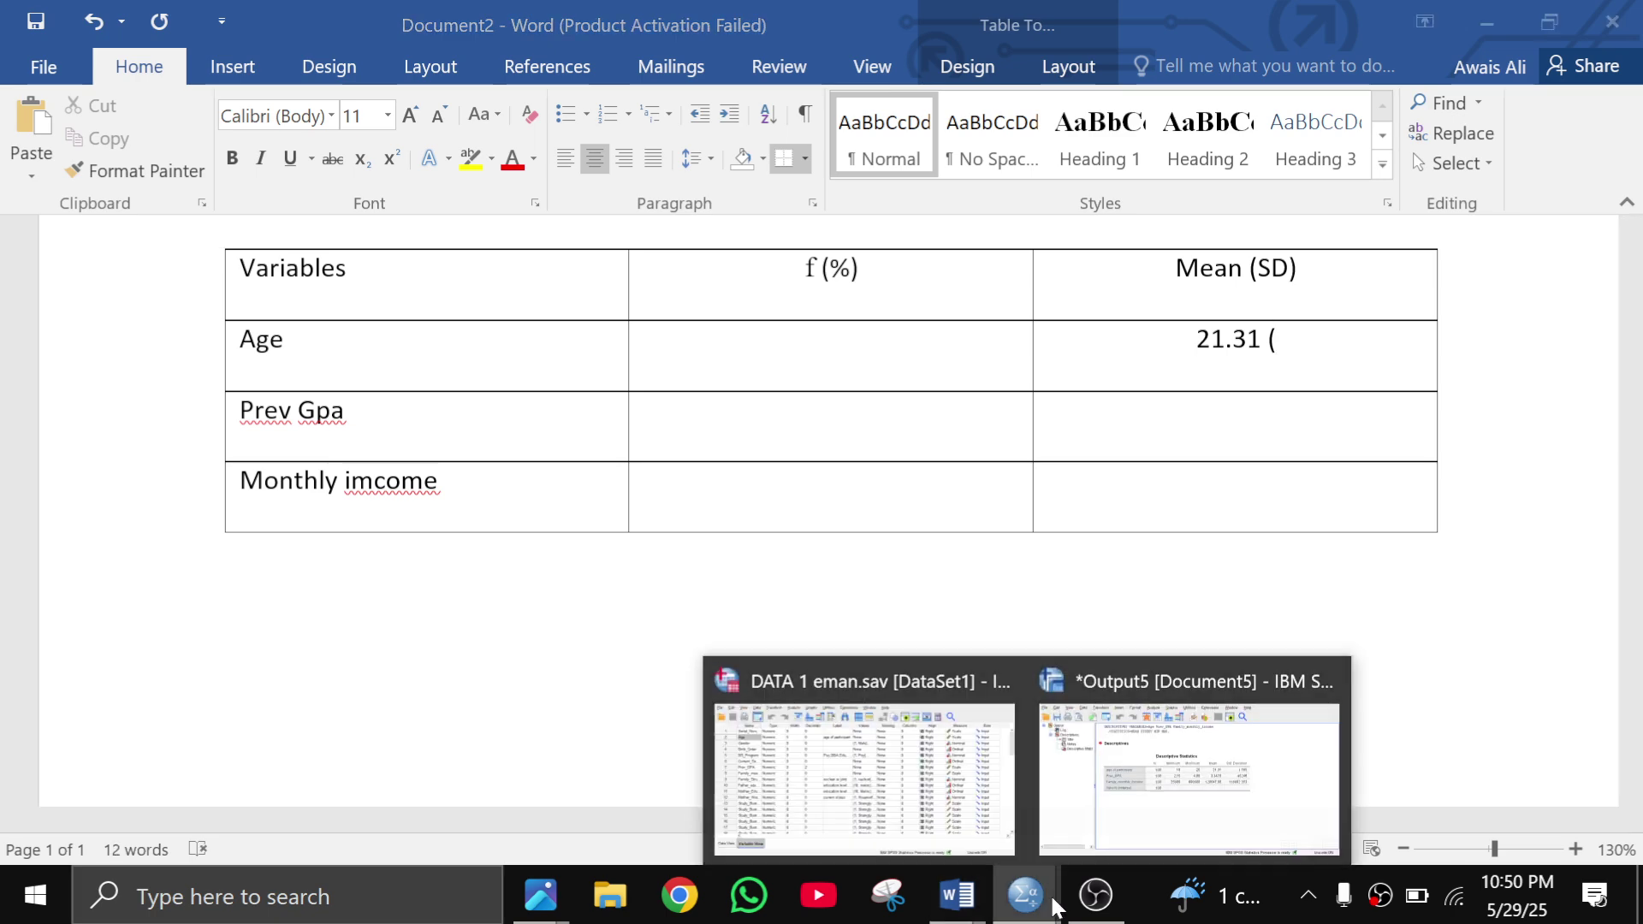
left_click(1181, 770)
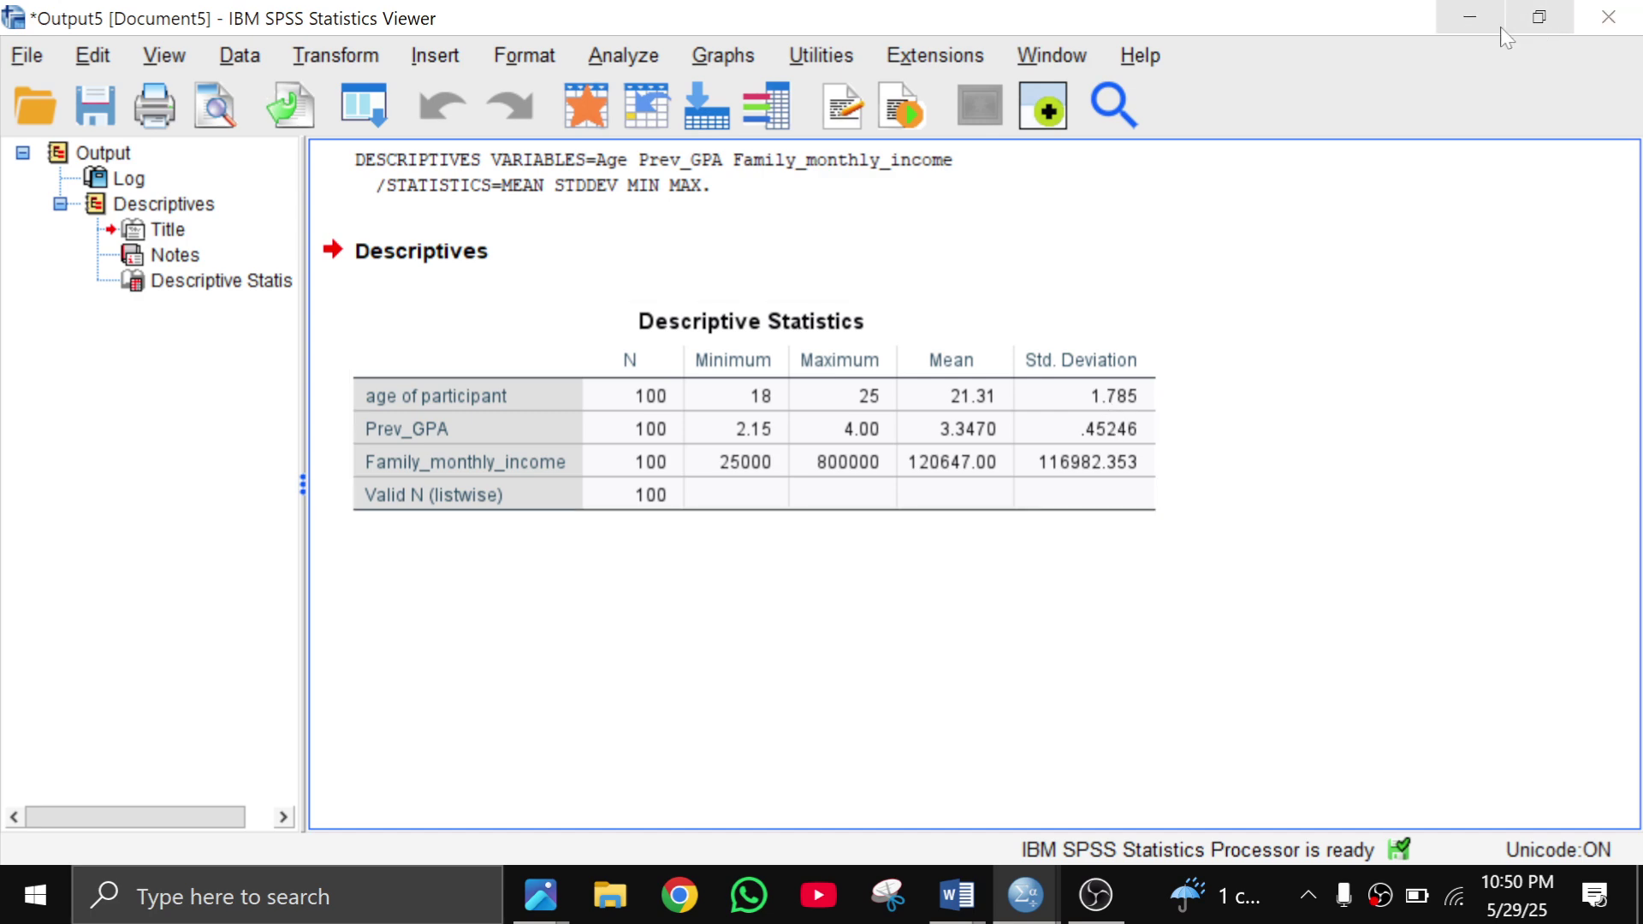
left_click(1474, 18)
type("1.78")
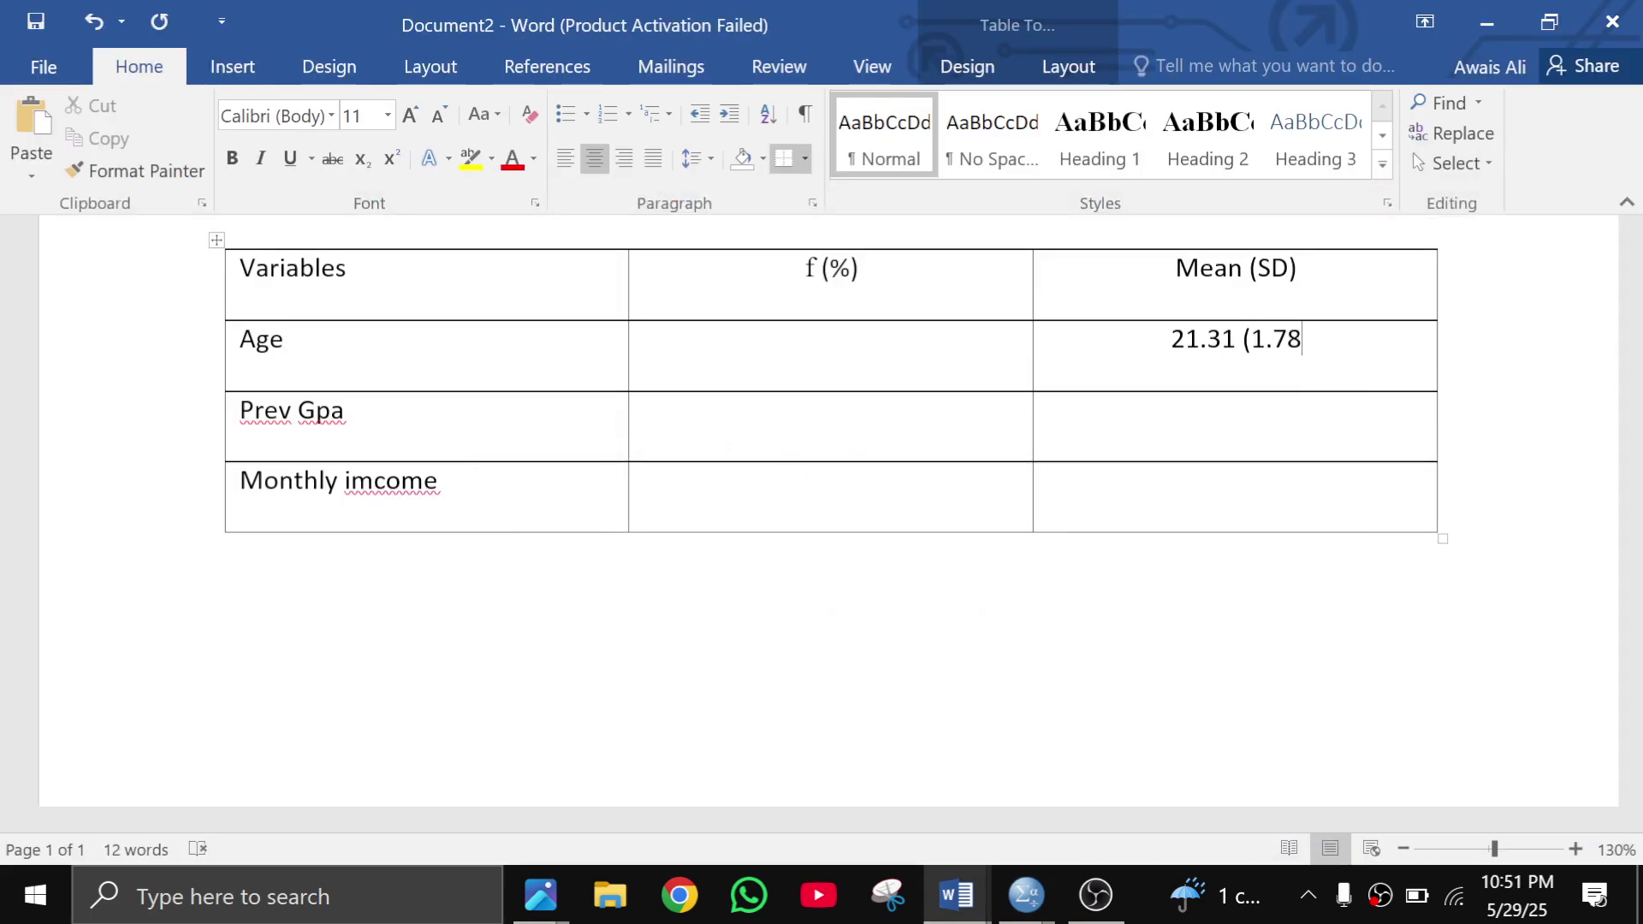
type(")")
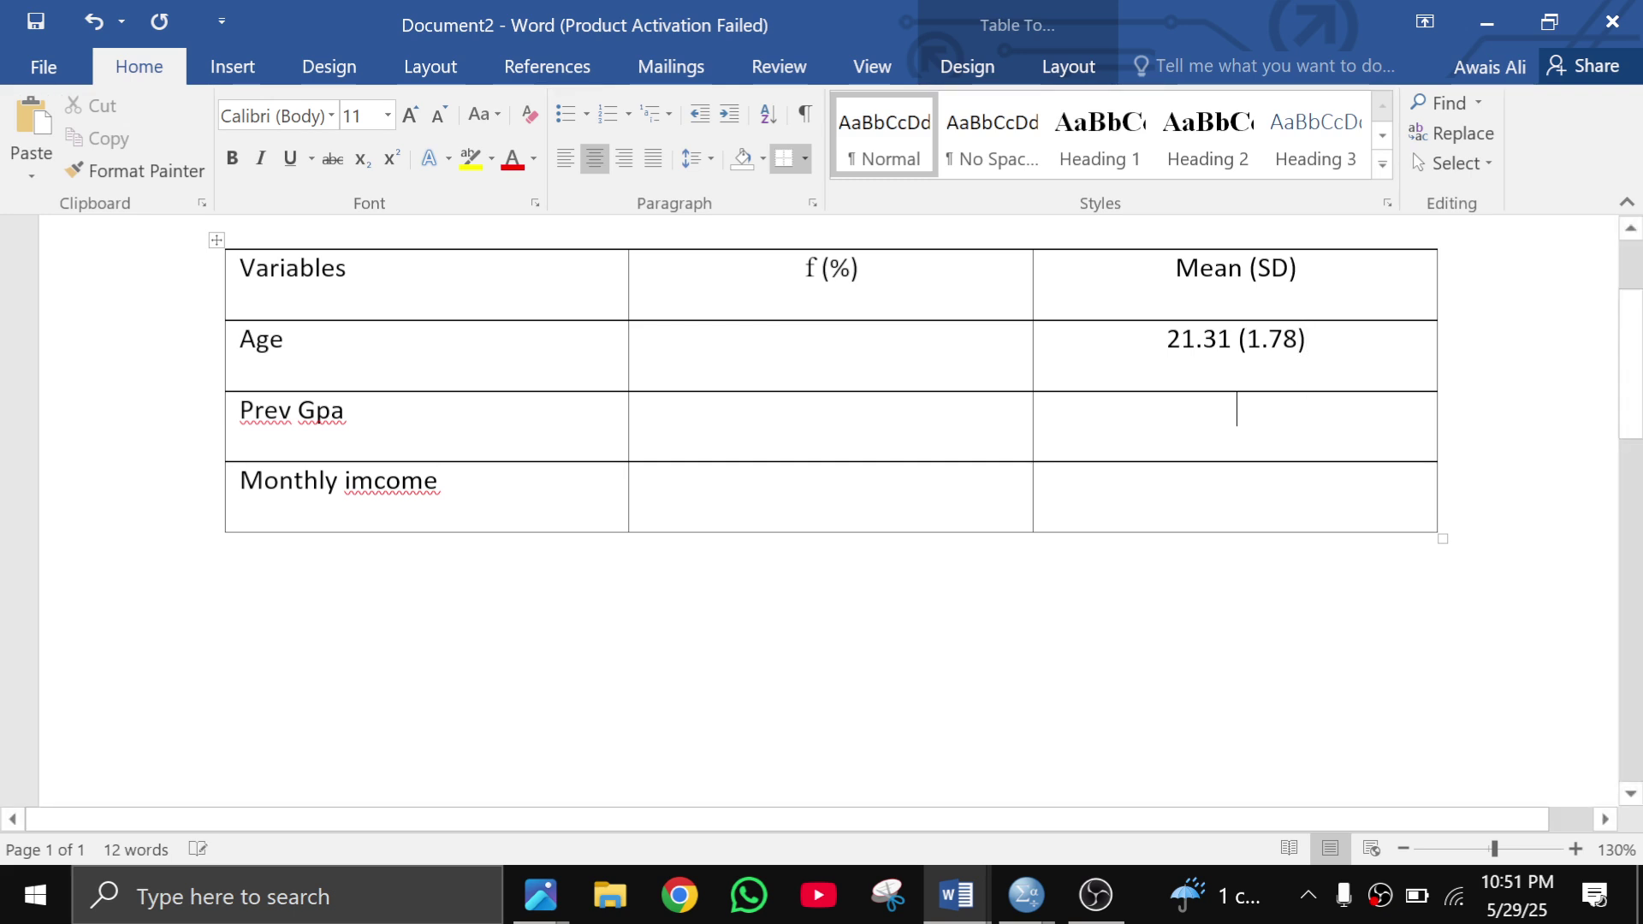
Enter "132 (75)" in the Prev Gpa row's Mean (SD) cell
left_click(1235, 410)
type("132")
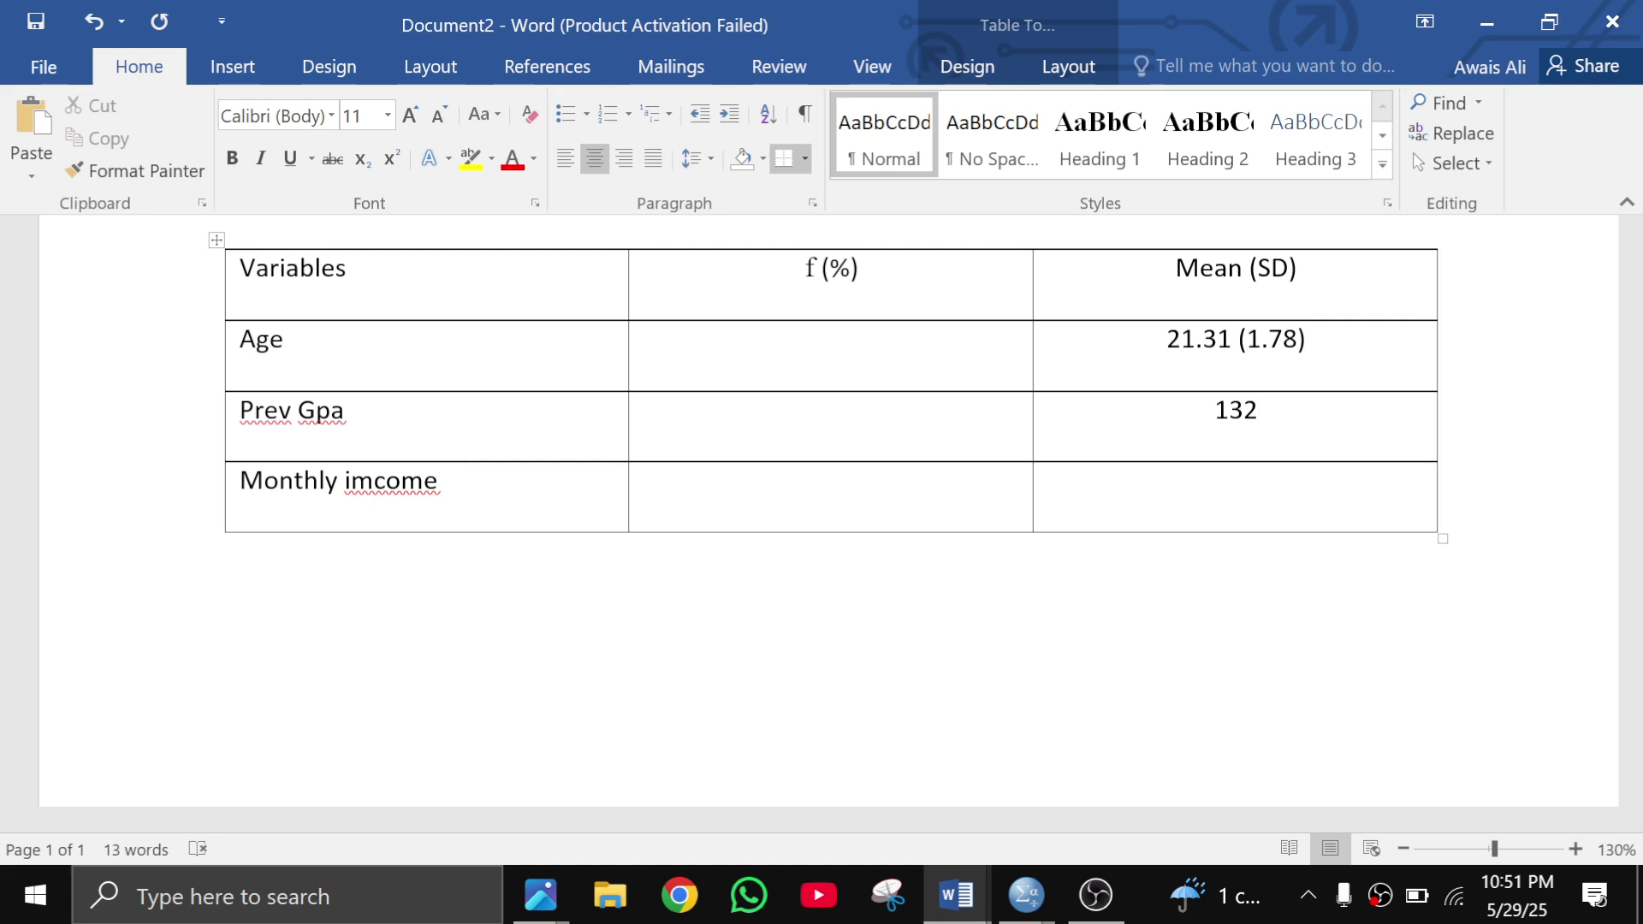
type(" (")
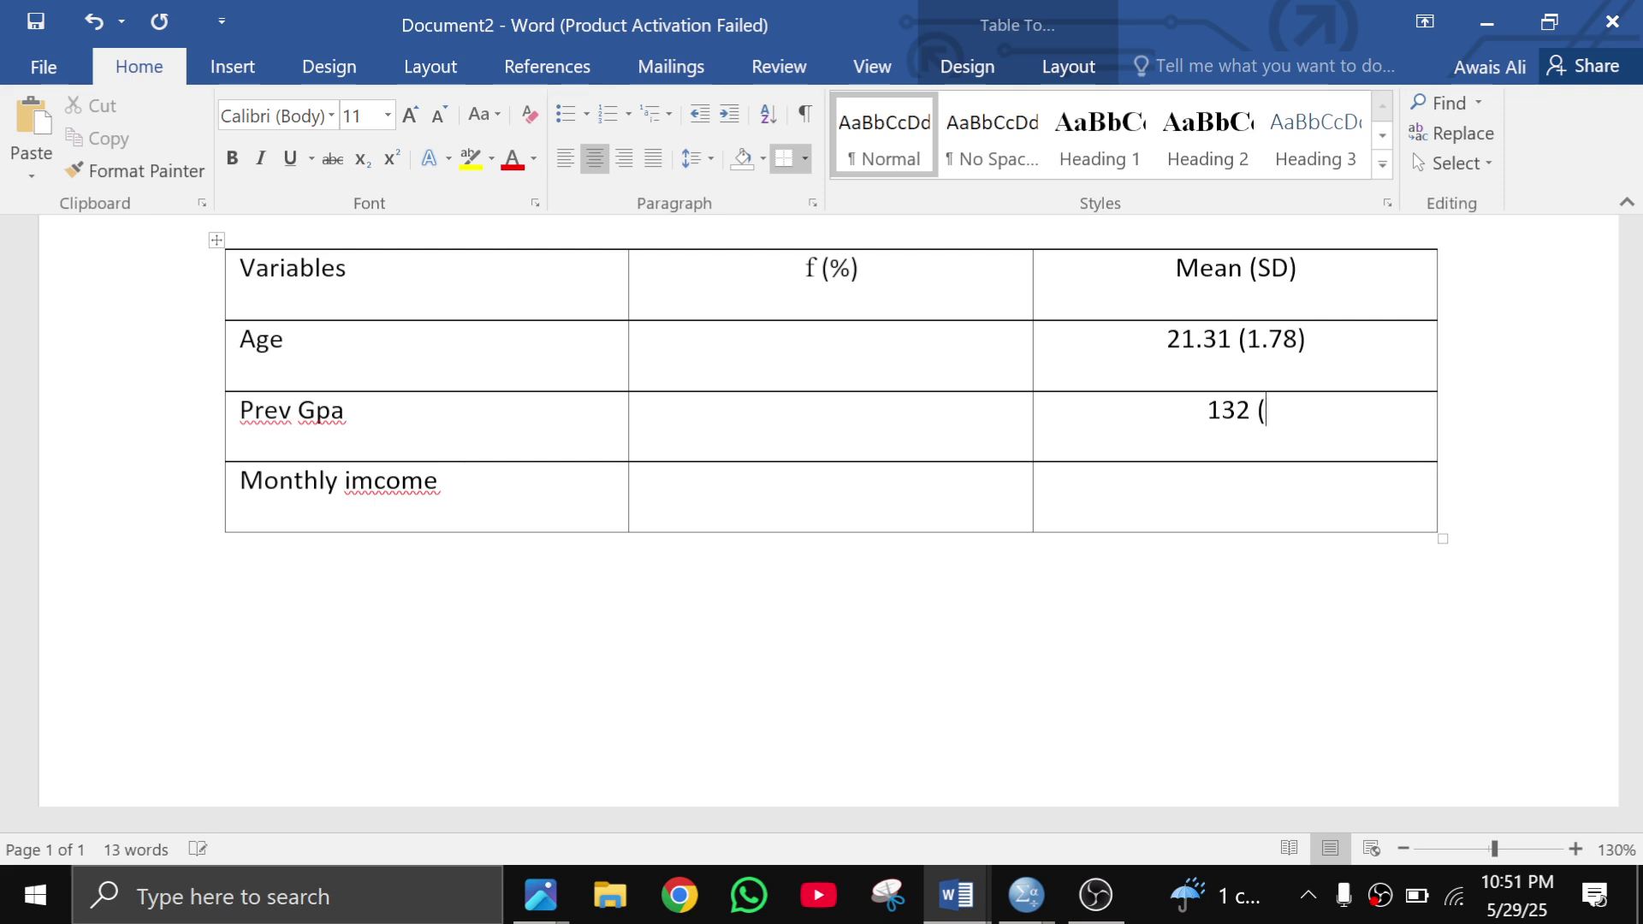
type("75)")
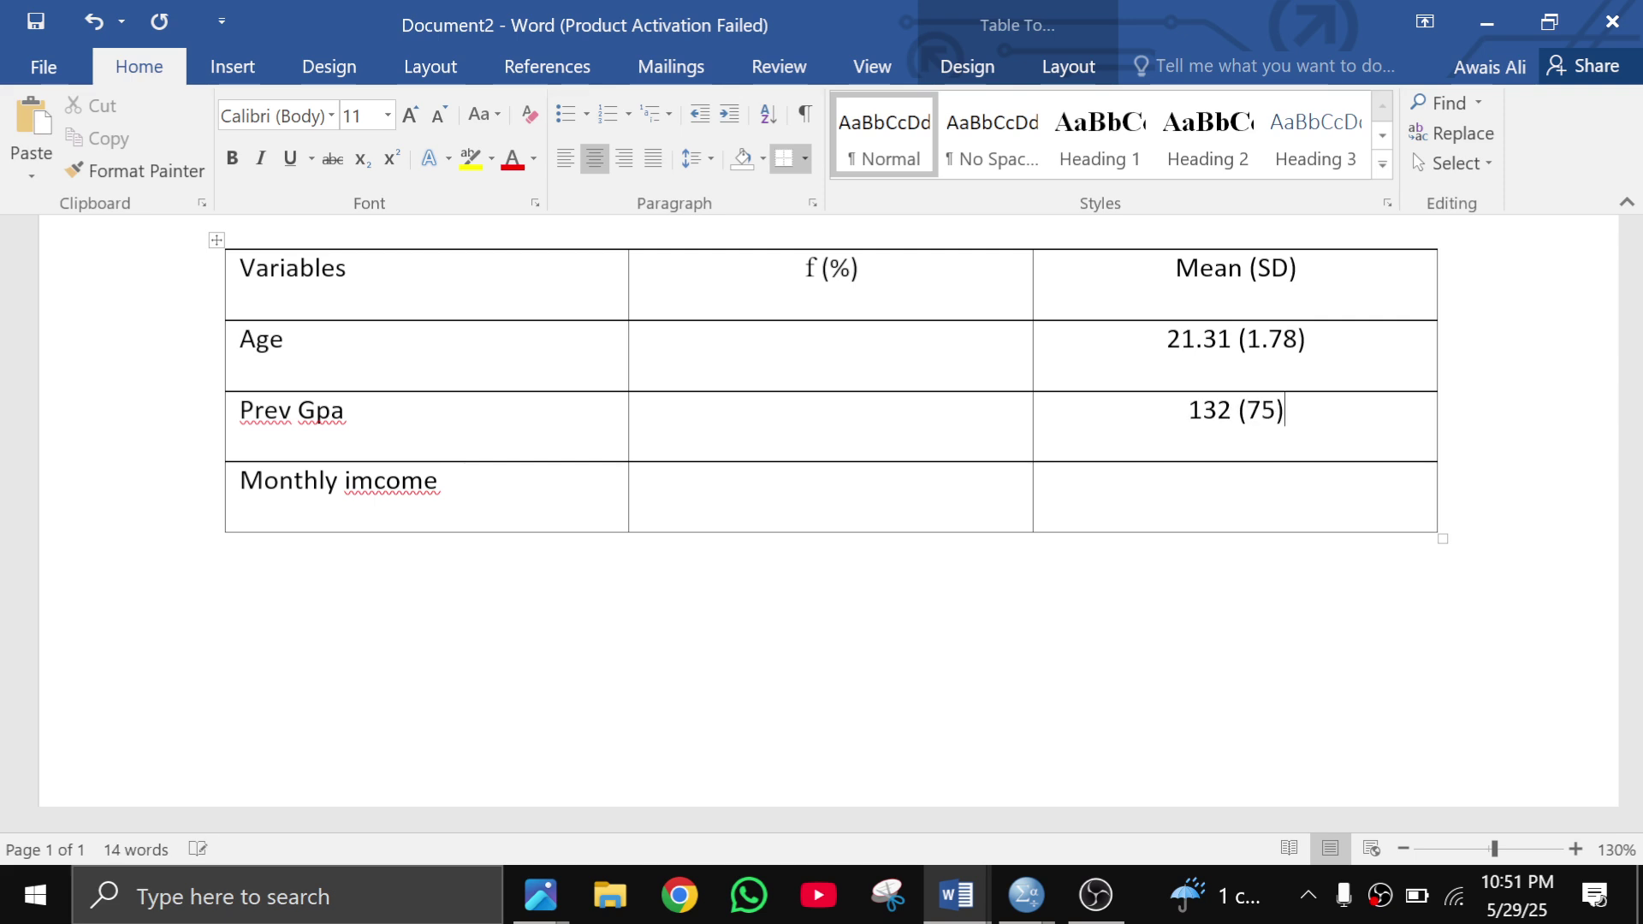
Enter "7875 (4464)" in the Monthly imcome row's Mean (SD) cell
left_click(1237, 480)
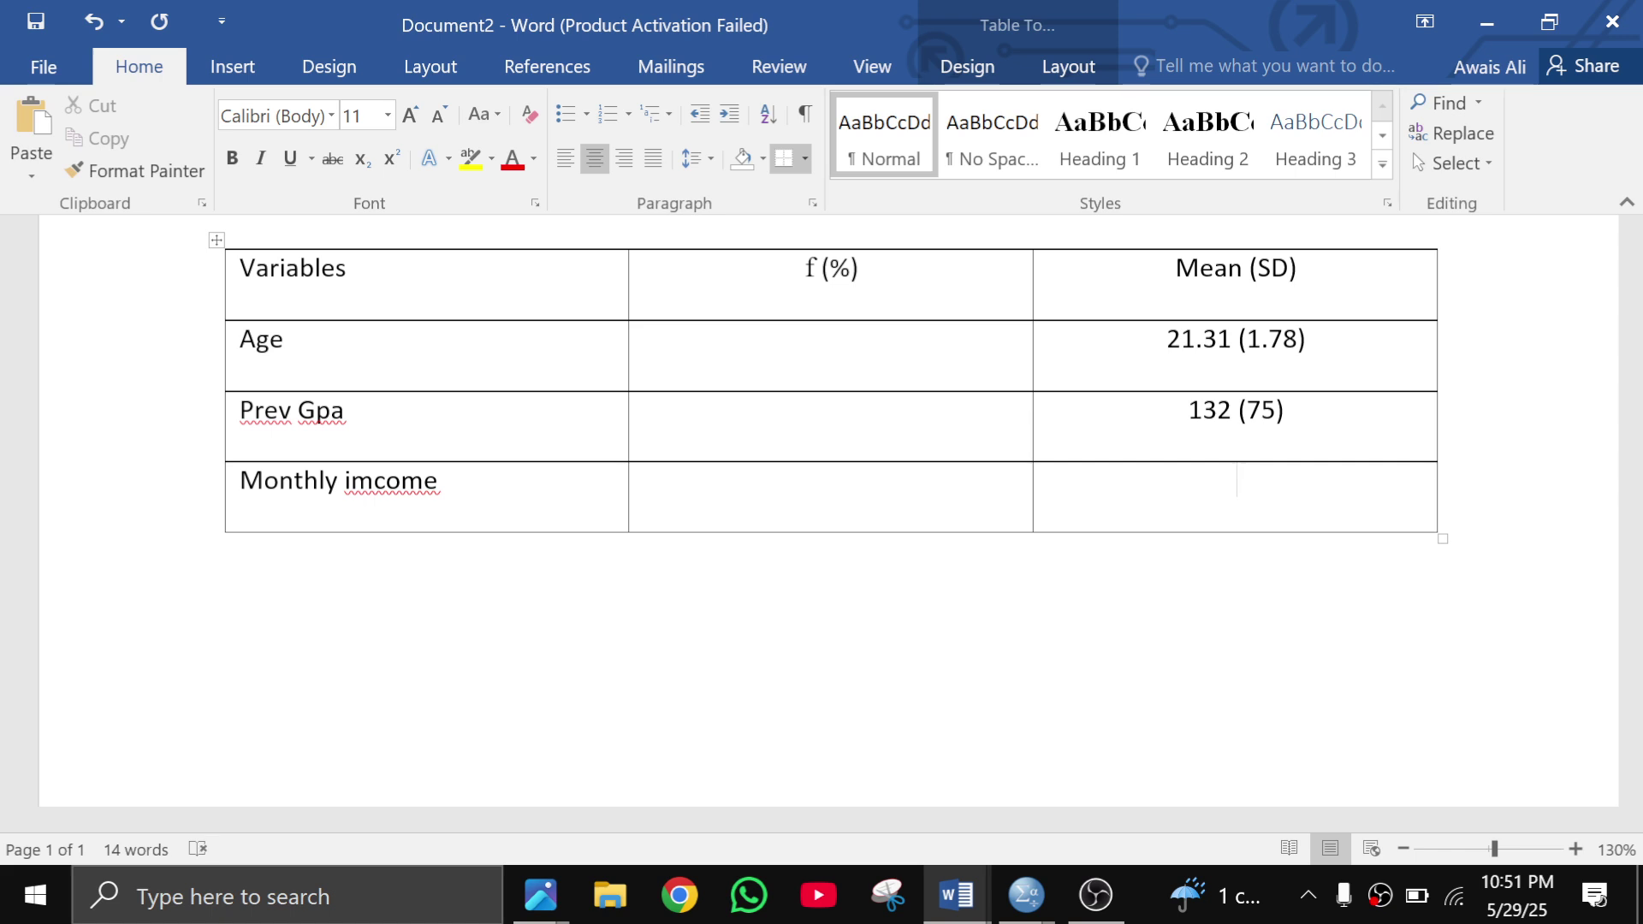
type("7875 (4464")
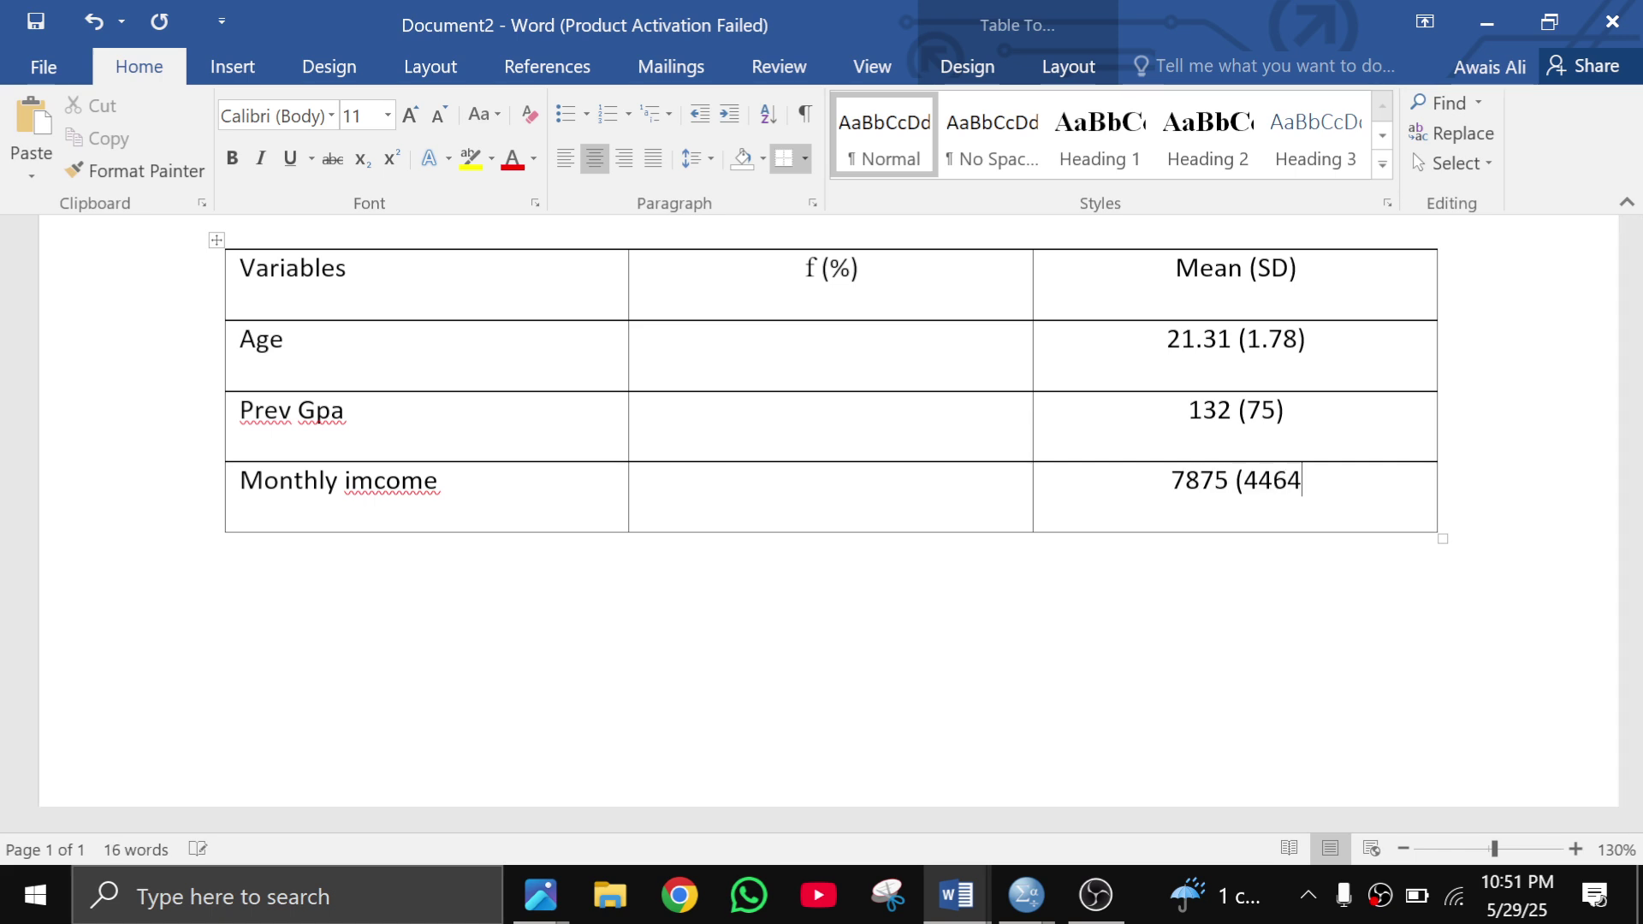
type(")")
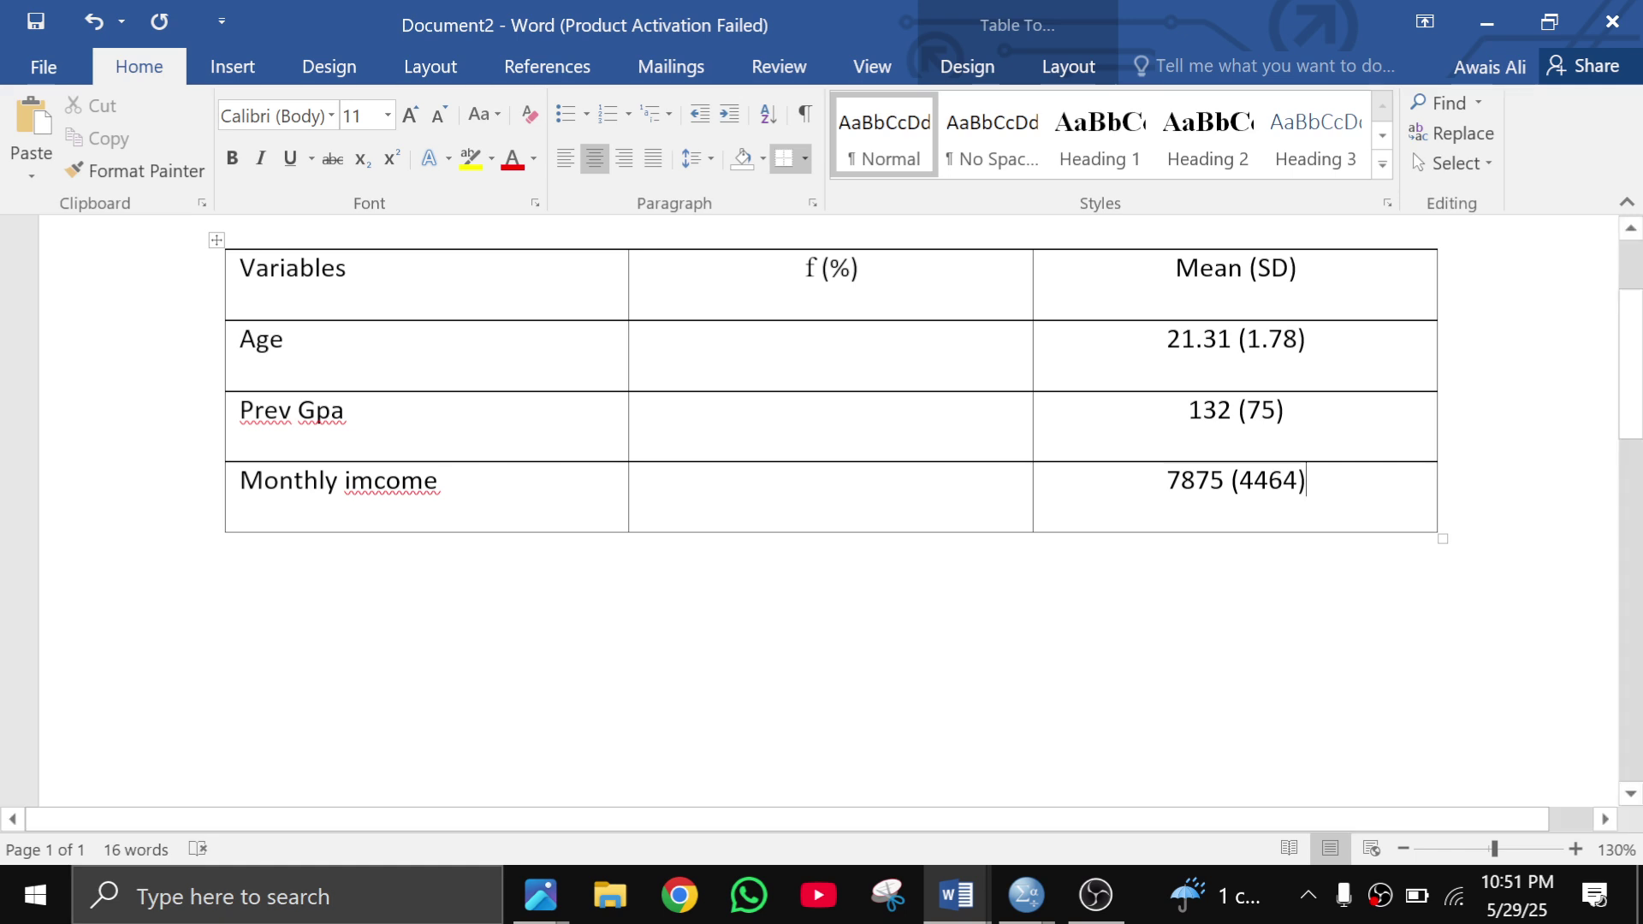
scroll(822, 513, "down", 1)
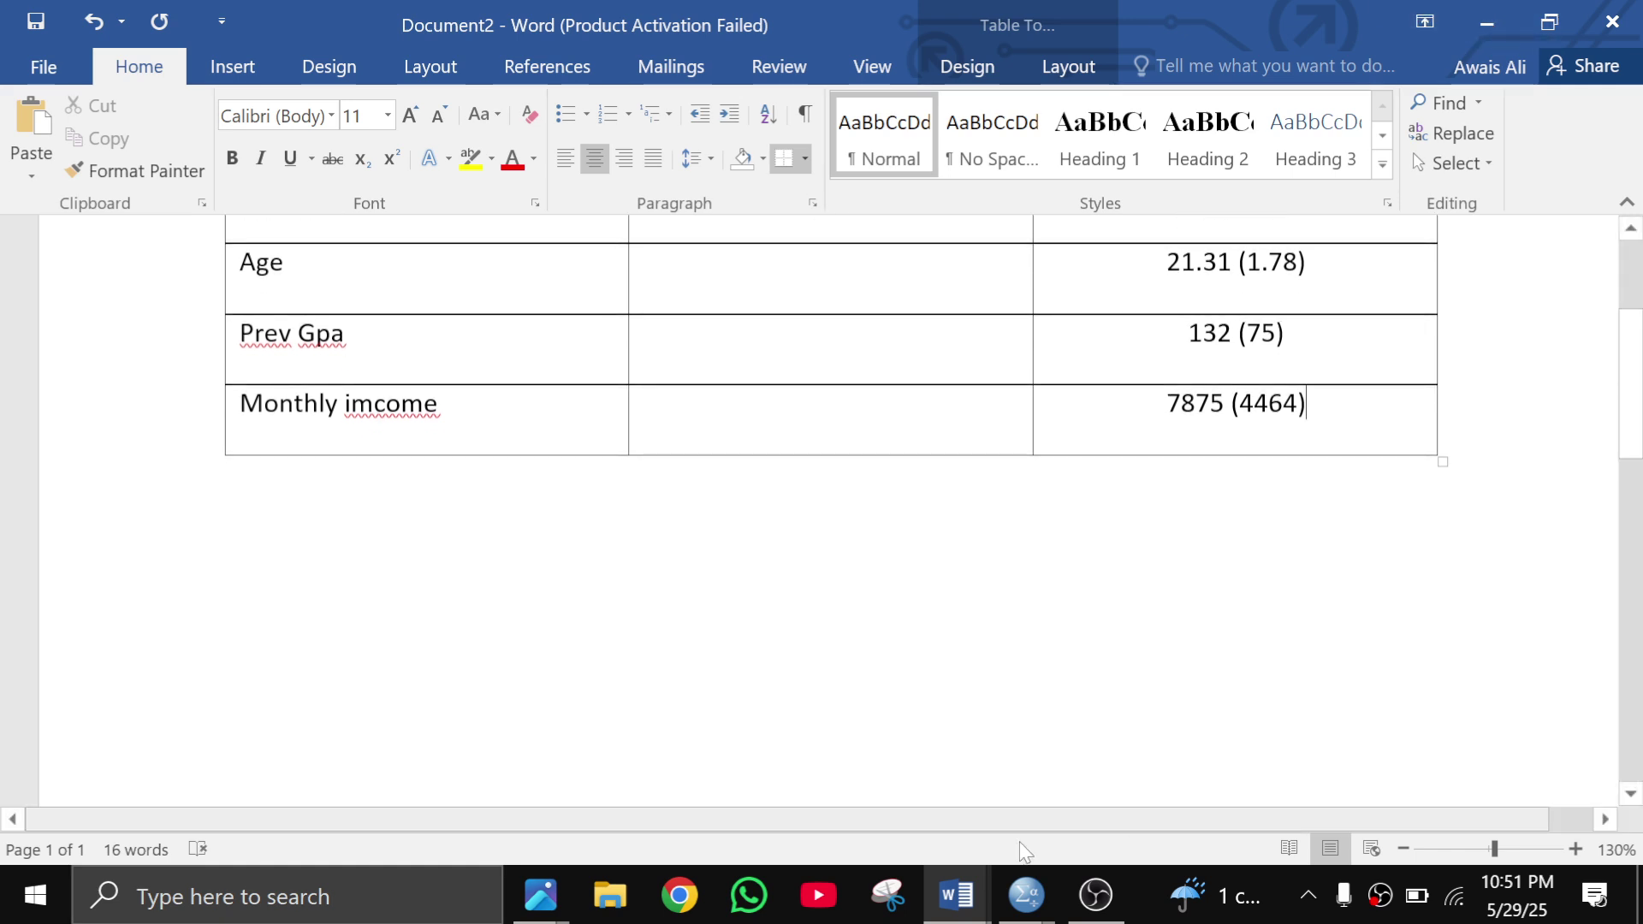
Switch to the SPSS Data Editor with DATA 1 eman.sav and start a descriptive Frequencies analysis
mouse_move(1026, 895)
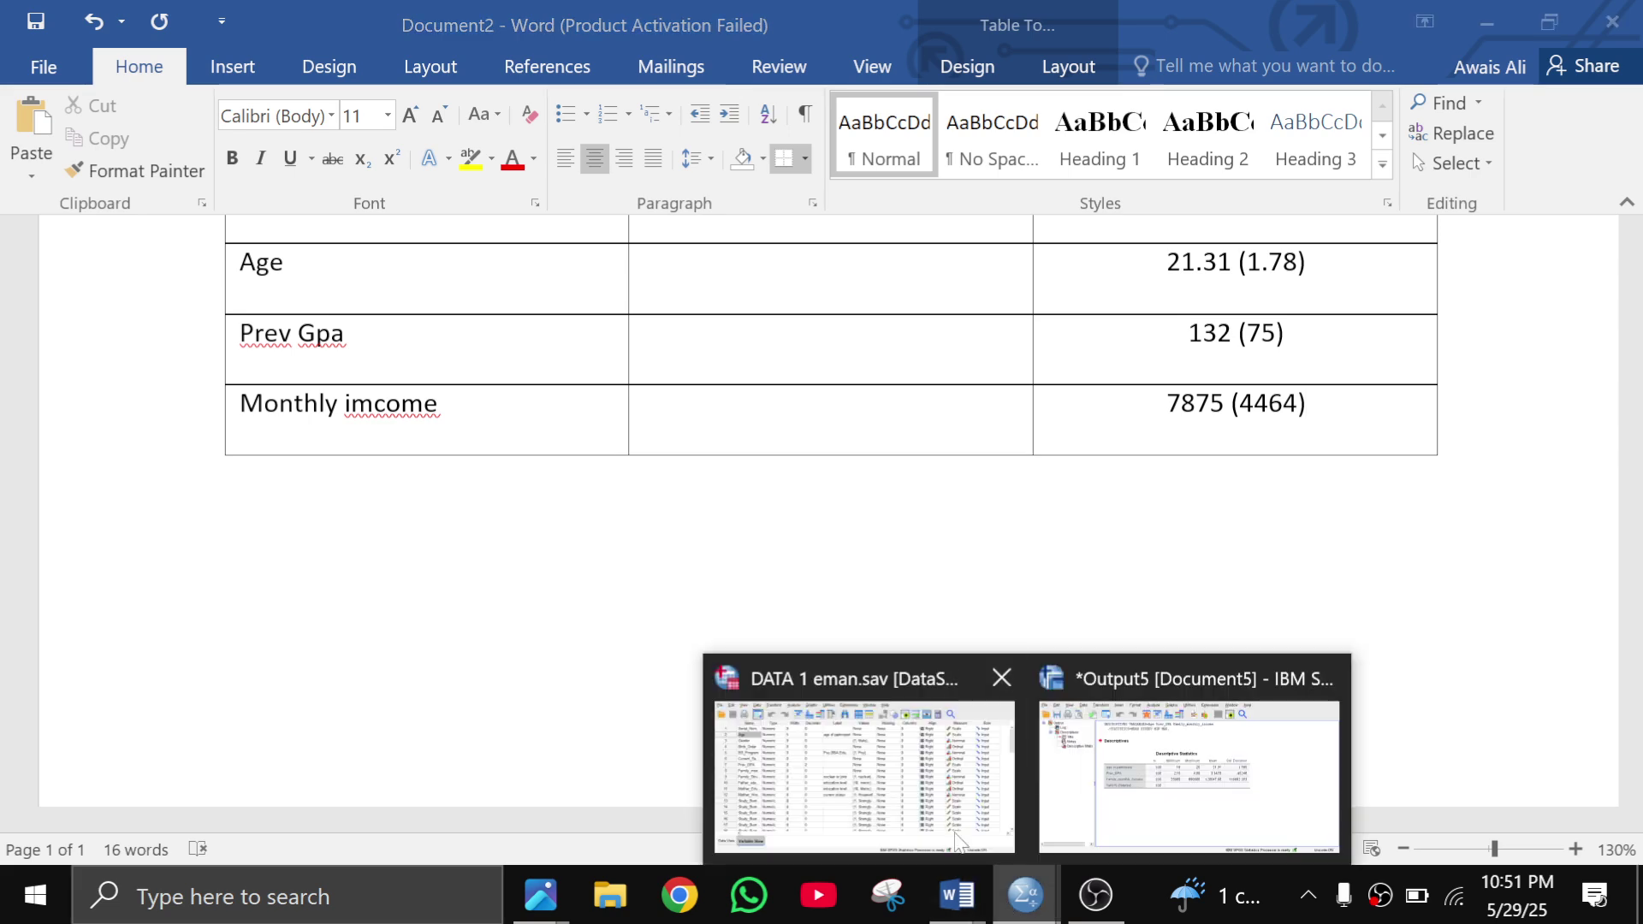
left_click(958, 843)
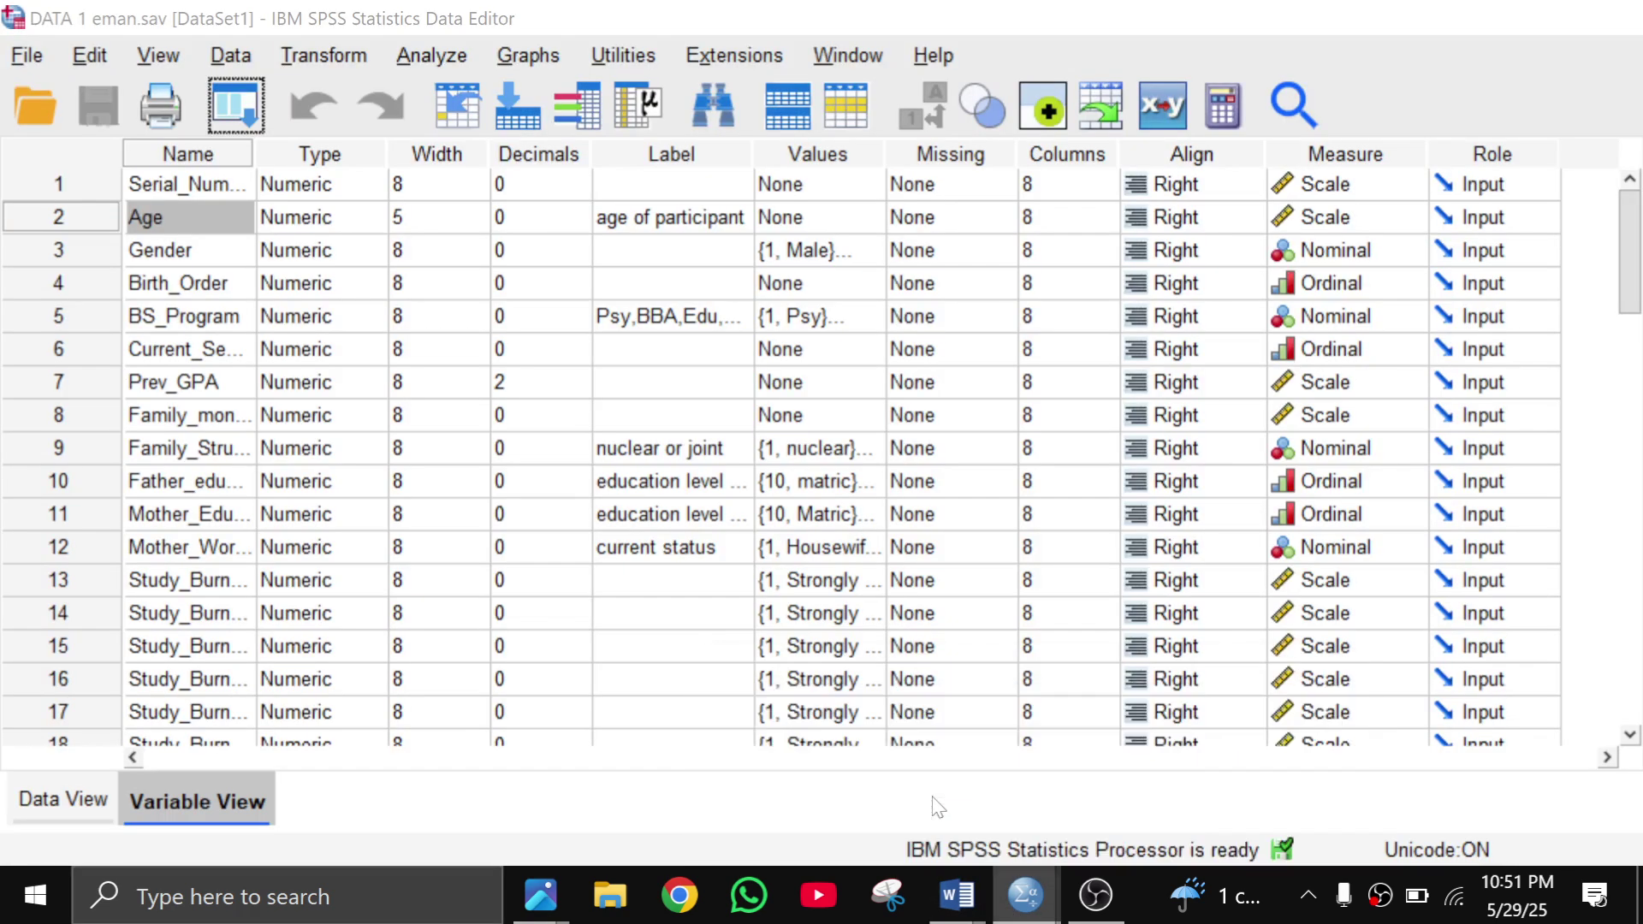
left_click(454, 61)
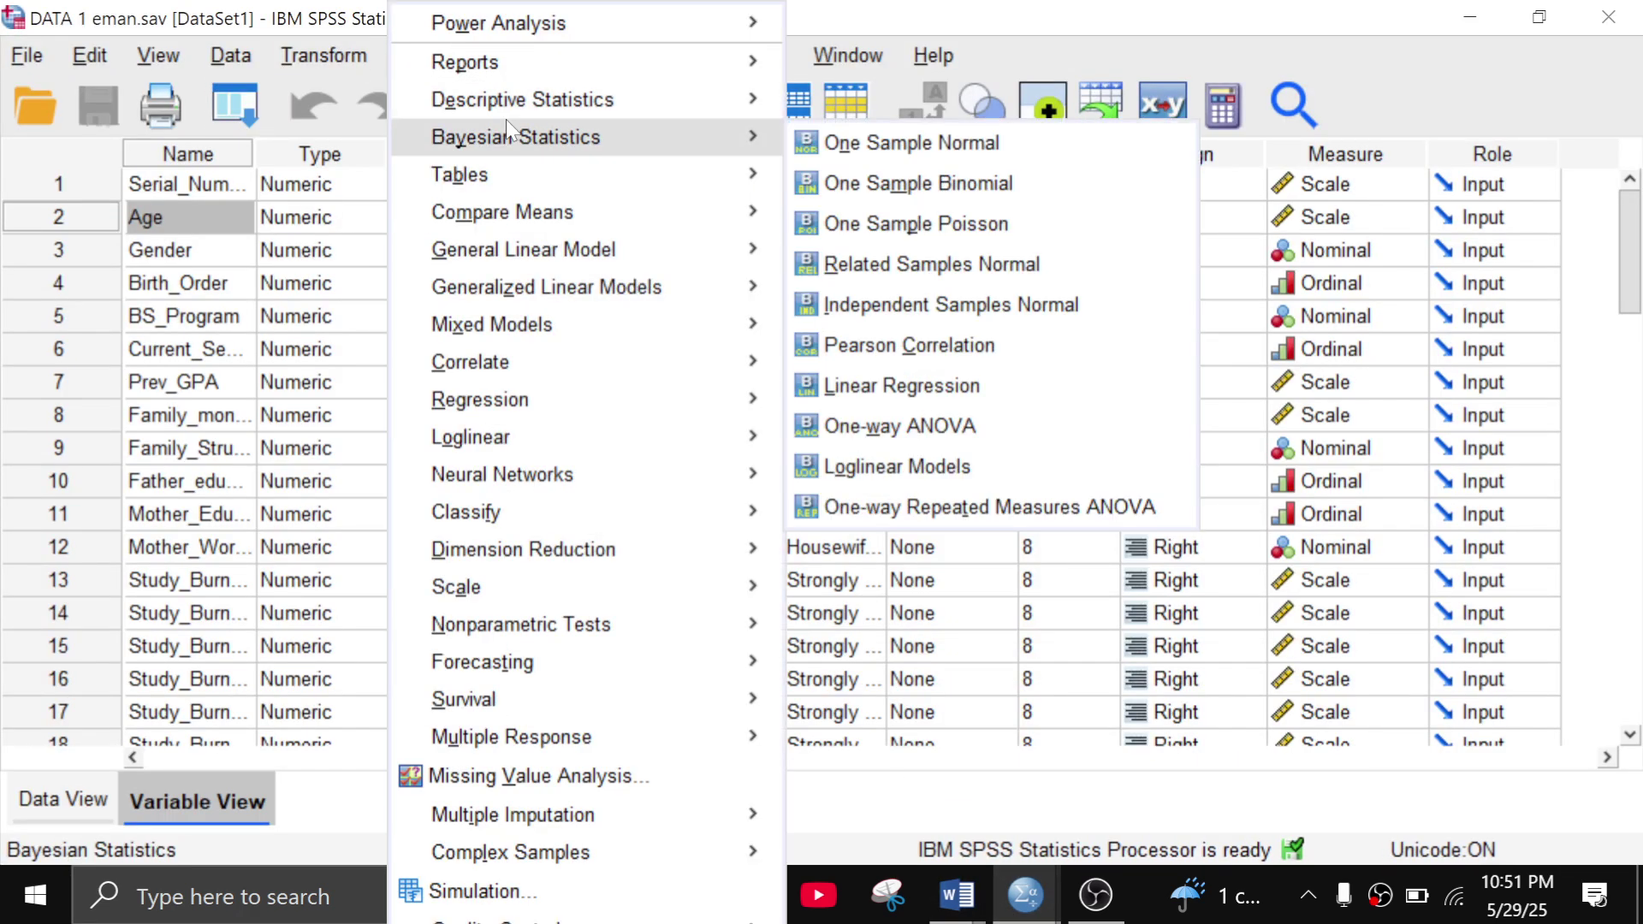
mouse_move(531, 99)
left_click(886, 104)
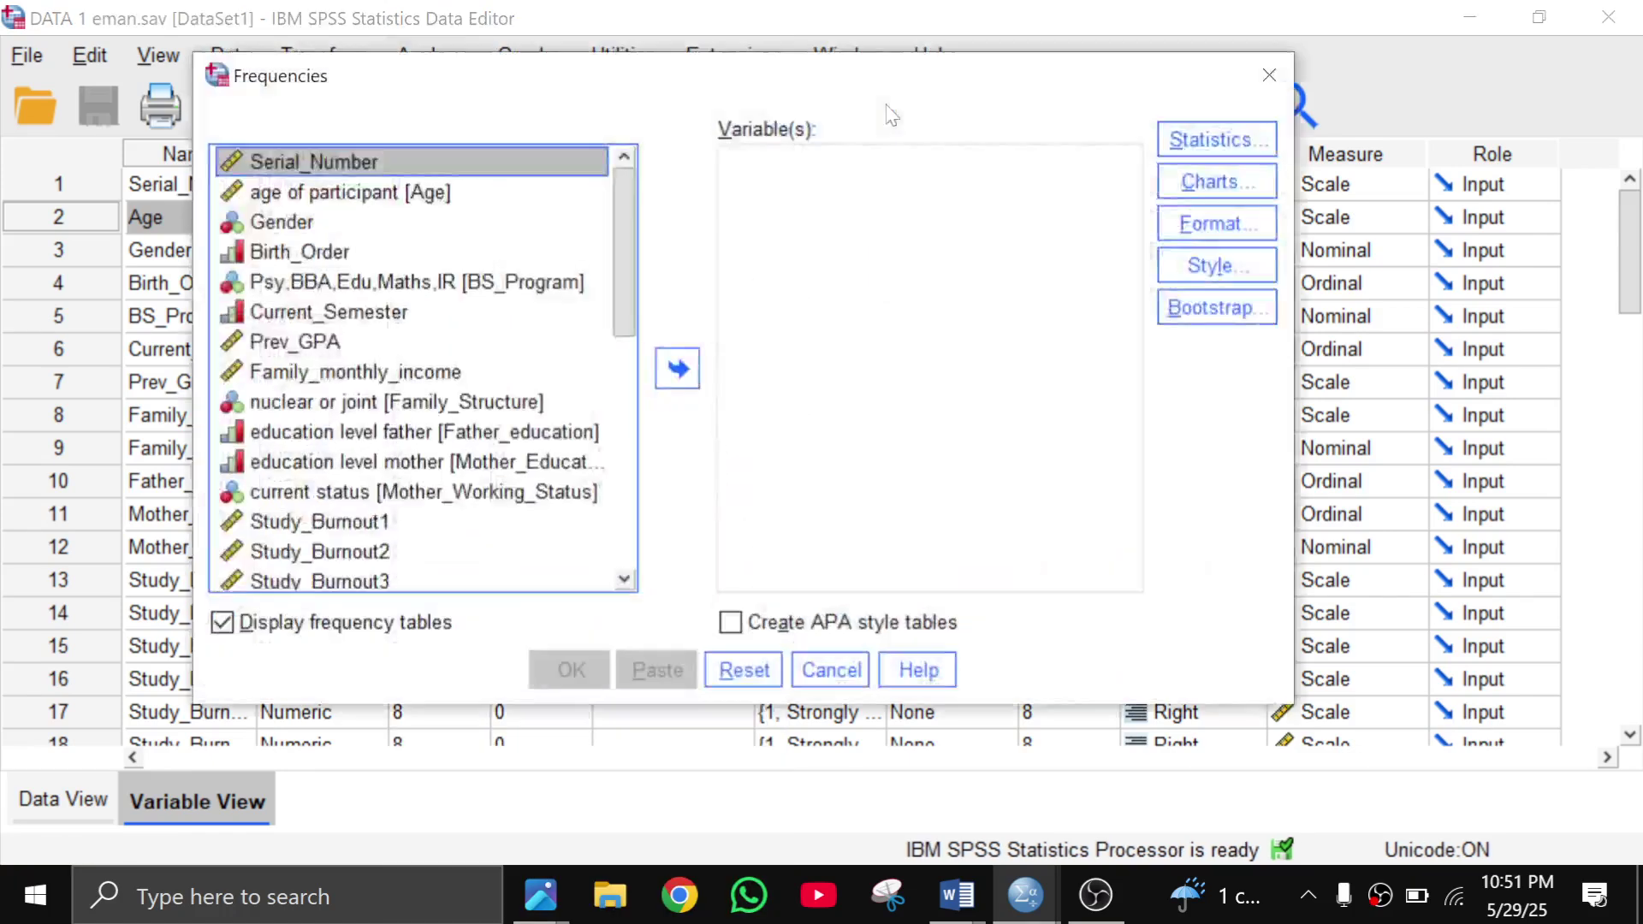
left_click_drag(627, 300, 638, 203)
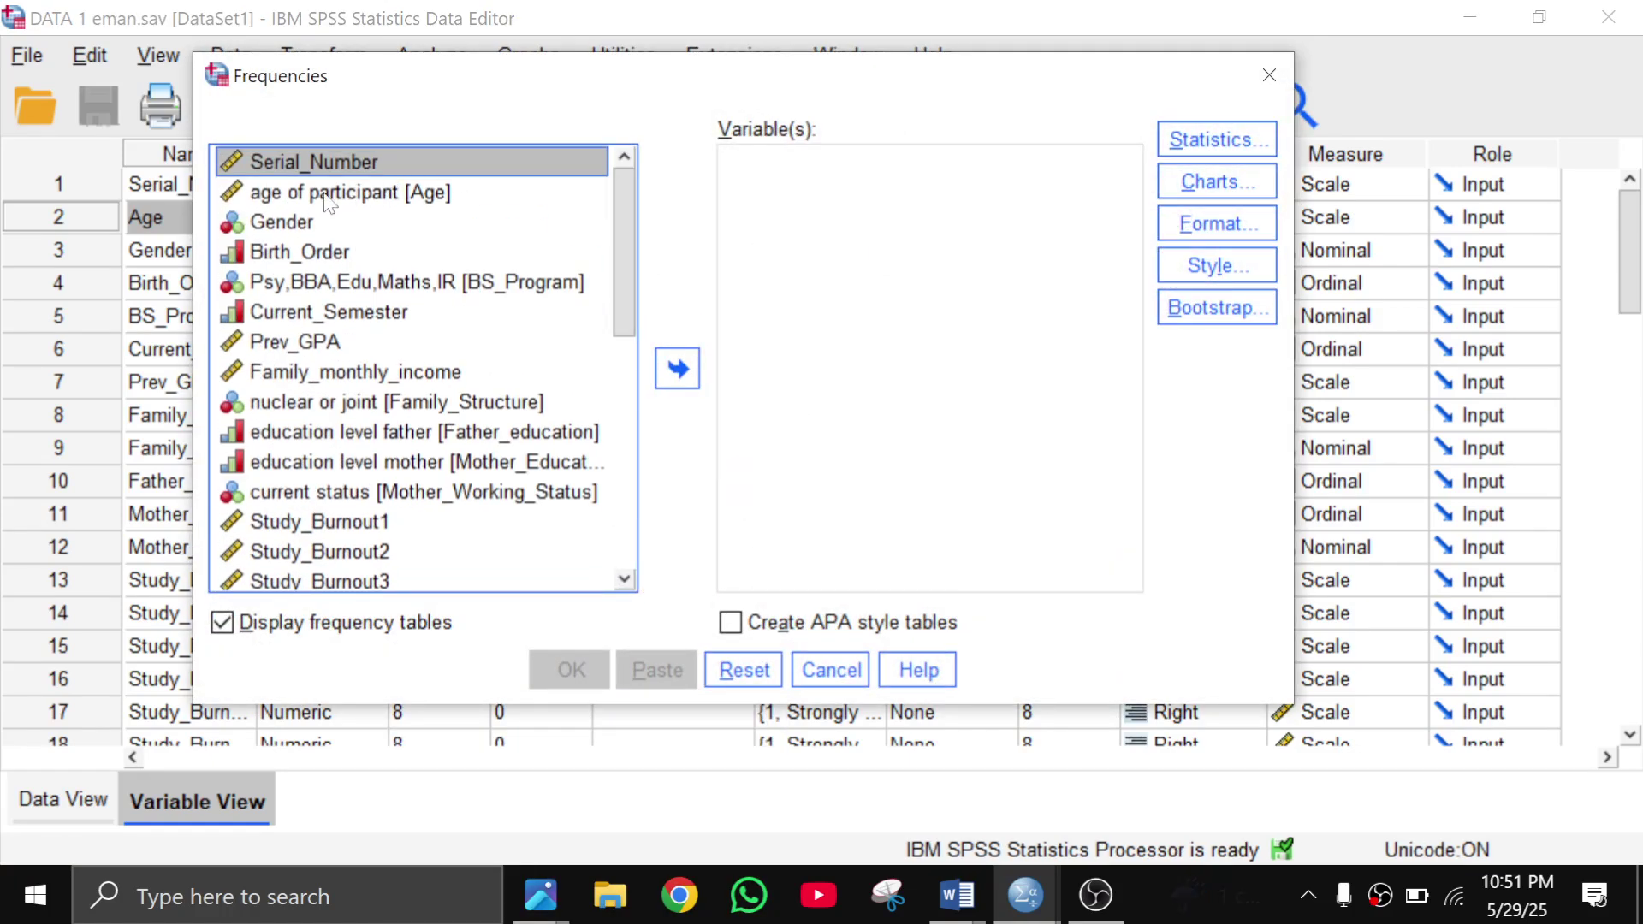
Add Gender, Birth_Order, BS_Program, Current_Semester, Family_Structure, Father_education, Mother_Education and Mother_Working_Status to the Frequencies variables
double_click(282, 222)
double_click(278, 224)
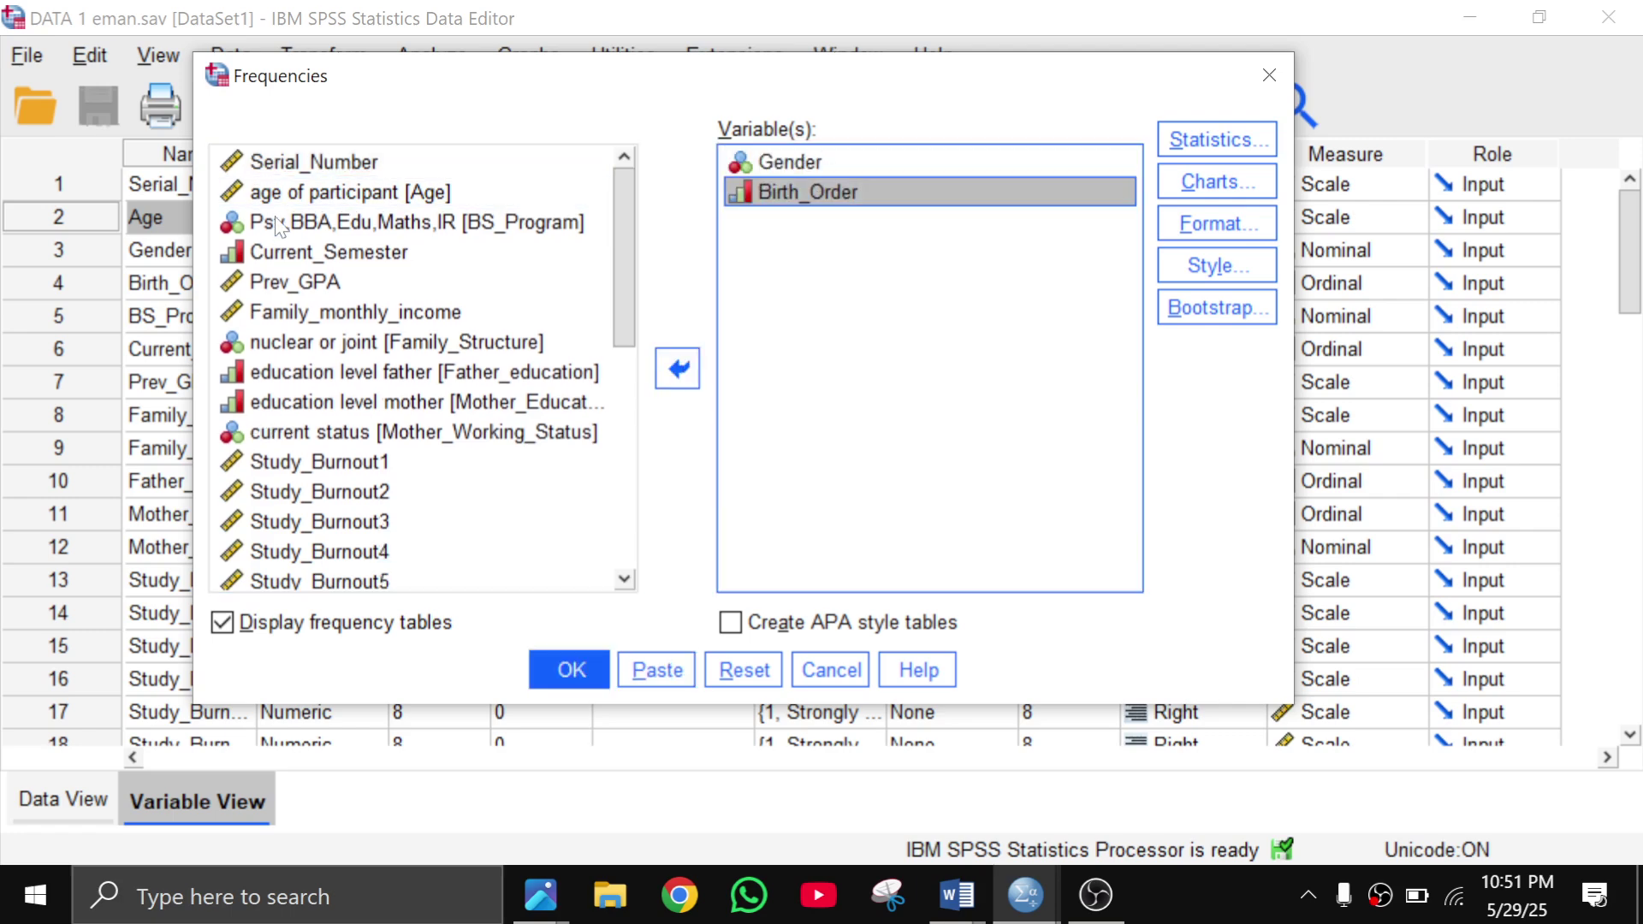
double_click(278, 224)
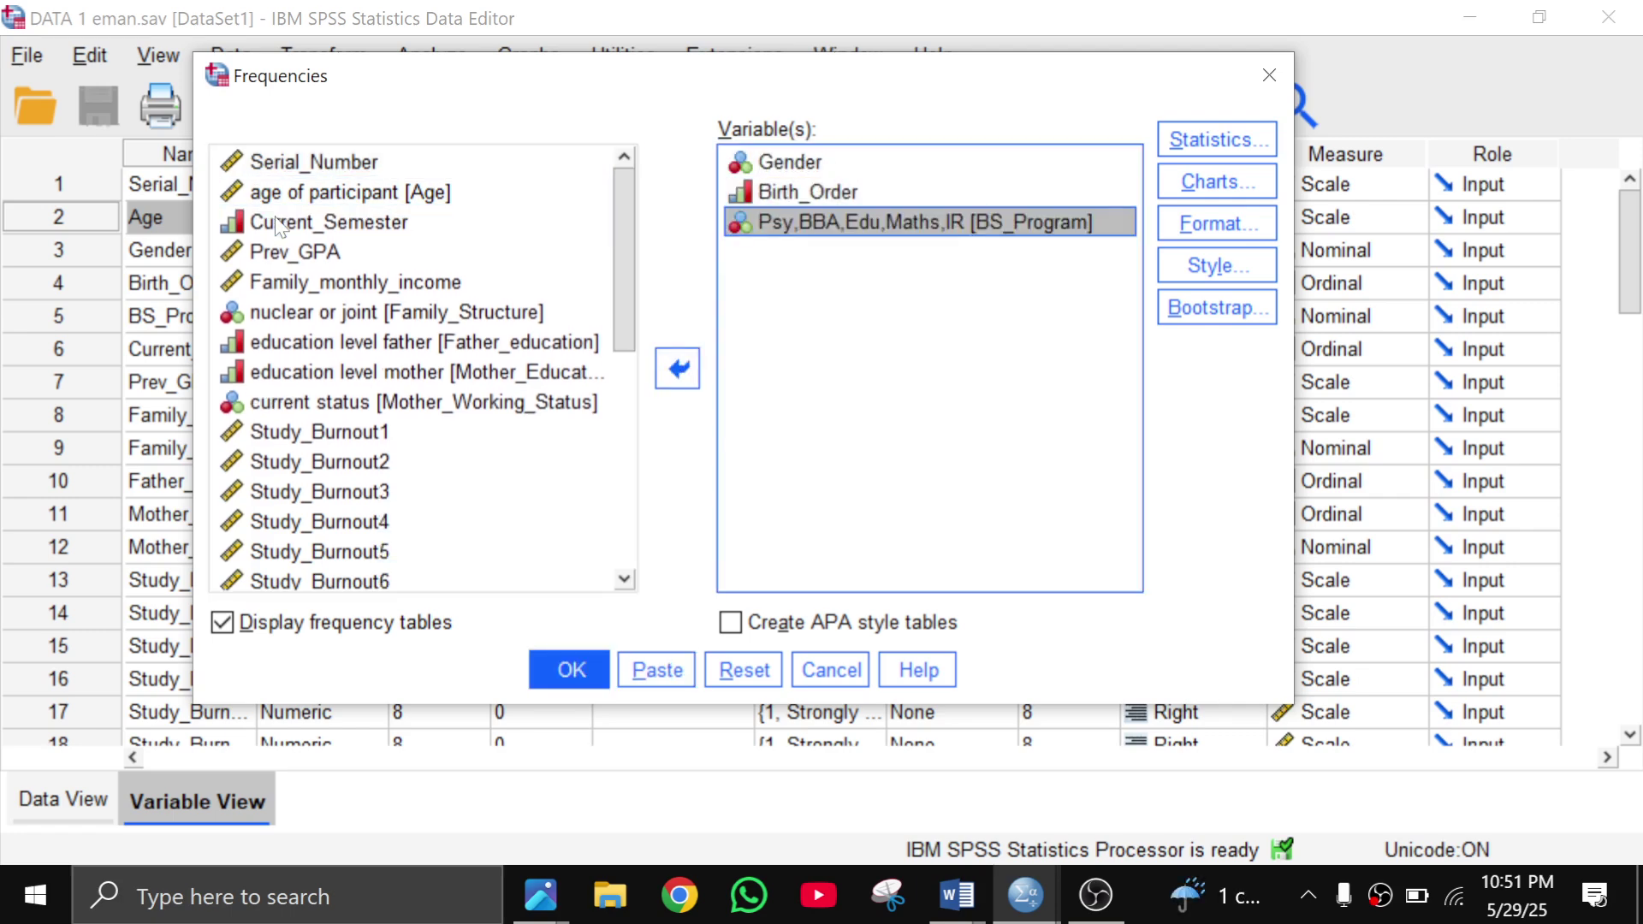
double_click(278, 224)
double_click(291, 282)
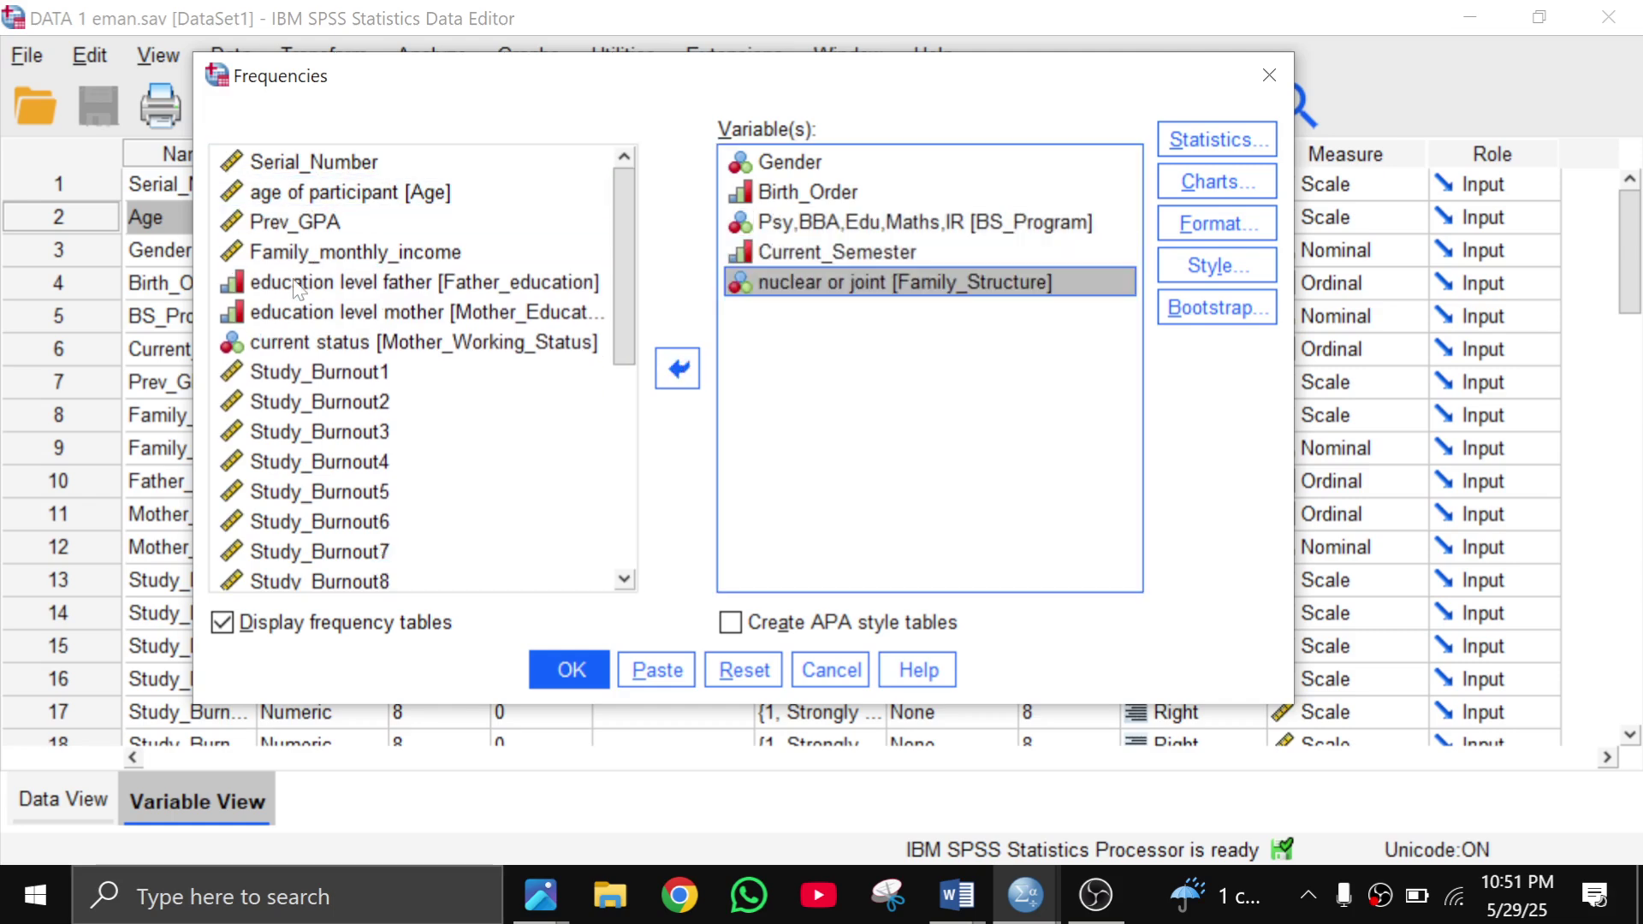
double_click(293, 282)
double_click(296, 284)
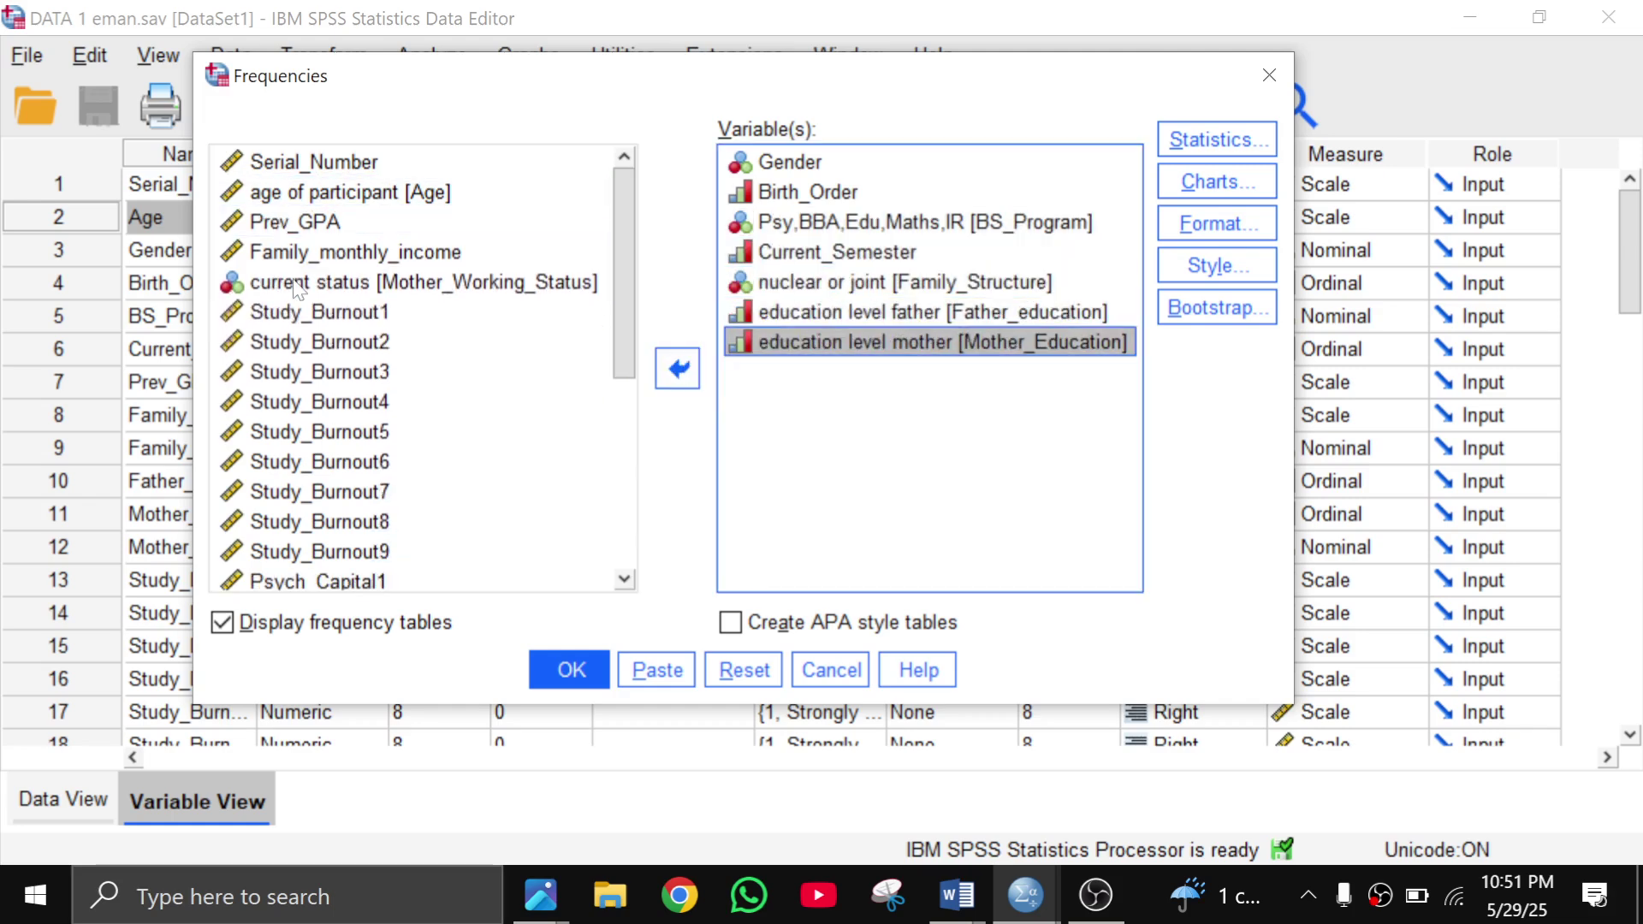
double_click(296, 283)
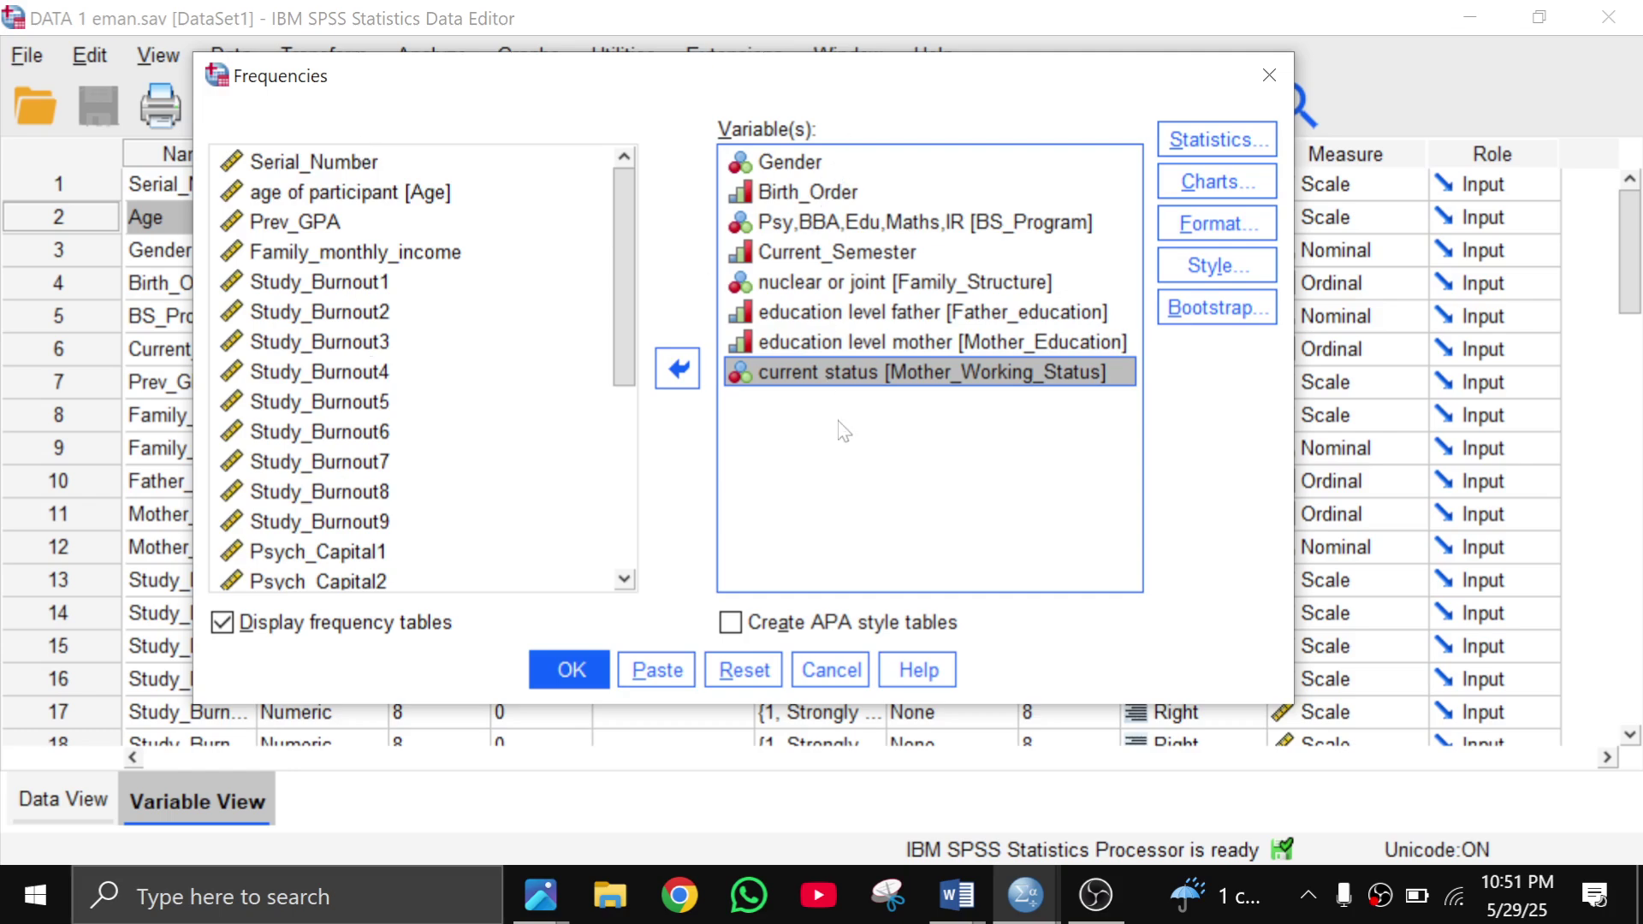
Run the Frequencies analysis with frequency tables displayed and no additional statistics selected
left_click(1215, 141)
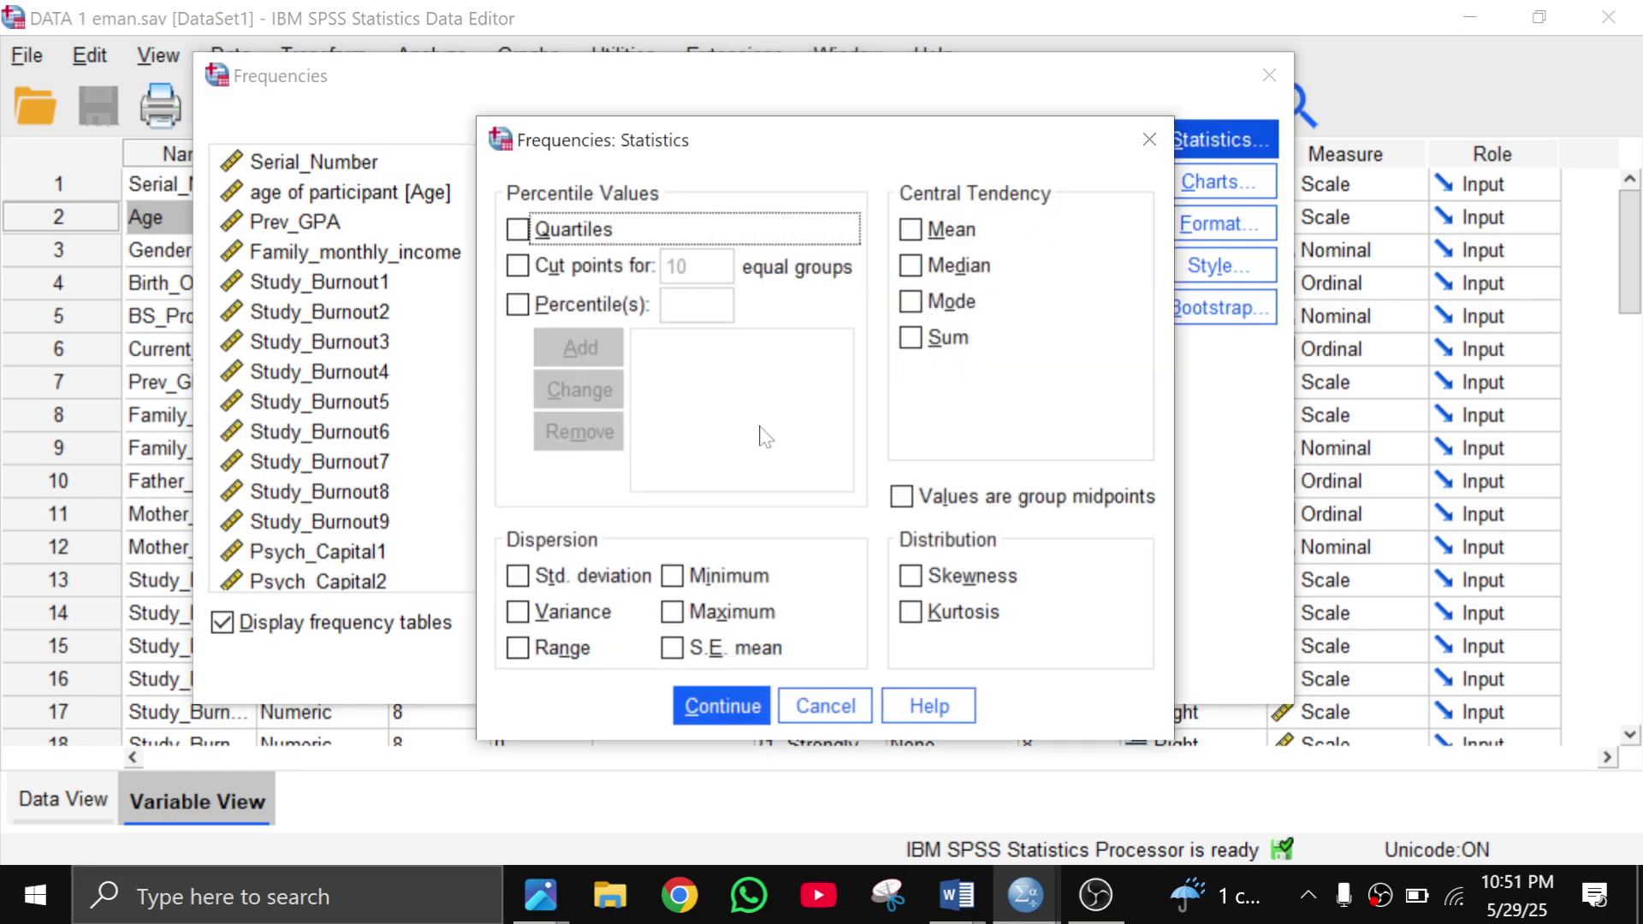
left_click(721, 707)
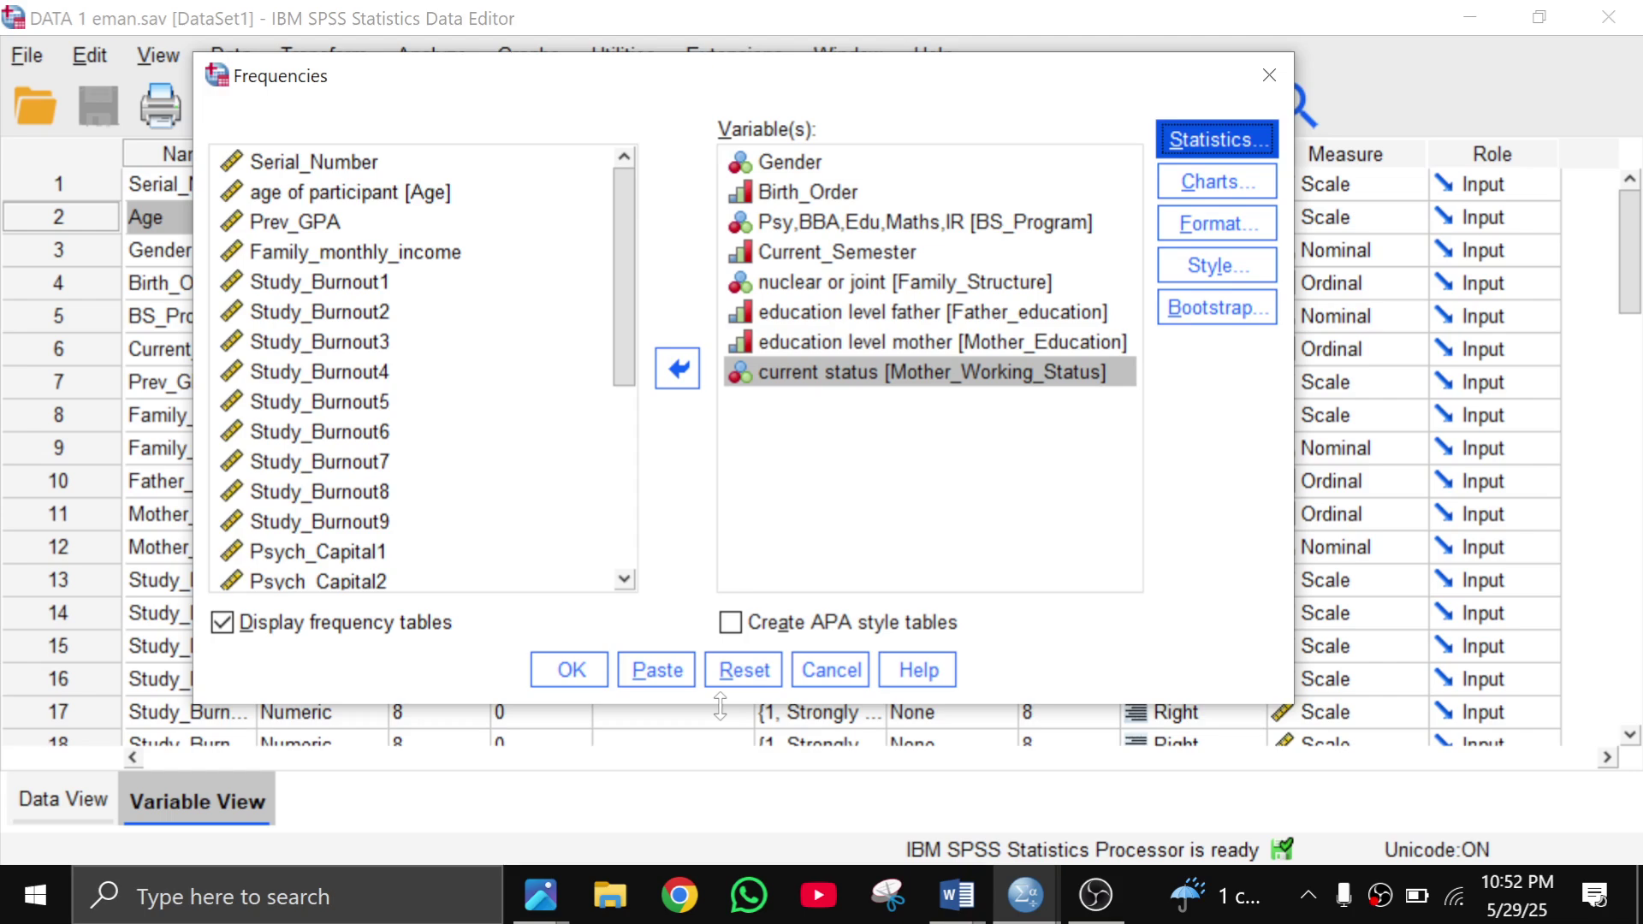
left_click(570, 672)
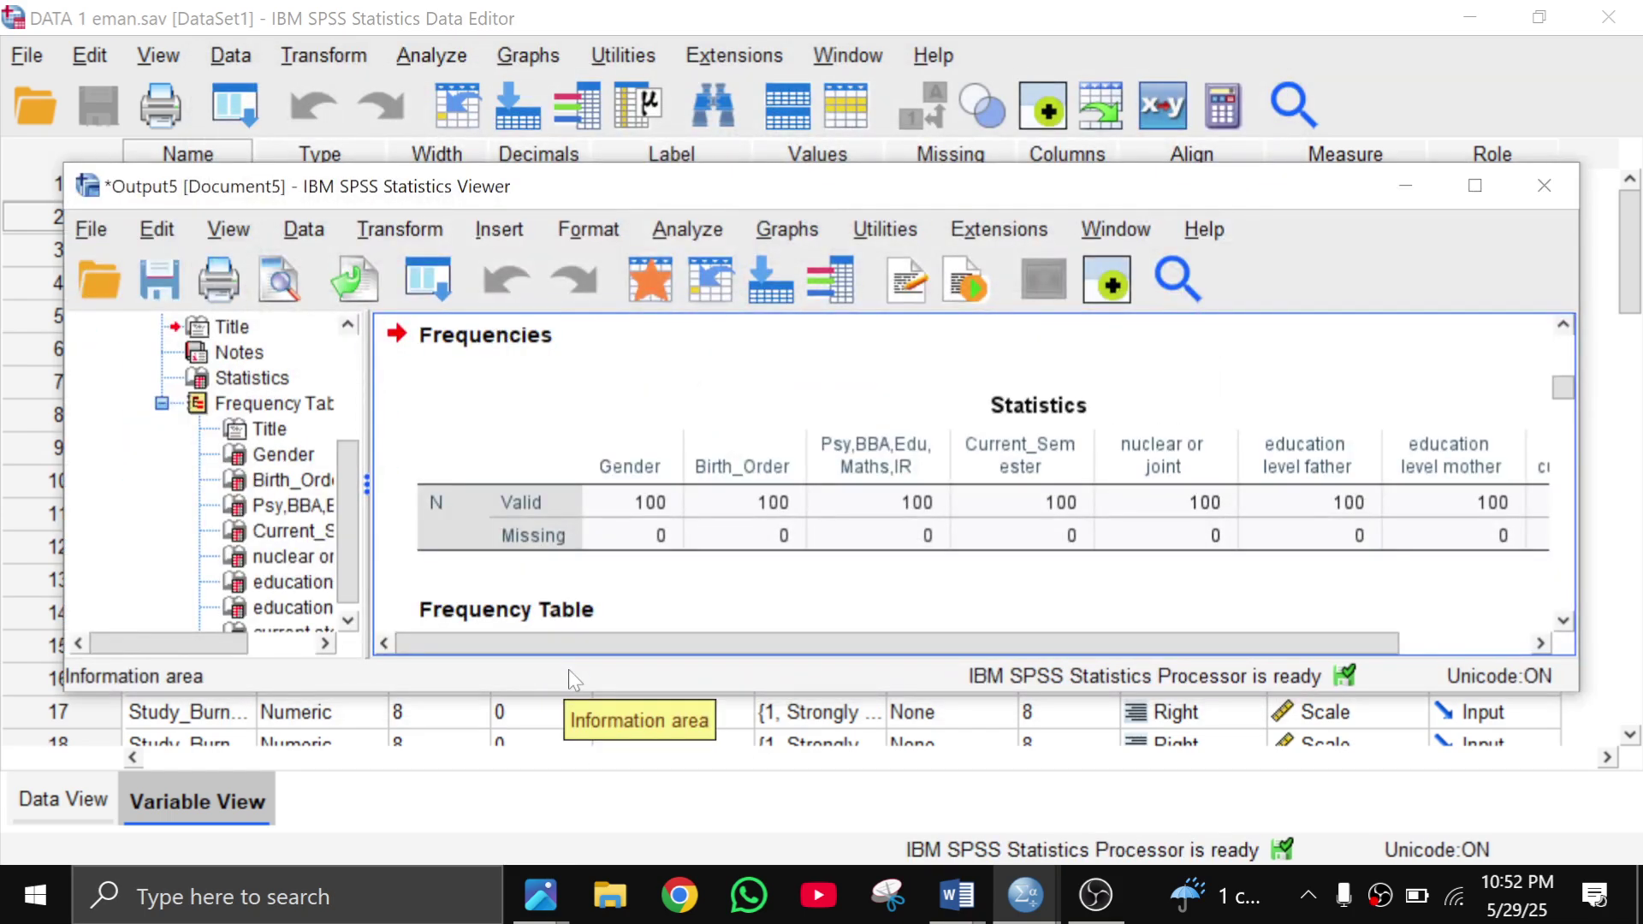
Maximize the output window and examine the frequencies and percentages in the Gender, Birth_Order and BS_Program tables
left_click(1475, 185)
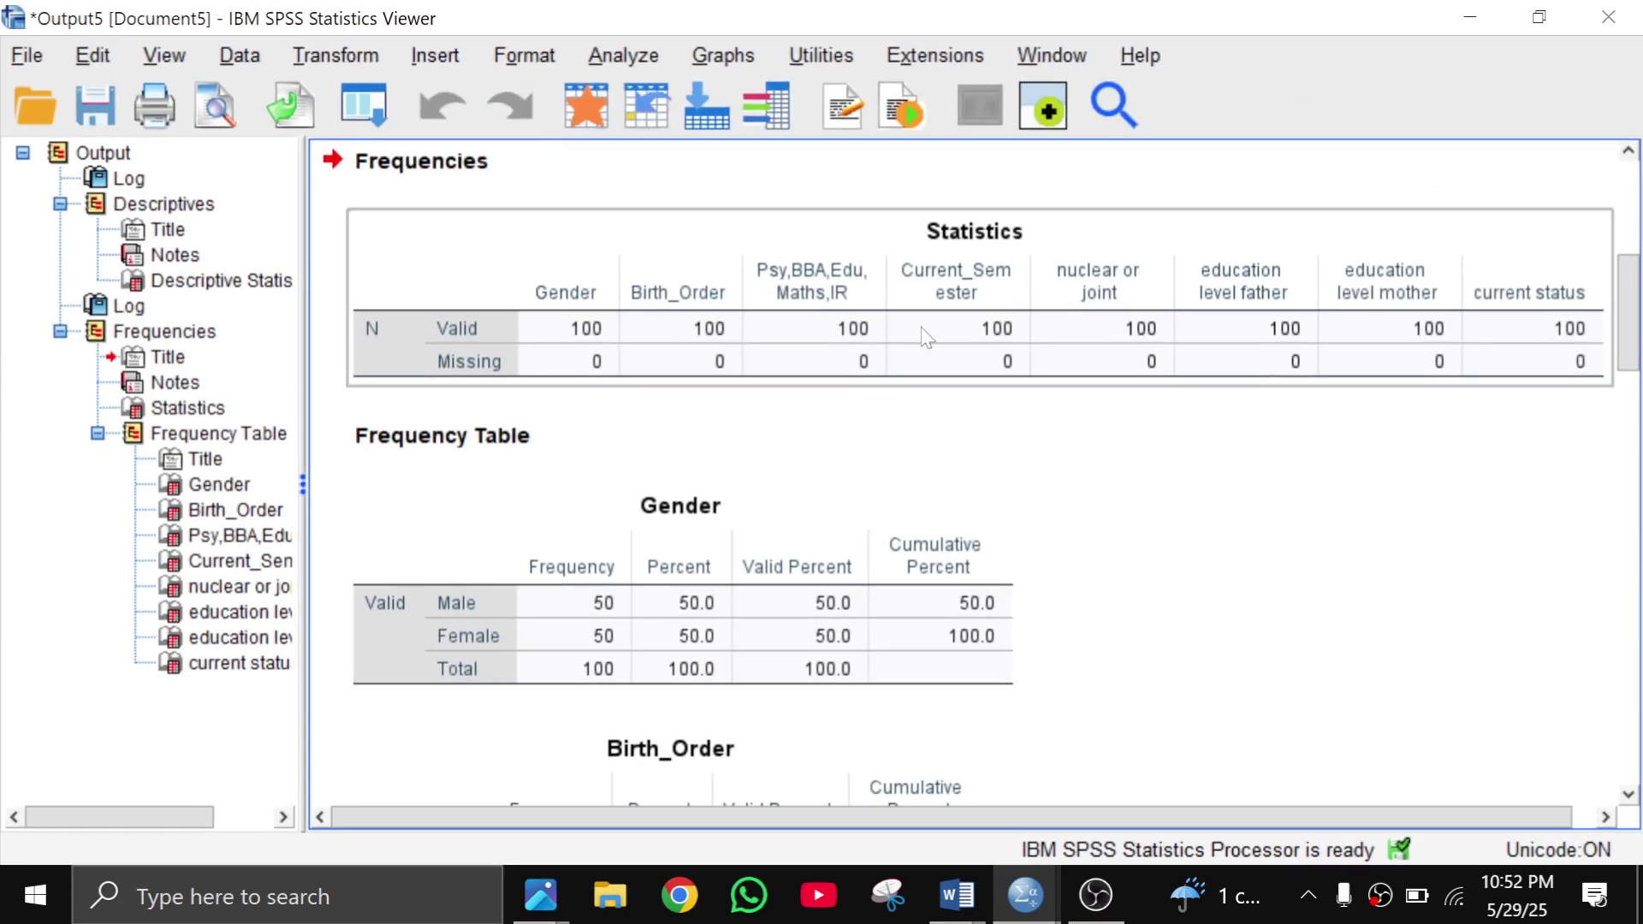
scroll(927, 338, "down", 2)
scroll(924, 338, "up", 4)
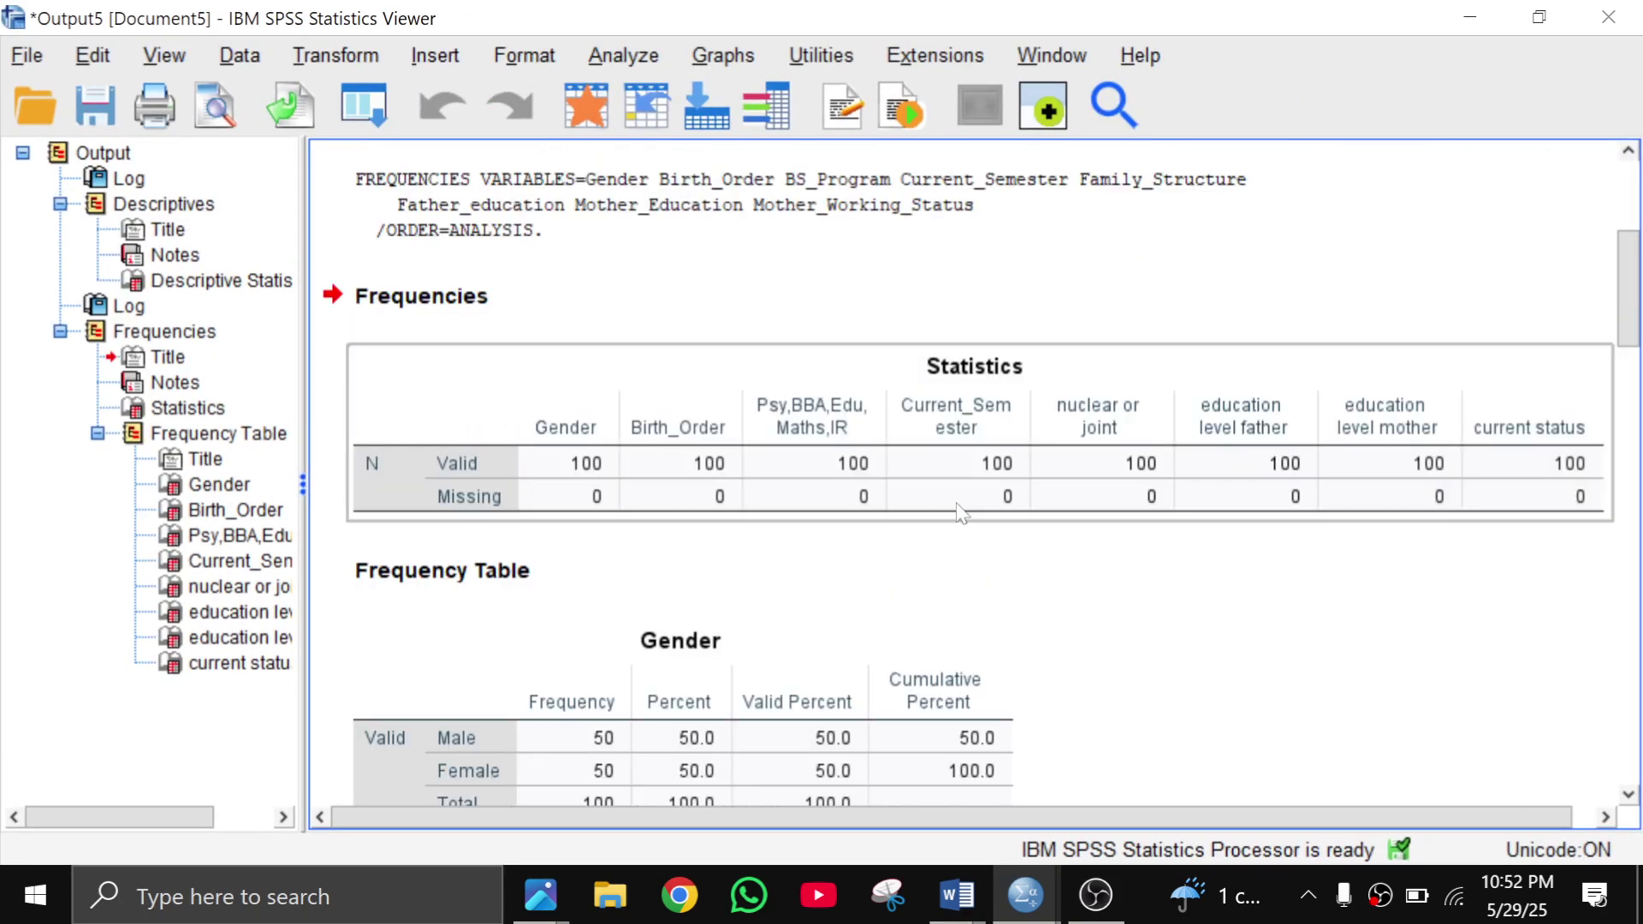
left_click_drag(1630, 335, 1584, 403)
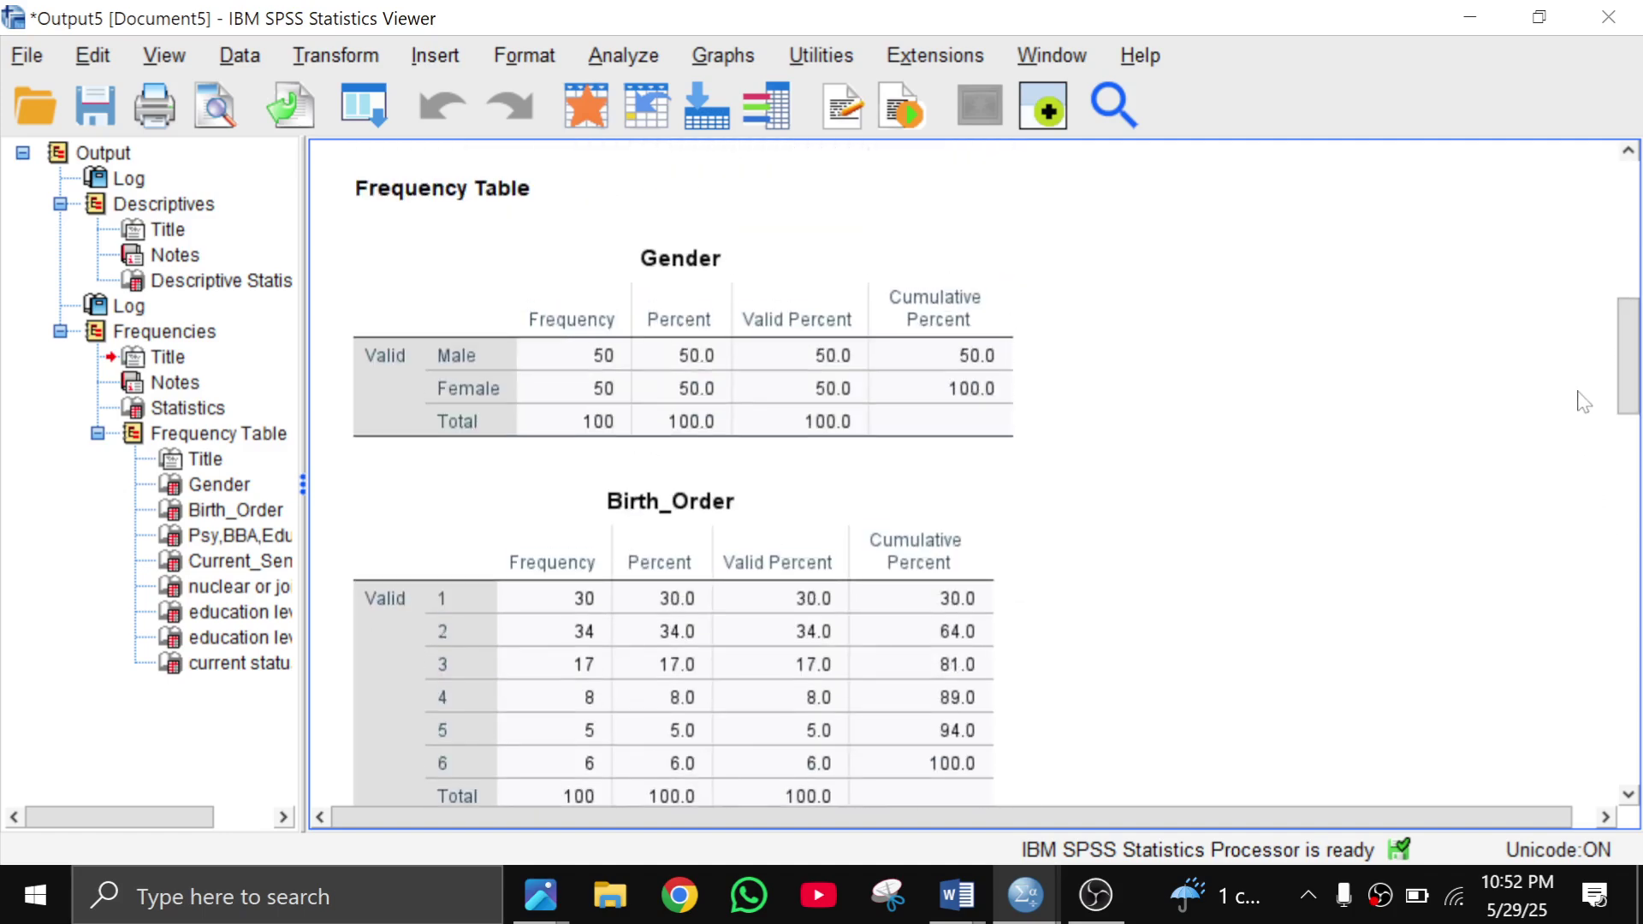
left_click(670, 433)
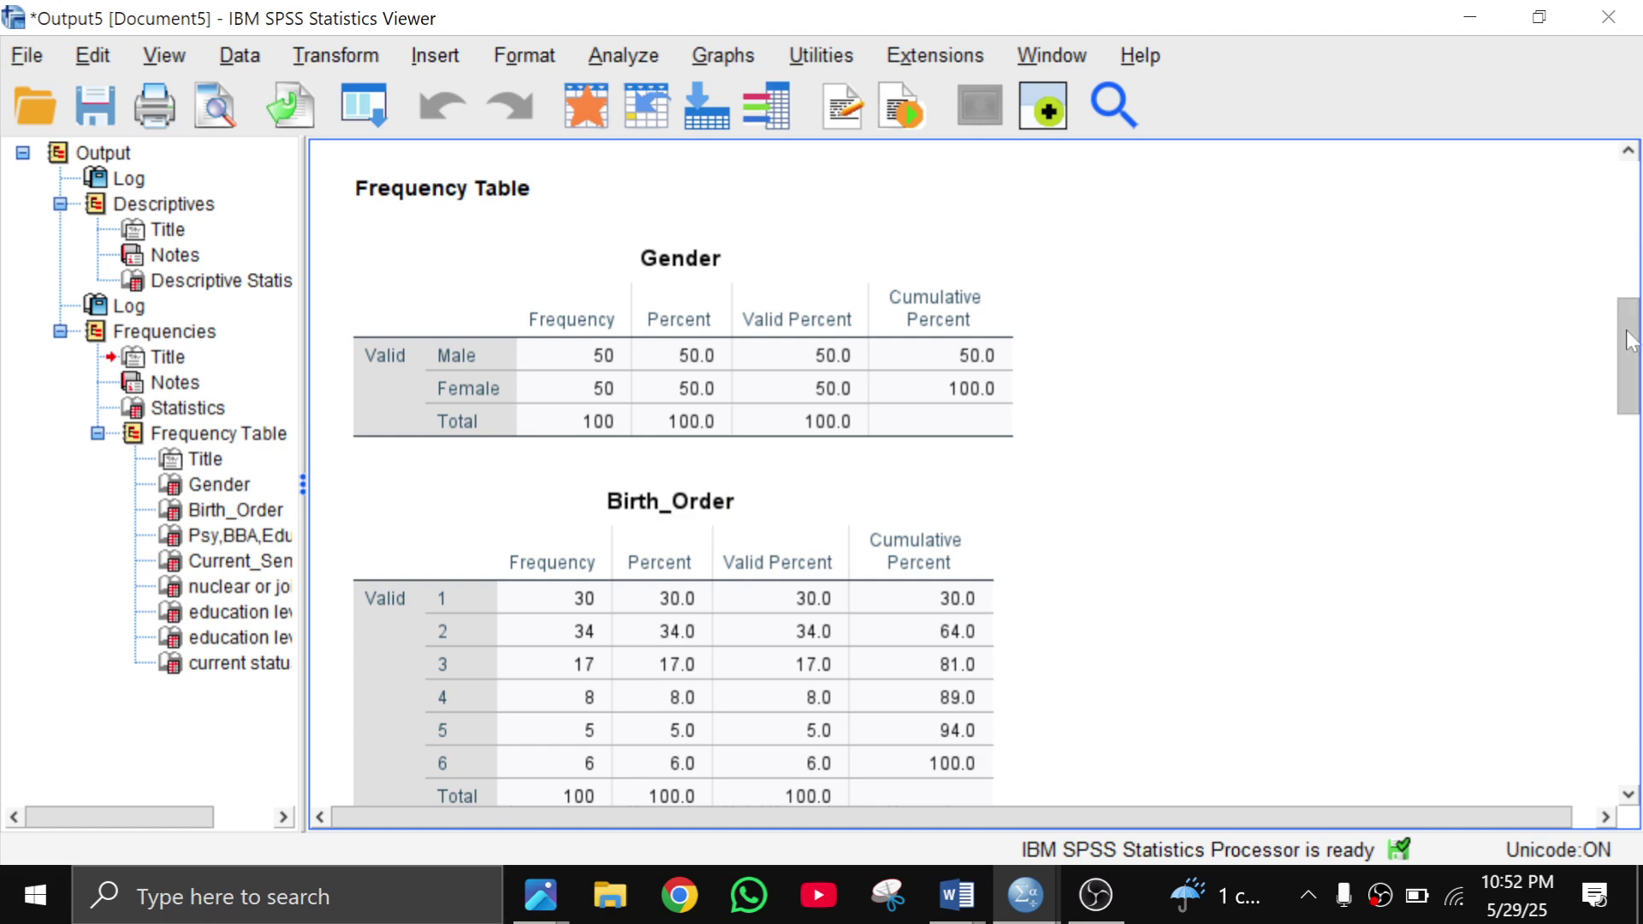
left_click_drag(1629, 342, 1628, 452)
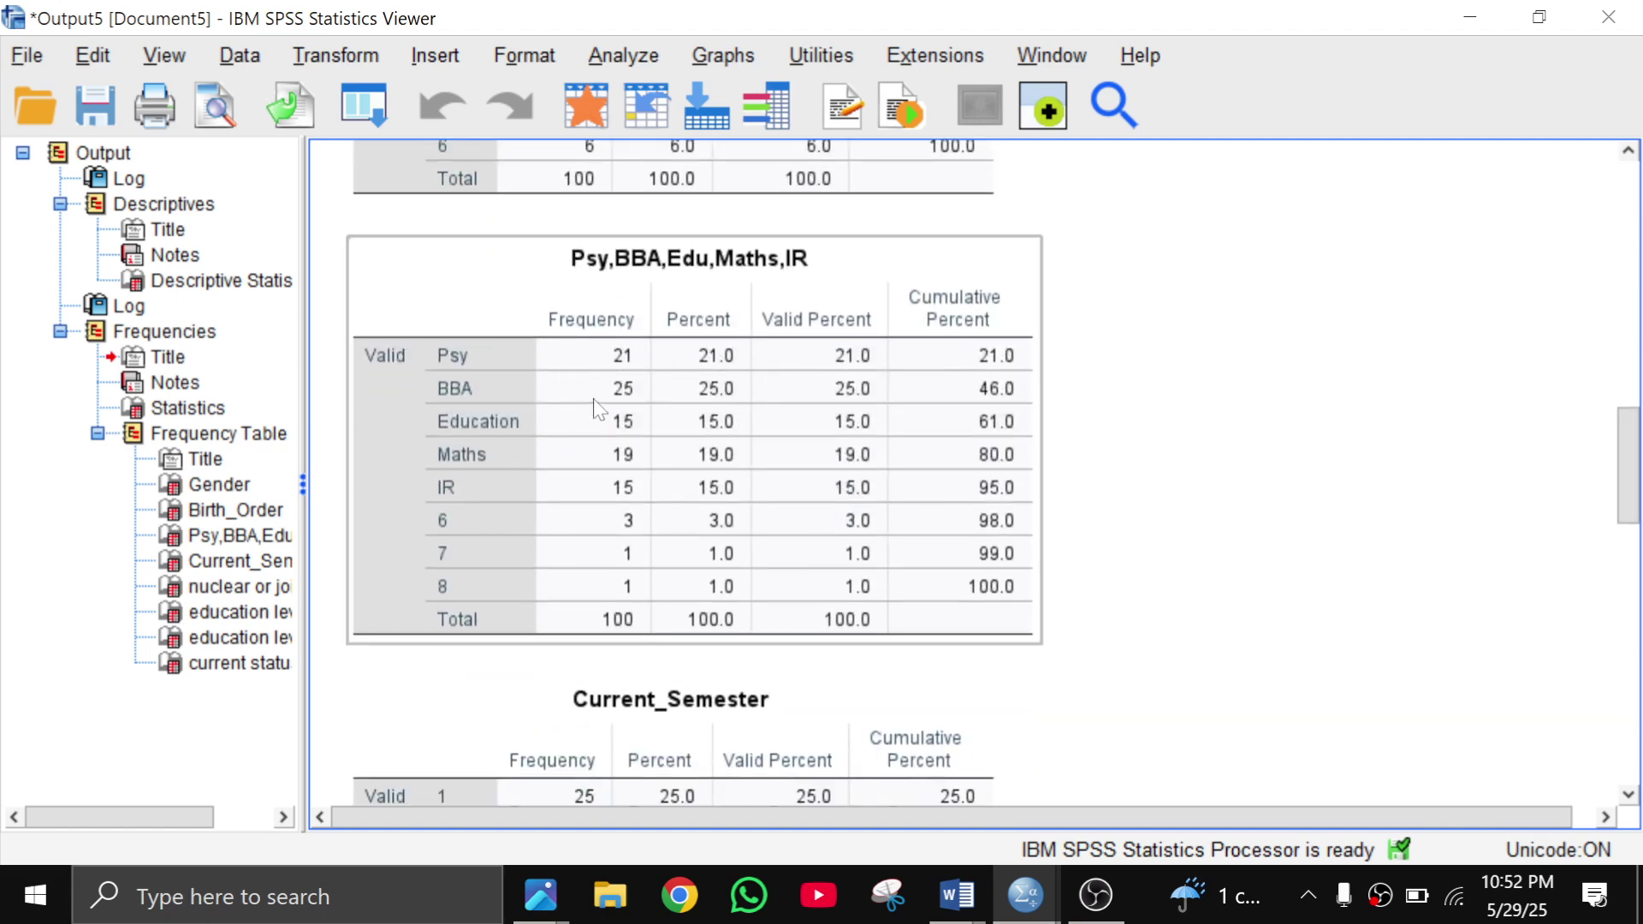
left_click_drag(1630, 434, 1632, 306)
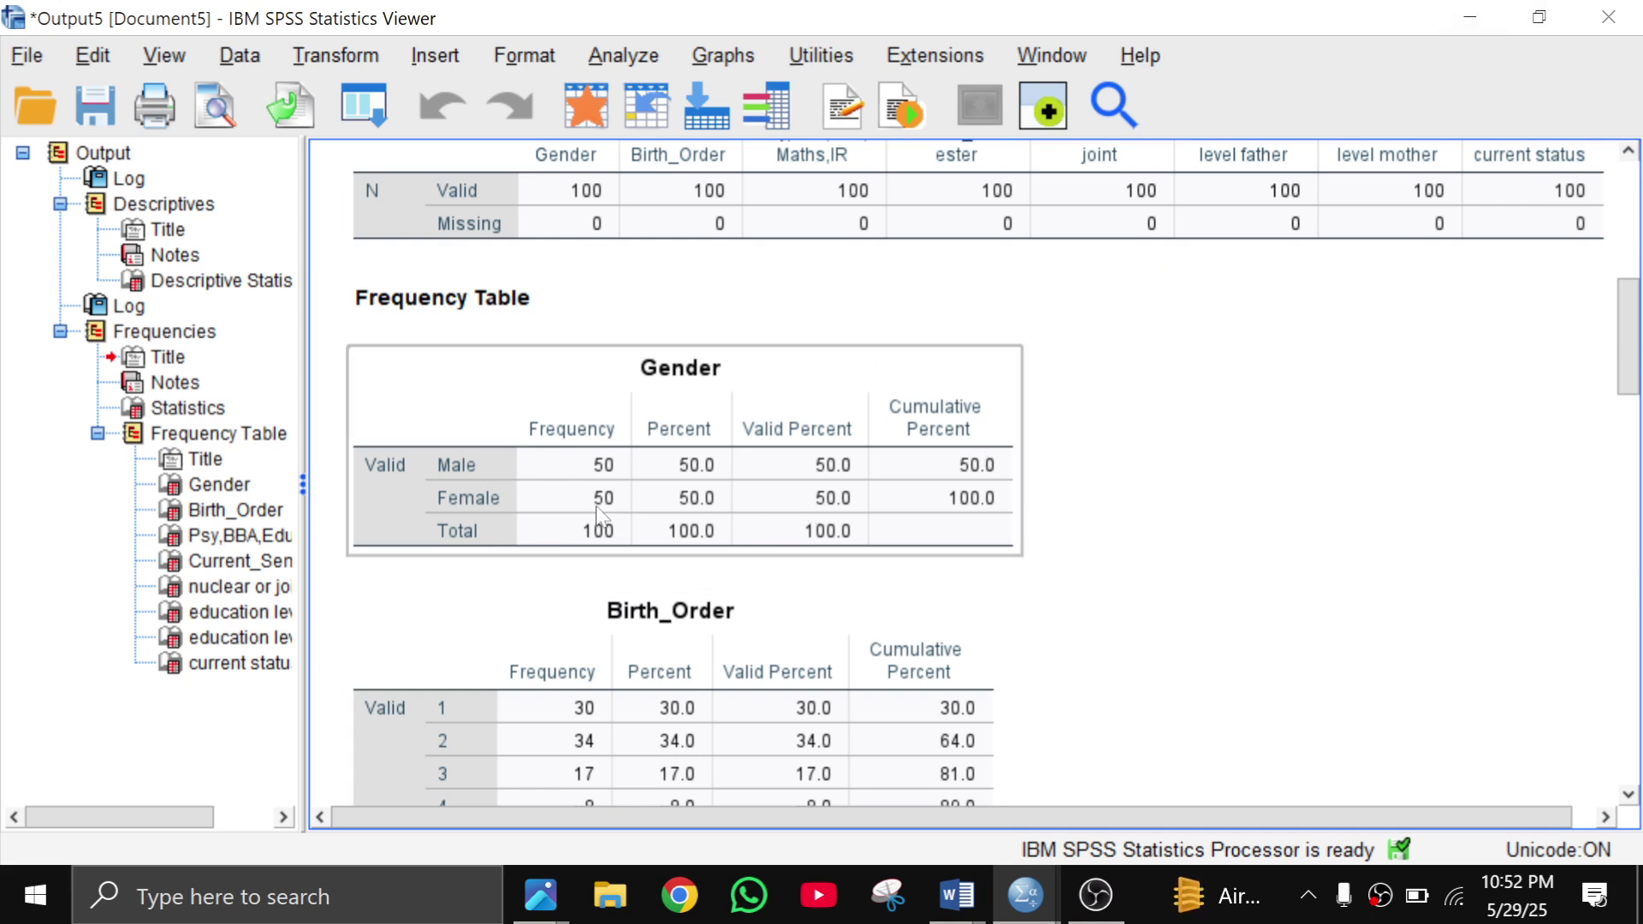
Return to the Word document, add a table row below Monthly imcome and enter "Gender" in its Variables column
left_click(1469, 18)
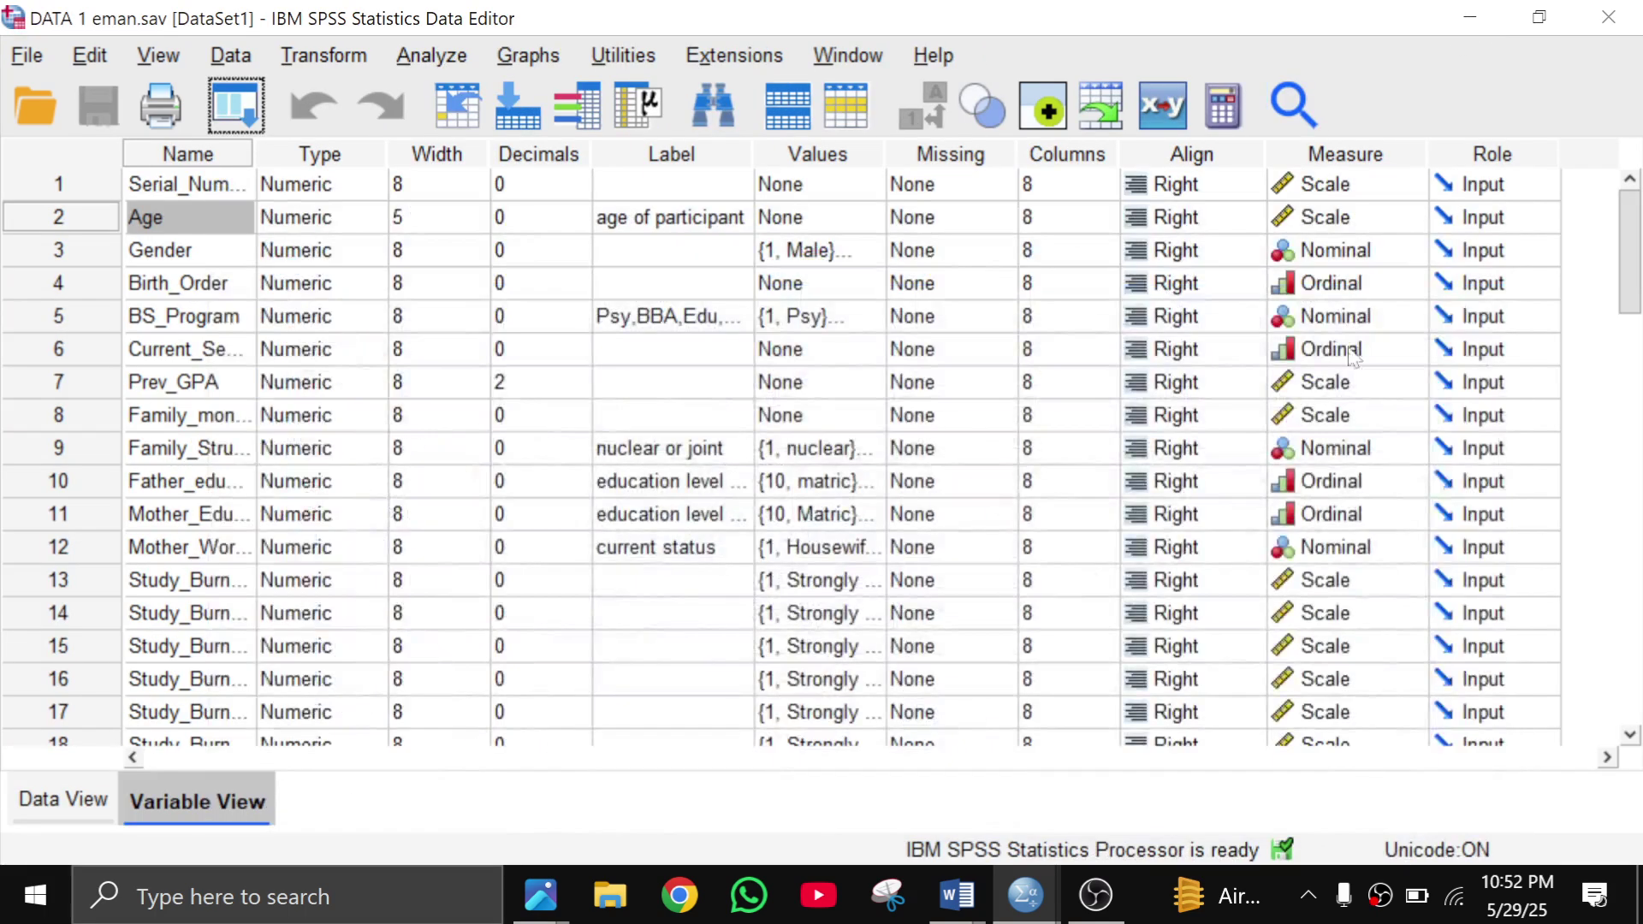
left_click(1472, 19)
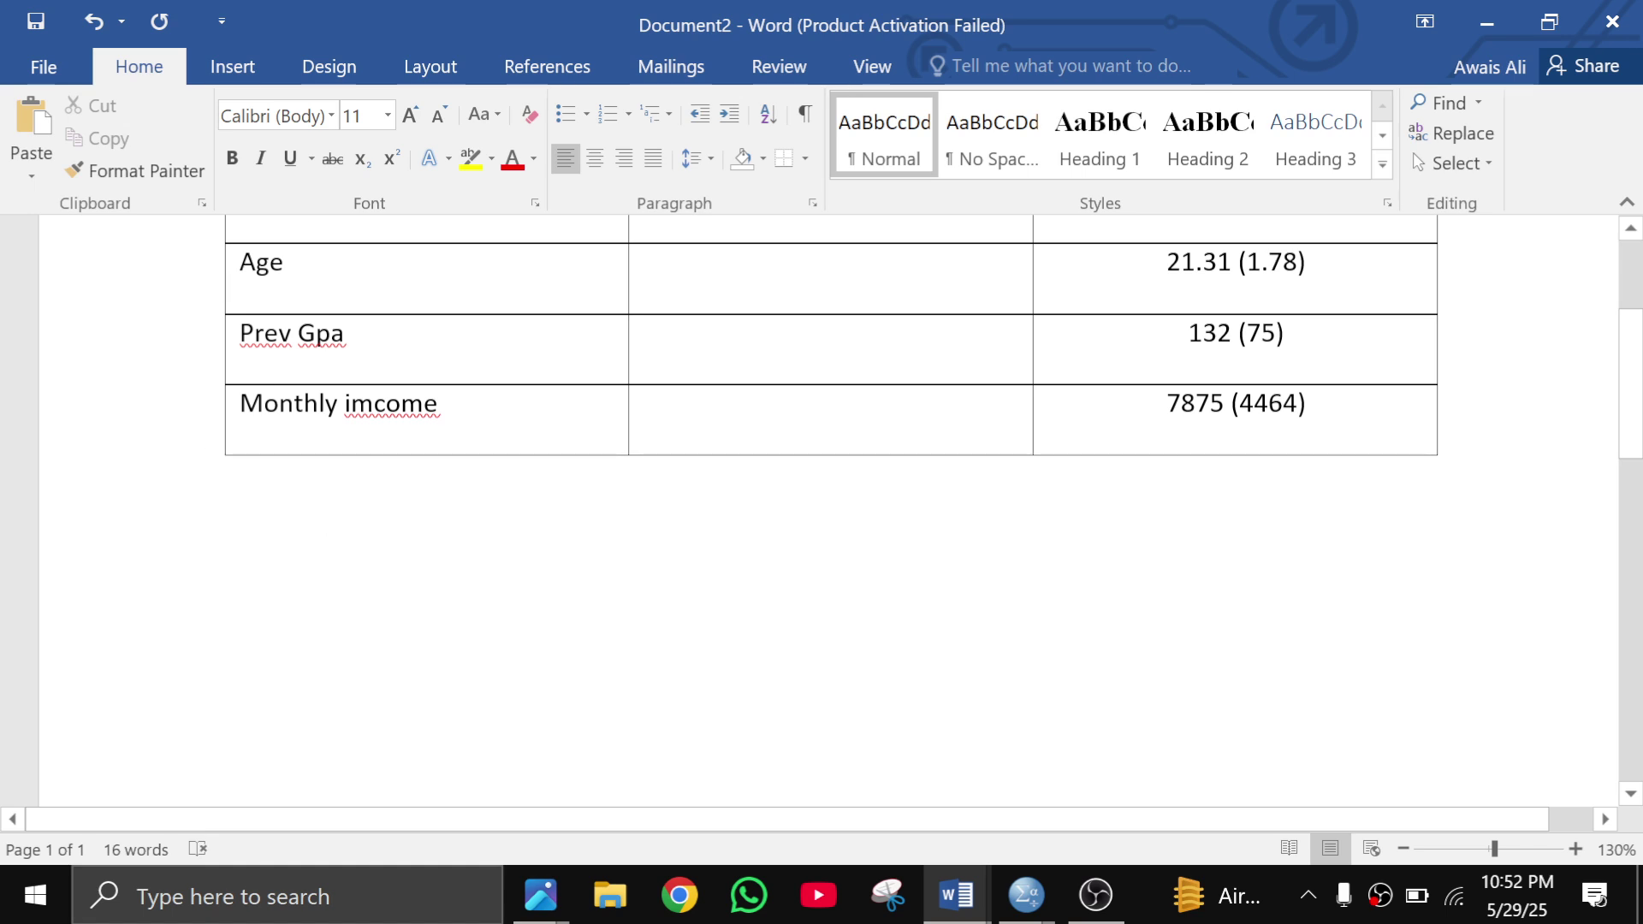
left_click(216, 456)
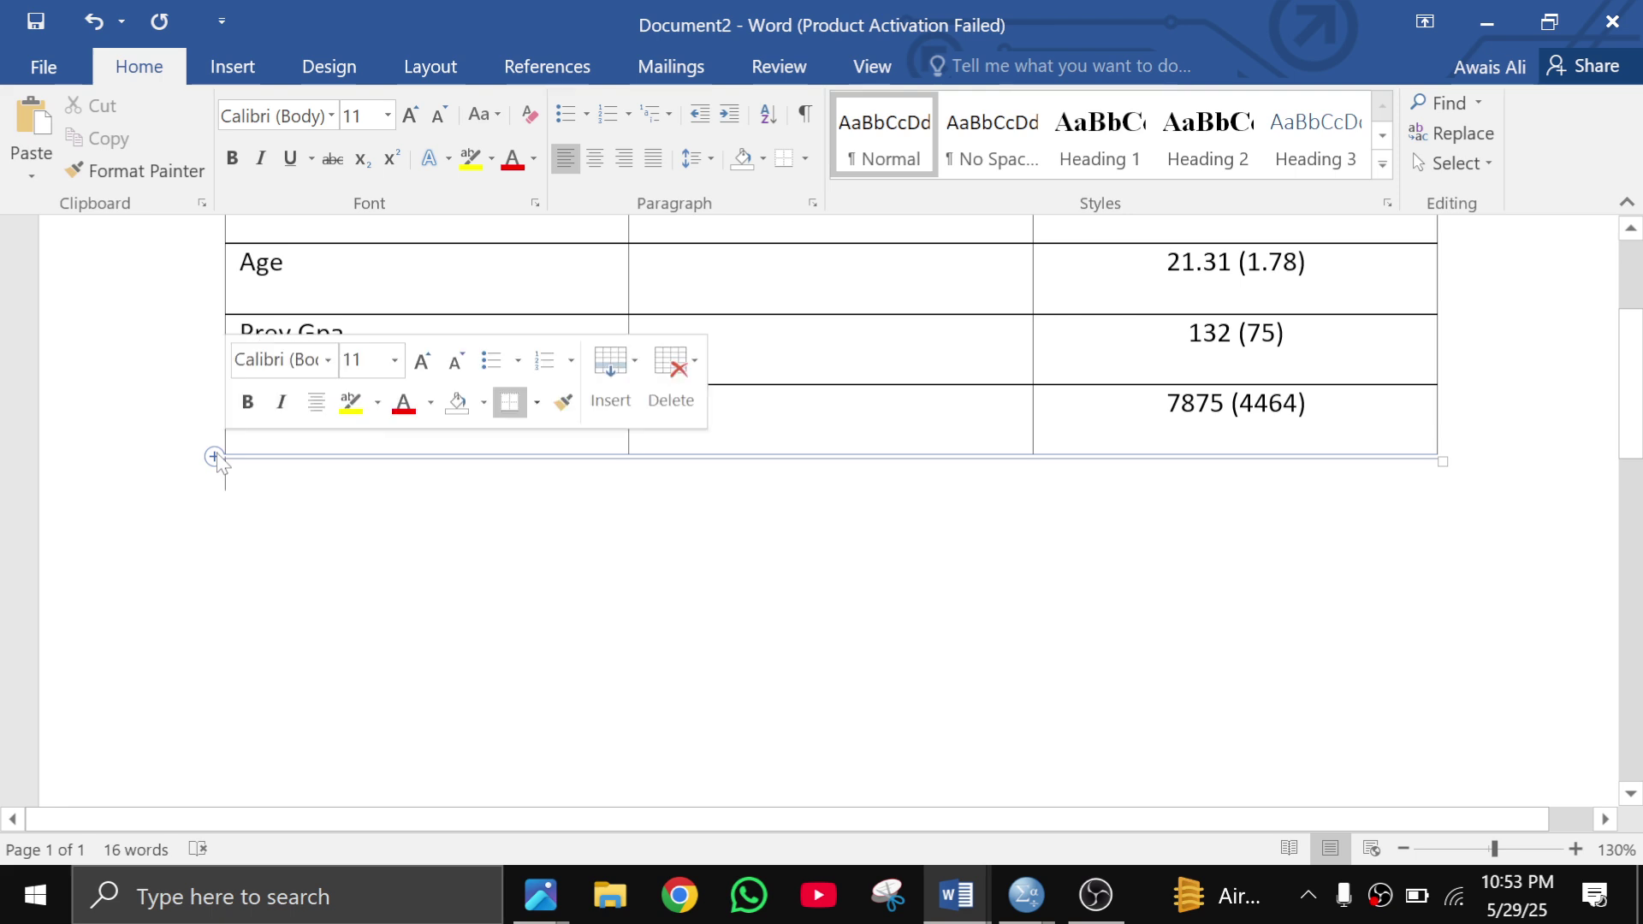
left_click(417, 471)
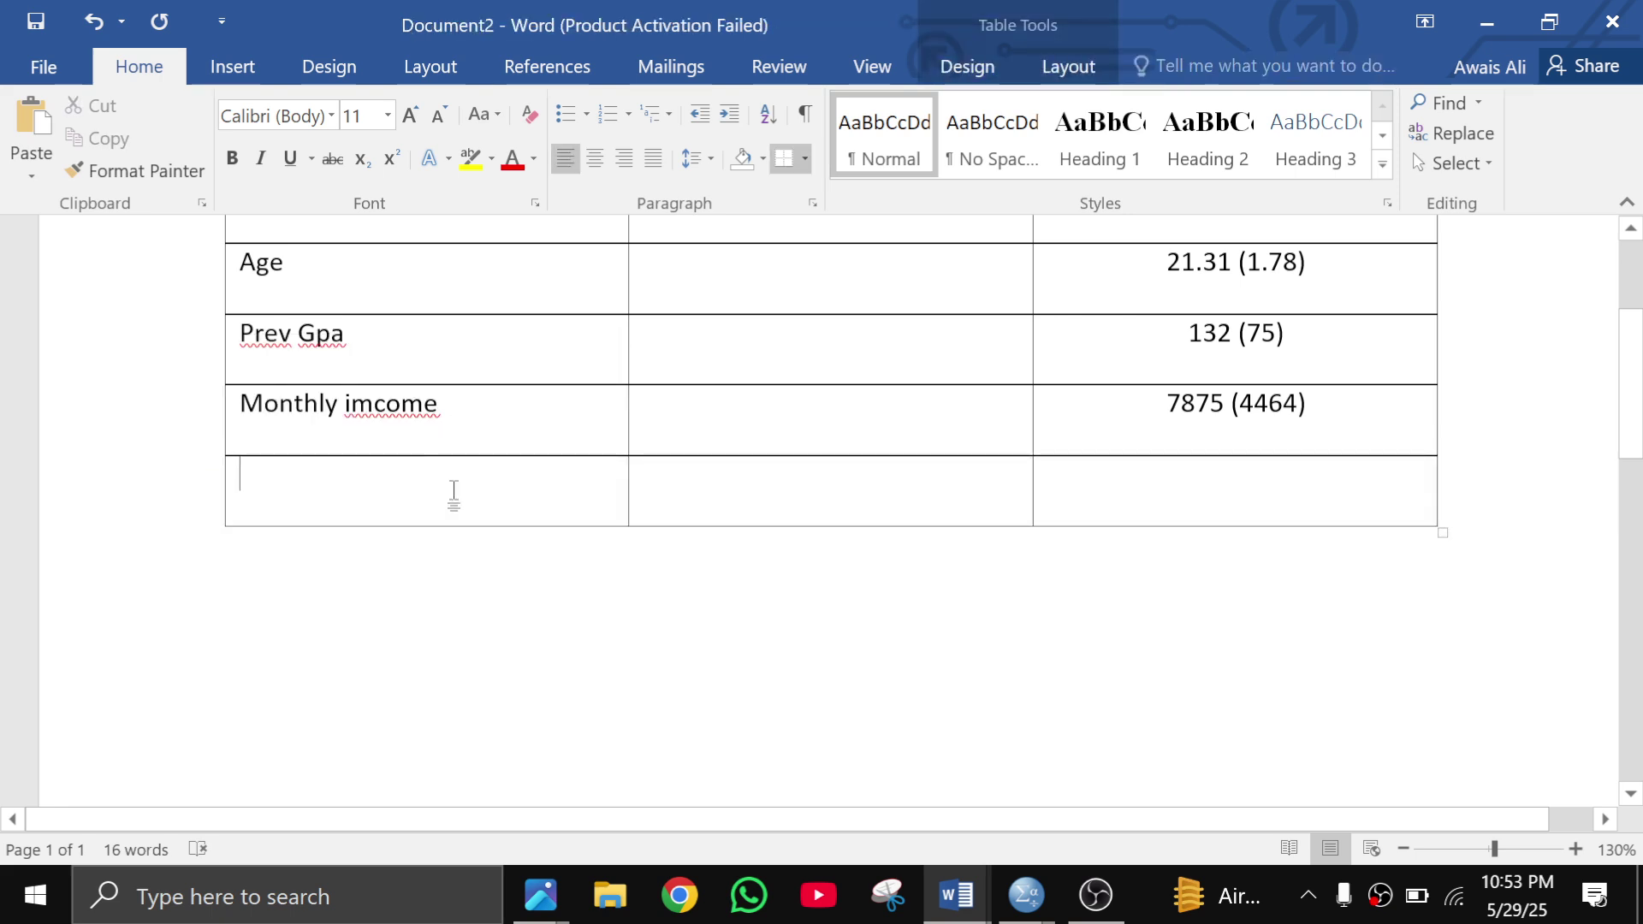
type("Gender")
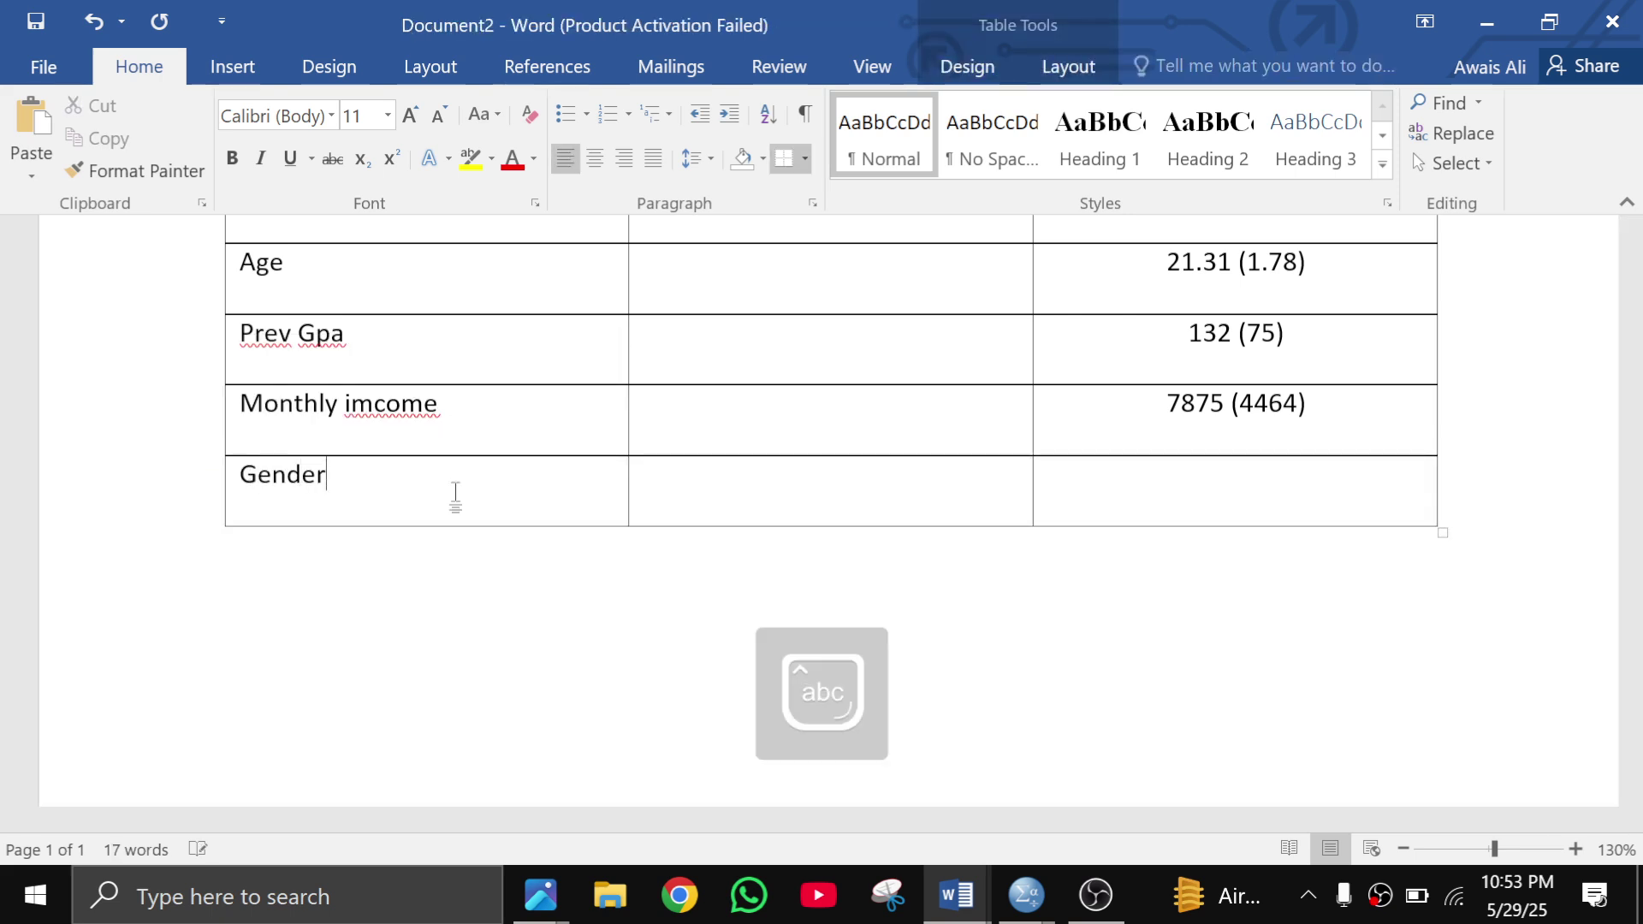
Add two rows below the Gender row and enter an indented "Male" in the first new row's Variables column
left_click(732, 490)
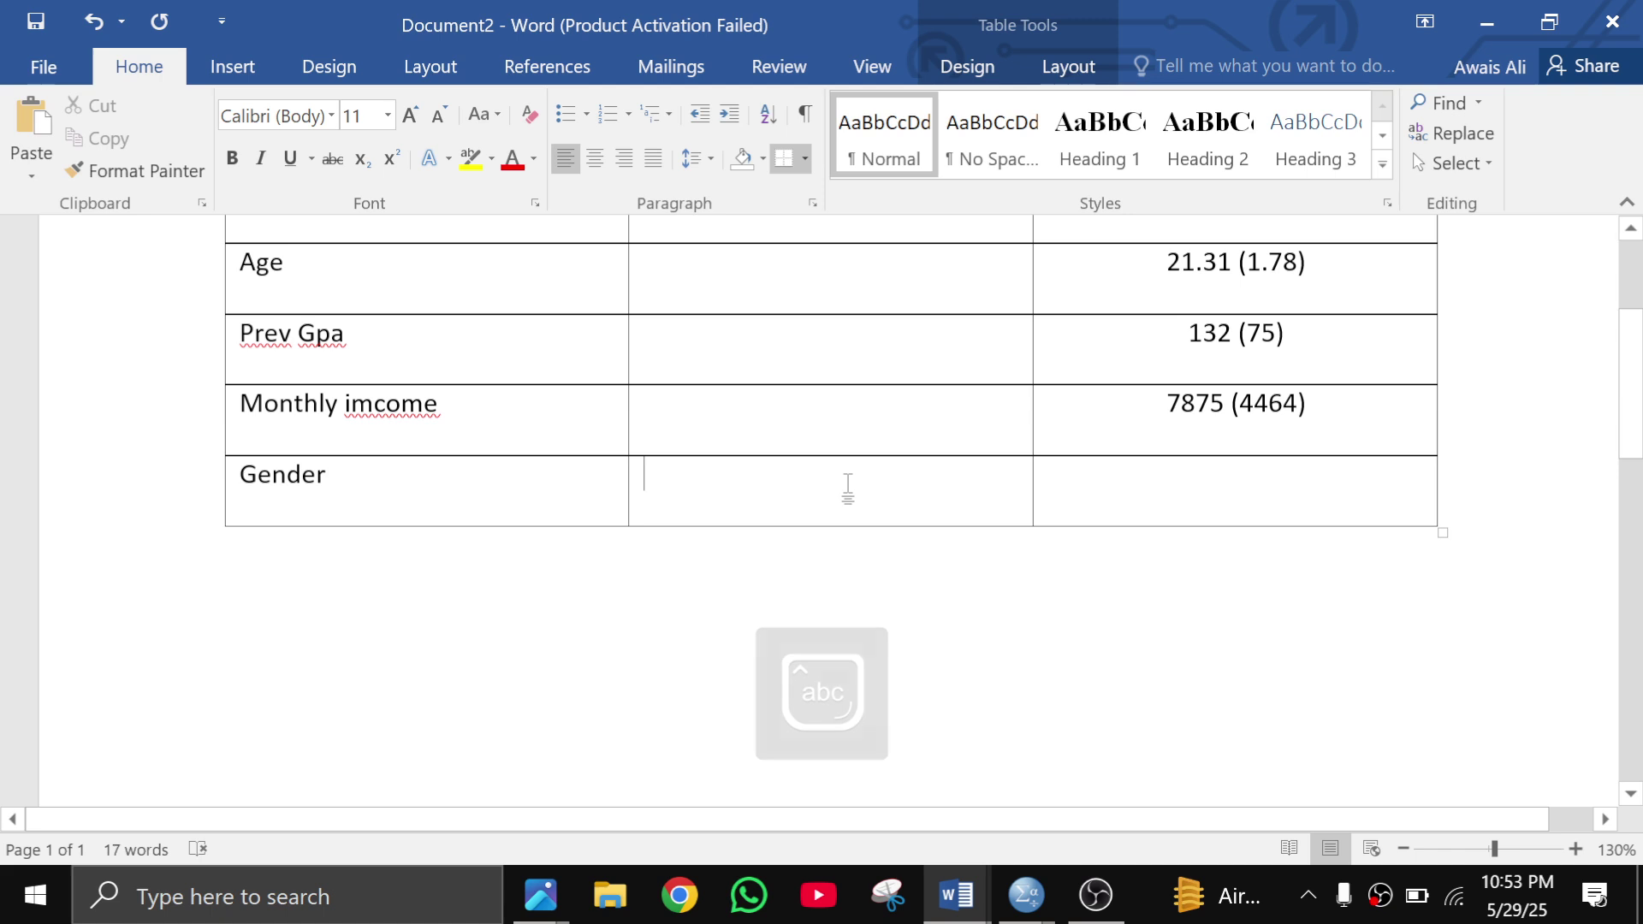
scroll(848, 488, "up", 2)
scroll(848, 487, "down", 2)
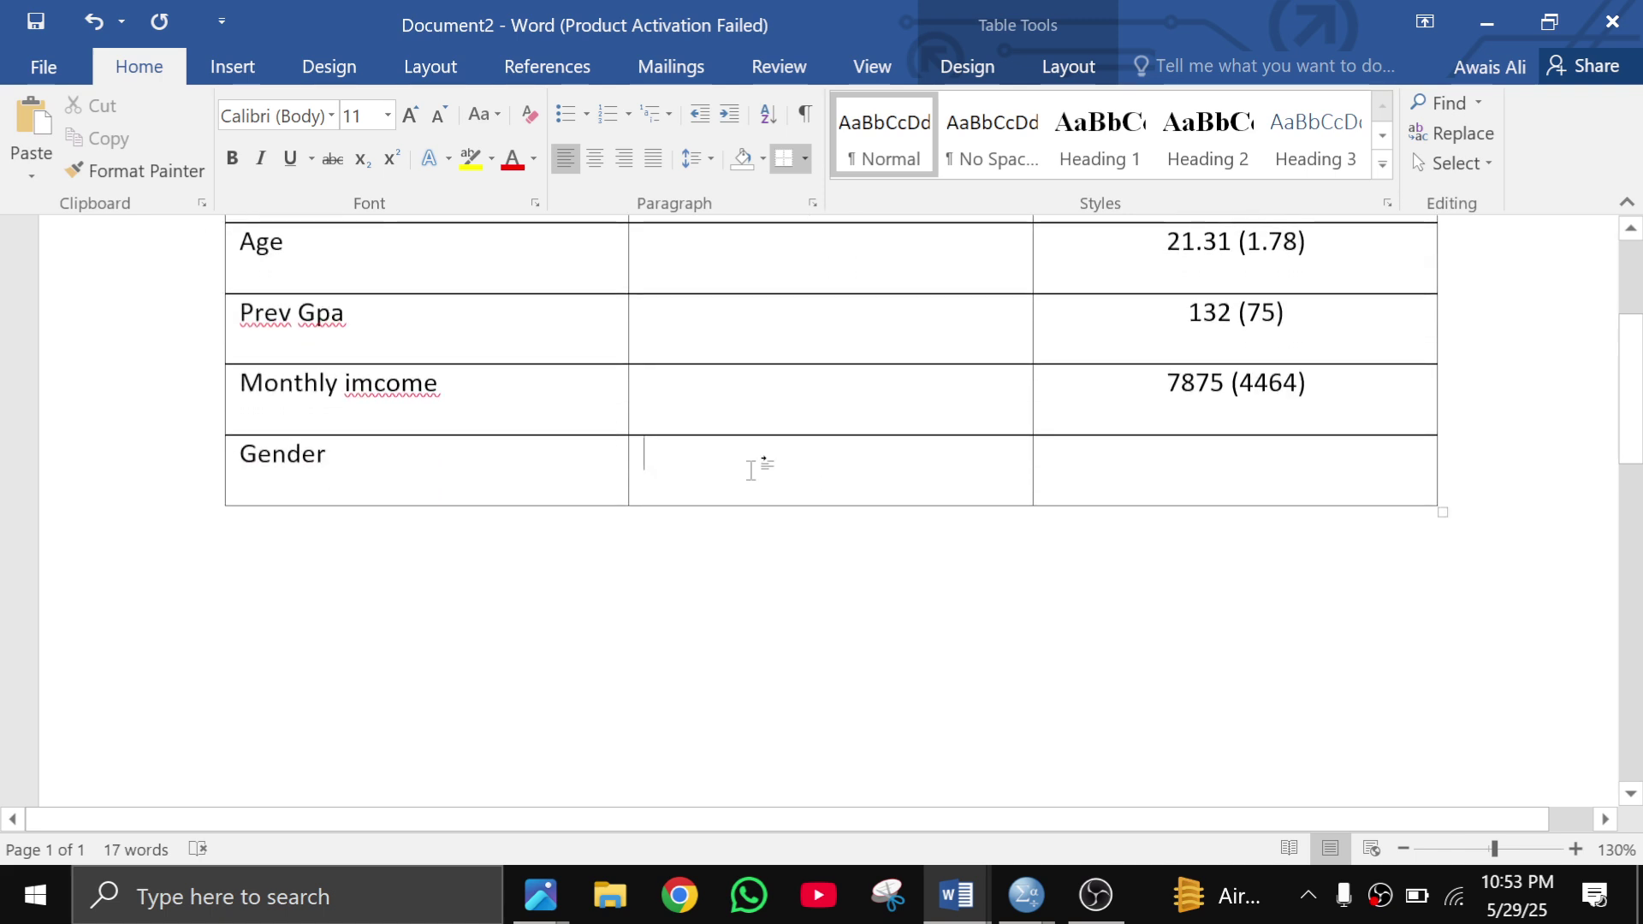
left_click(214, 506)
left_click(277, 553)
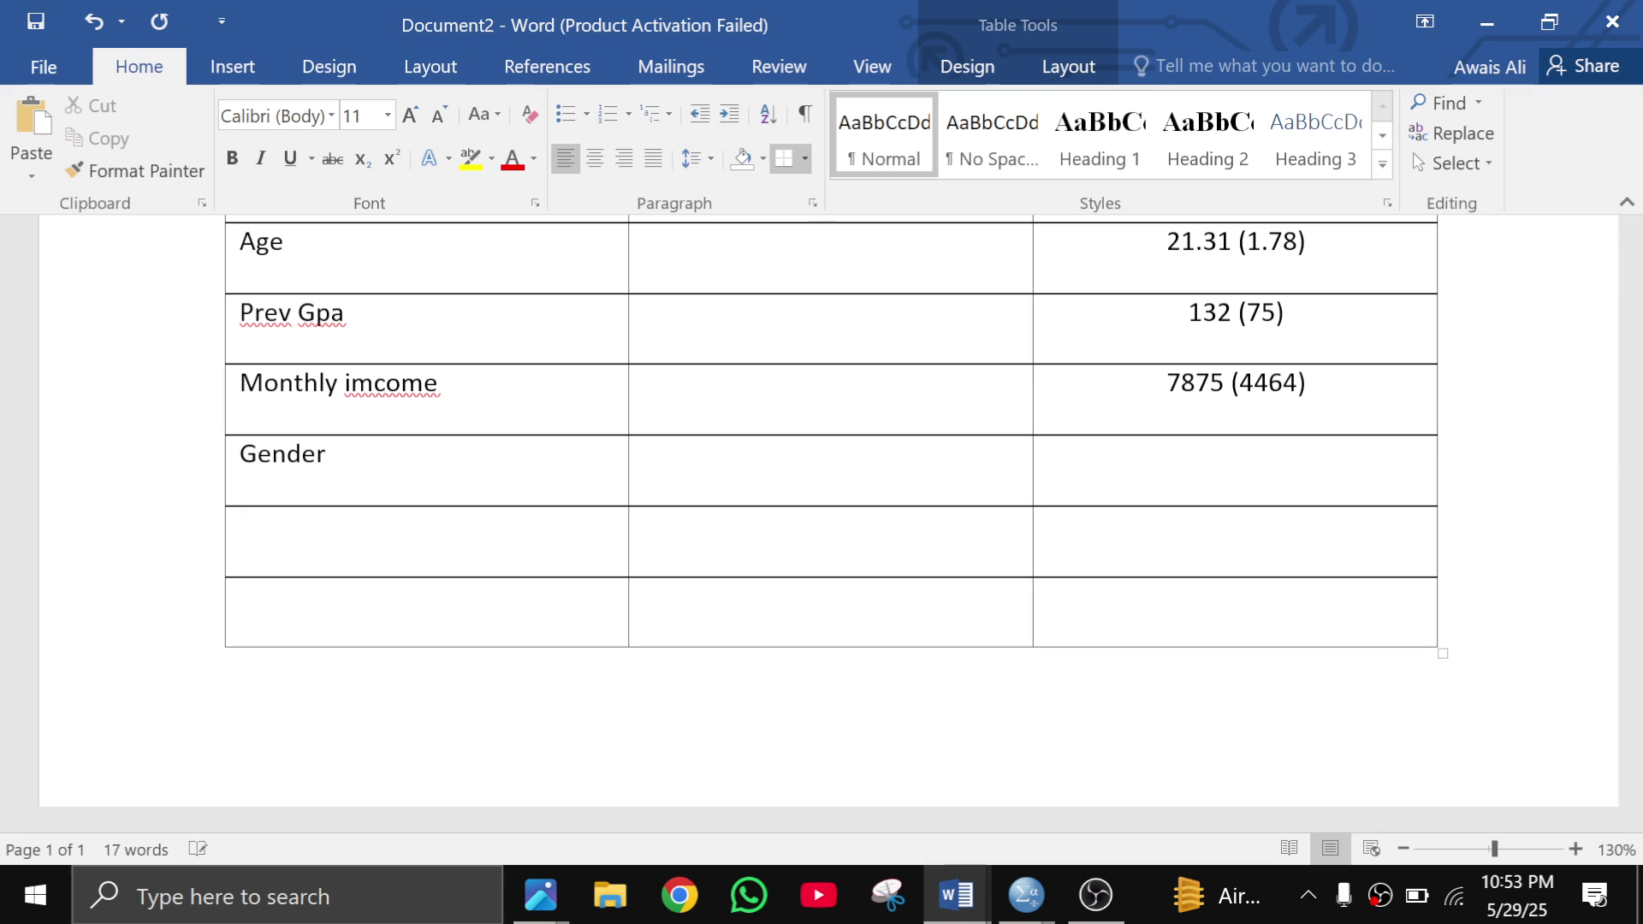
type("Male")
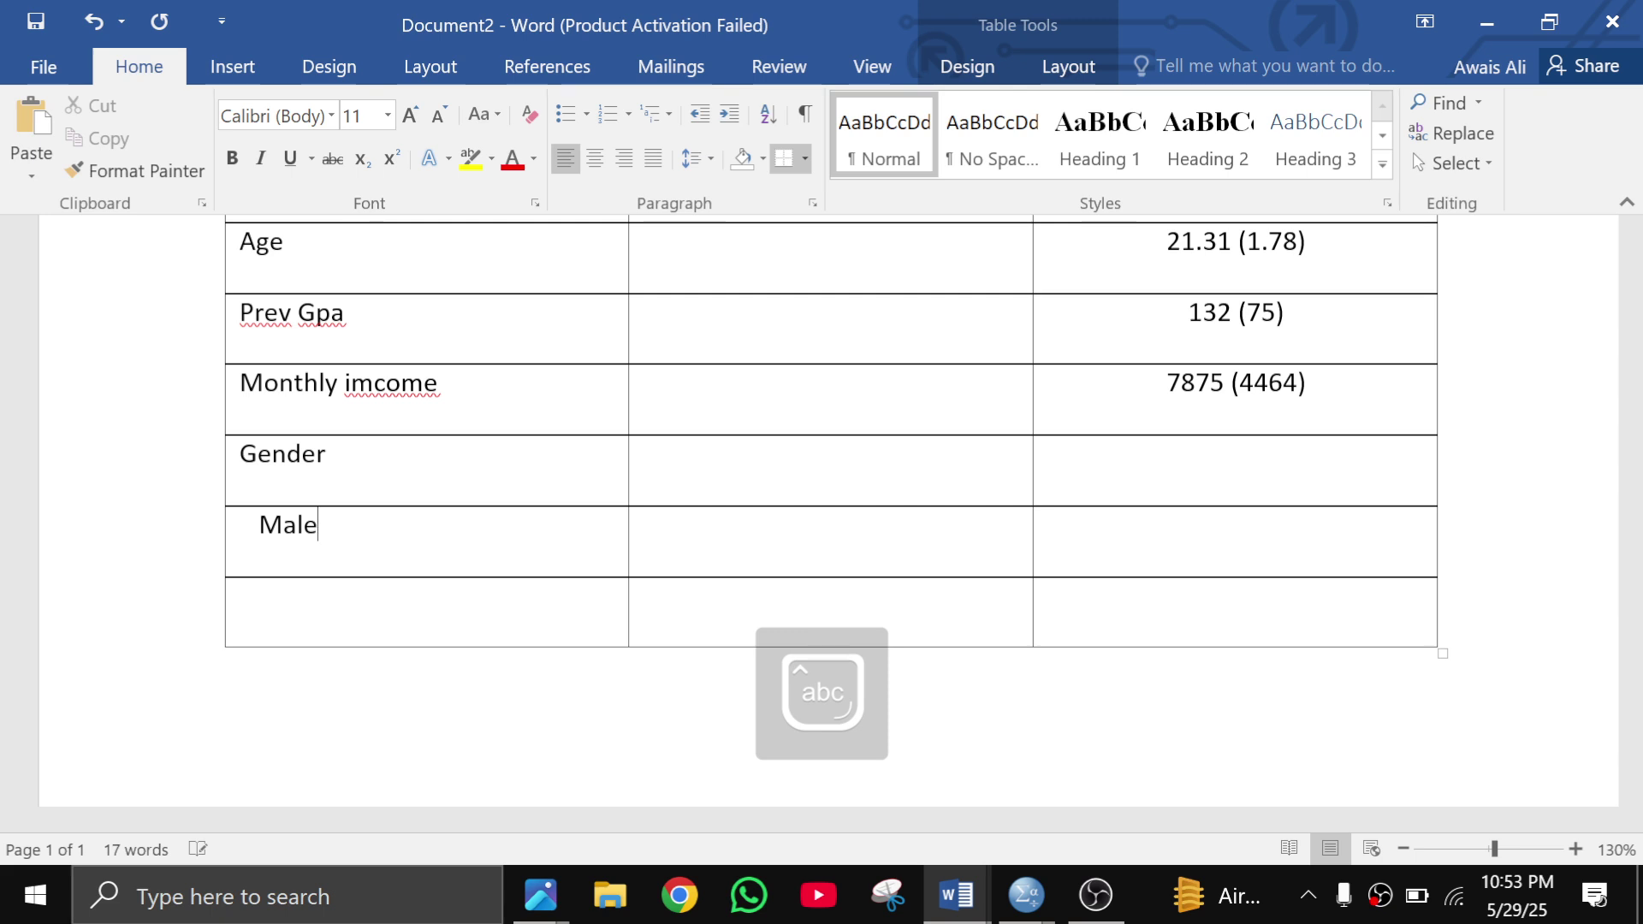
Enter an indented "Female" in the row below Male and bold the variable names from Age to Gender
left_click(241, 595)
type("Female")
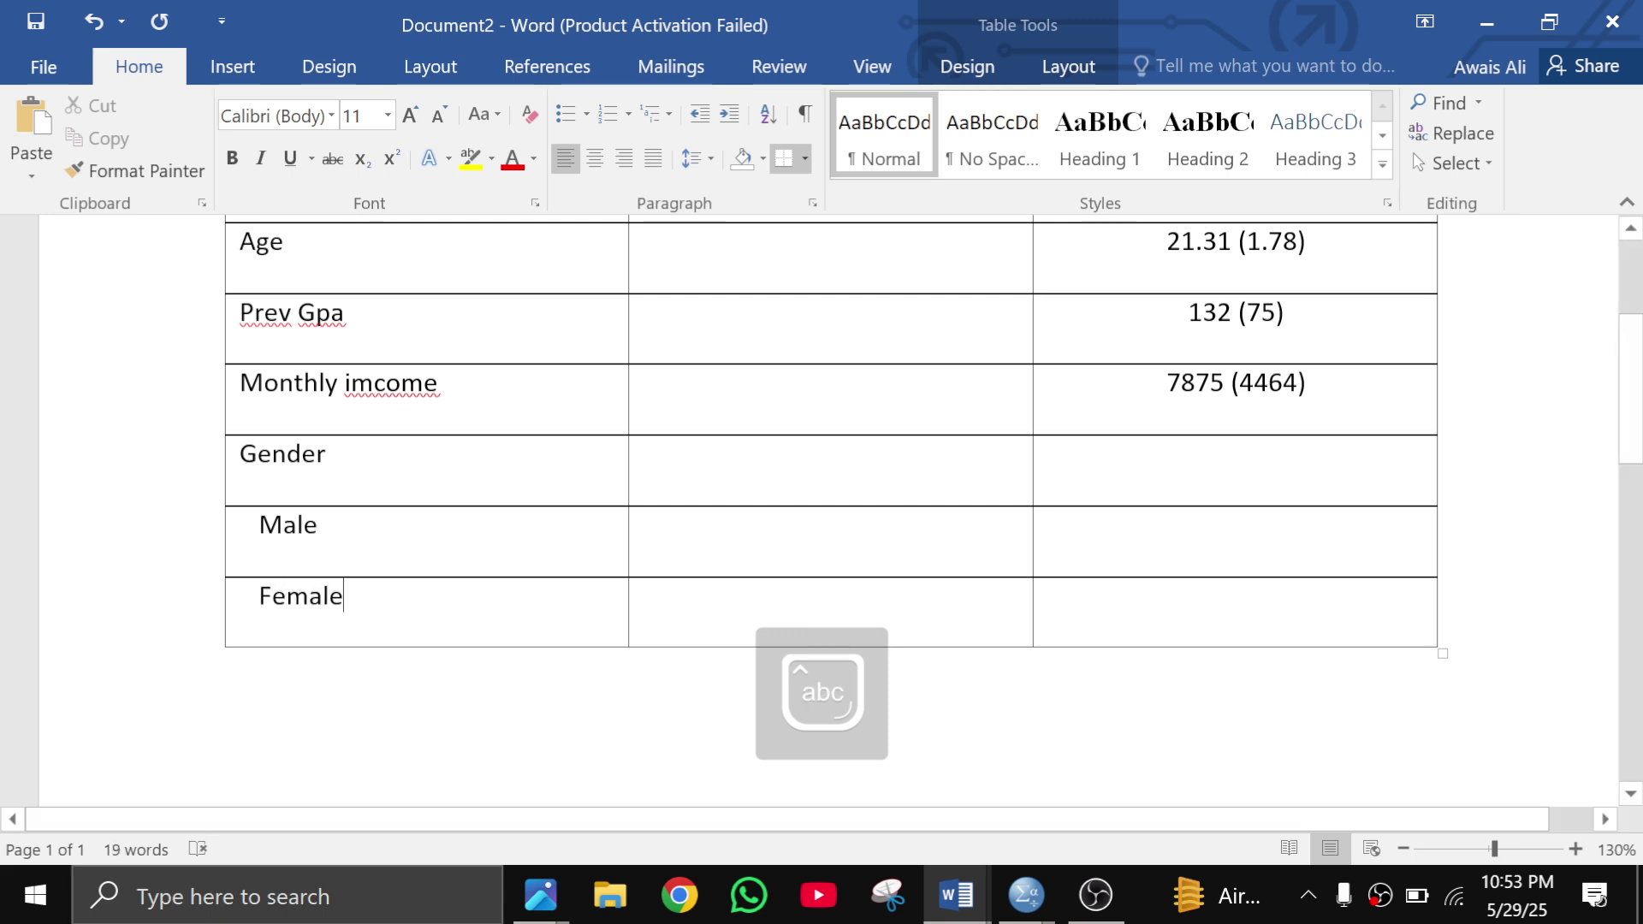
left_click_drag(311, 459, 241, 276)
key("ctrl+b")
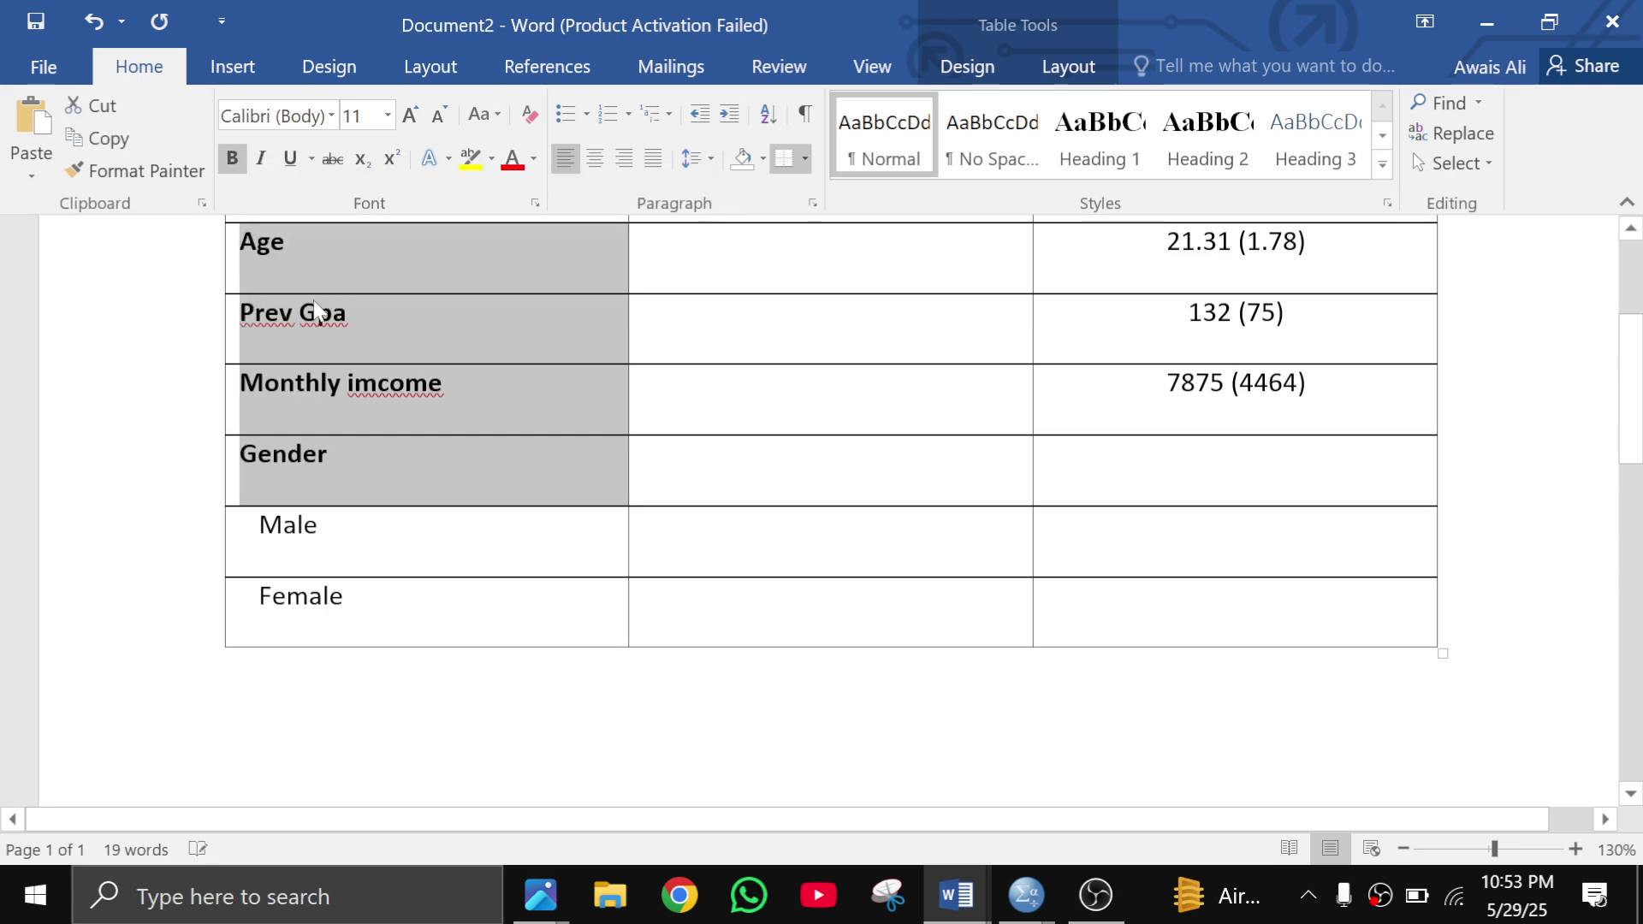
Enter centered frequencies and percentages of "50 (50)" for both Male and Female in the middle column
left_click(317, 525)
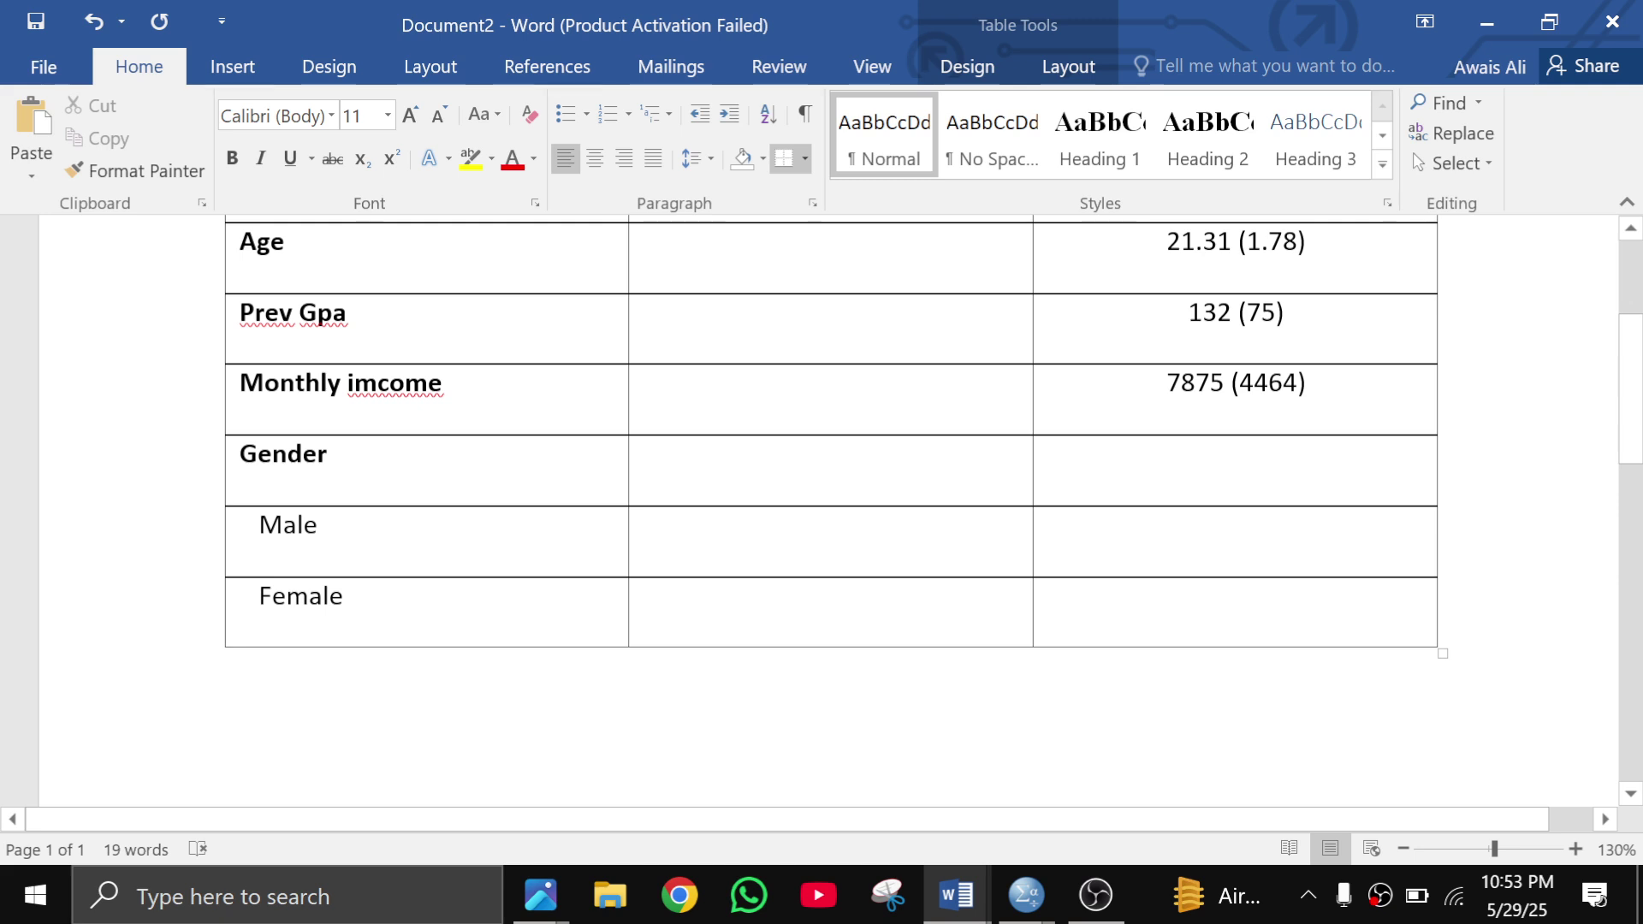
key("Tab")
key("ctrl+e")
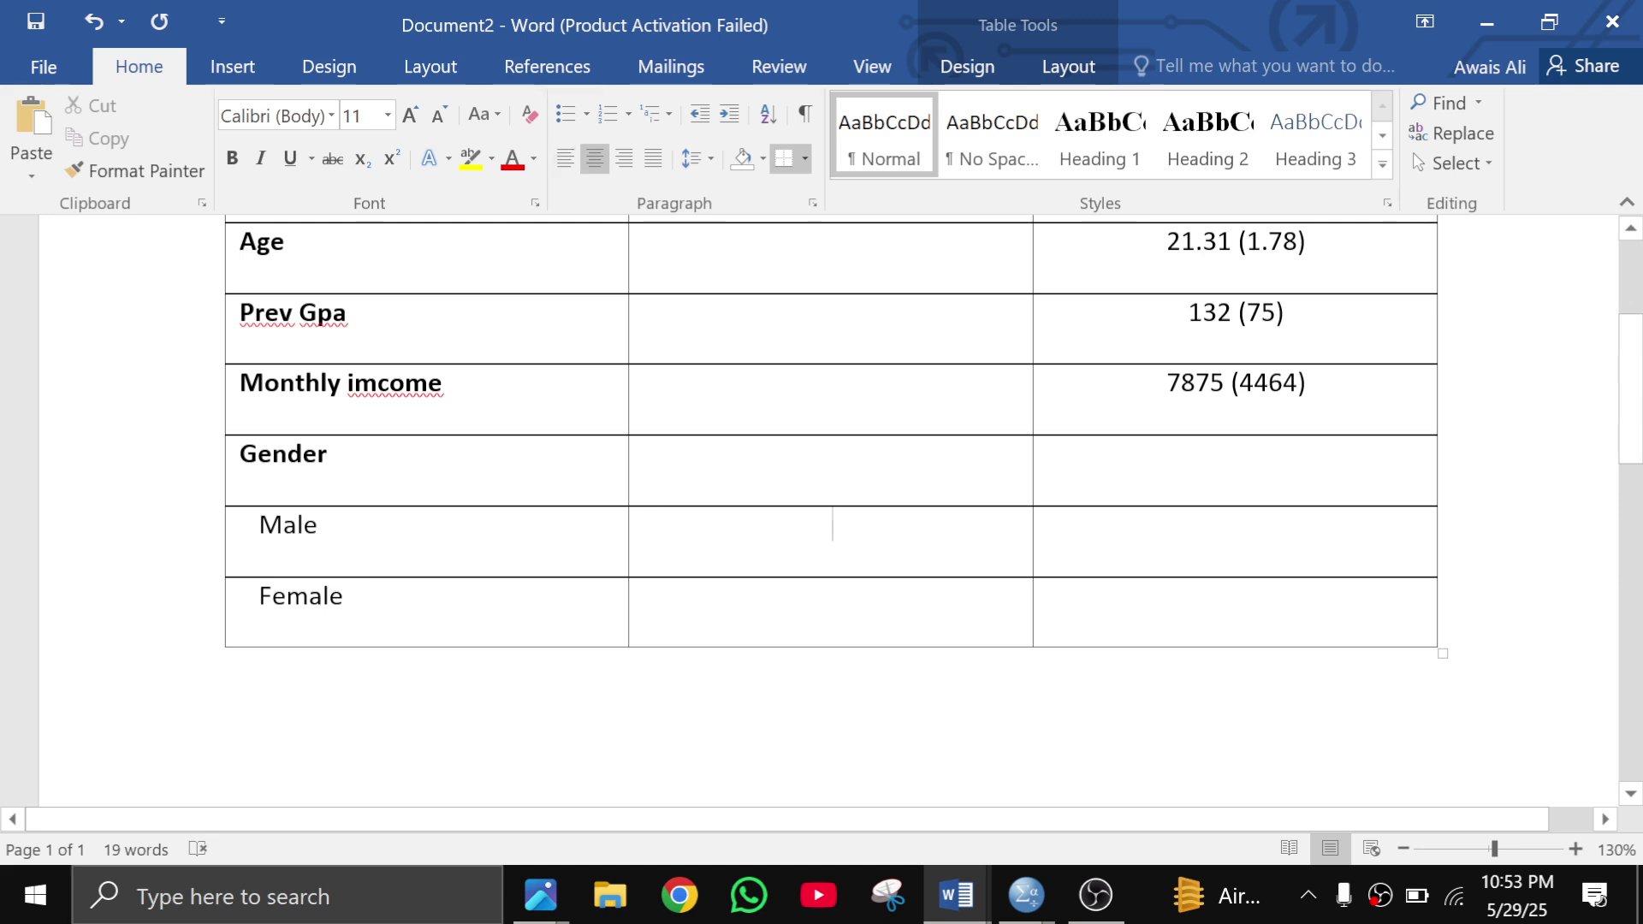
type("50")
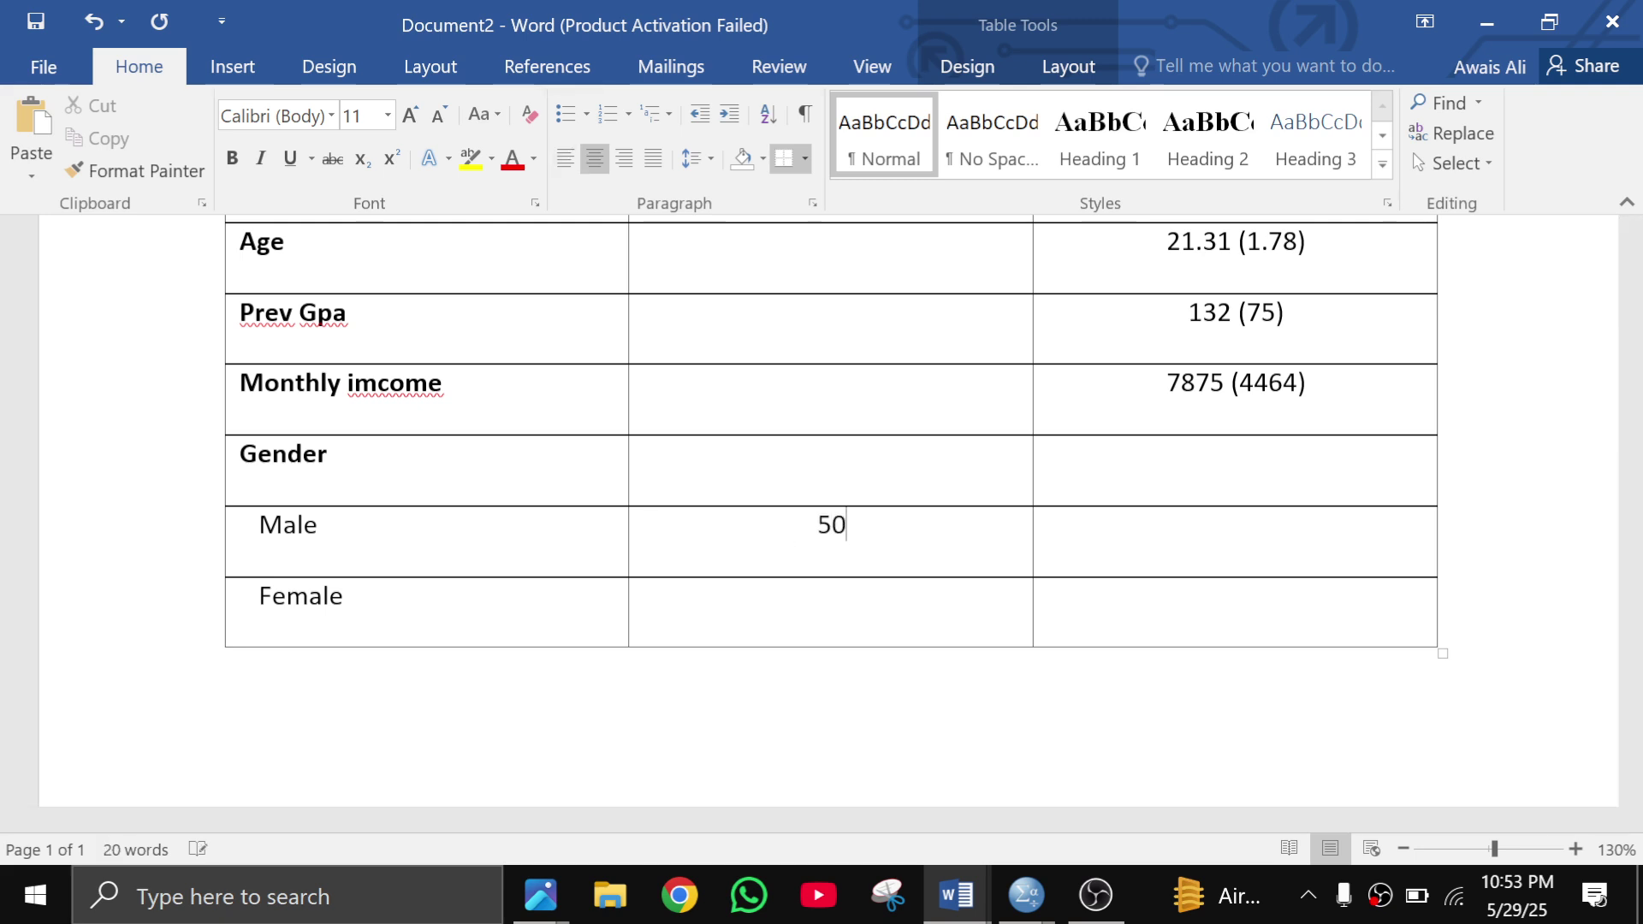
type(" (50")
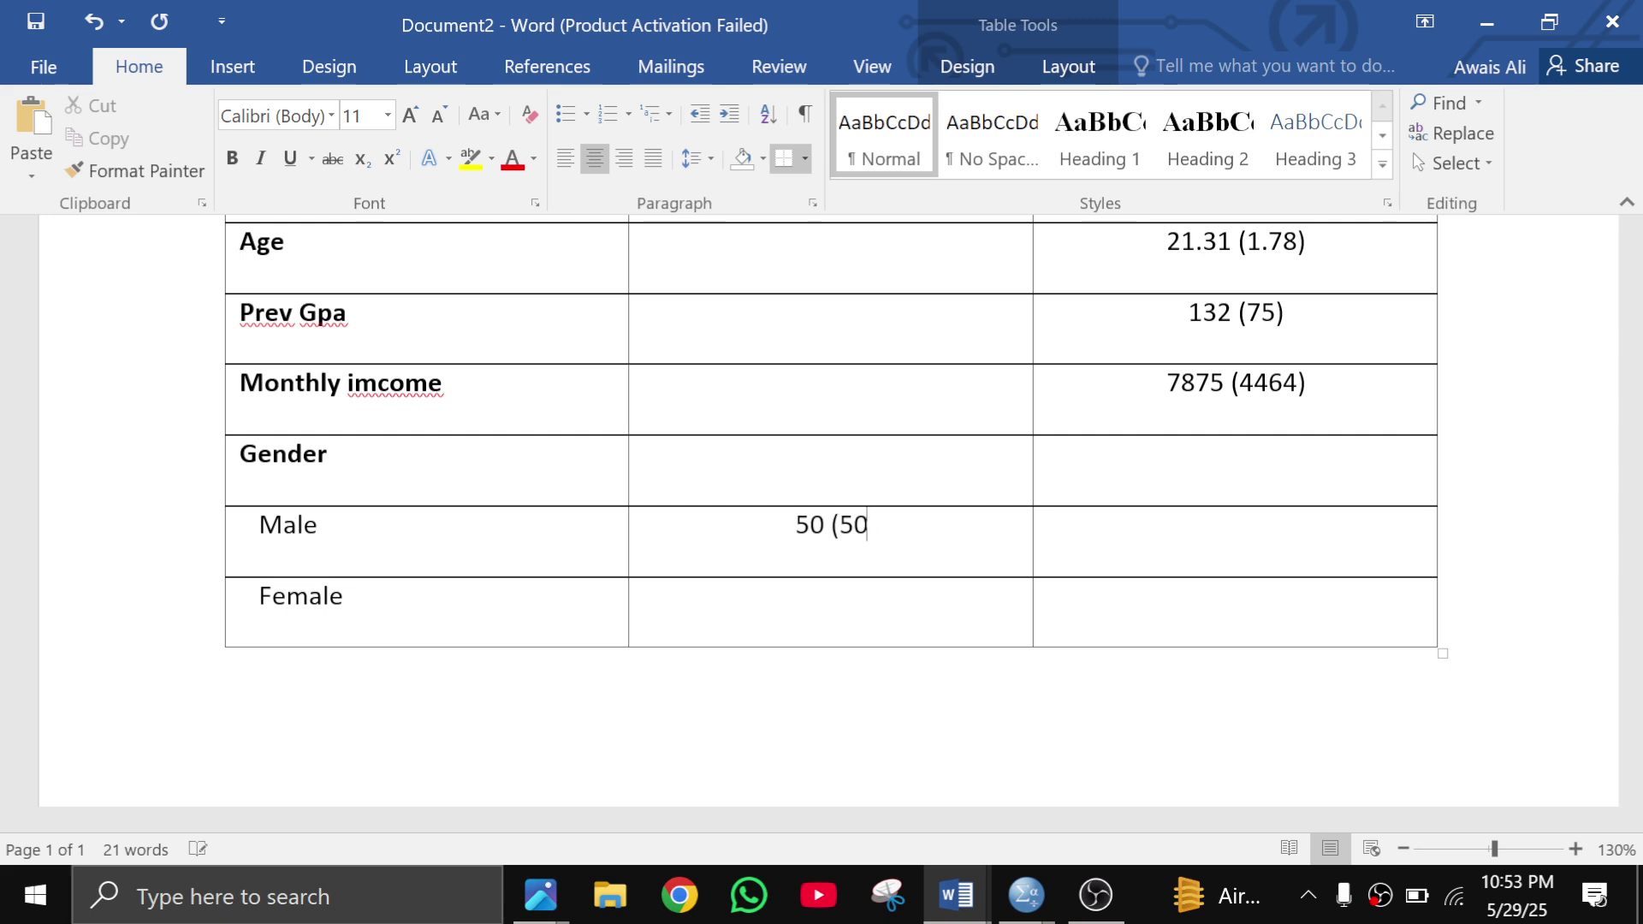
type(")")
left_click(644, 597)
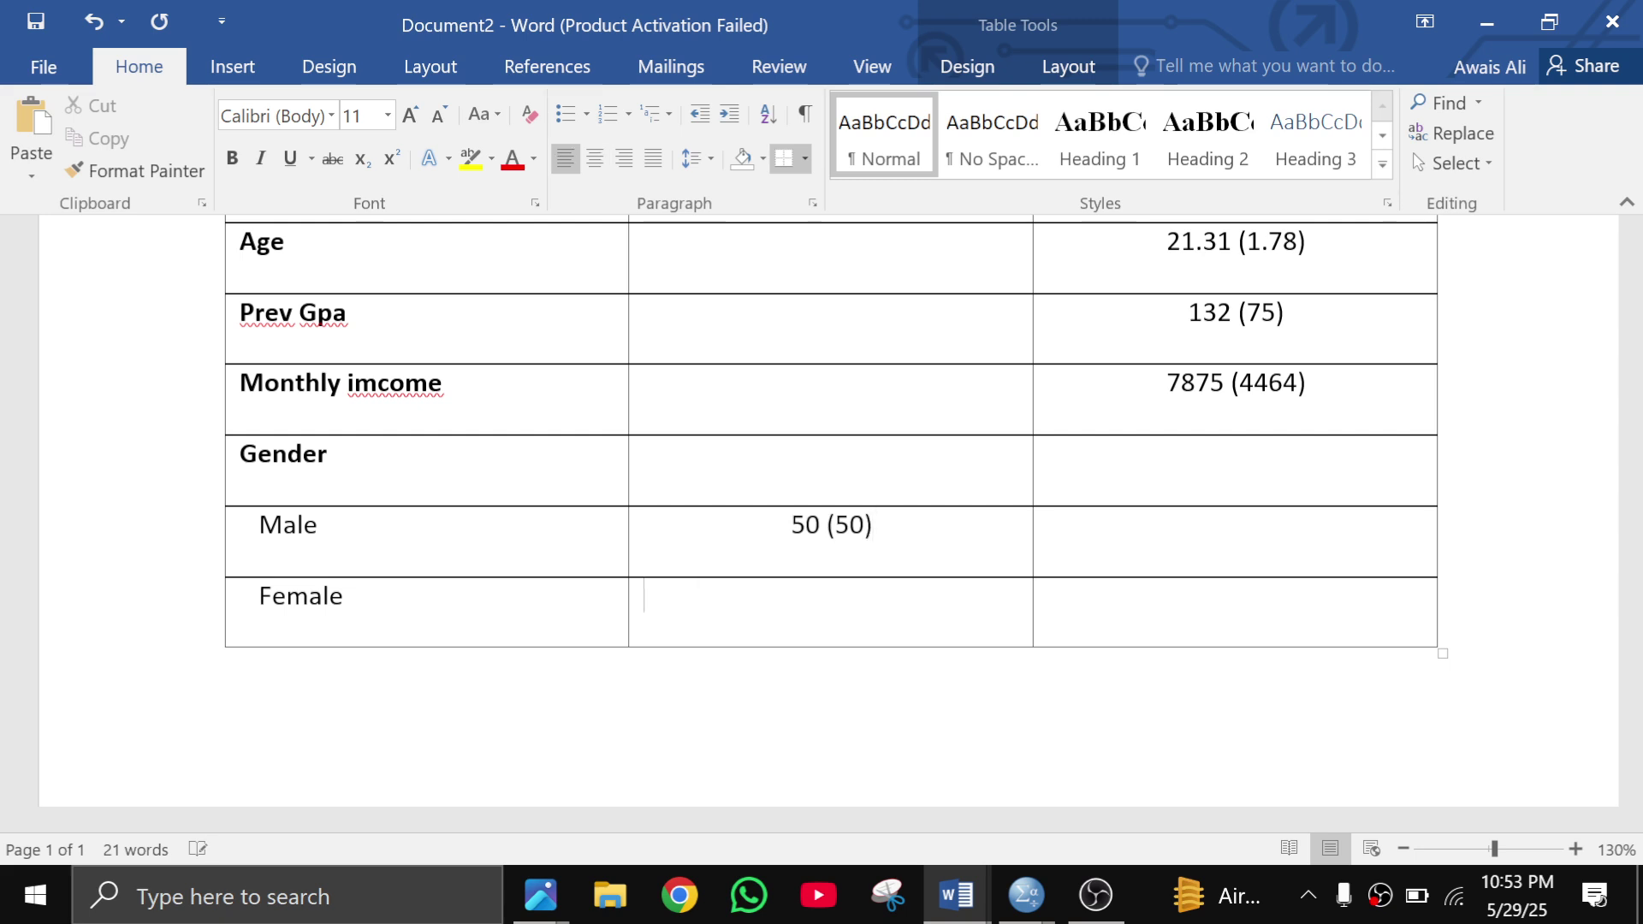
key("ctrl+e")
type("50")
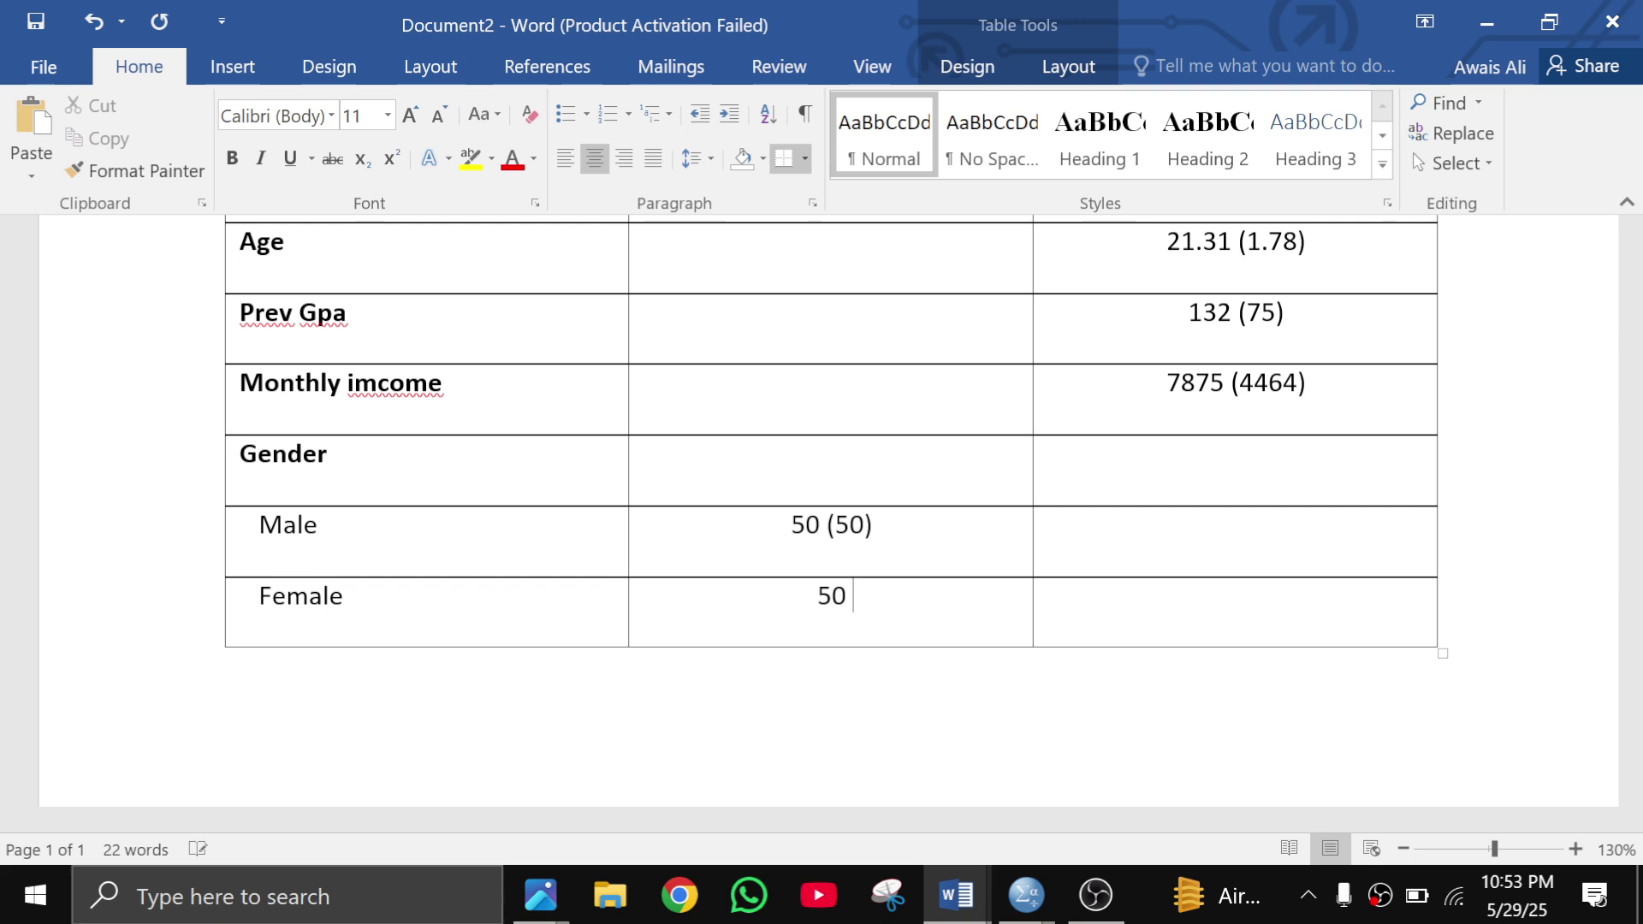
type(" (50)")
Add a table row below Female and check the Birth_Order frequency table in the SPSS output
scroll(821, 514, "down", 1, "ctrl")
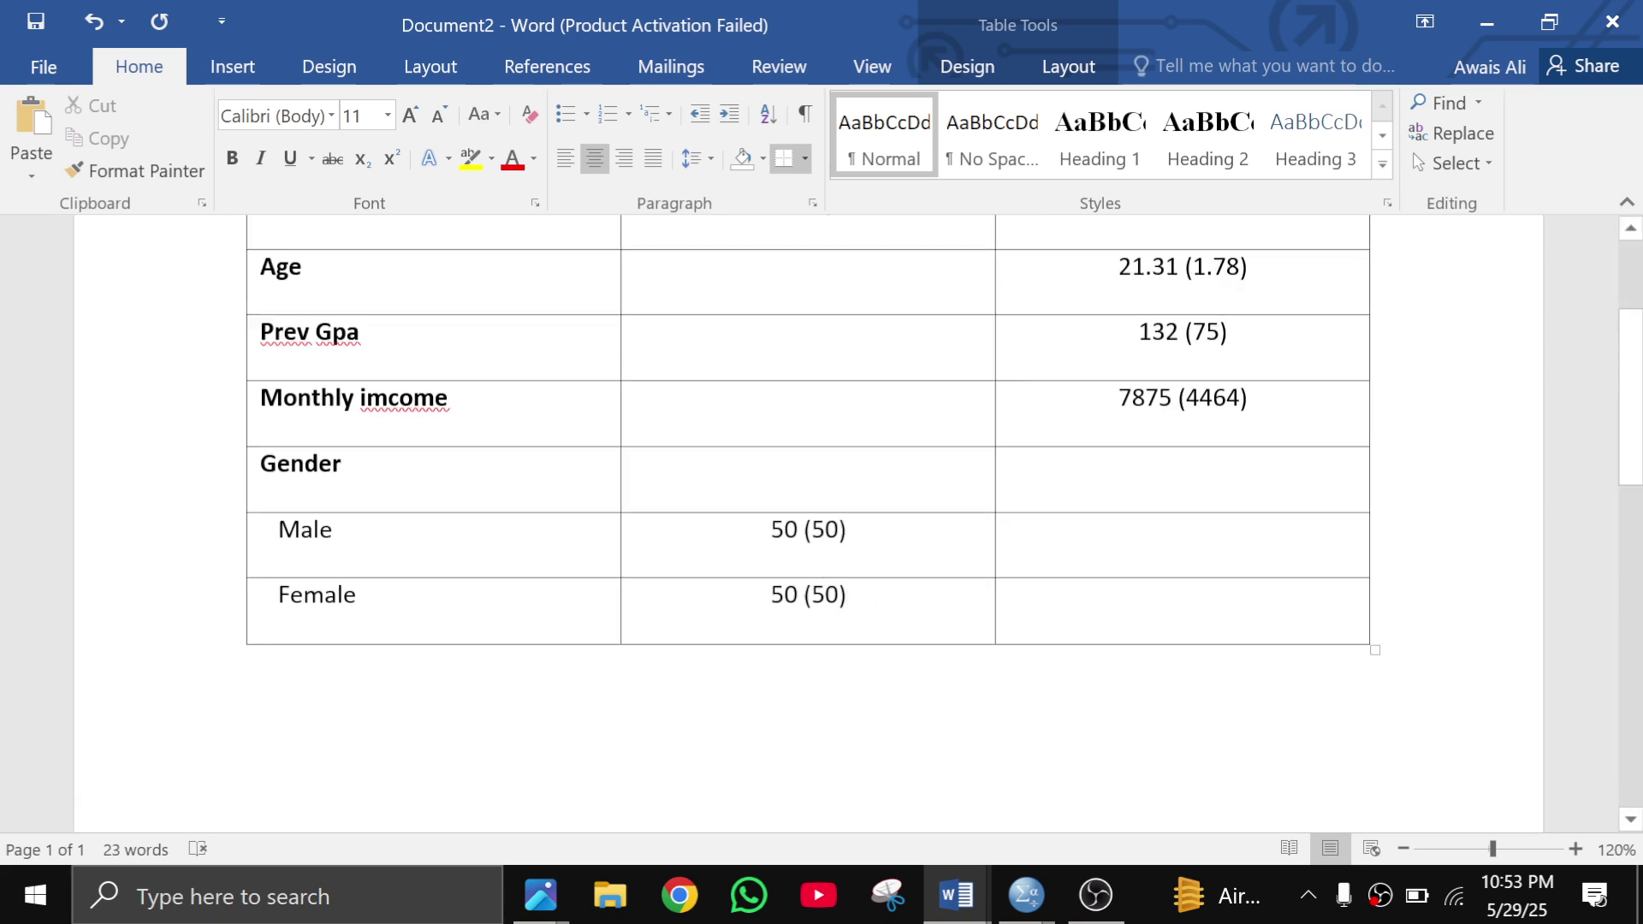
scroll(822, 514, "up", 2)
scroll(822, 513, "down", 3)
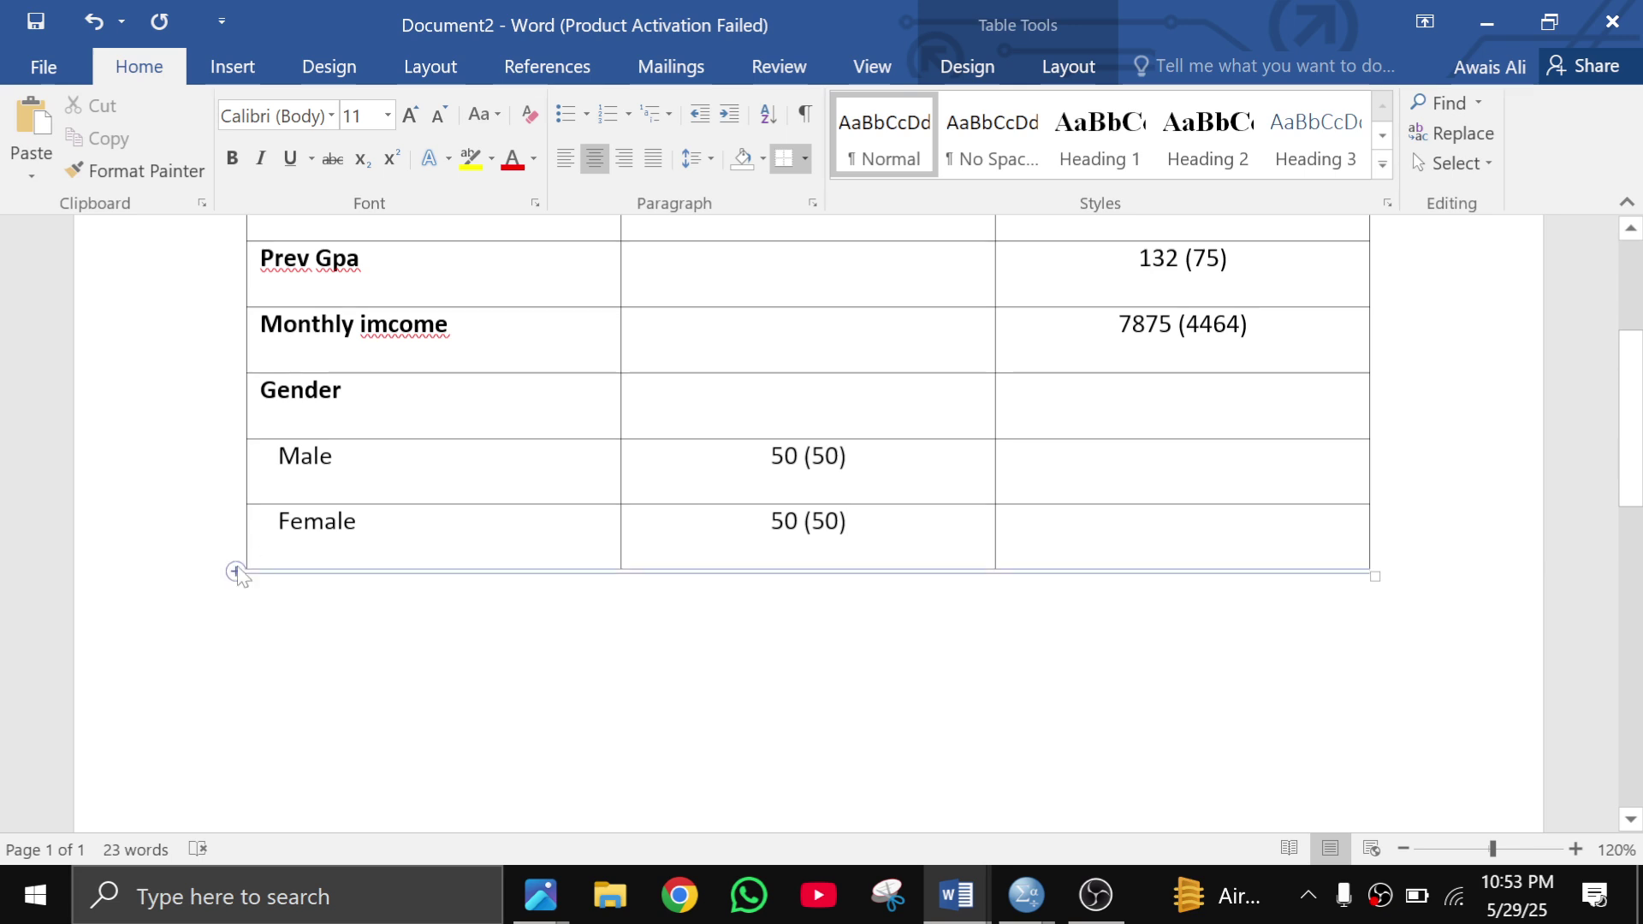
left_click(236, 570)
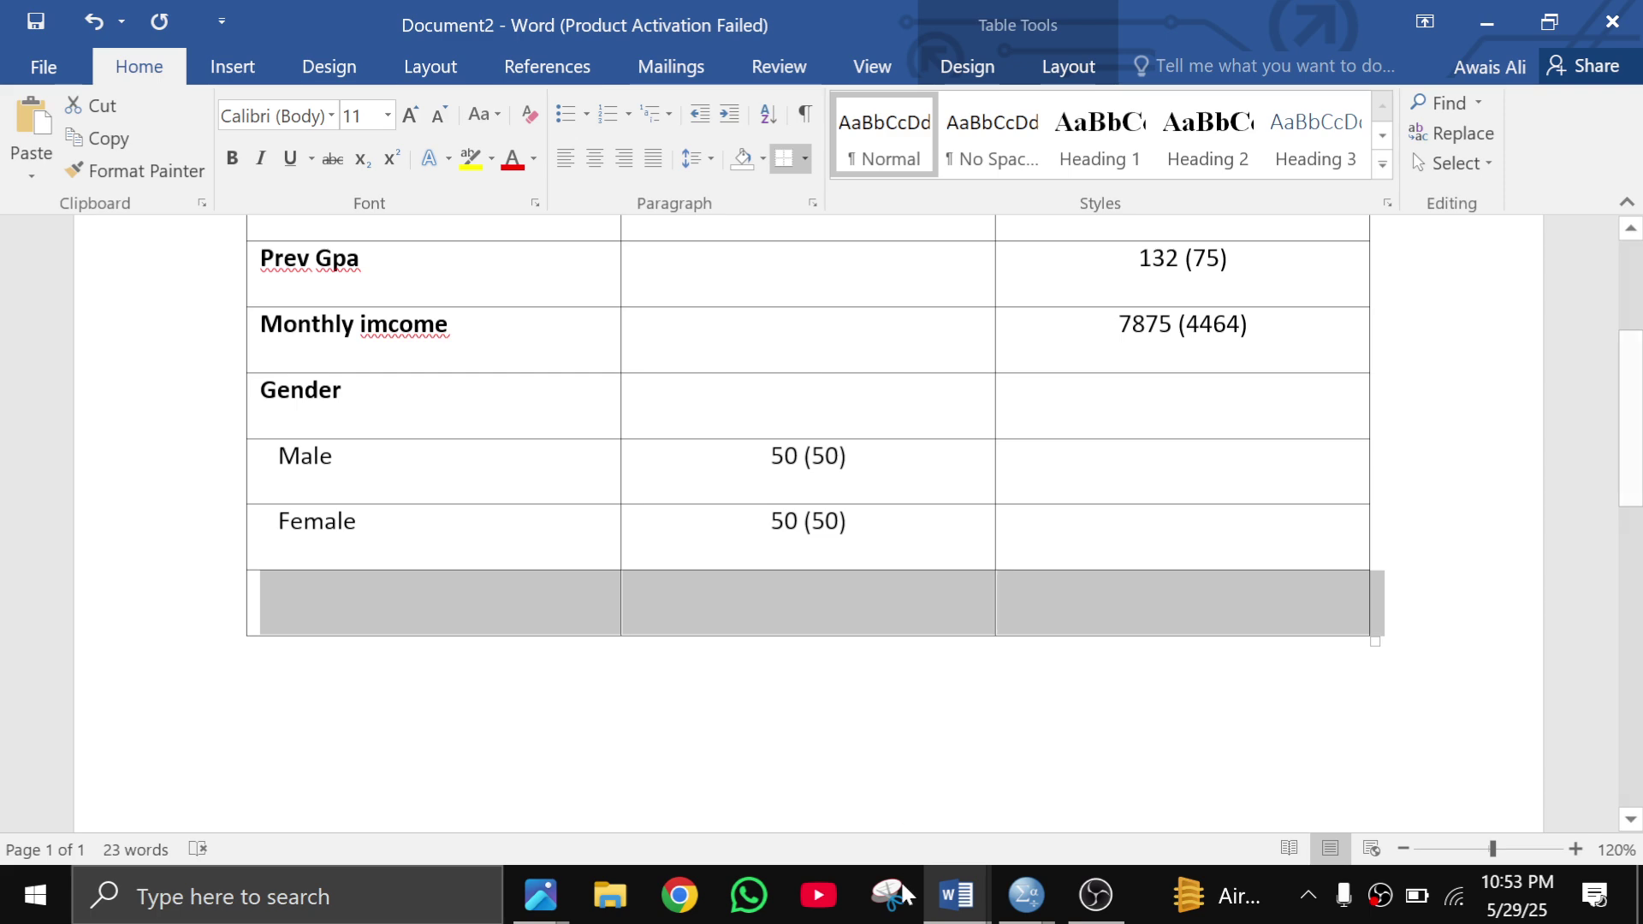
left_click(1026, 895)
left_click(1104, 847)
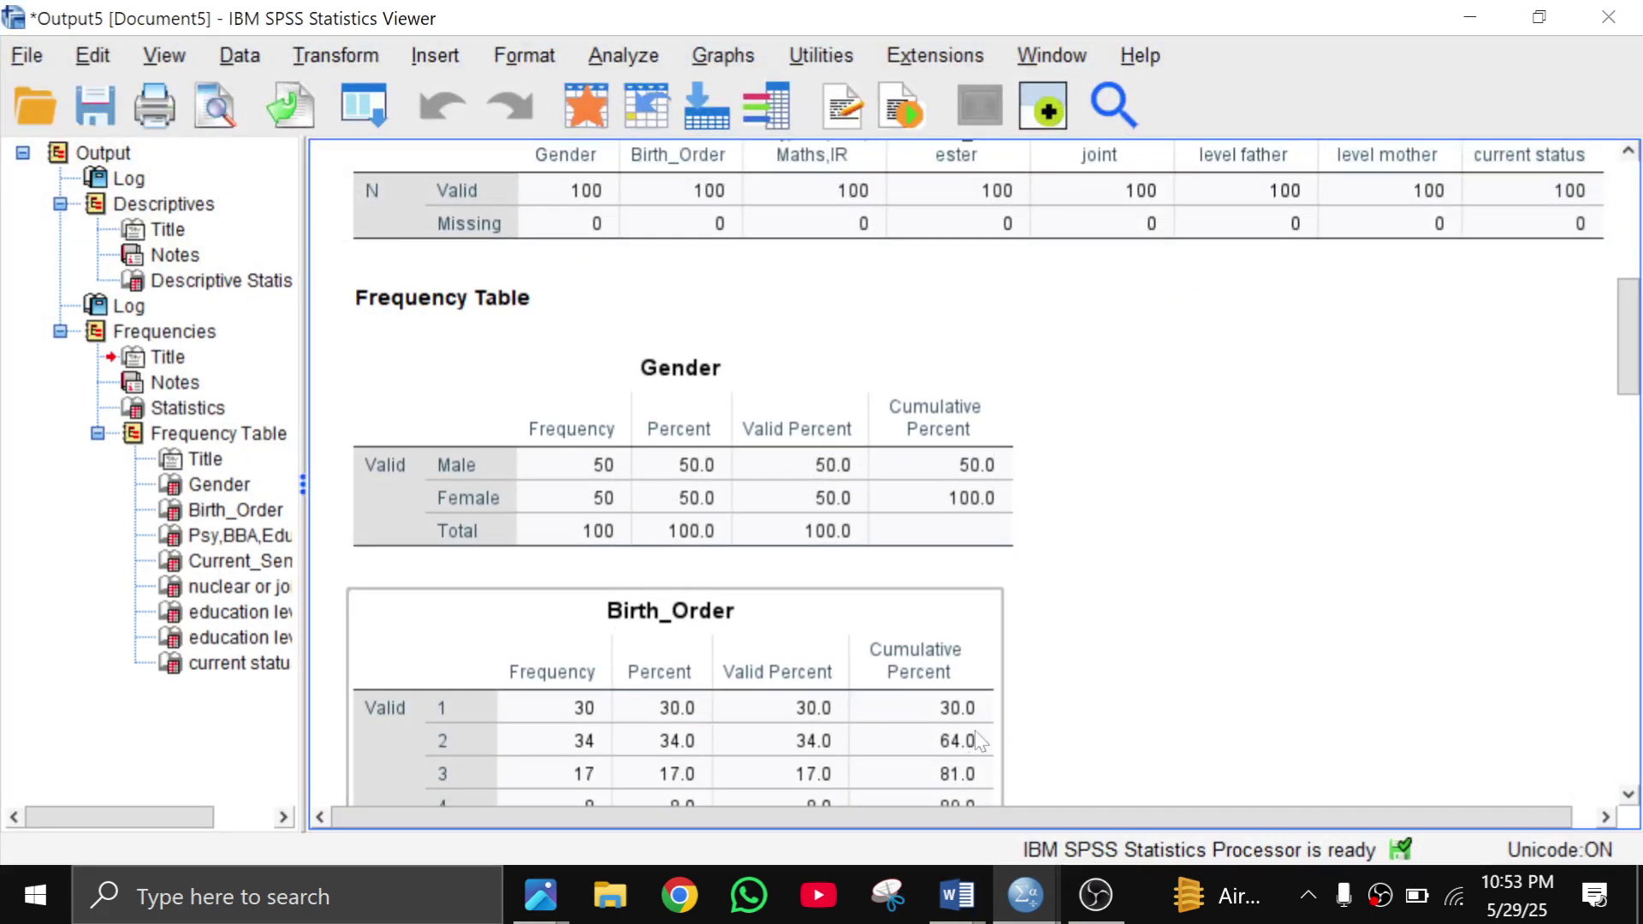
scroll(984, 744, "down", 3)
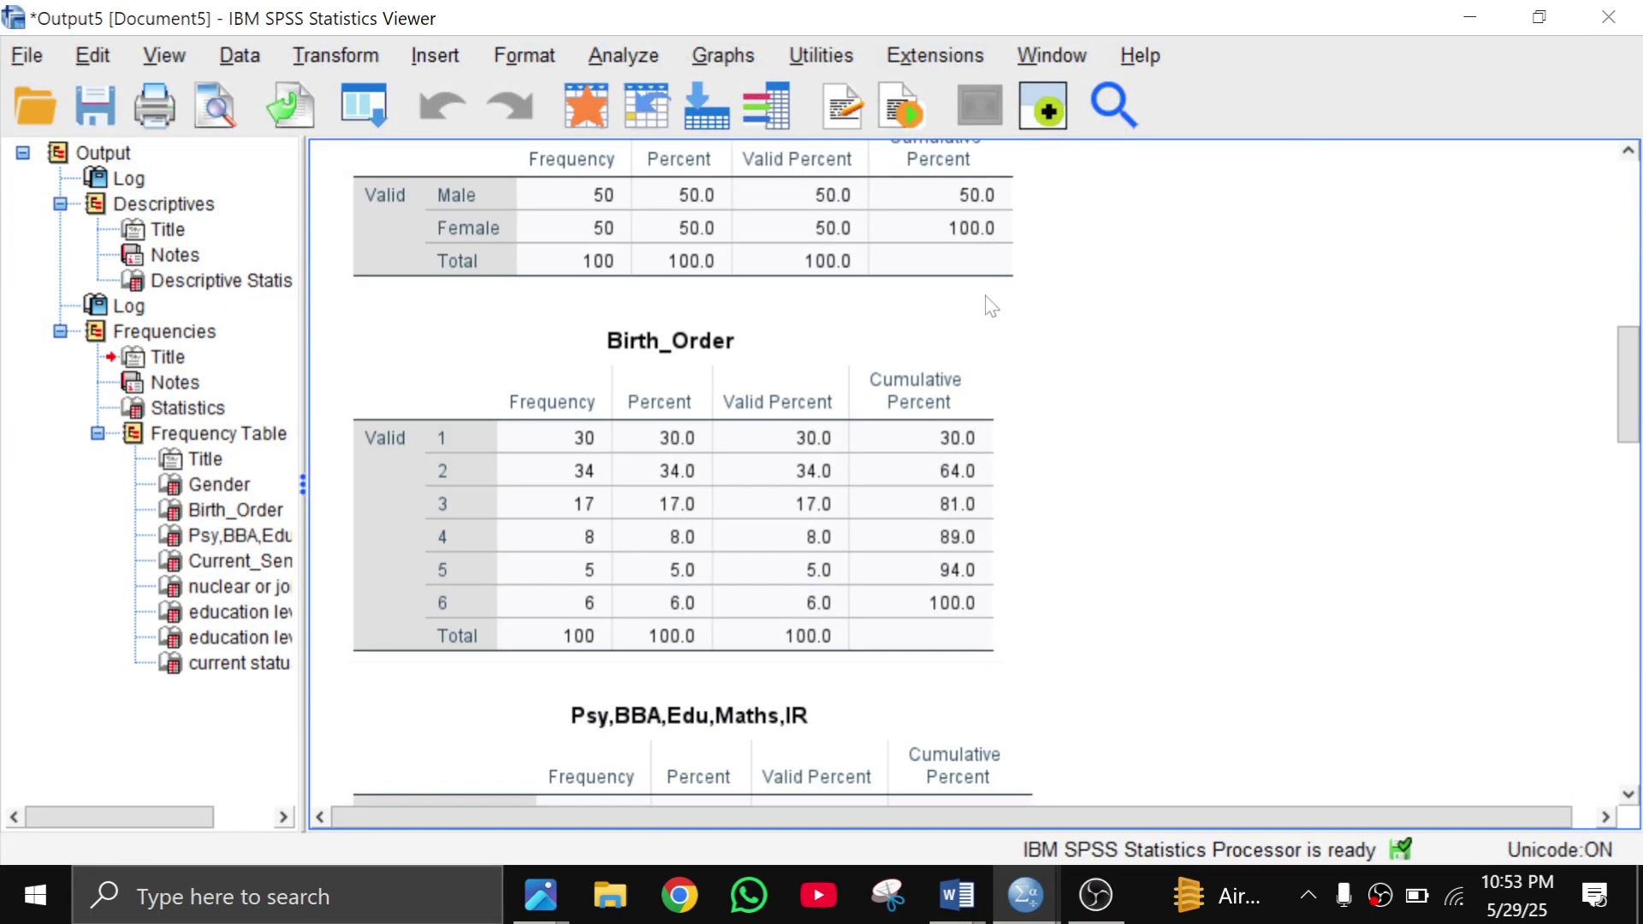
left_click(1470, 18)
Enter "Birth Order" in bold in the first column of the new row below Female
left_click(285, 602)
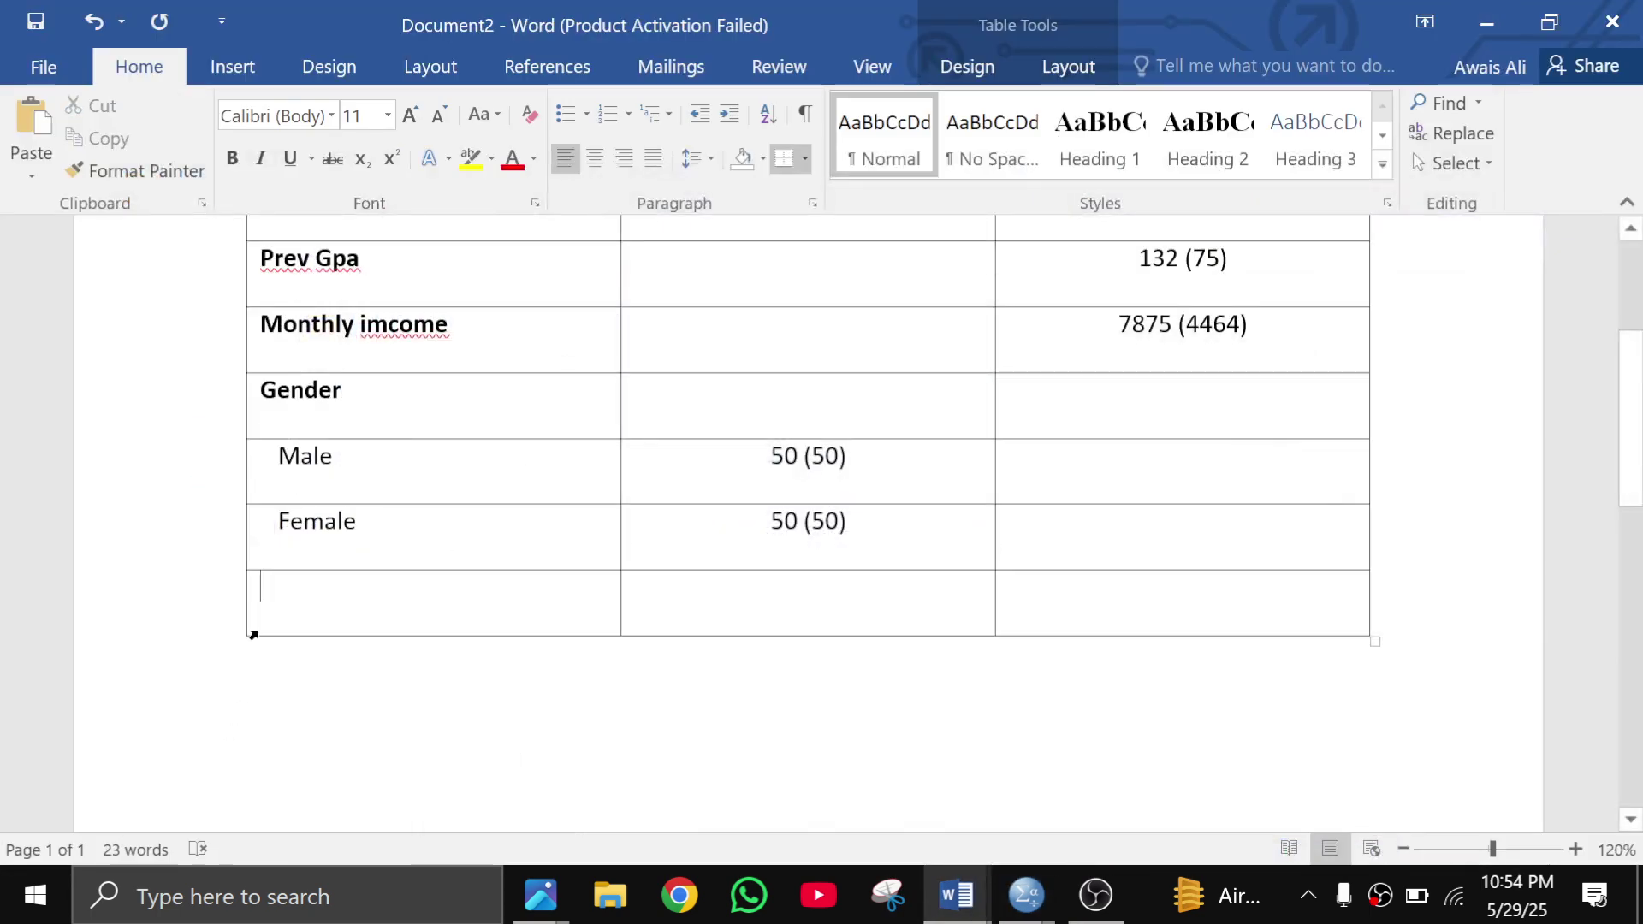
key("Caps_Lock")
key("ctrl+b")
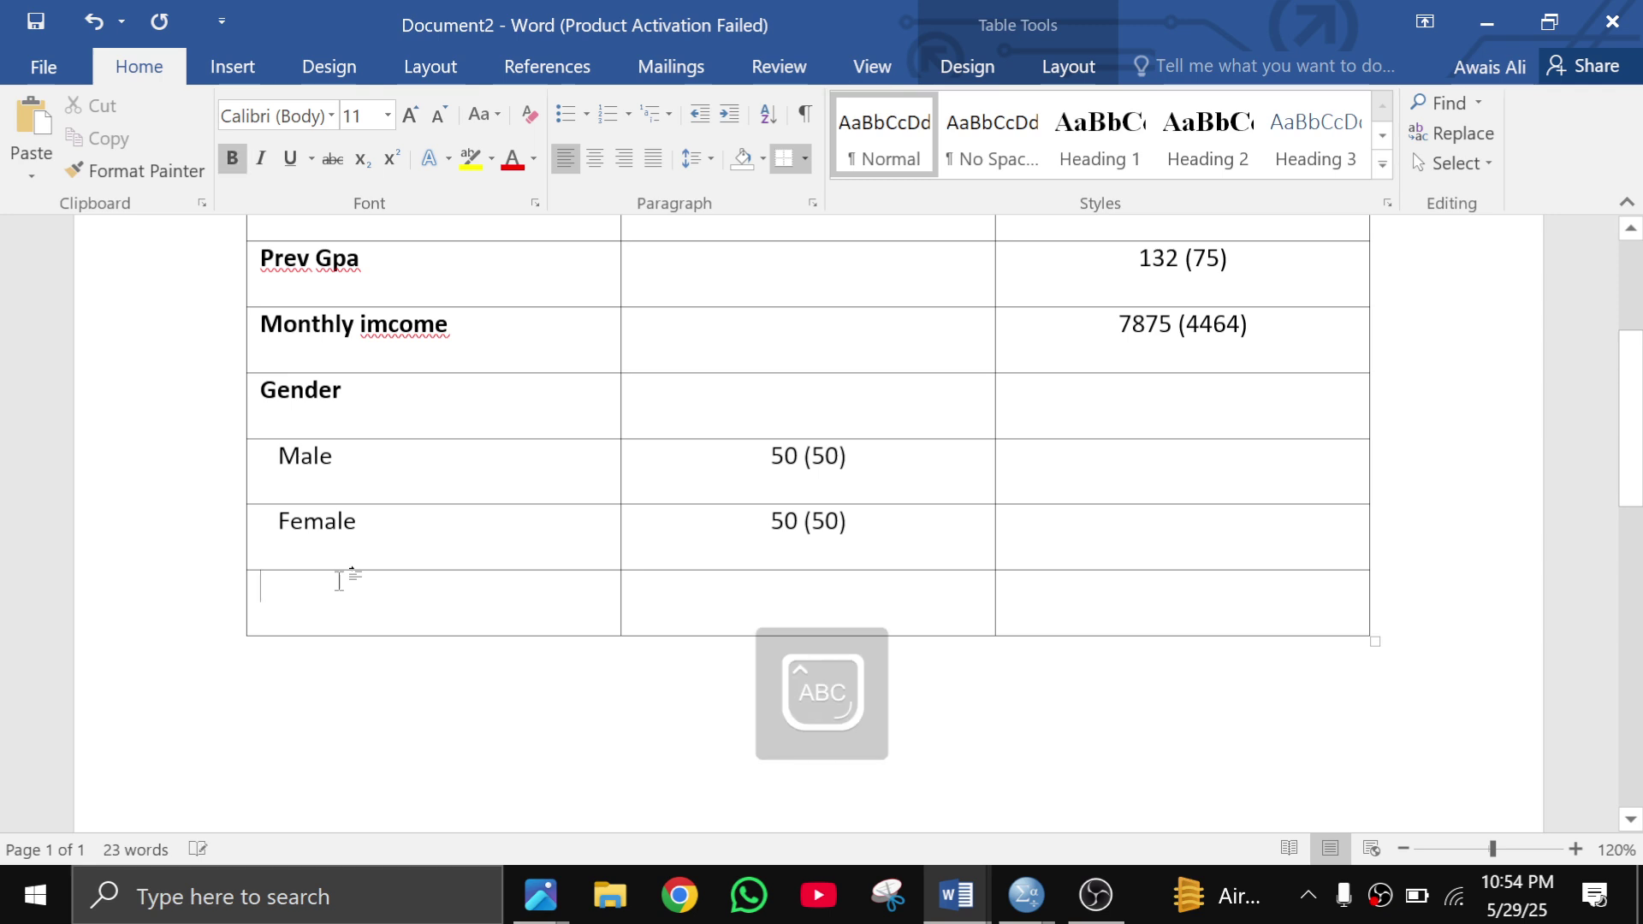
type("B")
key("Caps_Lock")
type("irth O")
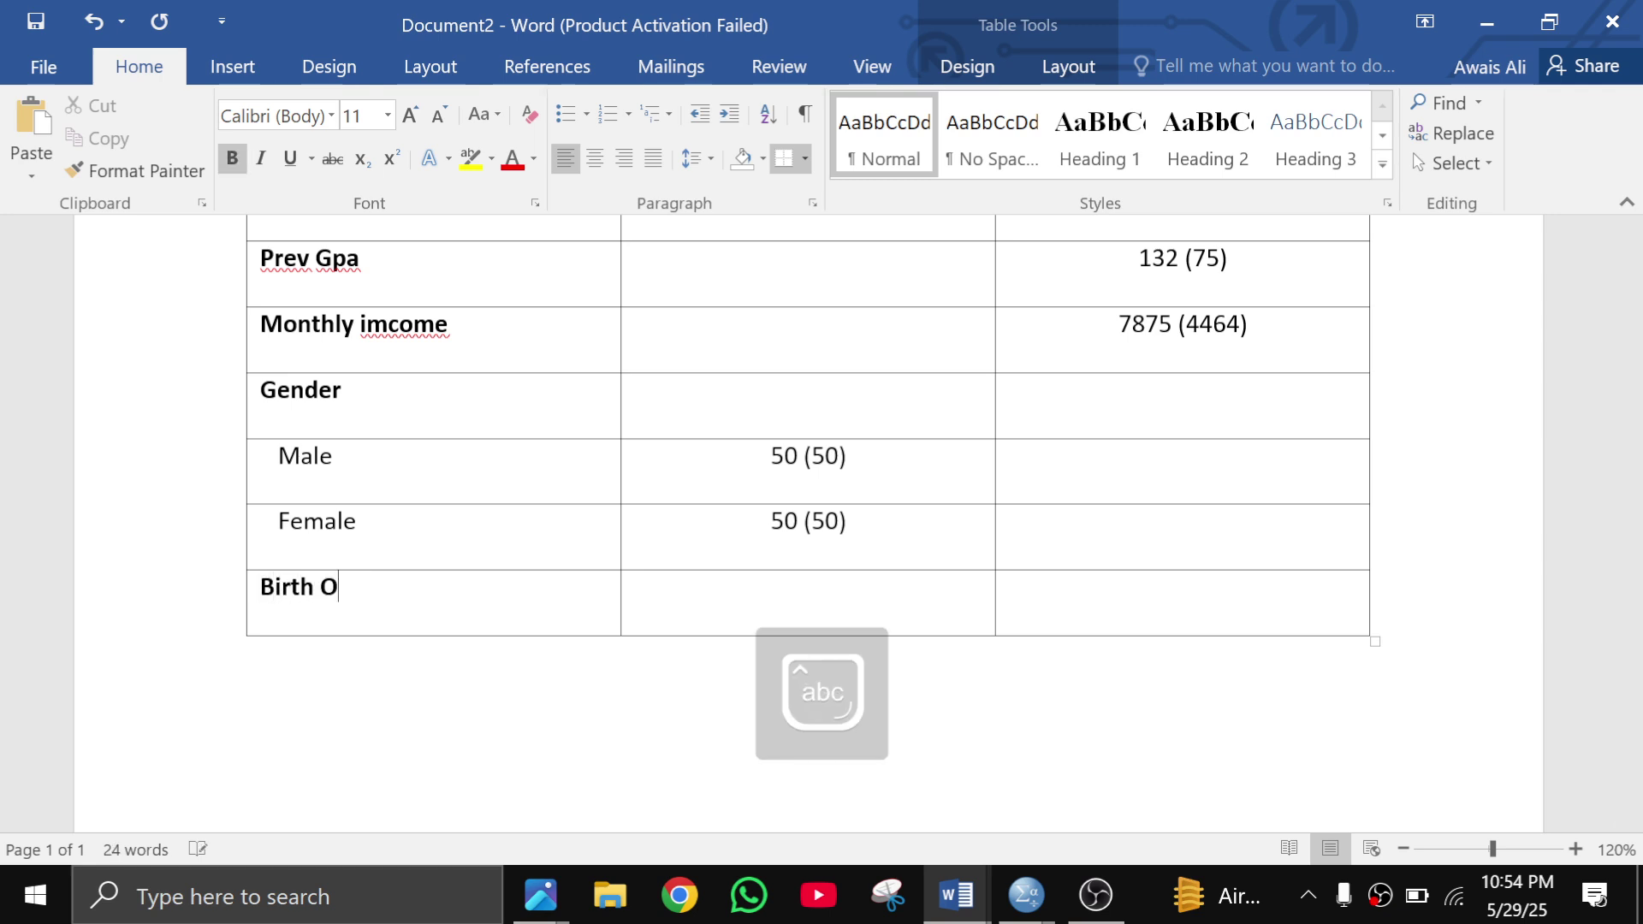
type("rder")
key("Down")
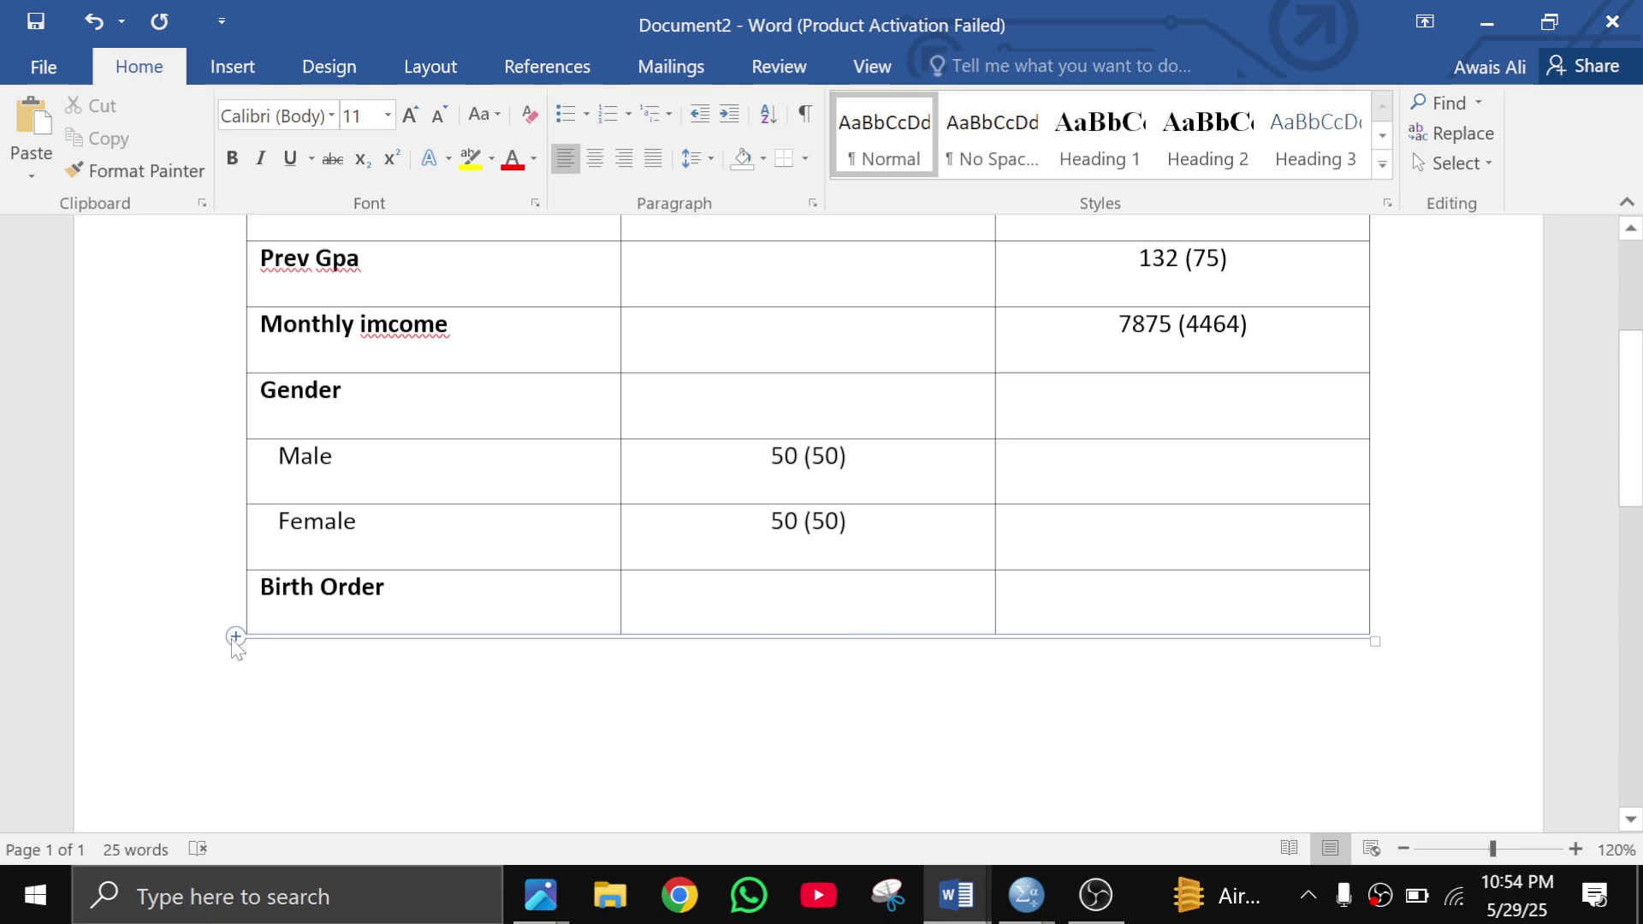
Add six rows below the Birth Order row for its categories
left_click(235, 637)
left_click(236, 638)
left_click(235, 637)
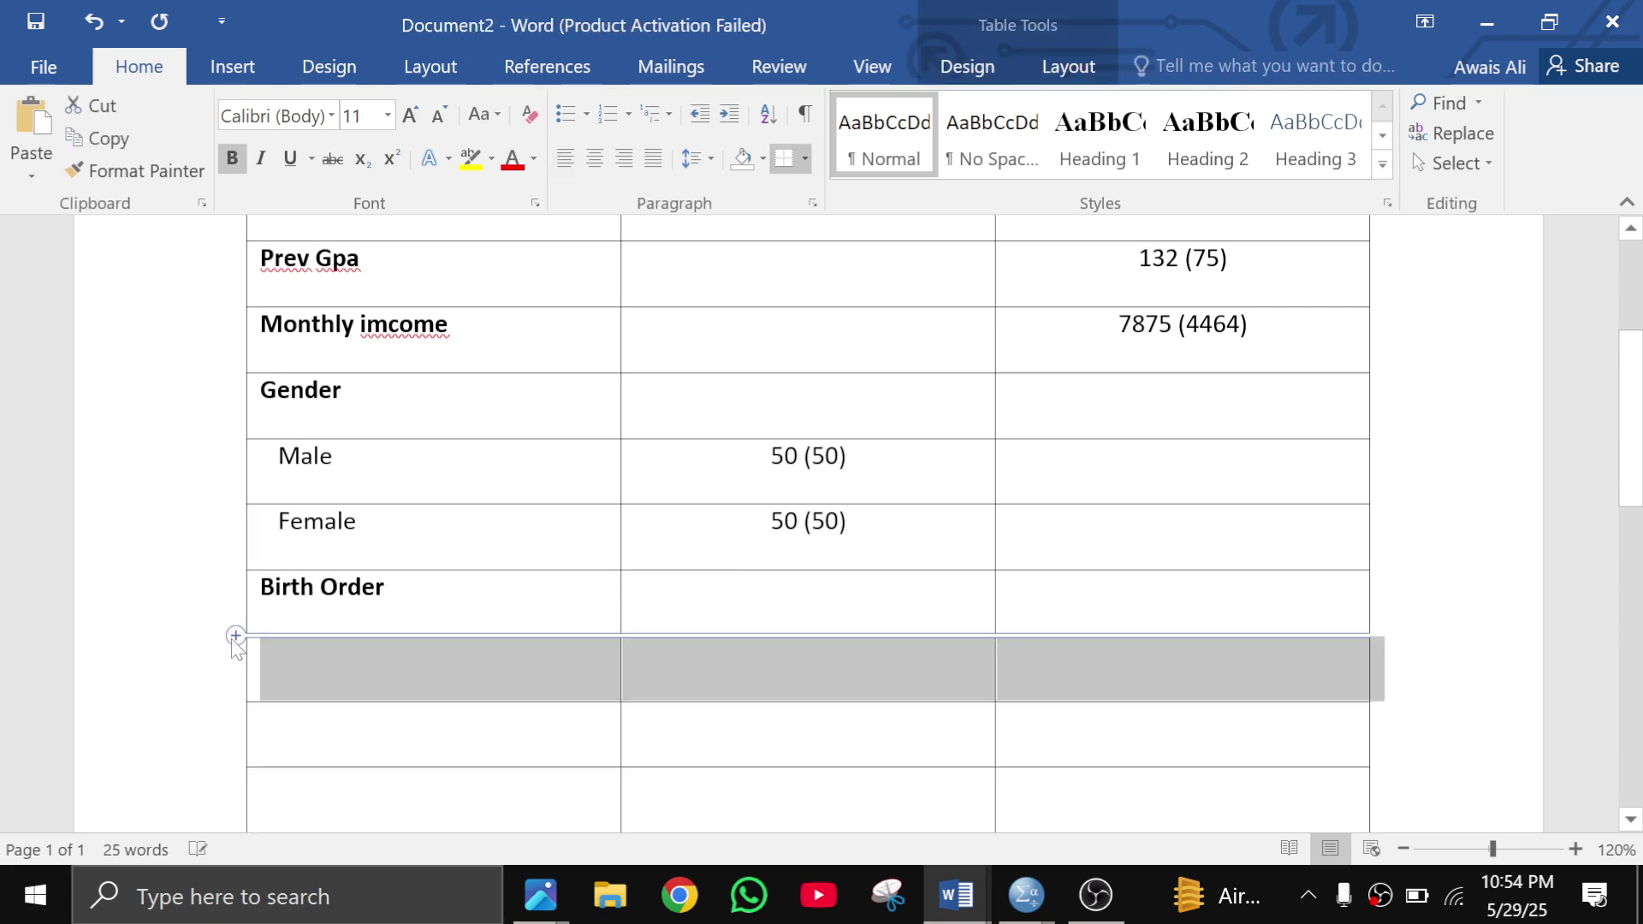
scroll(235, 642, "down", 5)
scroll(225, 650, "up", 2)
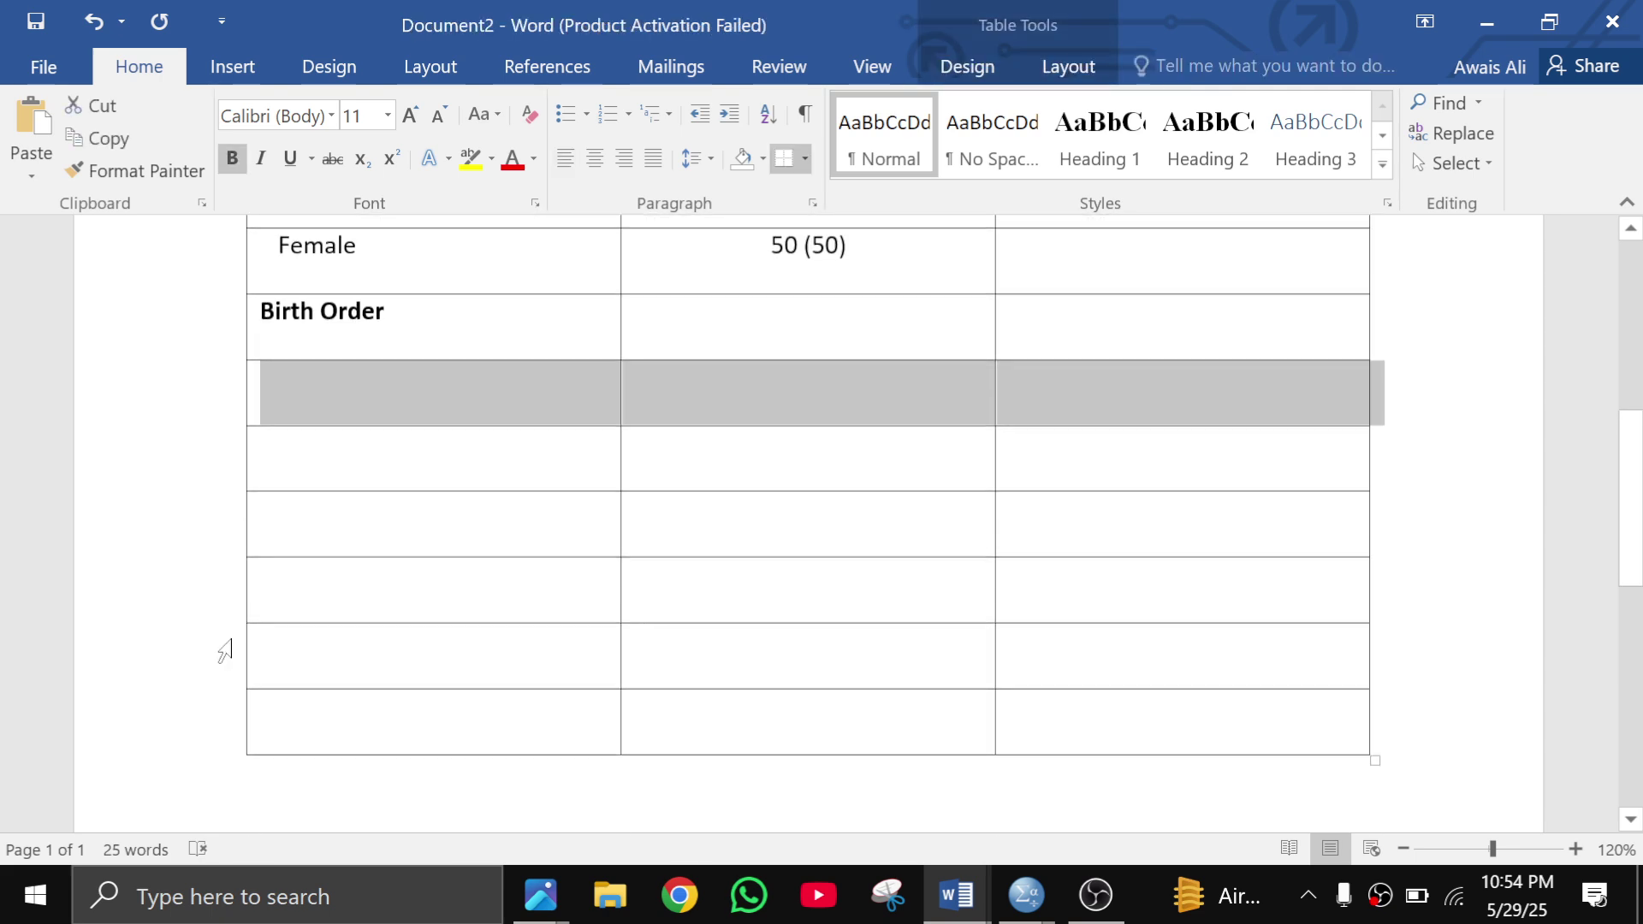
Label the six rows under Birth Order with indented numbers 1 to 6, with the 1 not bold
left_click(301, 421)
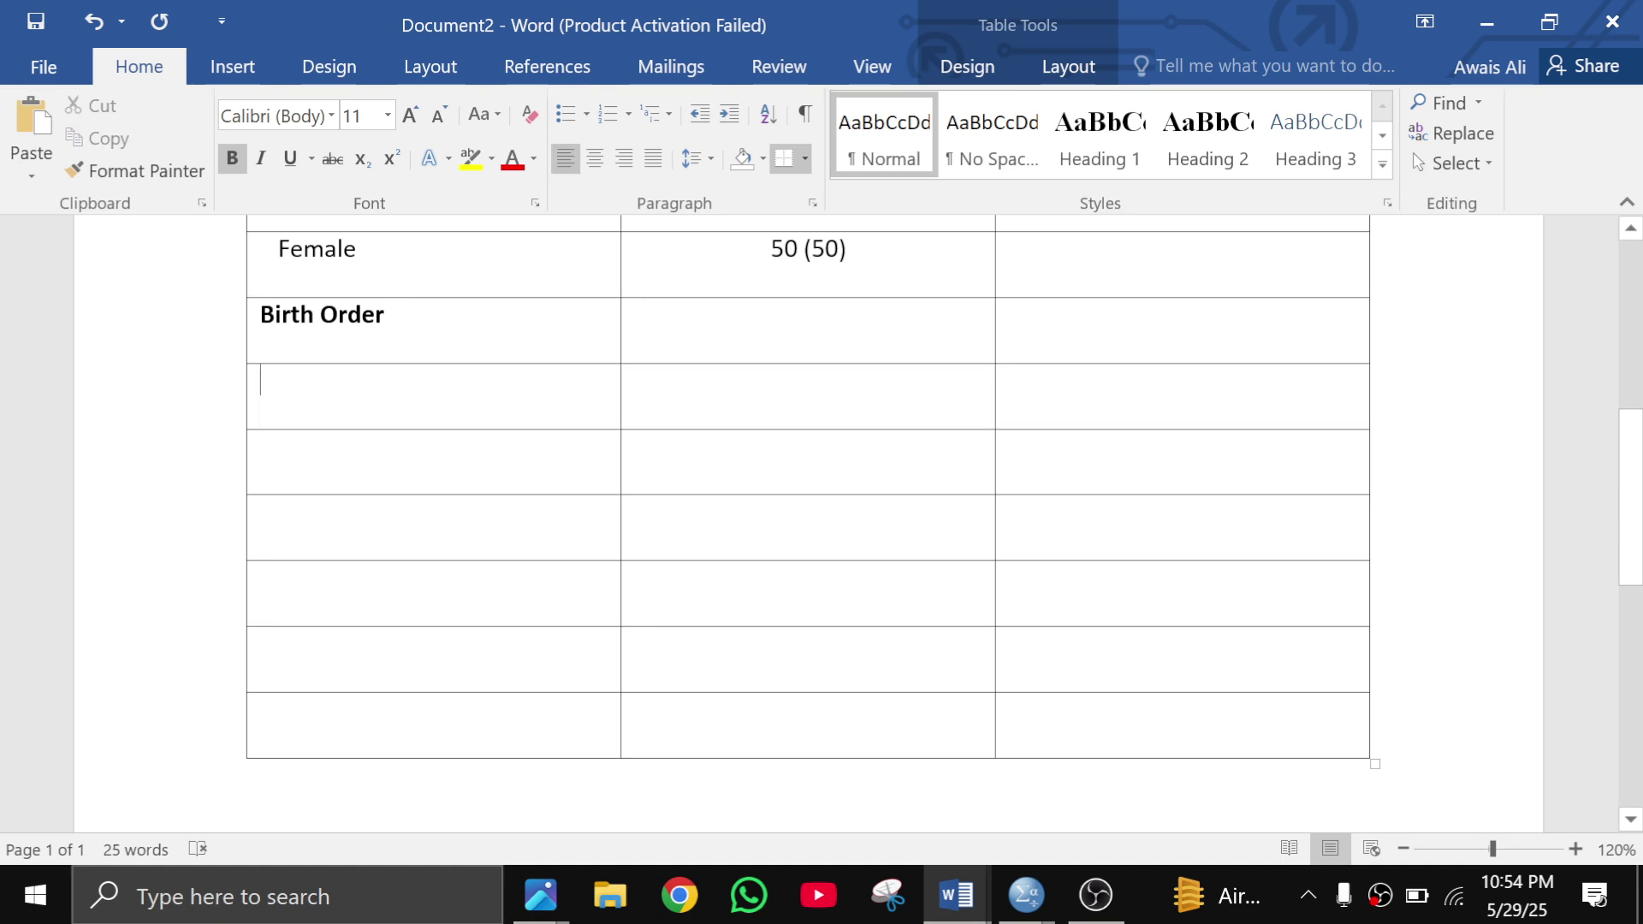
key("ctrl+b")
type("1")
key("Down")
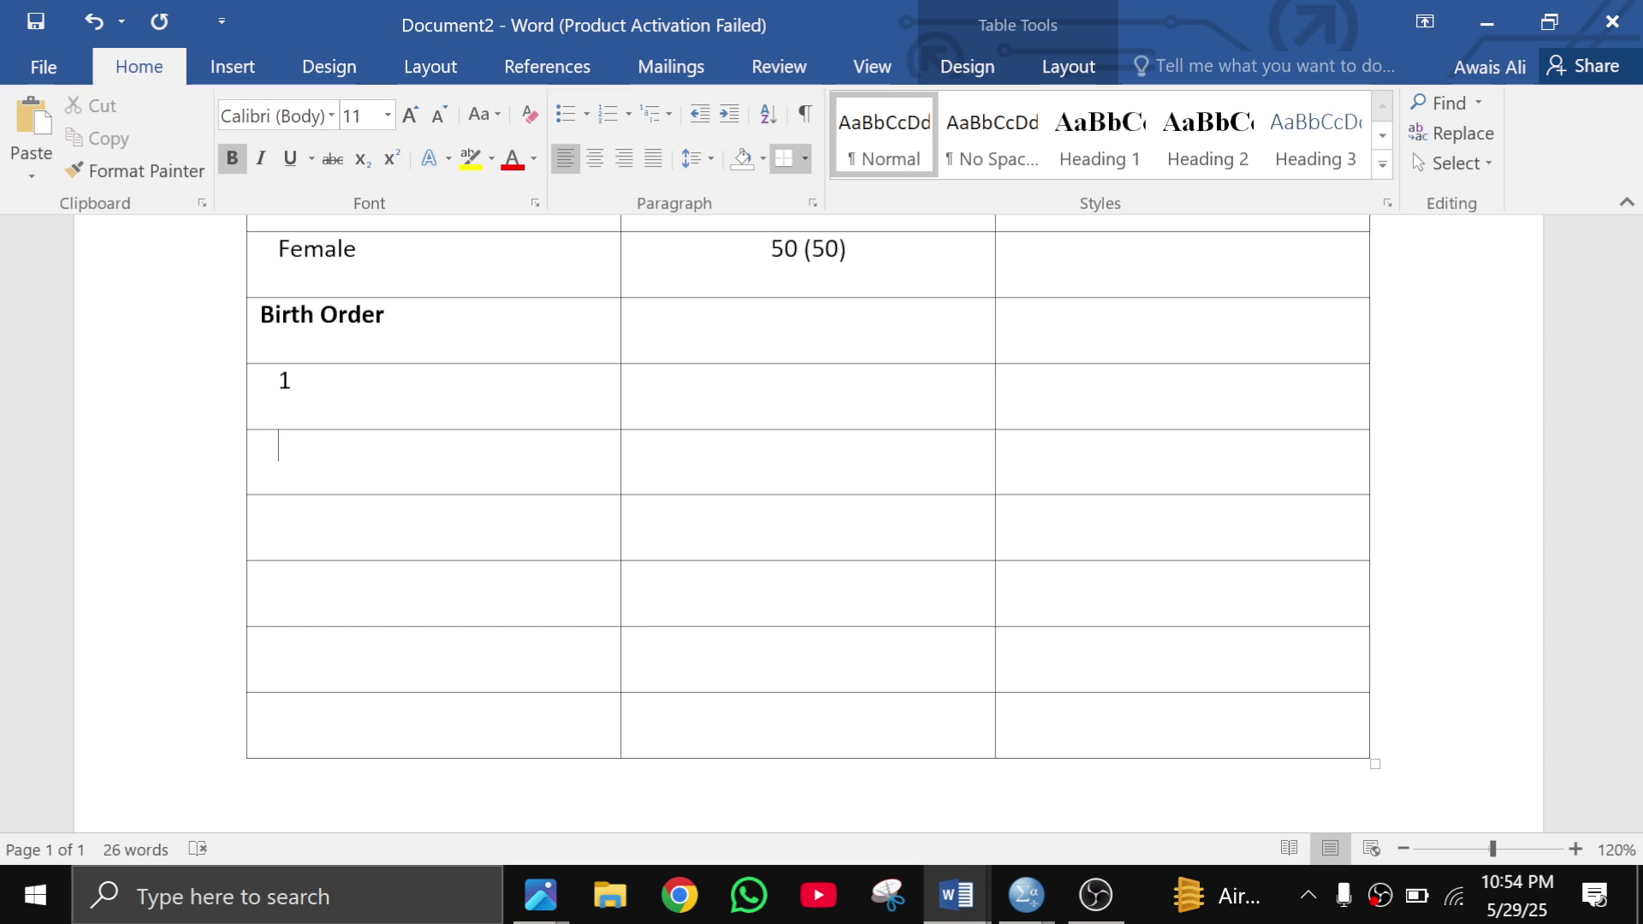
type("2")
type("2")
type("3")
key("Return")
type("6")
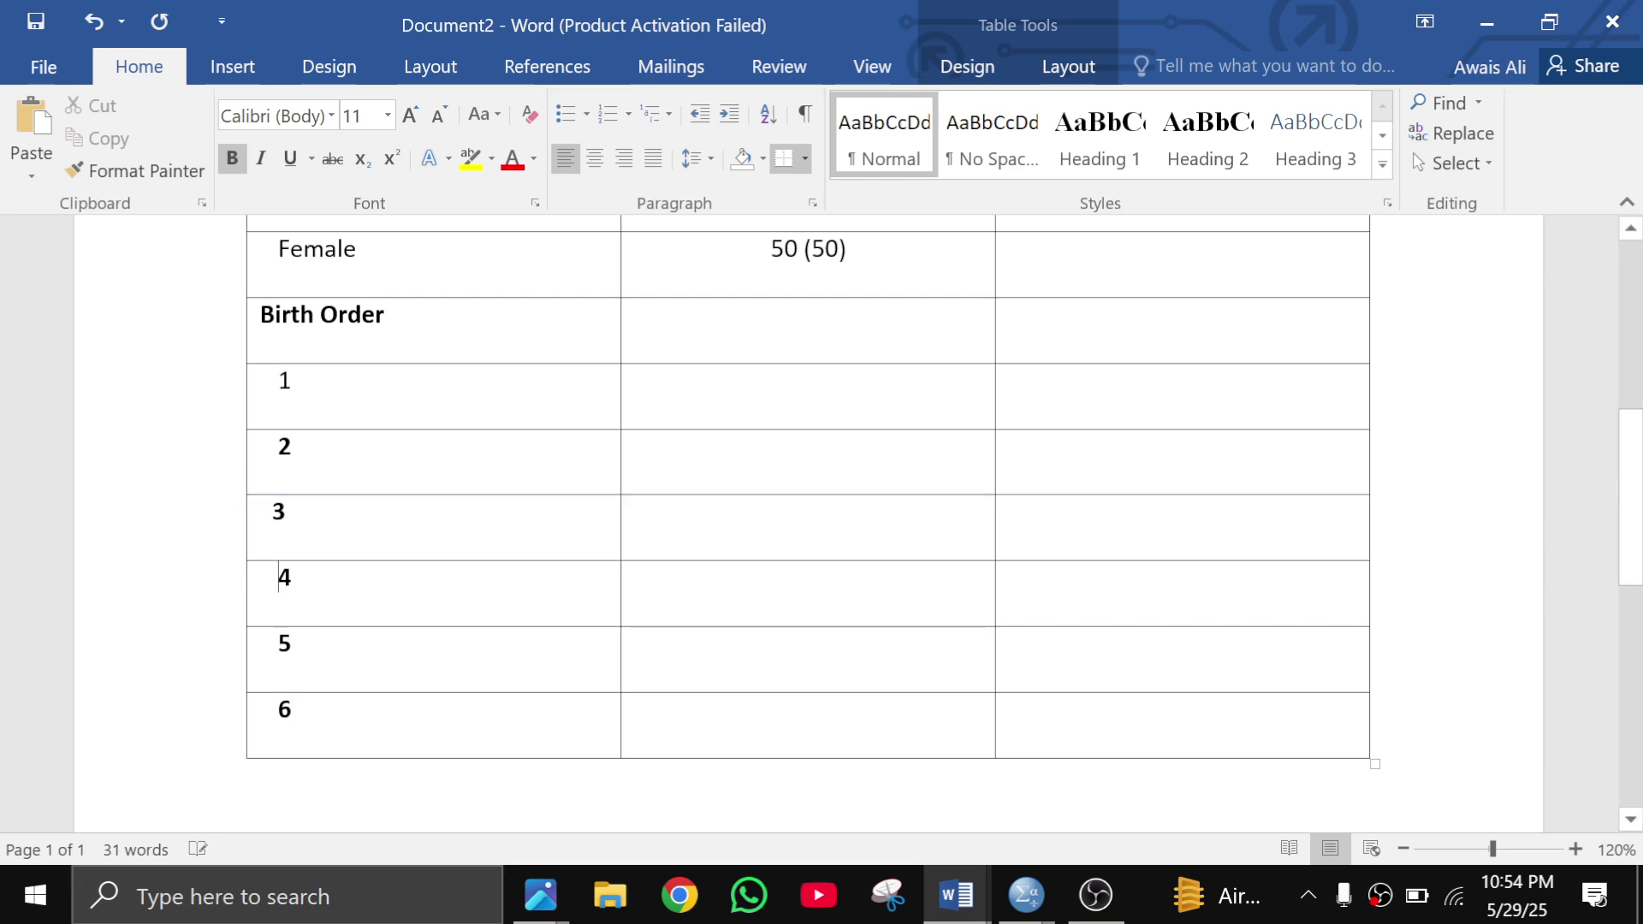
key("BackSpace")
key("BackSpace")
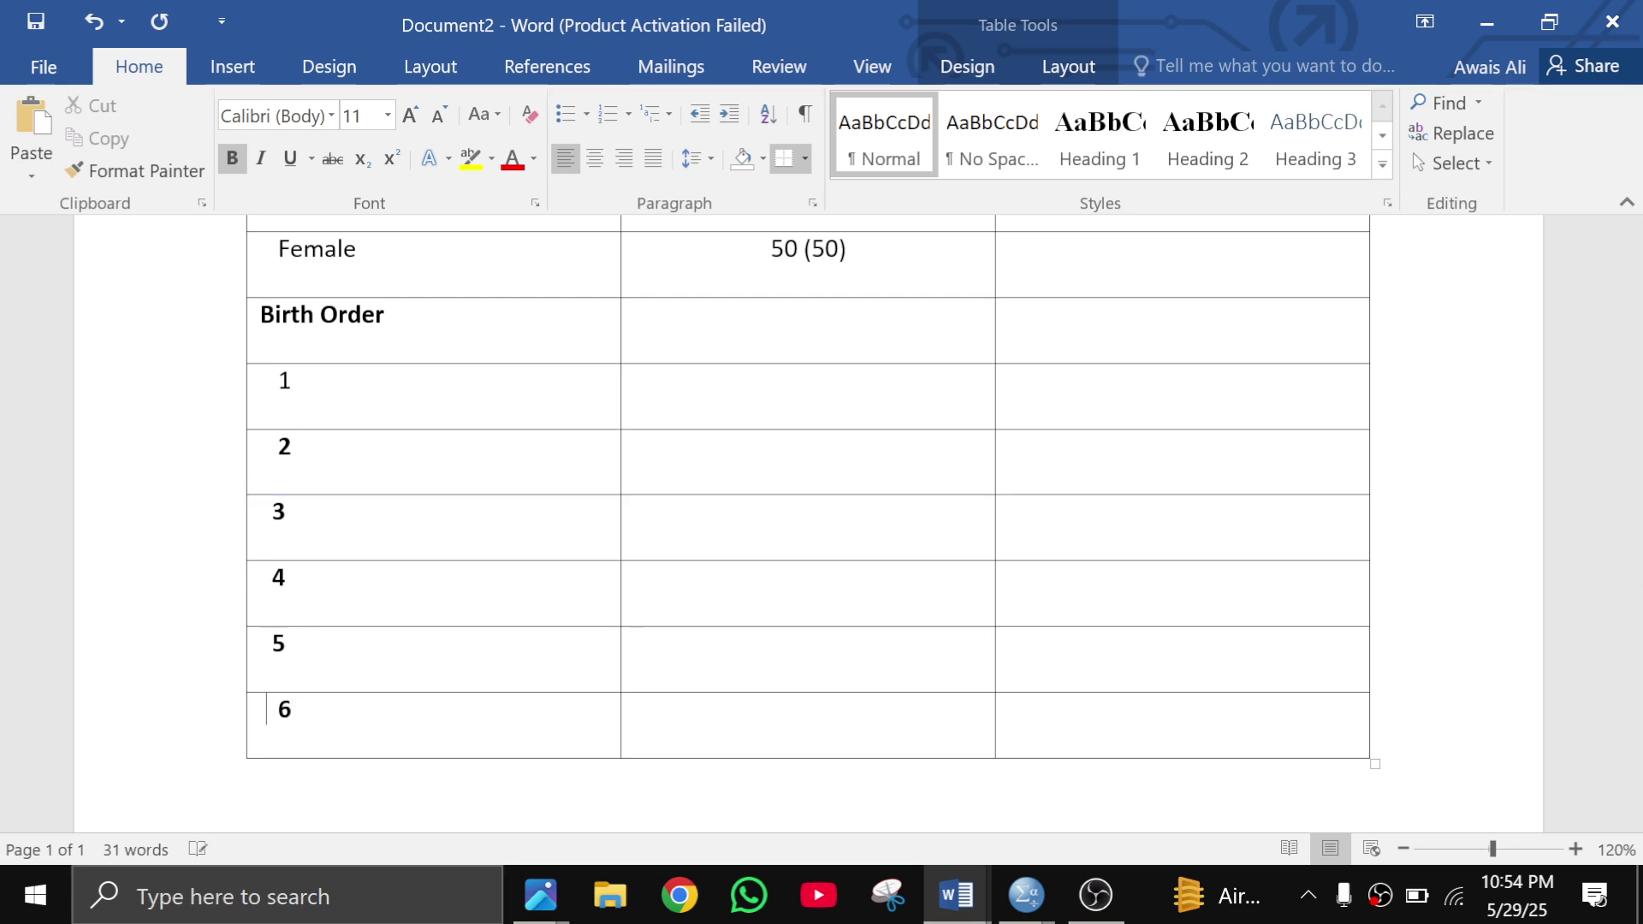
key("BackSpace")
Check Birth_Order in the SPSS output, then enter centered "30 (30)" for category 1 and "446(" for category 2 in the Word table
left_click(808, 314)
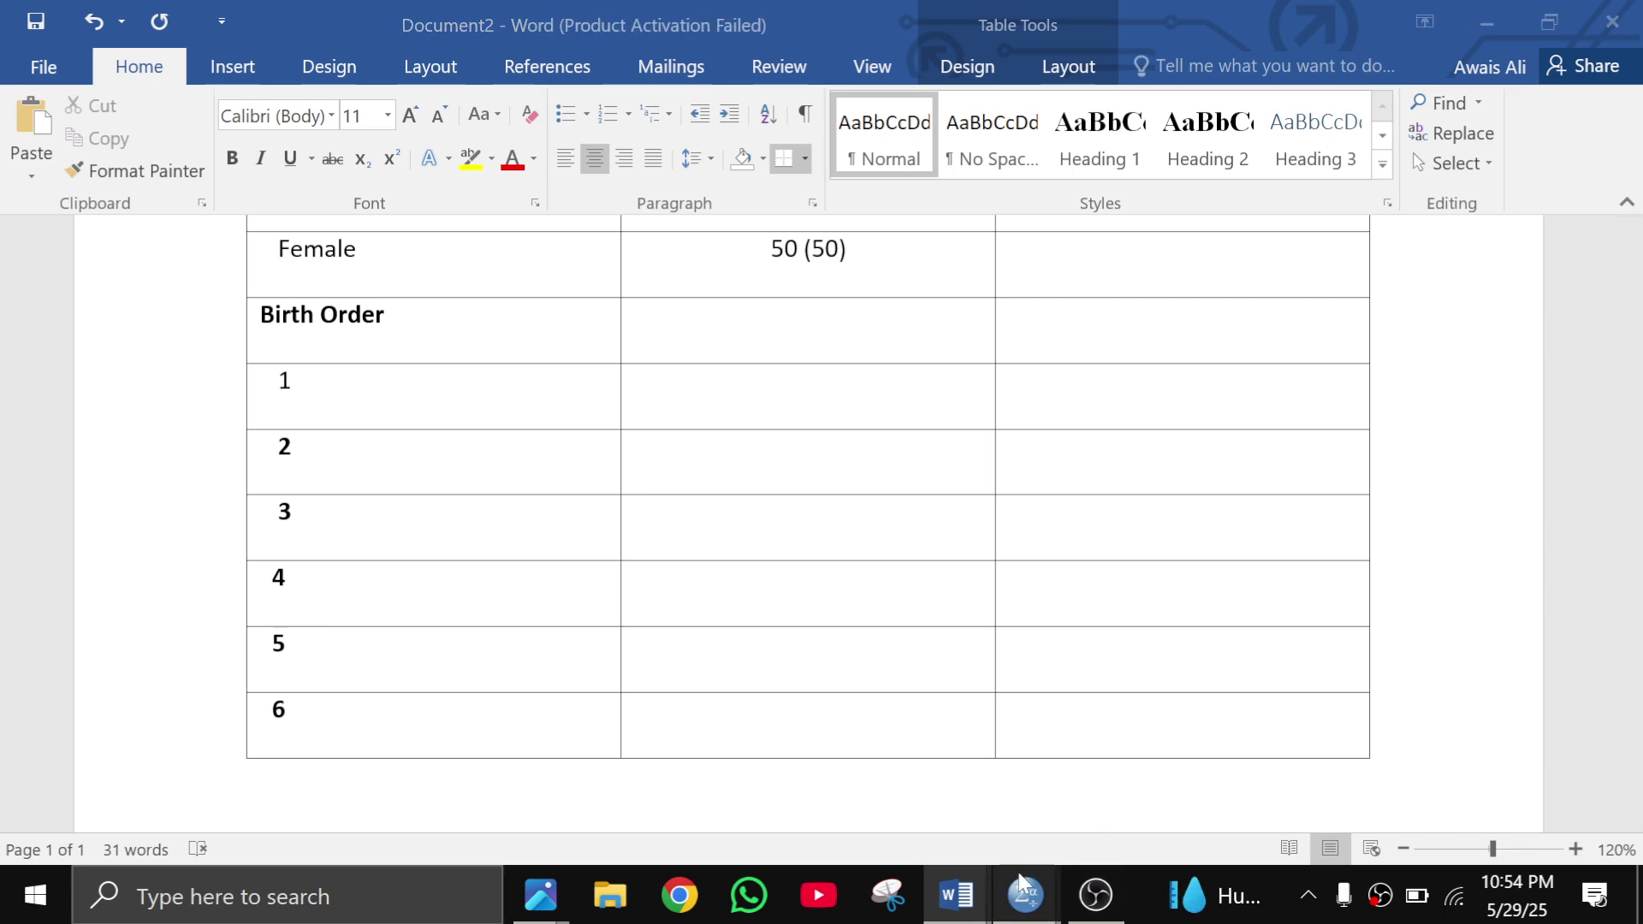
mouse_move(1023, 890)
left_click(1192, 770)
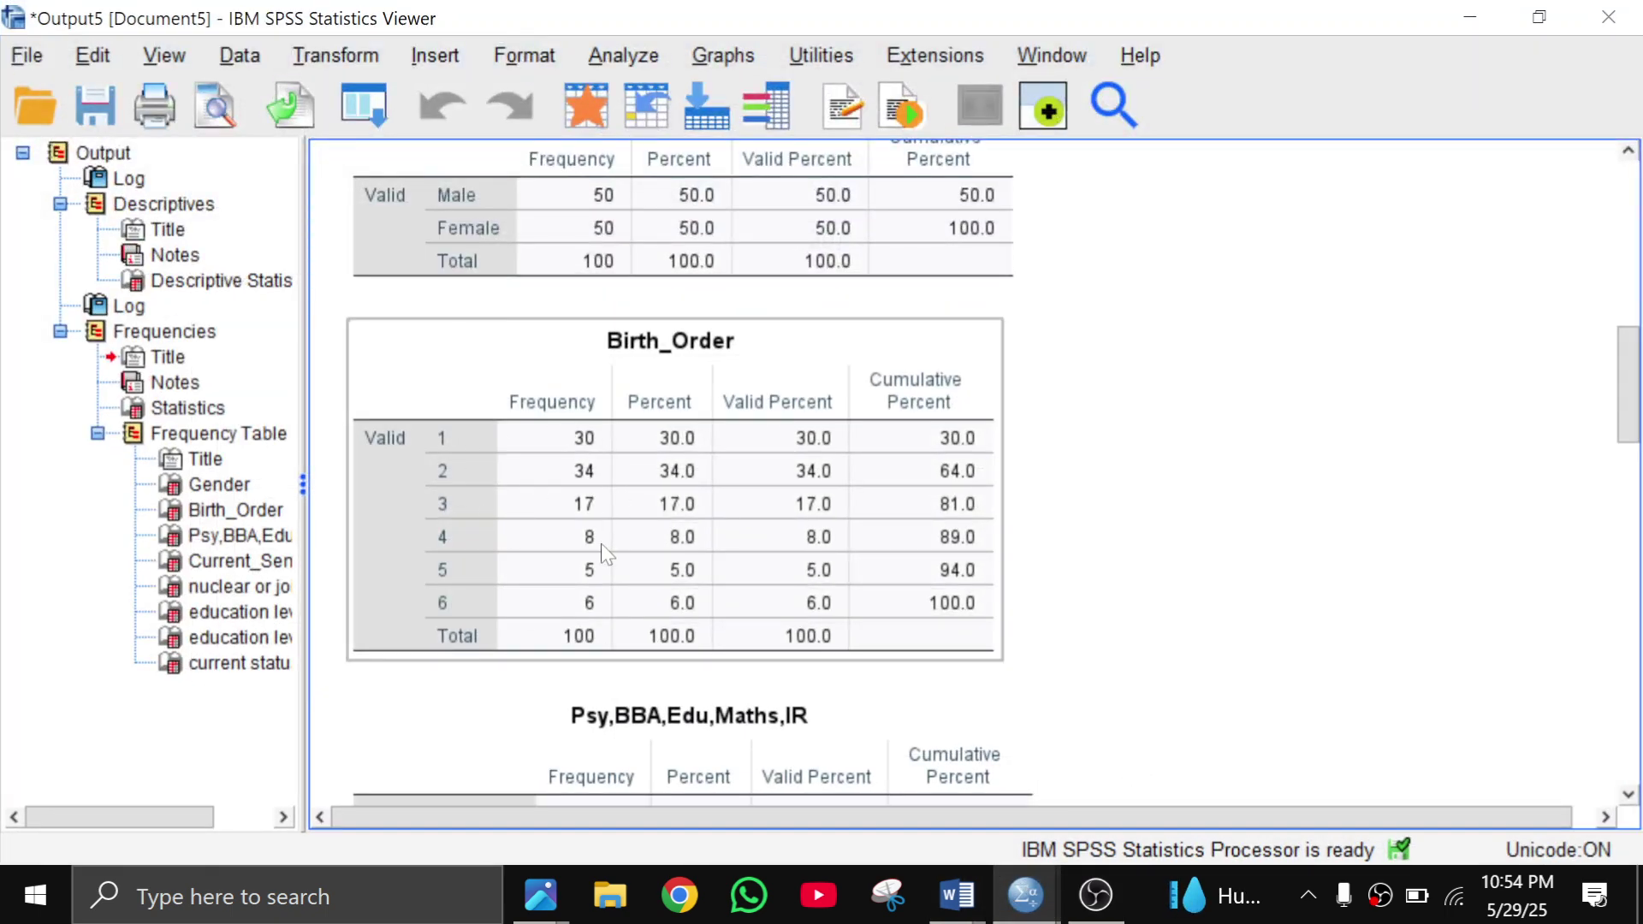
key("alt+Tab")
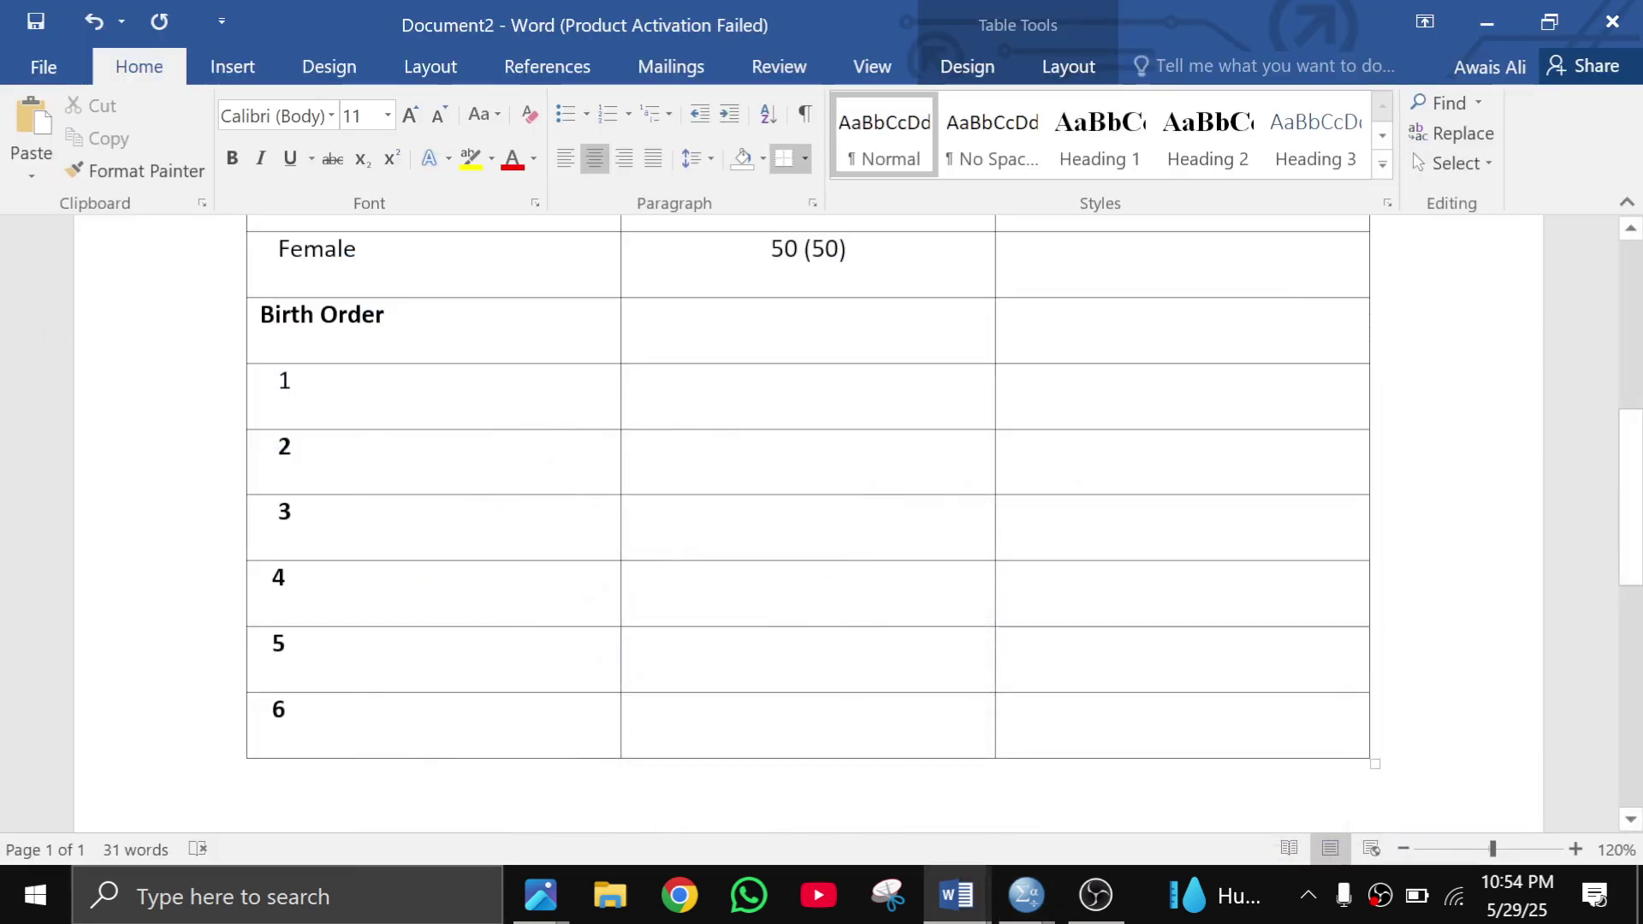
type("30")
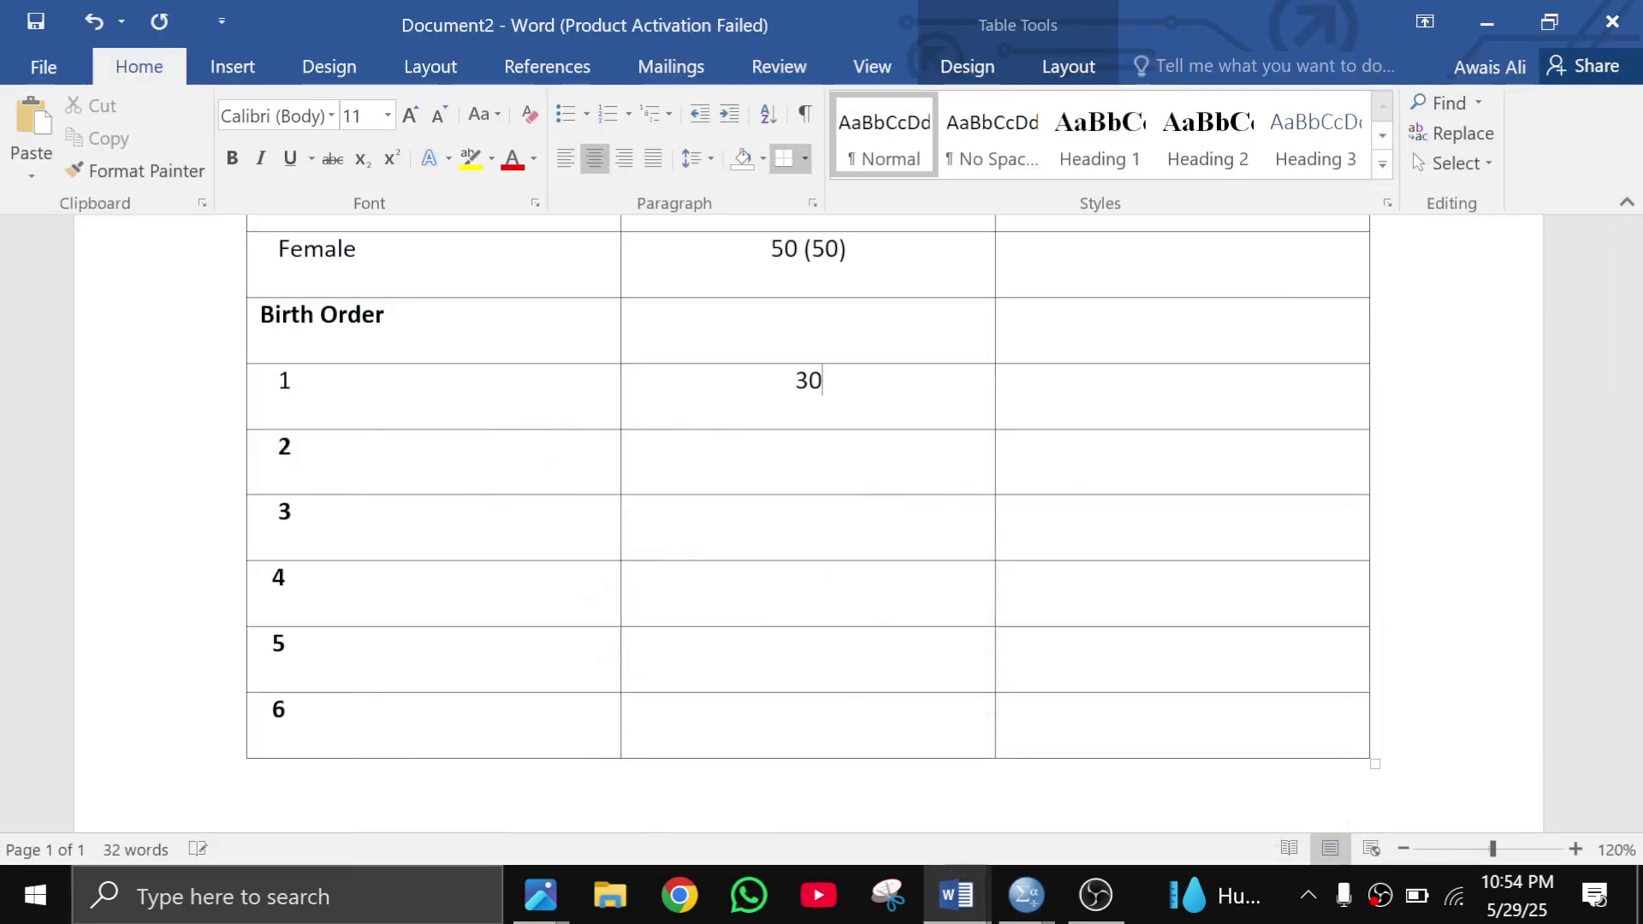
type(" (30)")
left_click(810, 443)
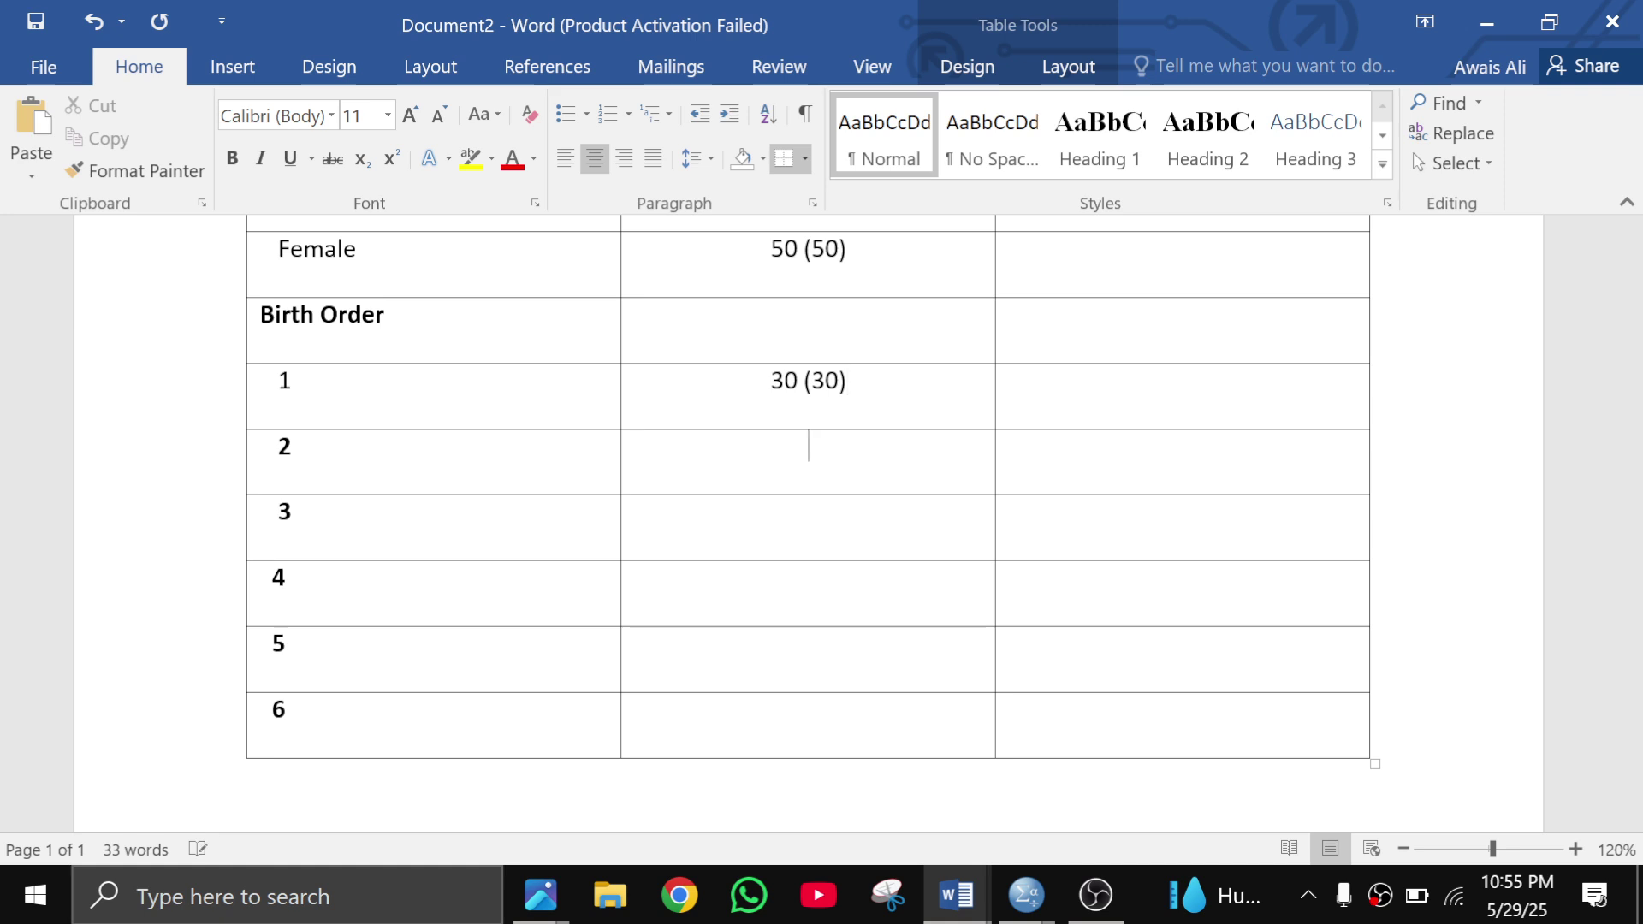
type("446(")
Add a row below birth order 6 and enter "departments" in bold in its first column
scroll(891, 473, "down", 5)
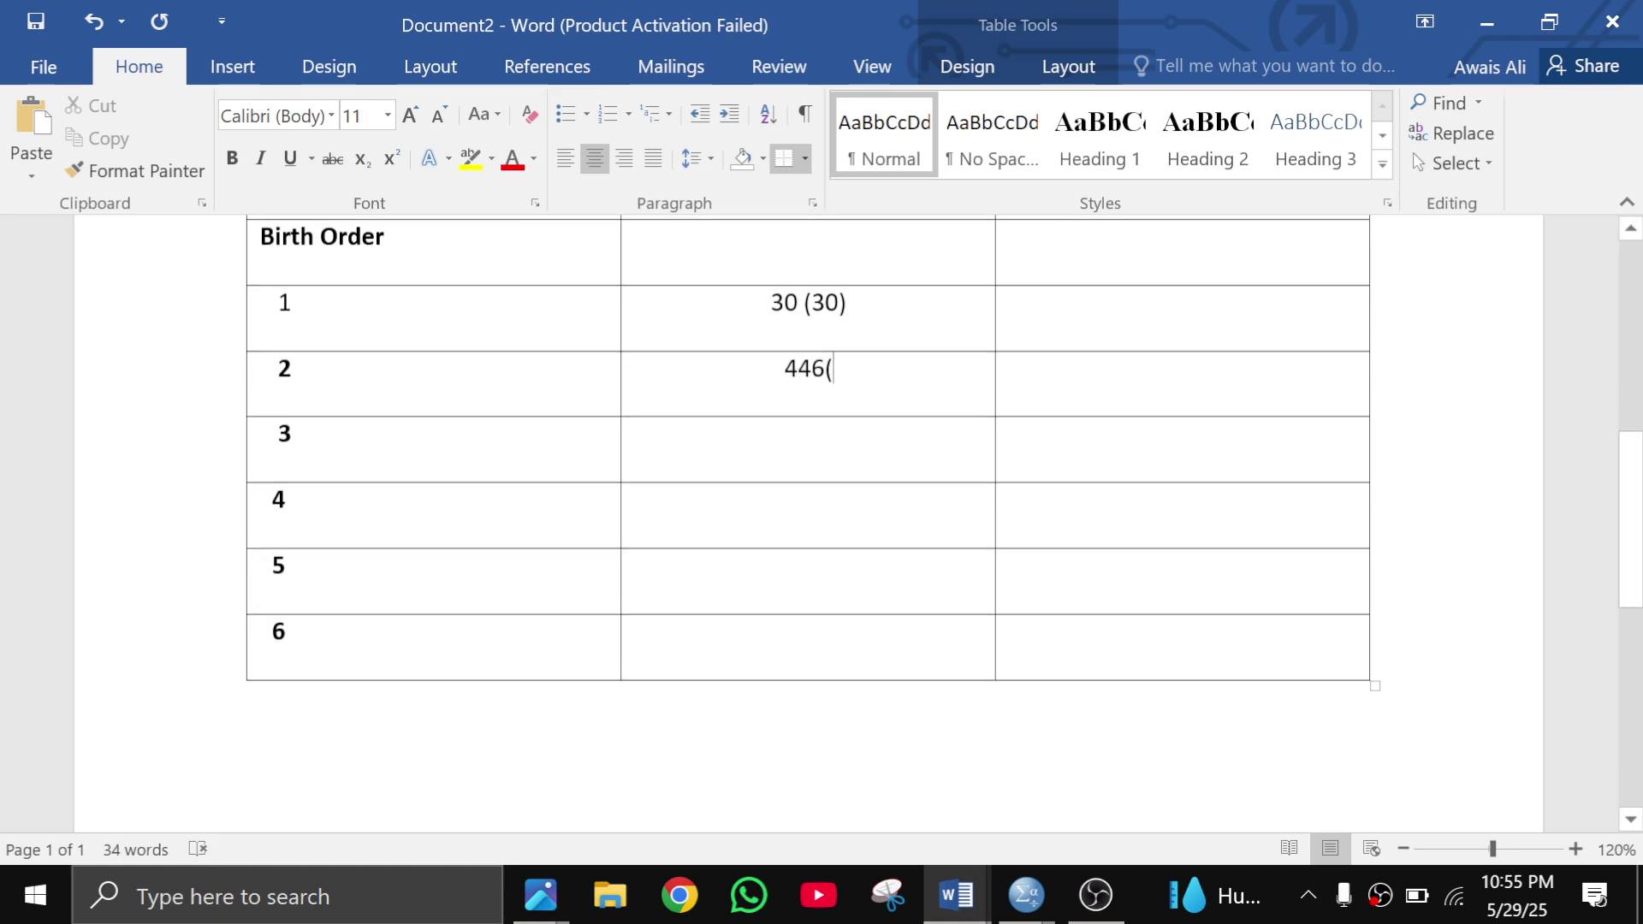
scroll(809, 522, "down", 3)
scroll(809, 522, "up", 15)
scroll(809, 523, "down", 20)
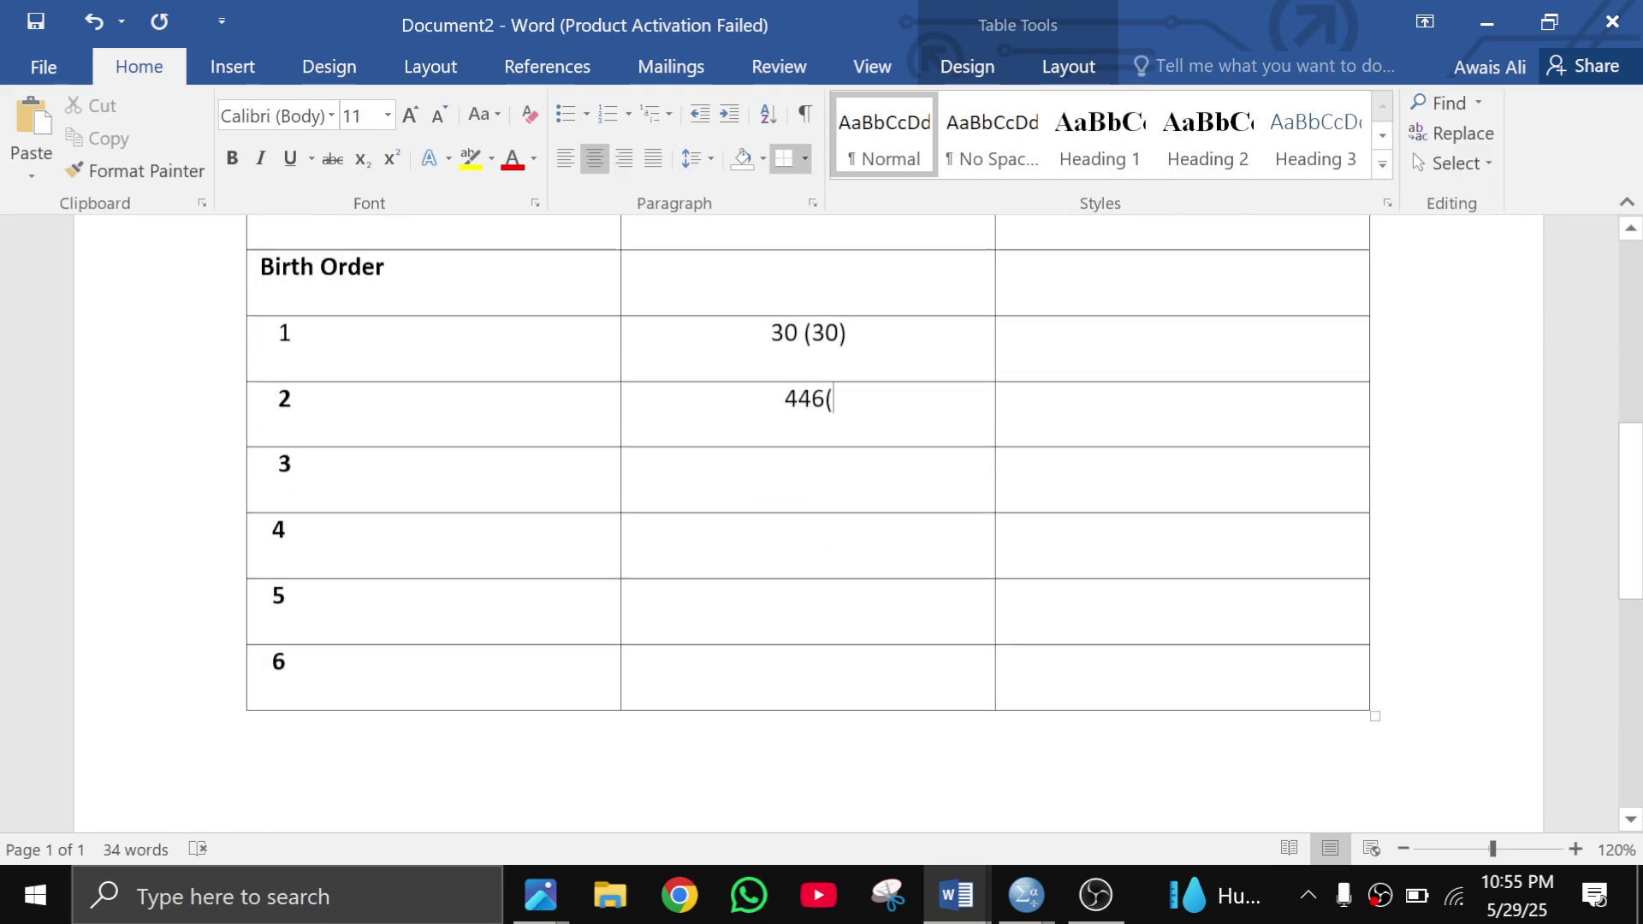
scroll(191, 514, "up", 6)
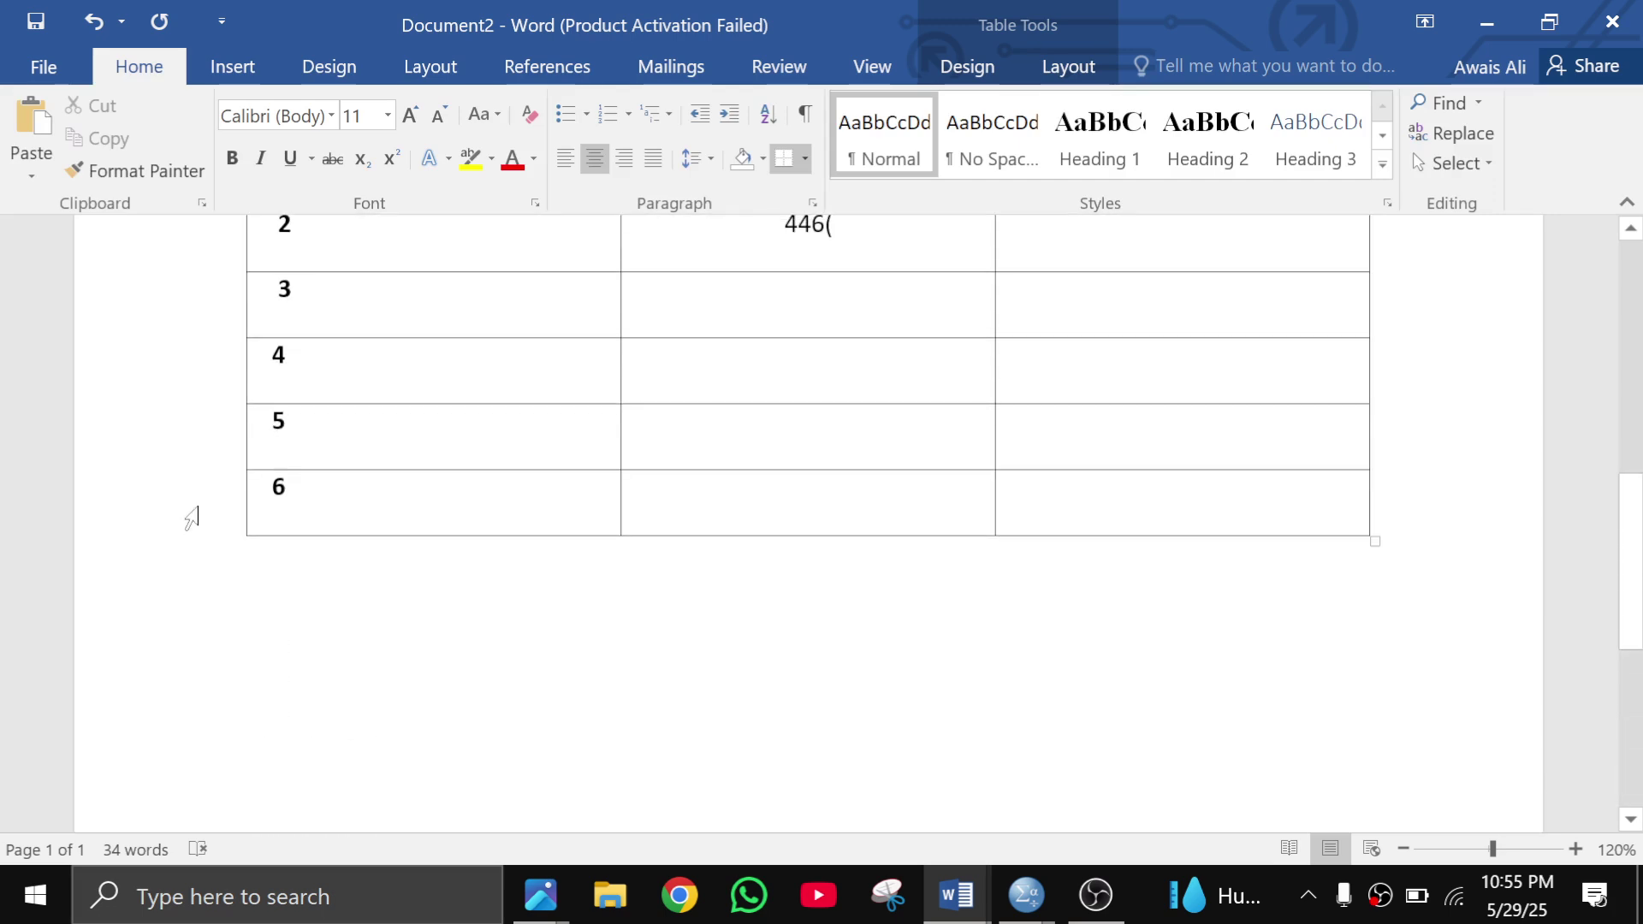
left_click(236, 538)
left_click(261, 552)
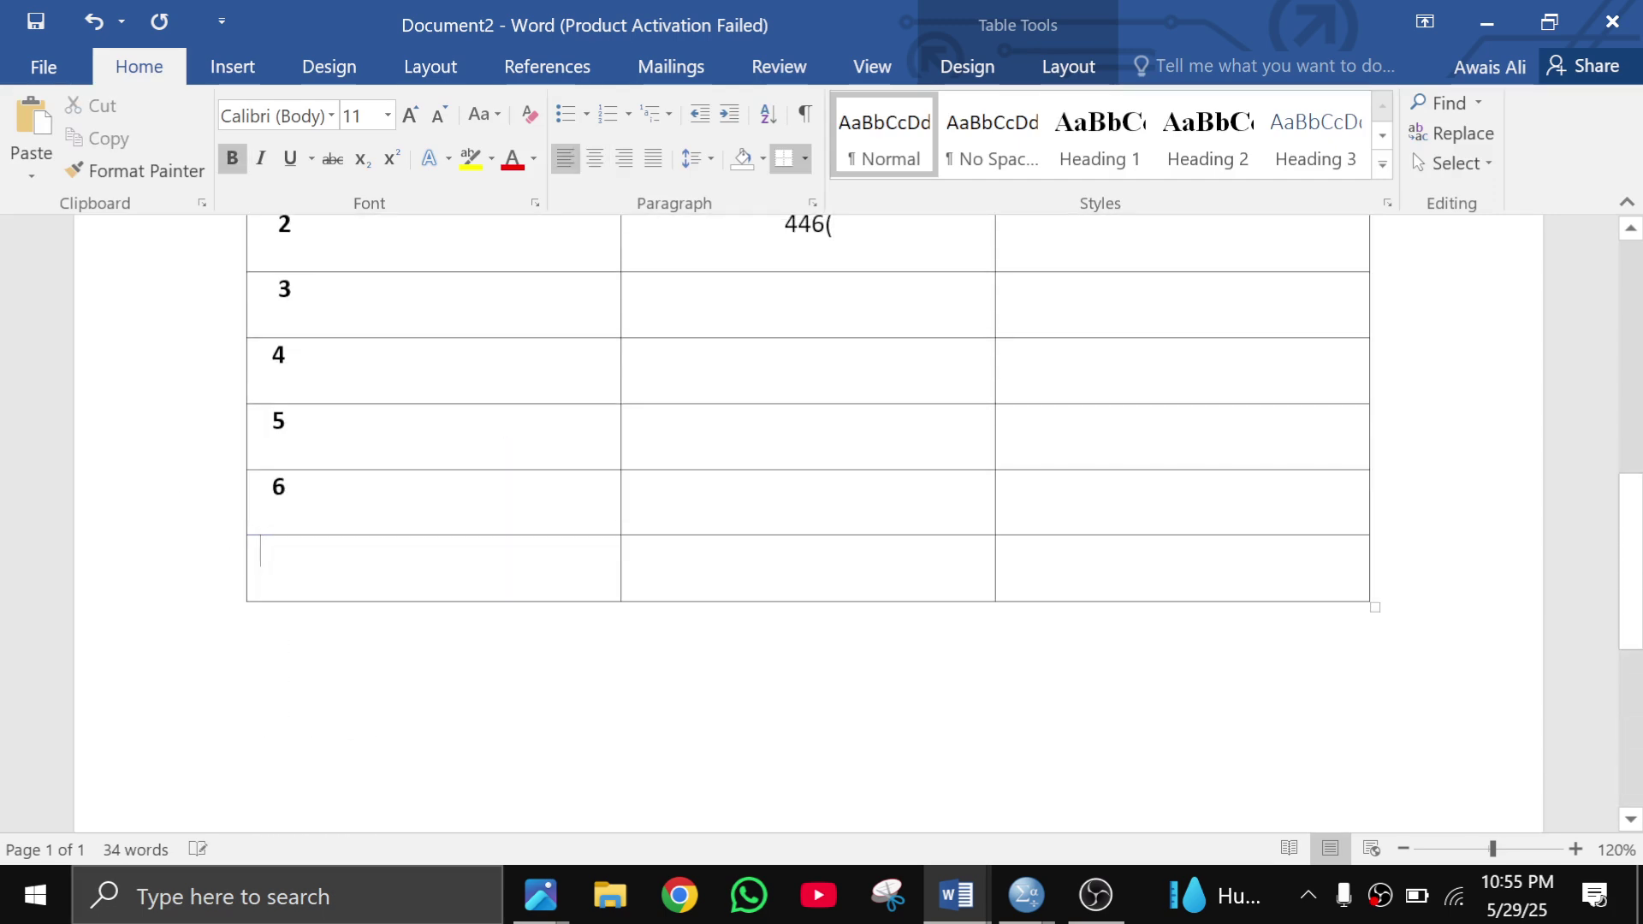
type("depart")
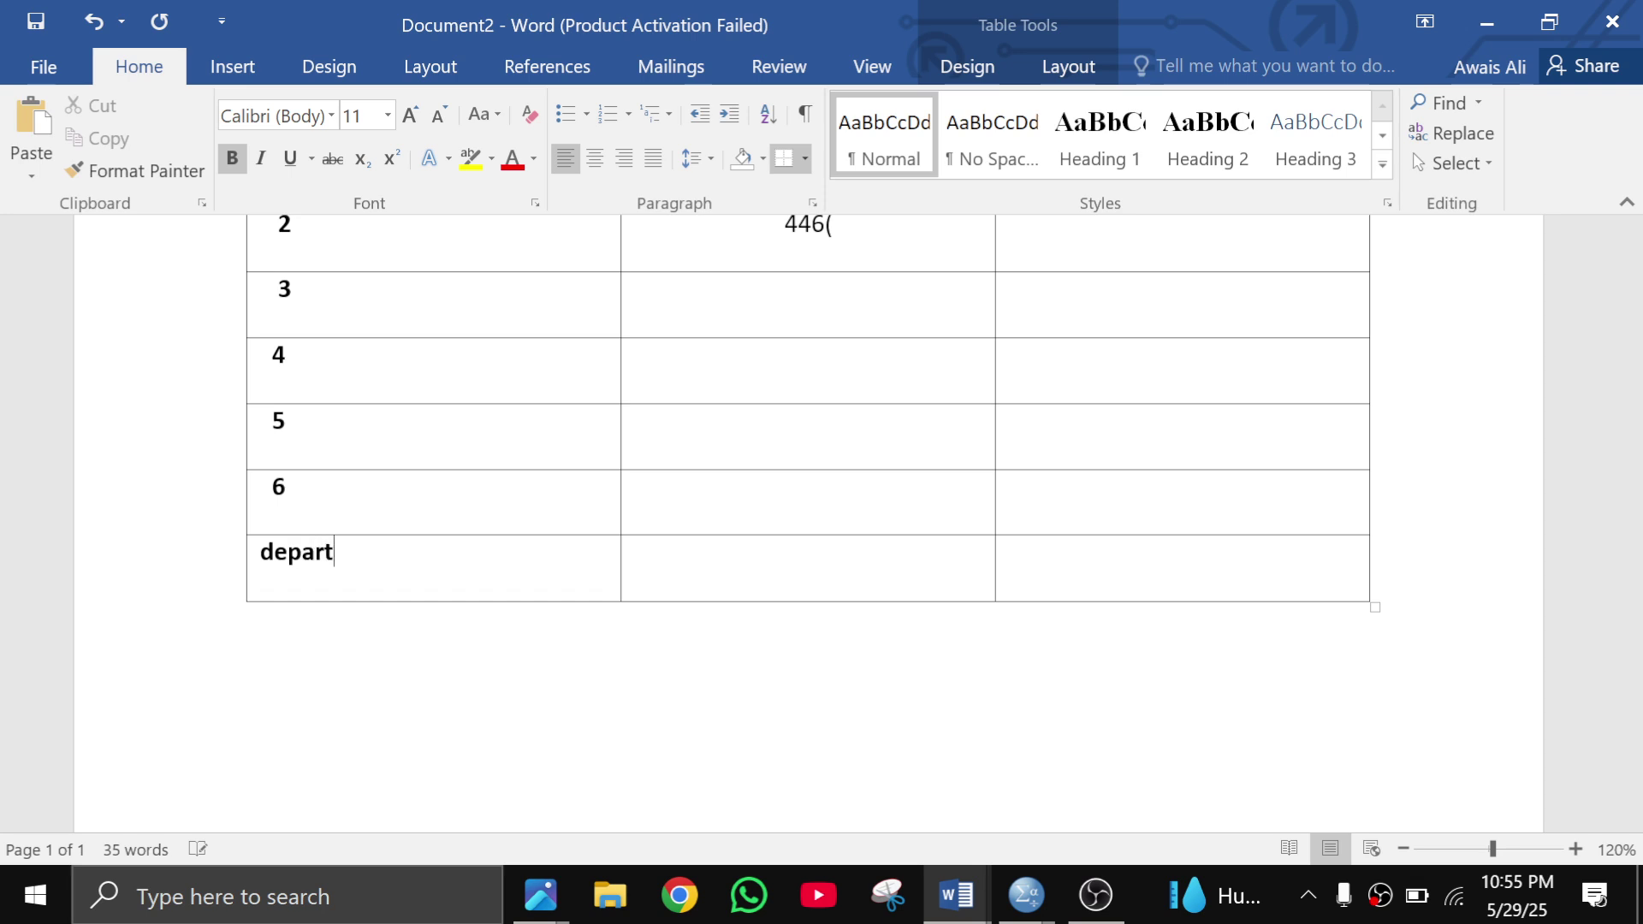
type("ments")
Add several rows below the departments row and place the cursor in the first cell of the first new row
left_click(235, 602)
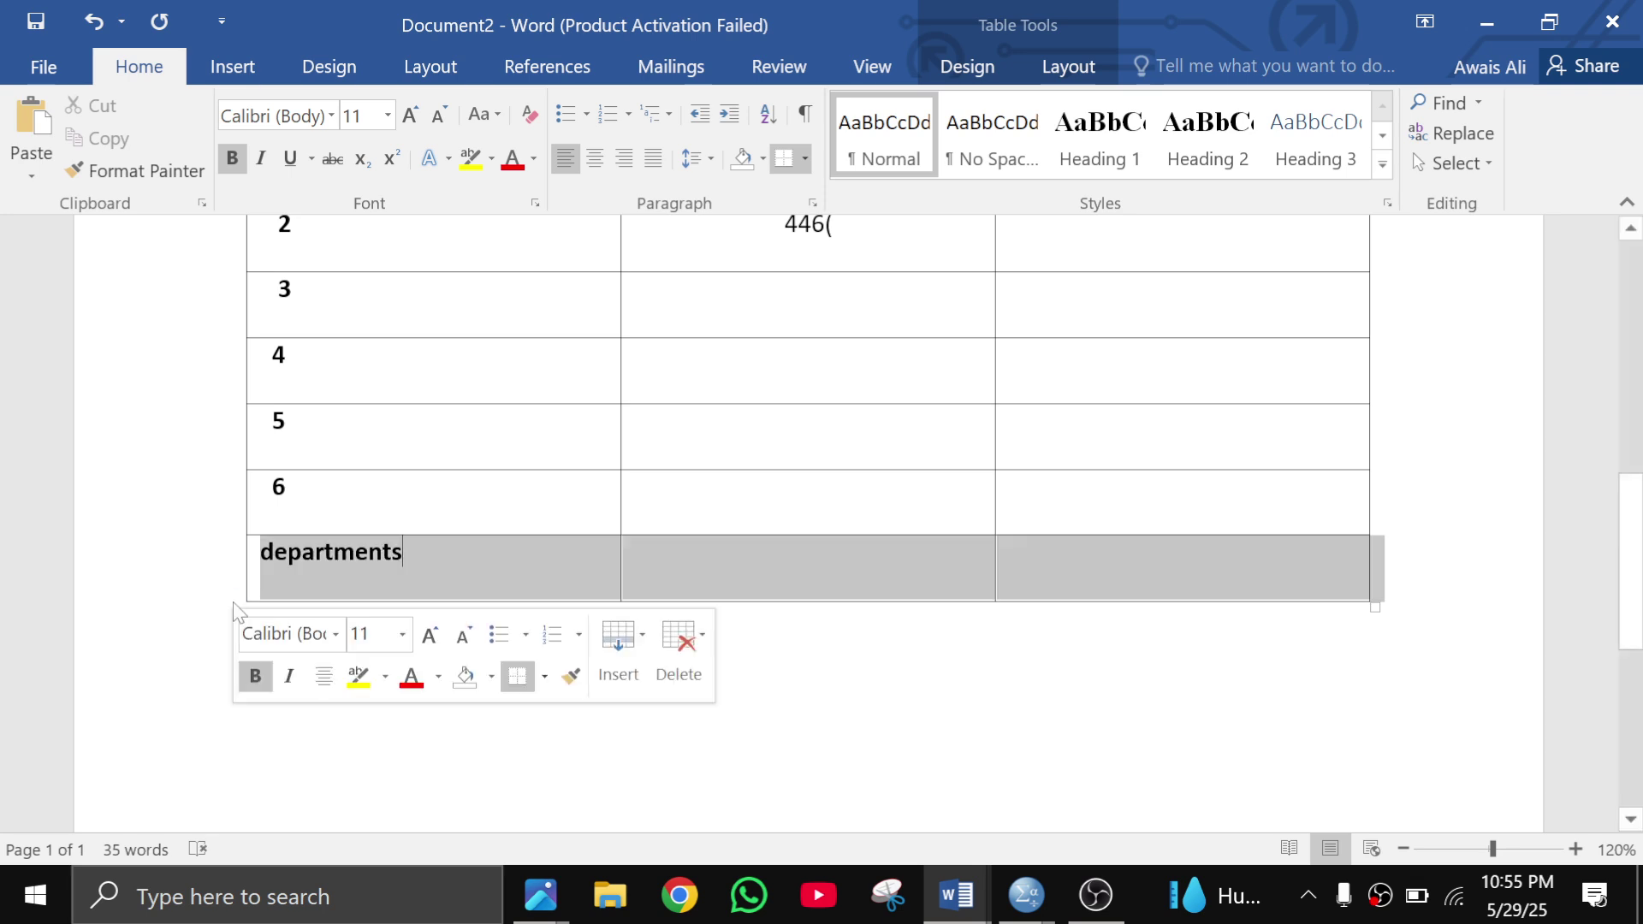
left_click(236, 601)
left_click(235, 601)
left_click(235, 602)
left_click(272, 618)
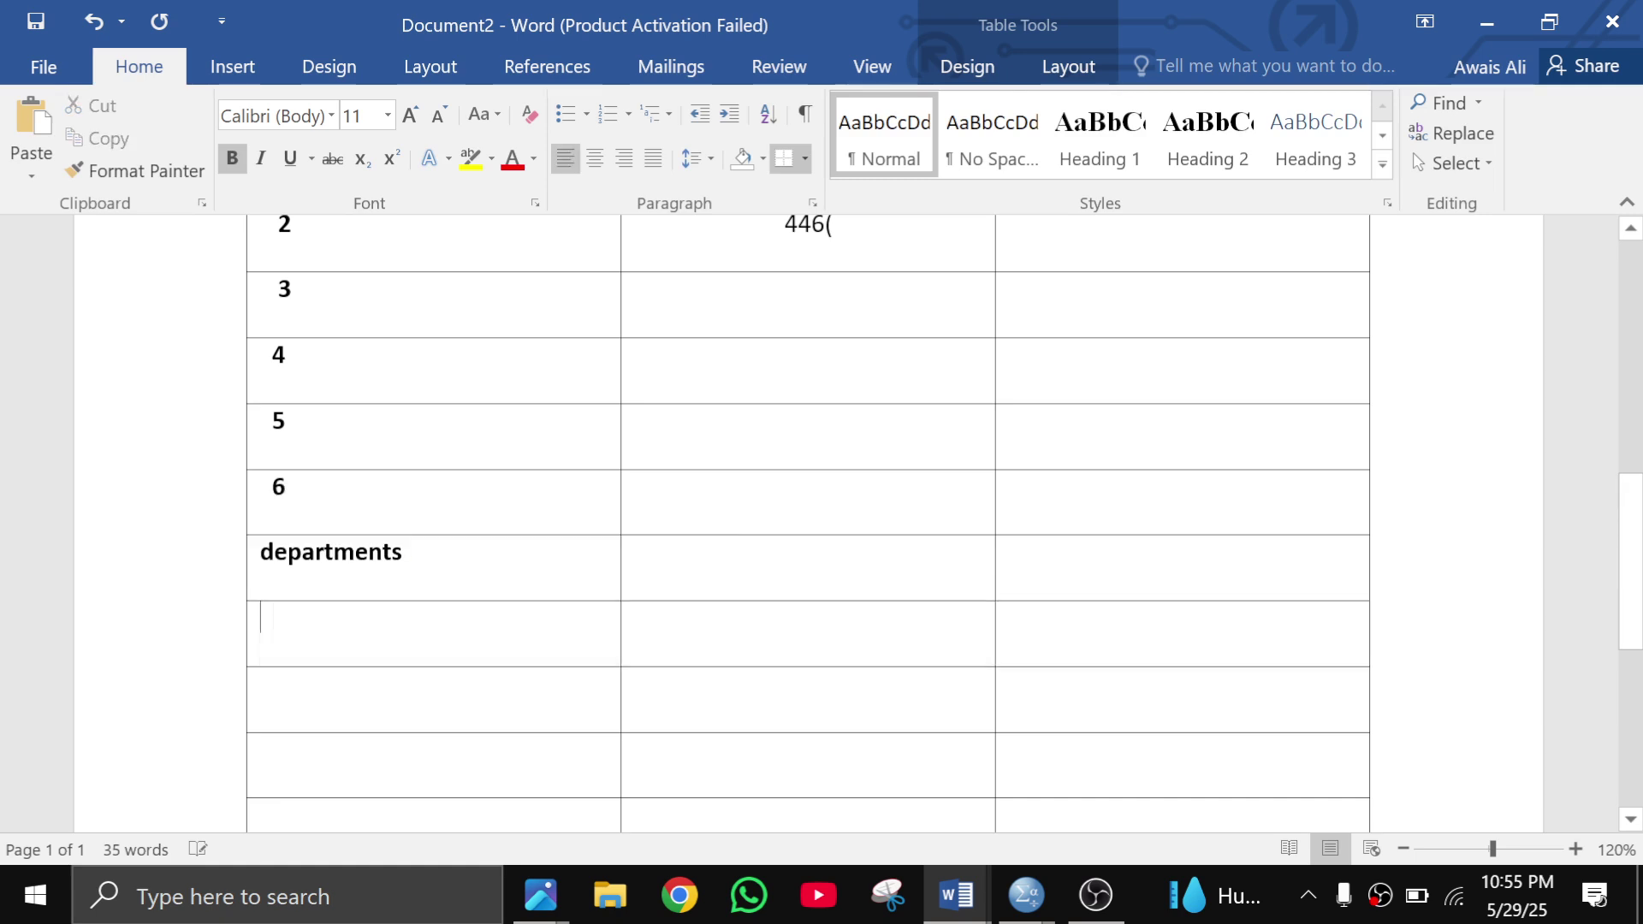
Enter "Psy" and "IR" in bold in the first cells of the two rows below departments
type("Psy")
key("Down")
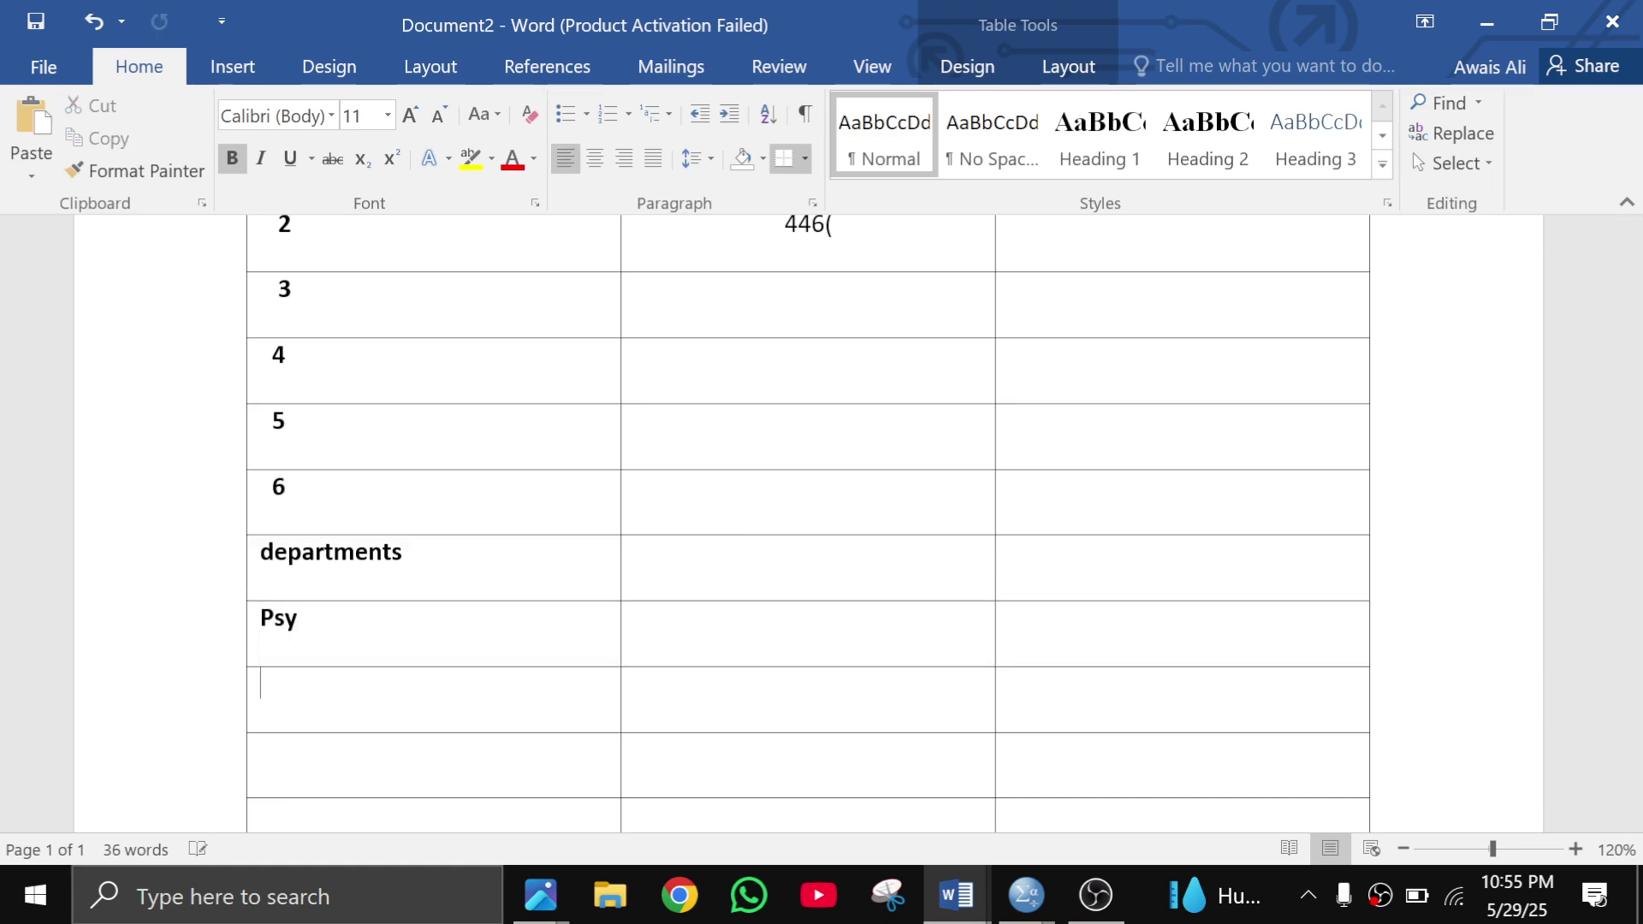
type("ir")
key("Caps_Lock")
type("IR")
key("Down")
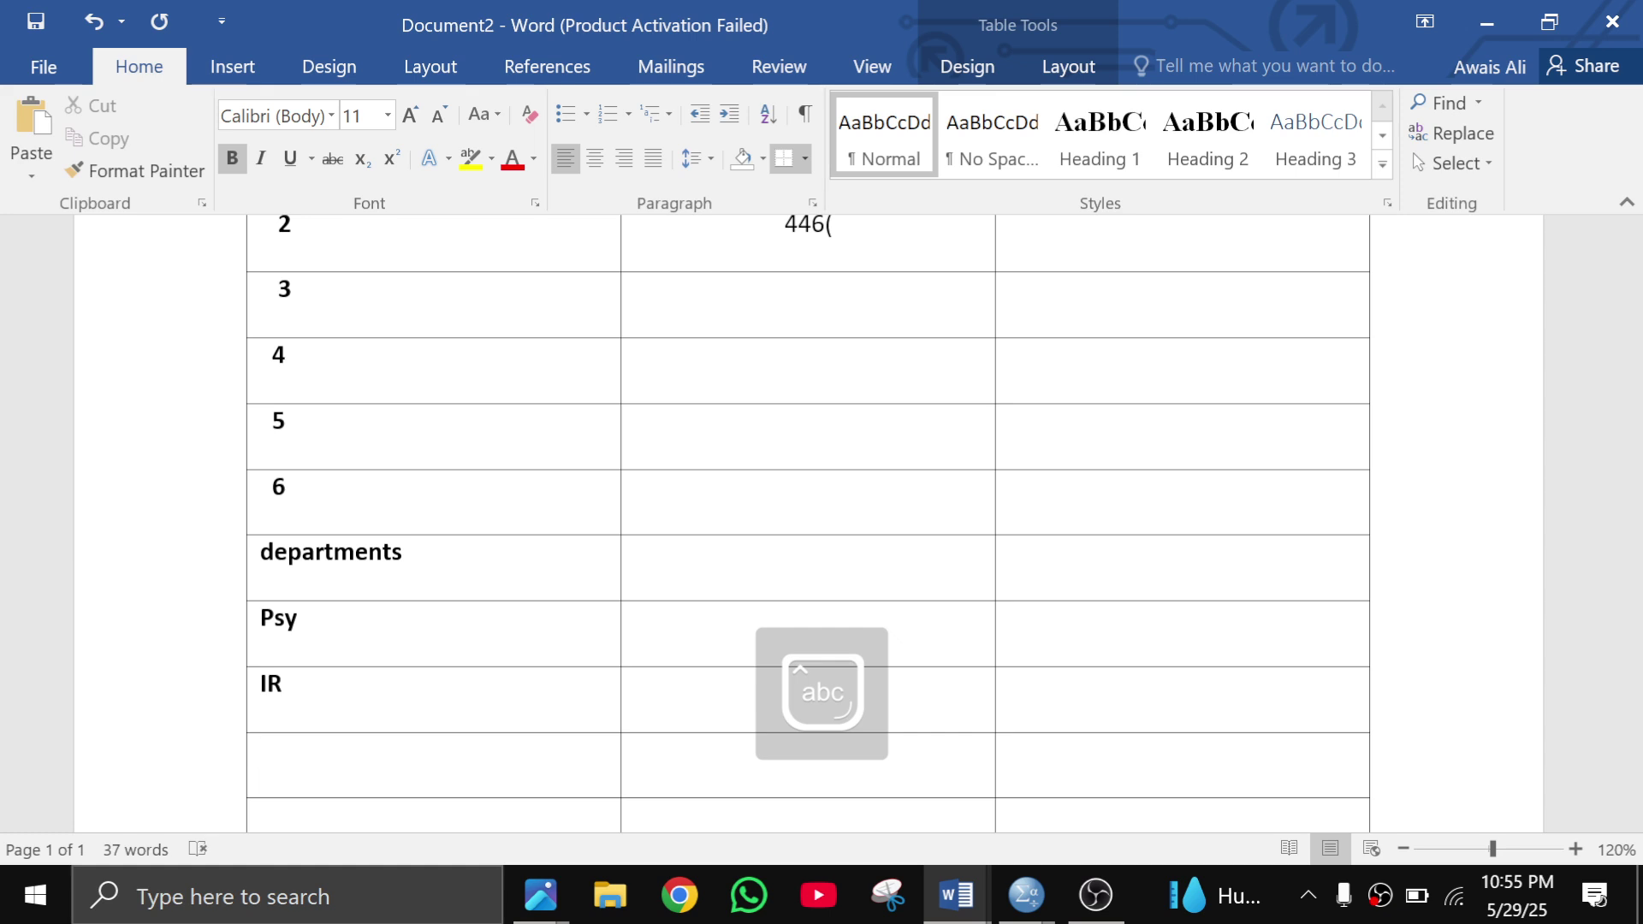
Add blank rows near the end of the table, and undo the last addition that spills onto a second page
scroll(808, 522, "down", 5)
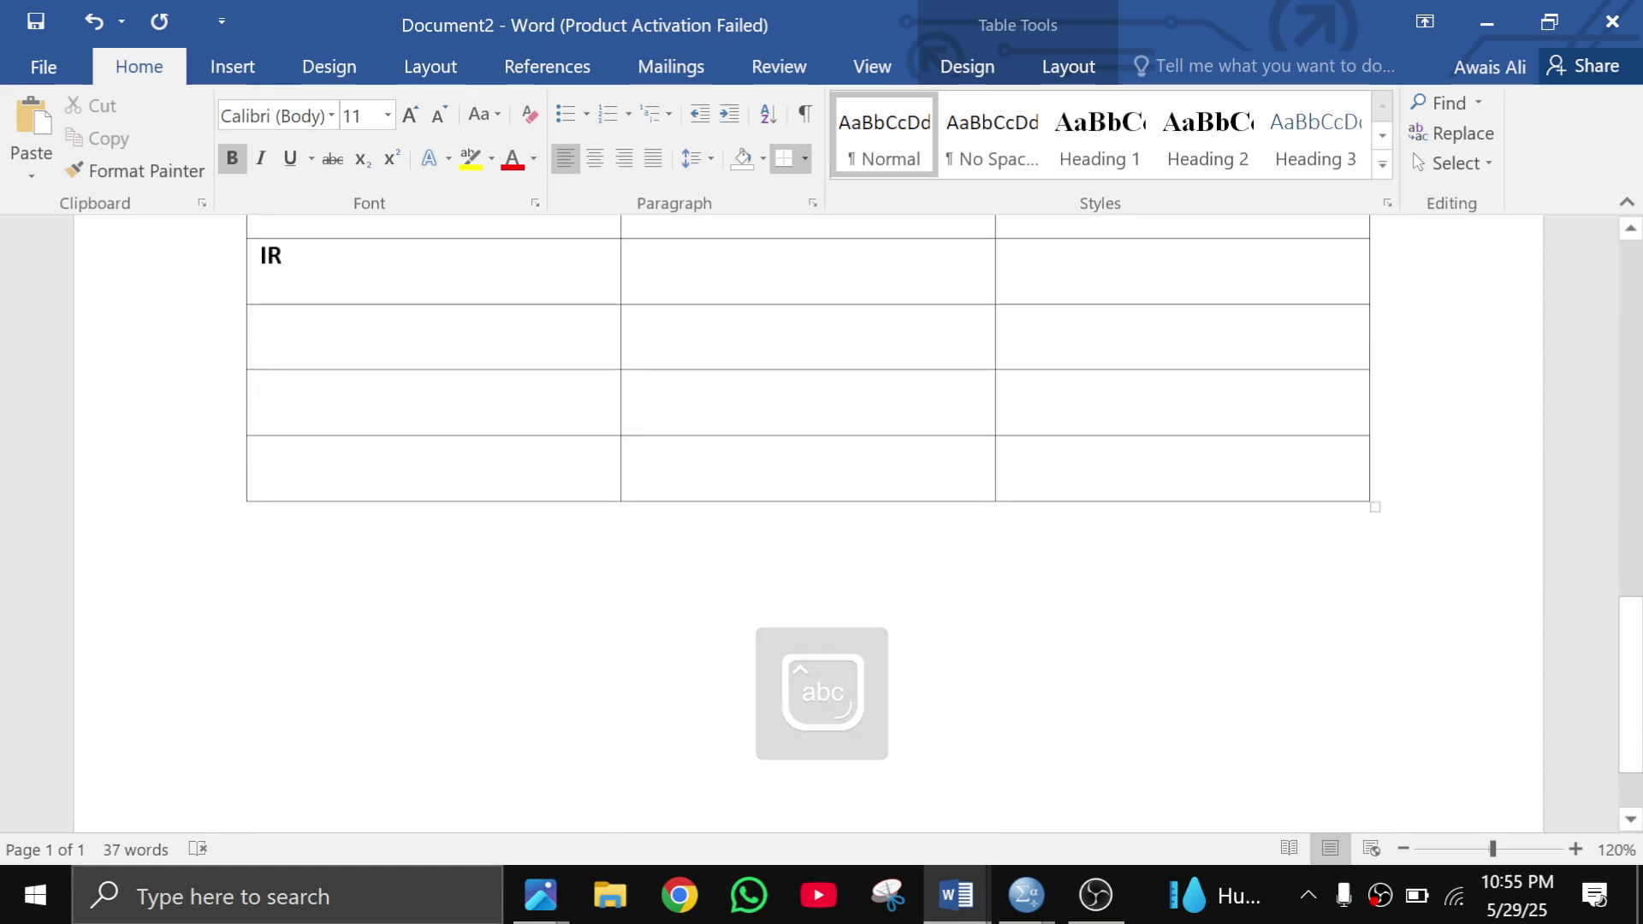
scroll(243, 504, "down", 1)
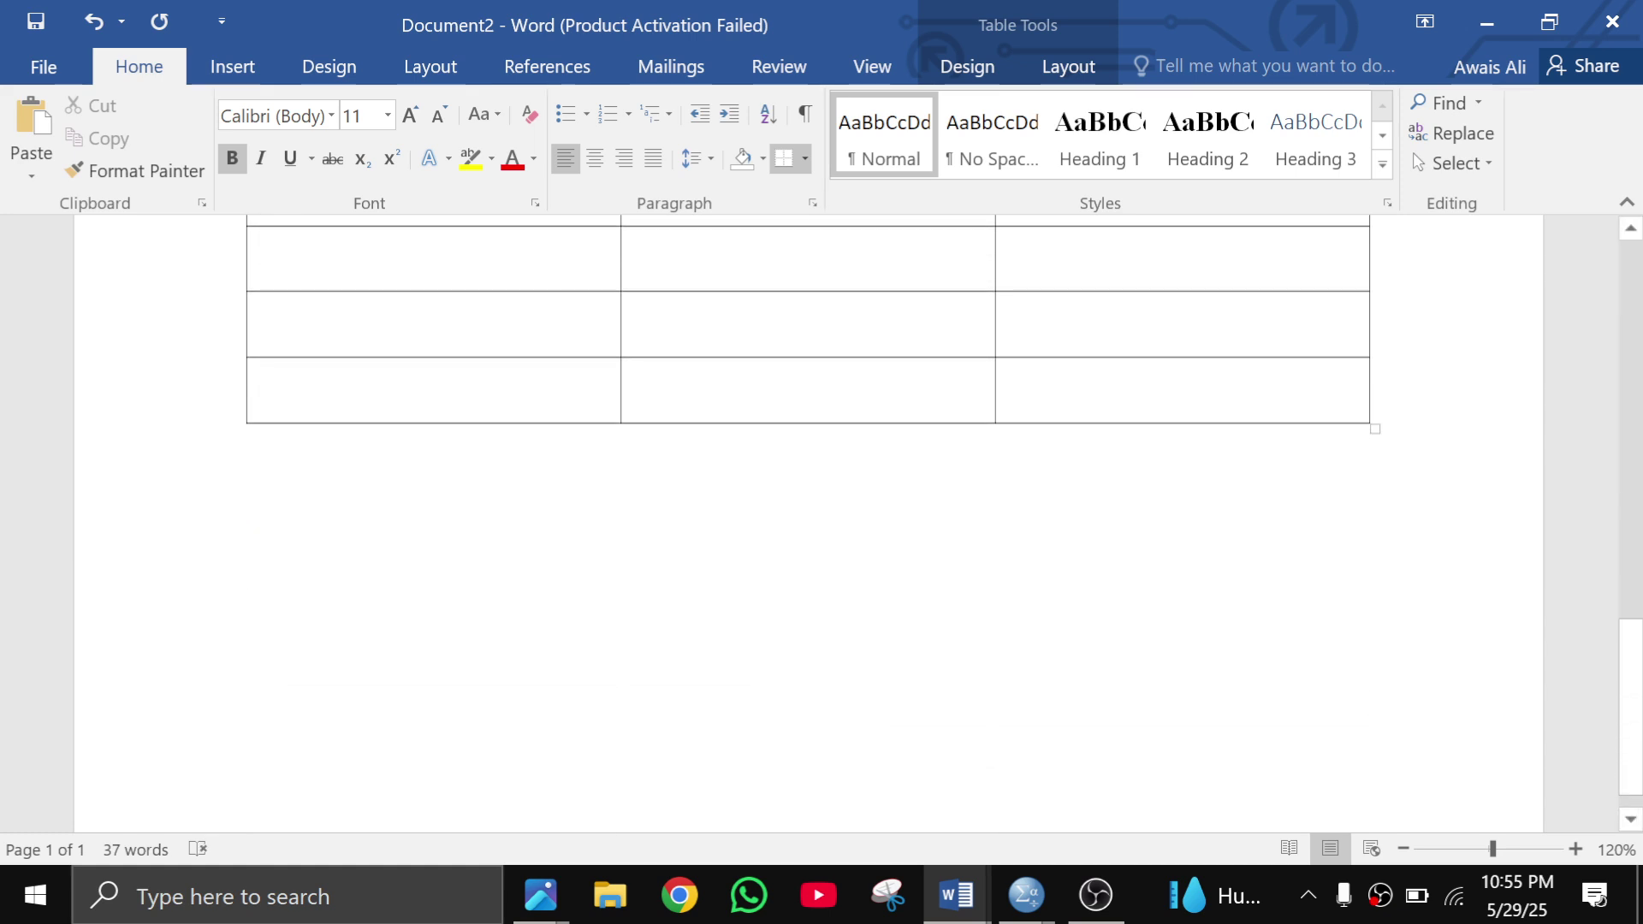
left_click(235, 396)
left_click(235, 396)
left_click(235, 396)
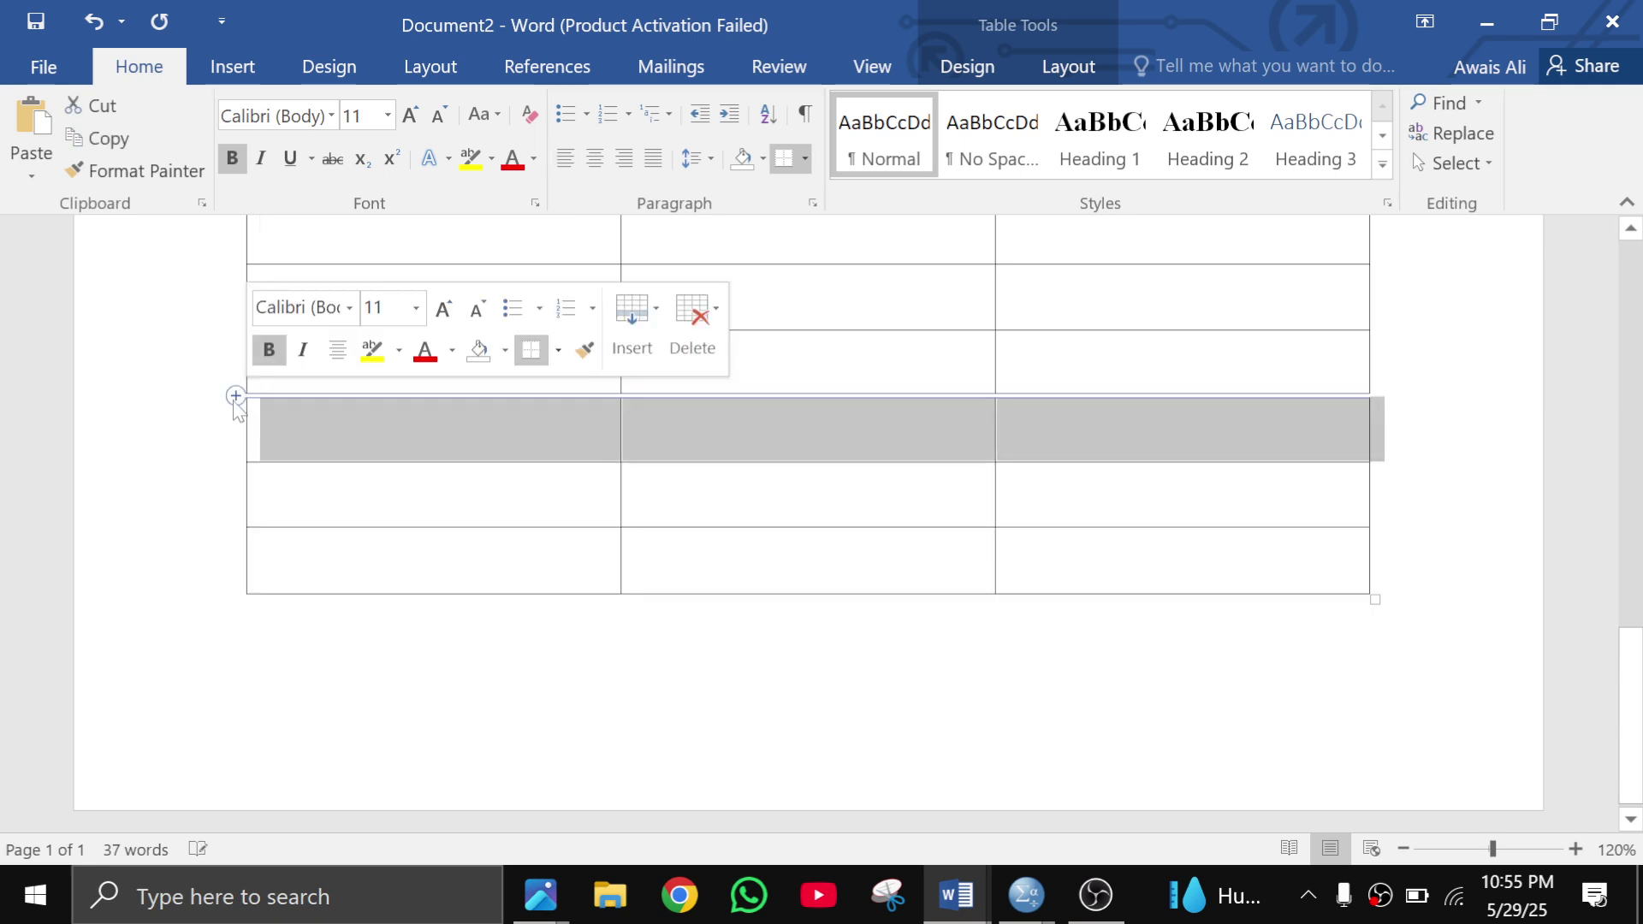
scroll(232, 405, "down", 4)
scroll(227, 412, "up", 2)
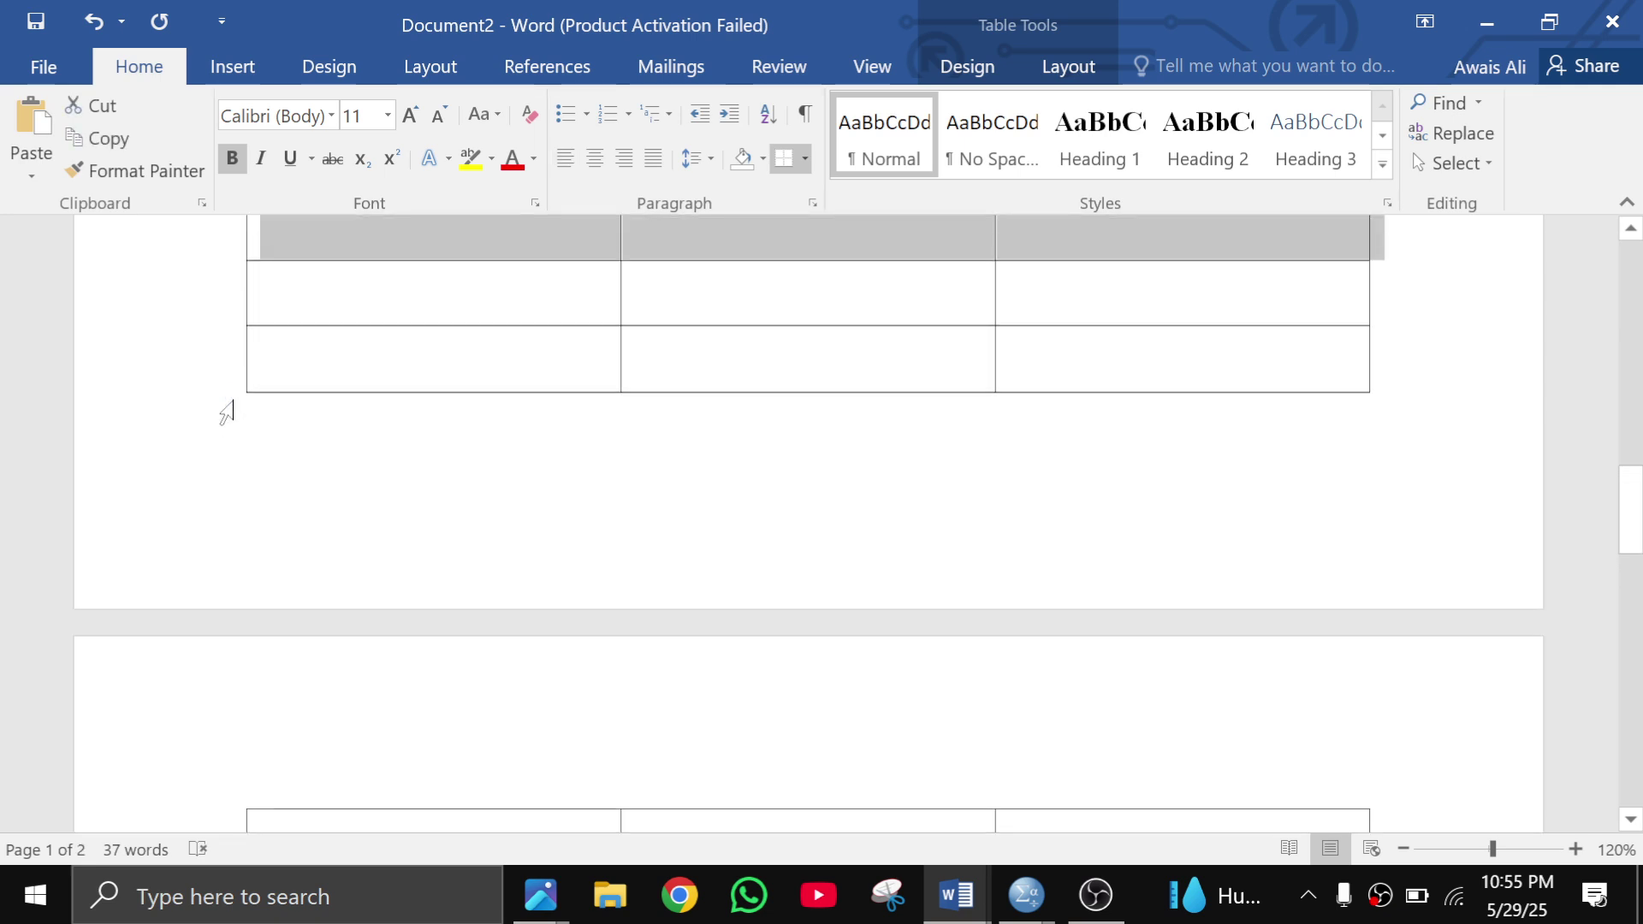
scroll(226, 412, "down", 5)
scroll(227, 392, "up", 4)
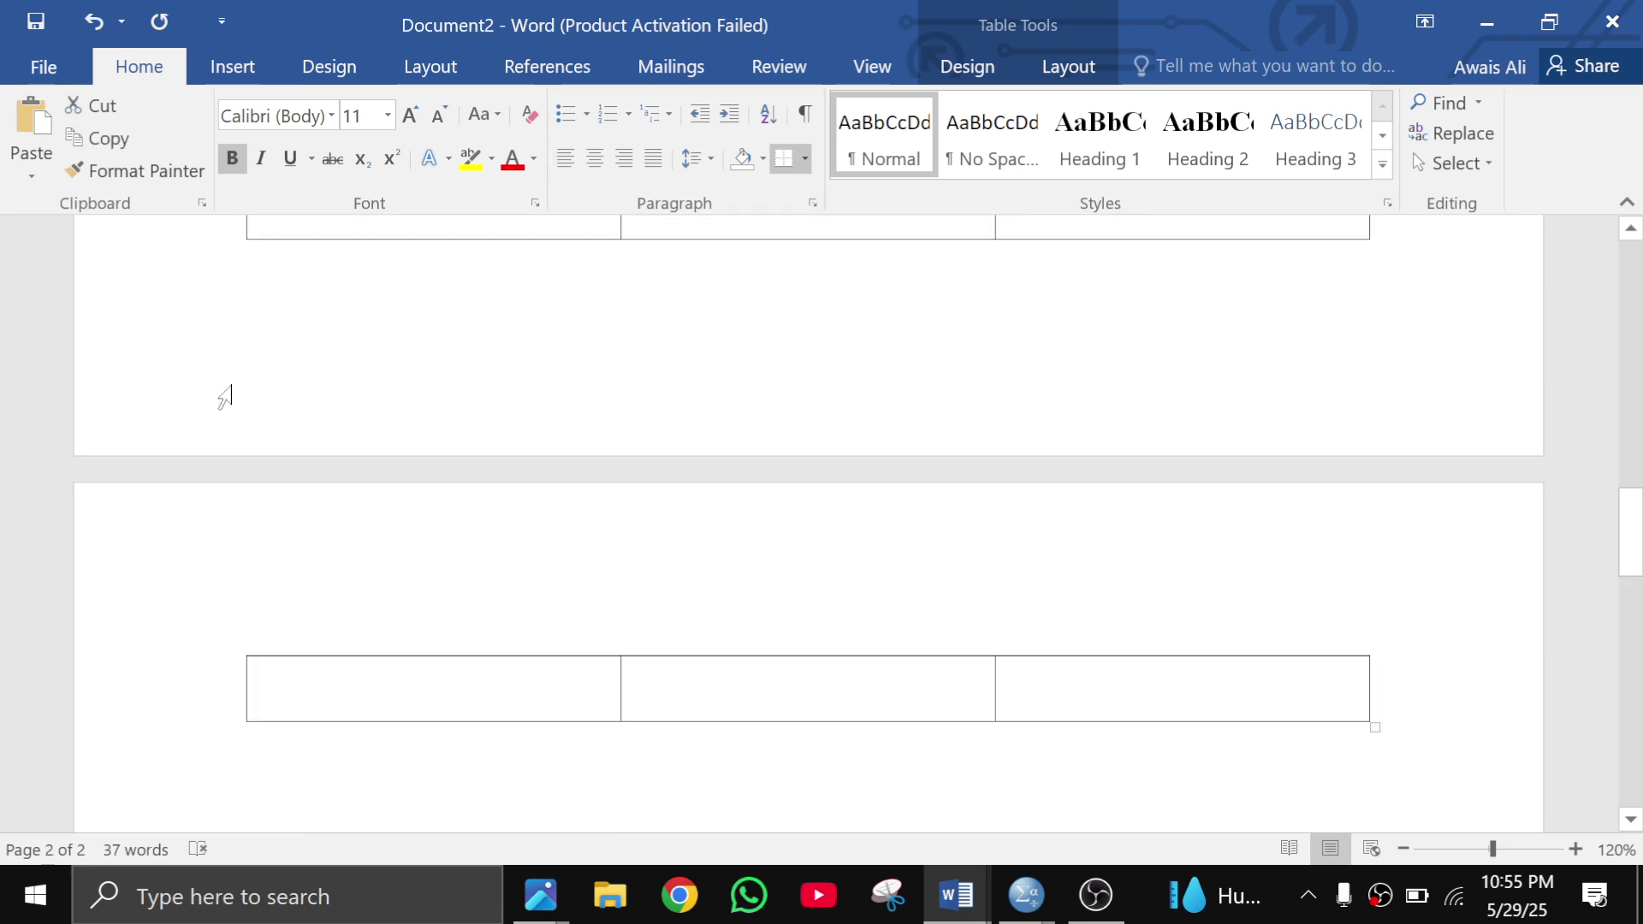
key("ctrl+z")
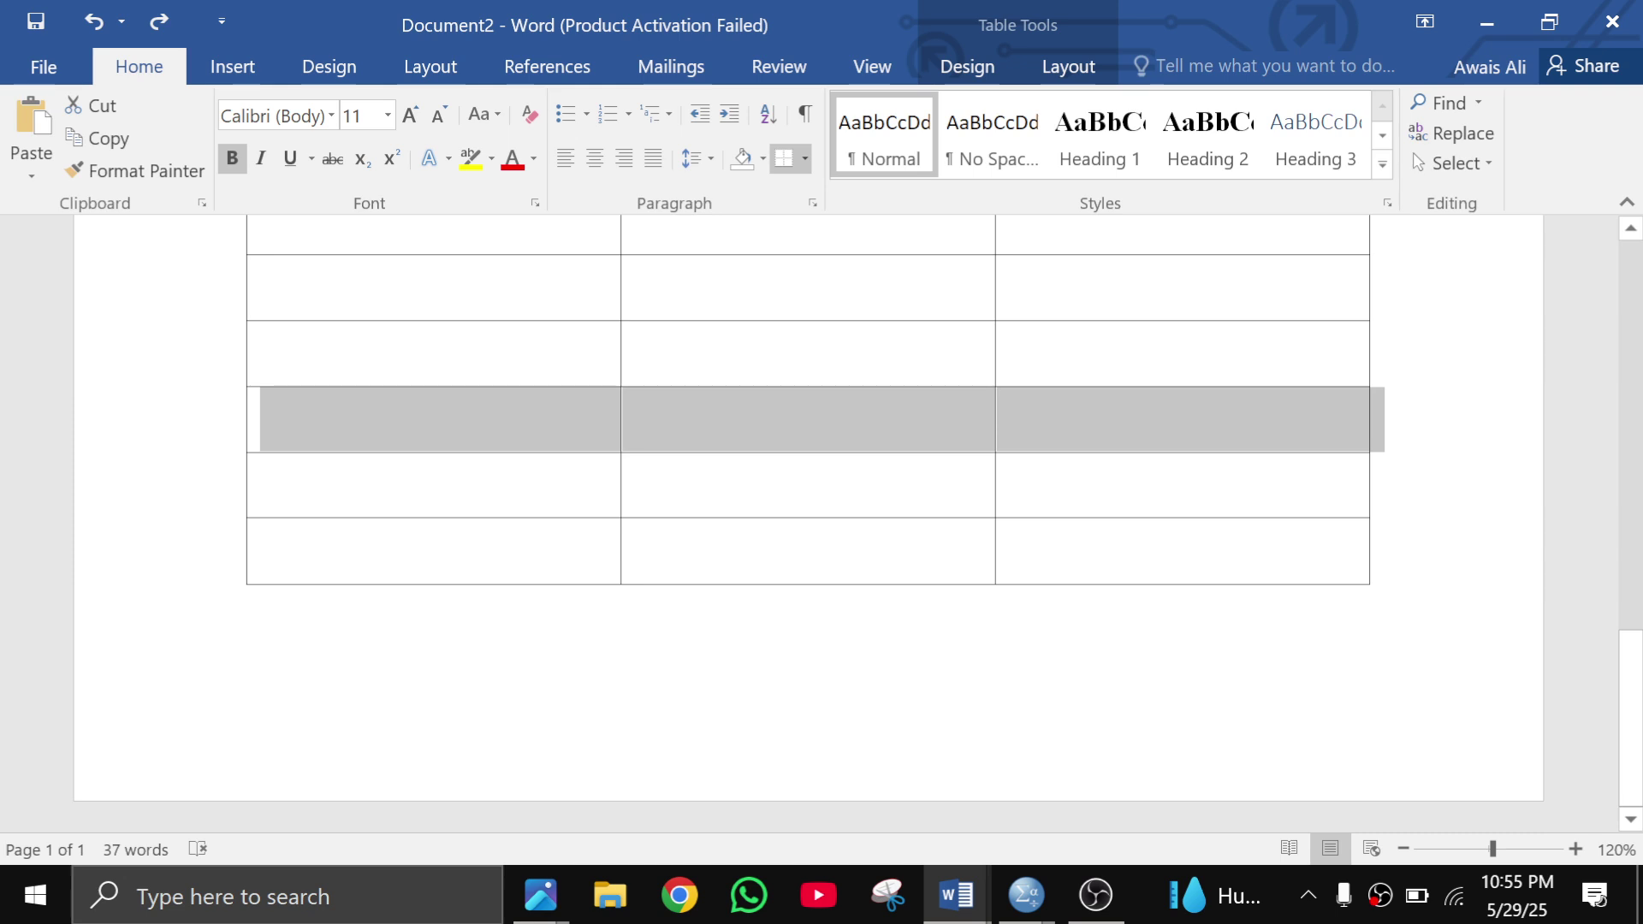
Extend the table onto the second page with a series of blank rows
left_click(248, 578)
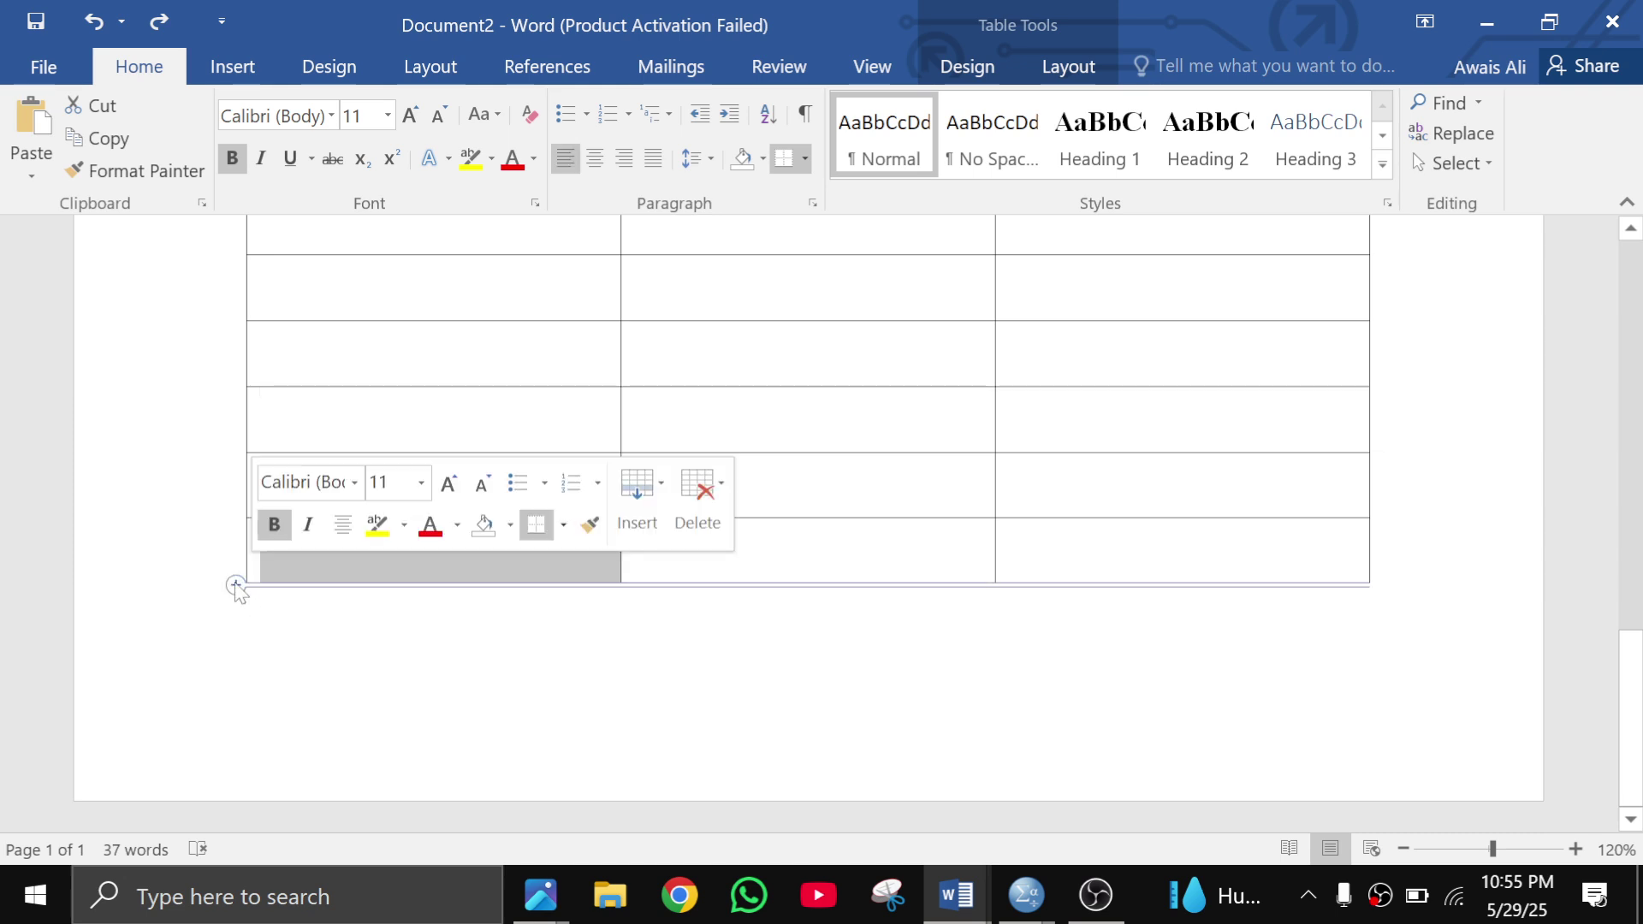
left_click(237, 588)
scroll(229, 591, "down", 1, "ctrl")
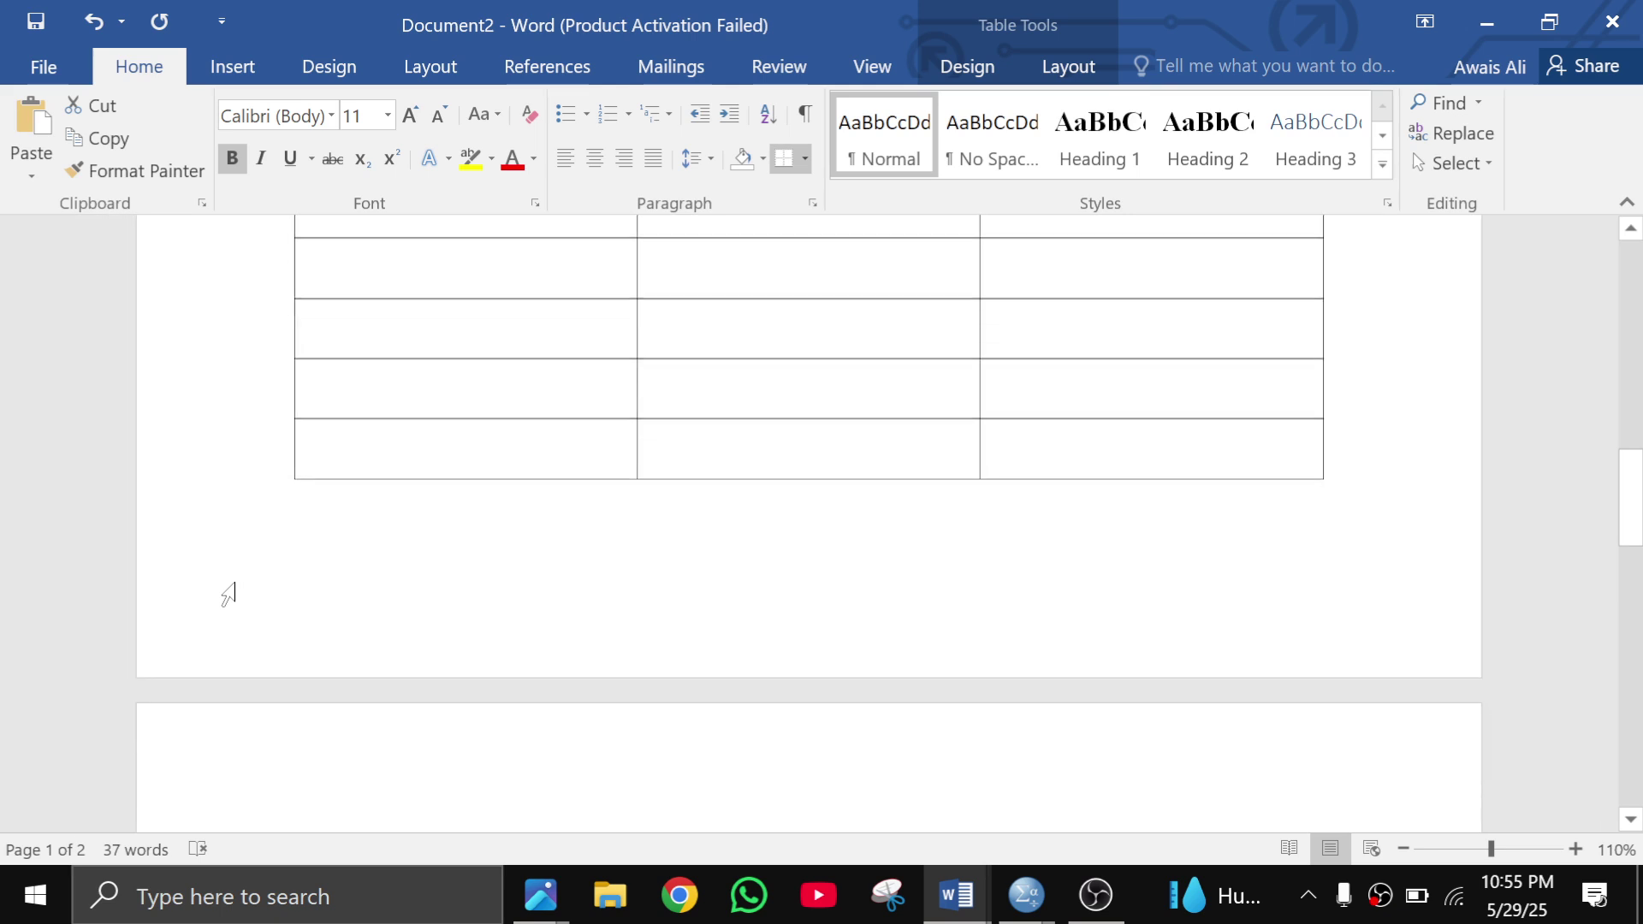
scroll(422, 305, "down", 3)
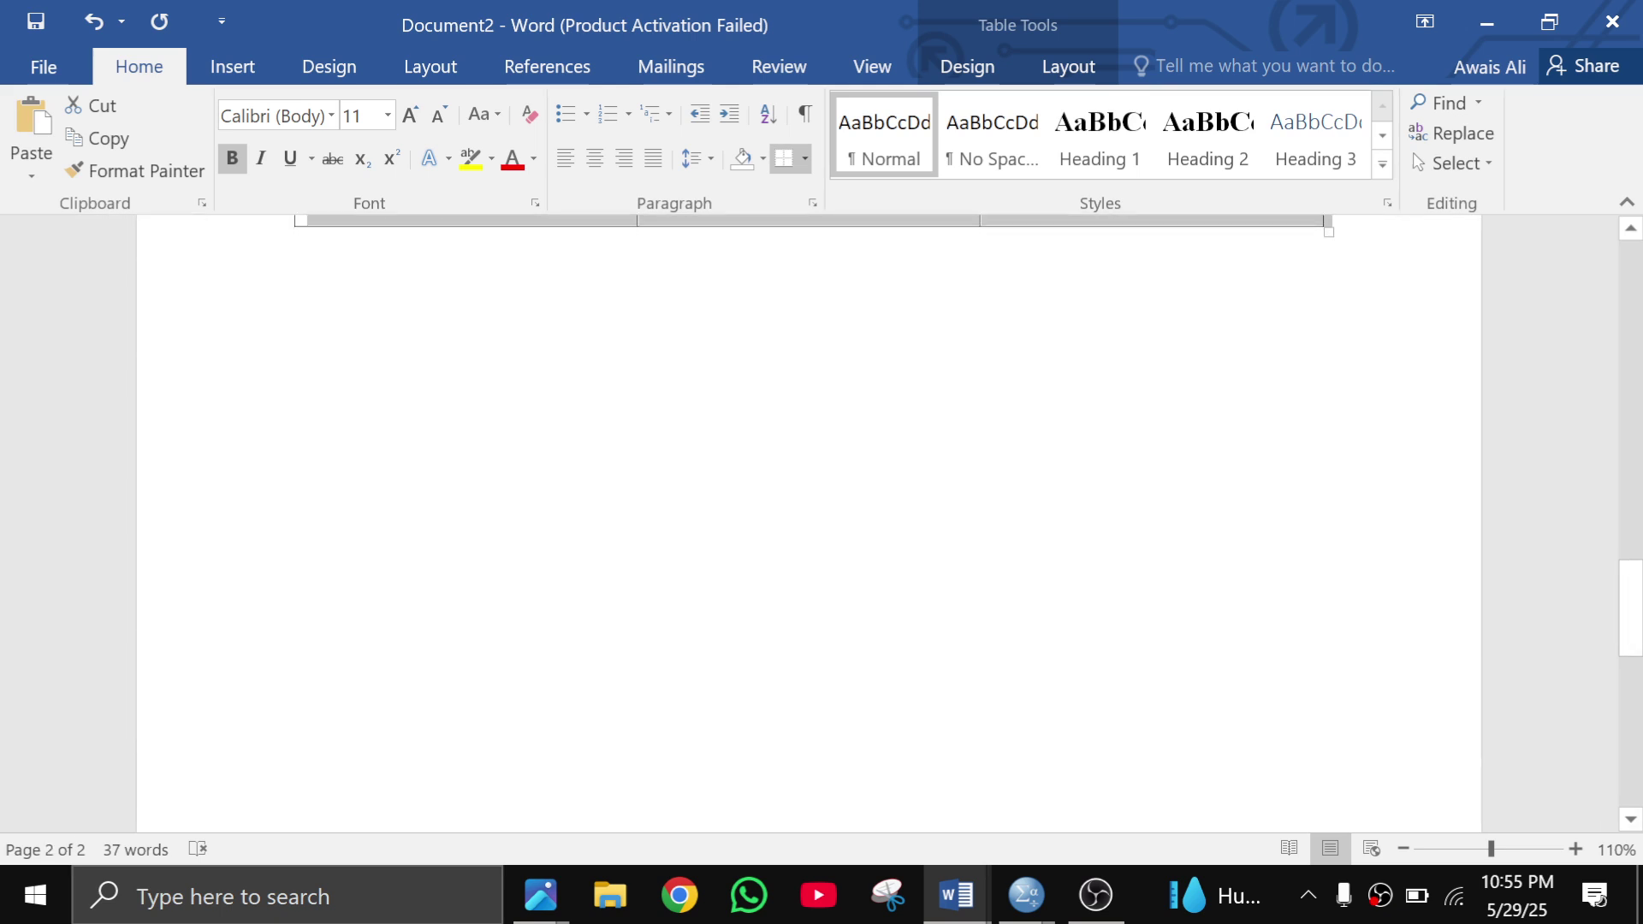
scroll(291, 291, "up", 1)
left_click(287, 296)
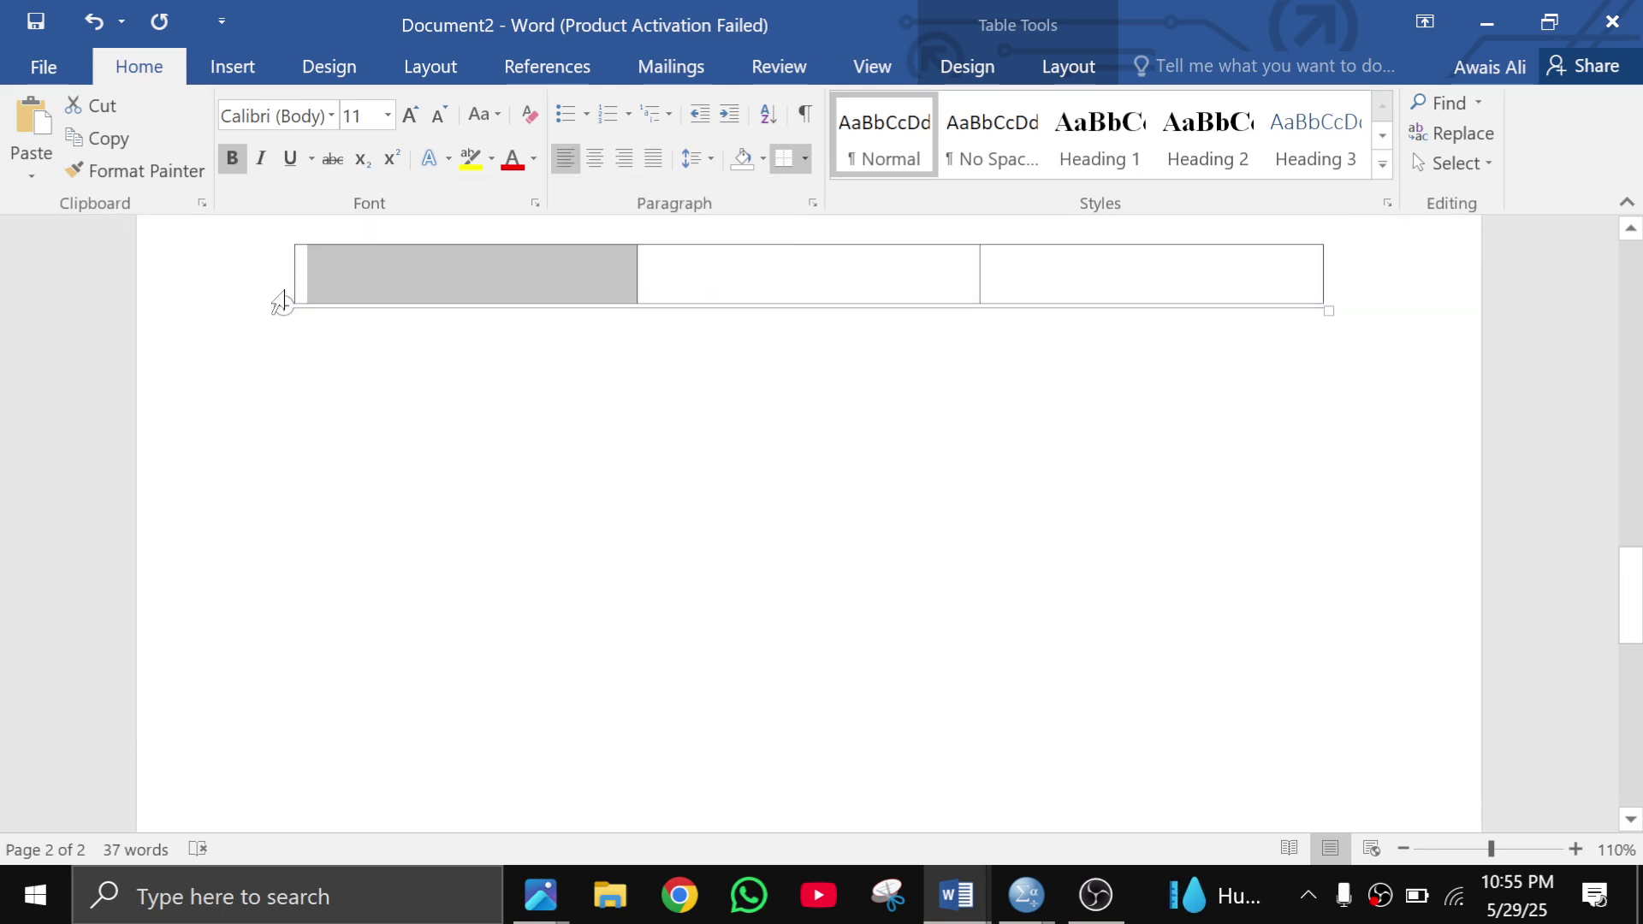
left_click(284, 304)
left_click(284, 304)
left_click(285, 305)
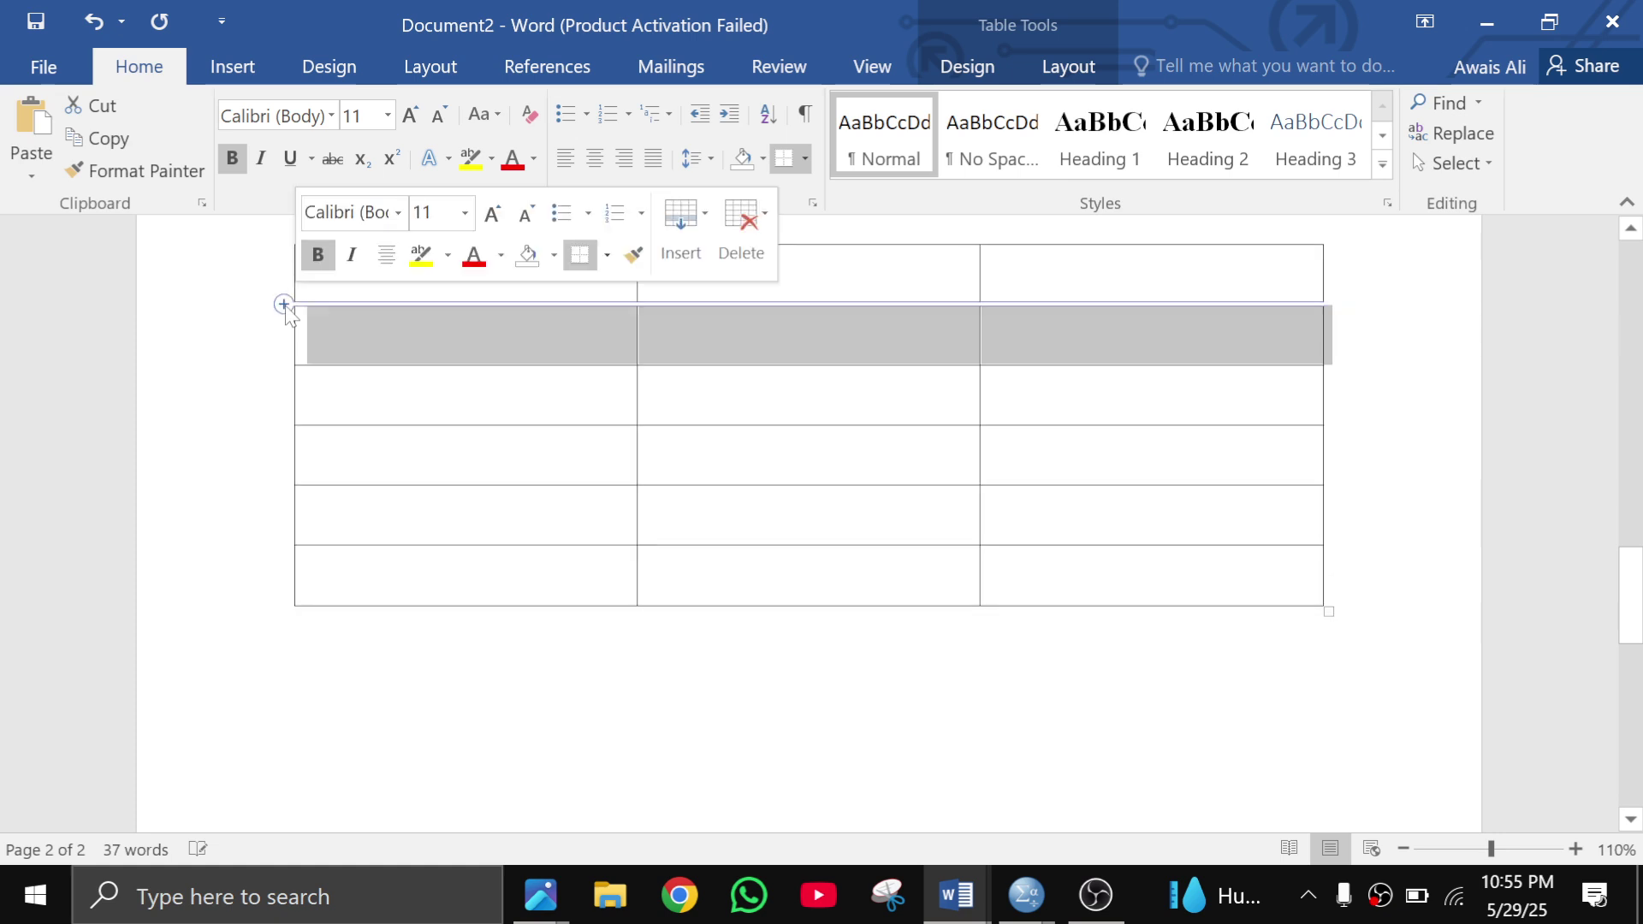
left_click(284, 304)
left_click(284, 304)
left_click(284, 304)
scroll(277, 319, "down", 5)
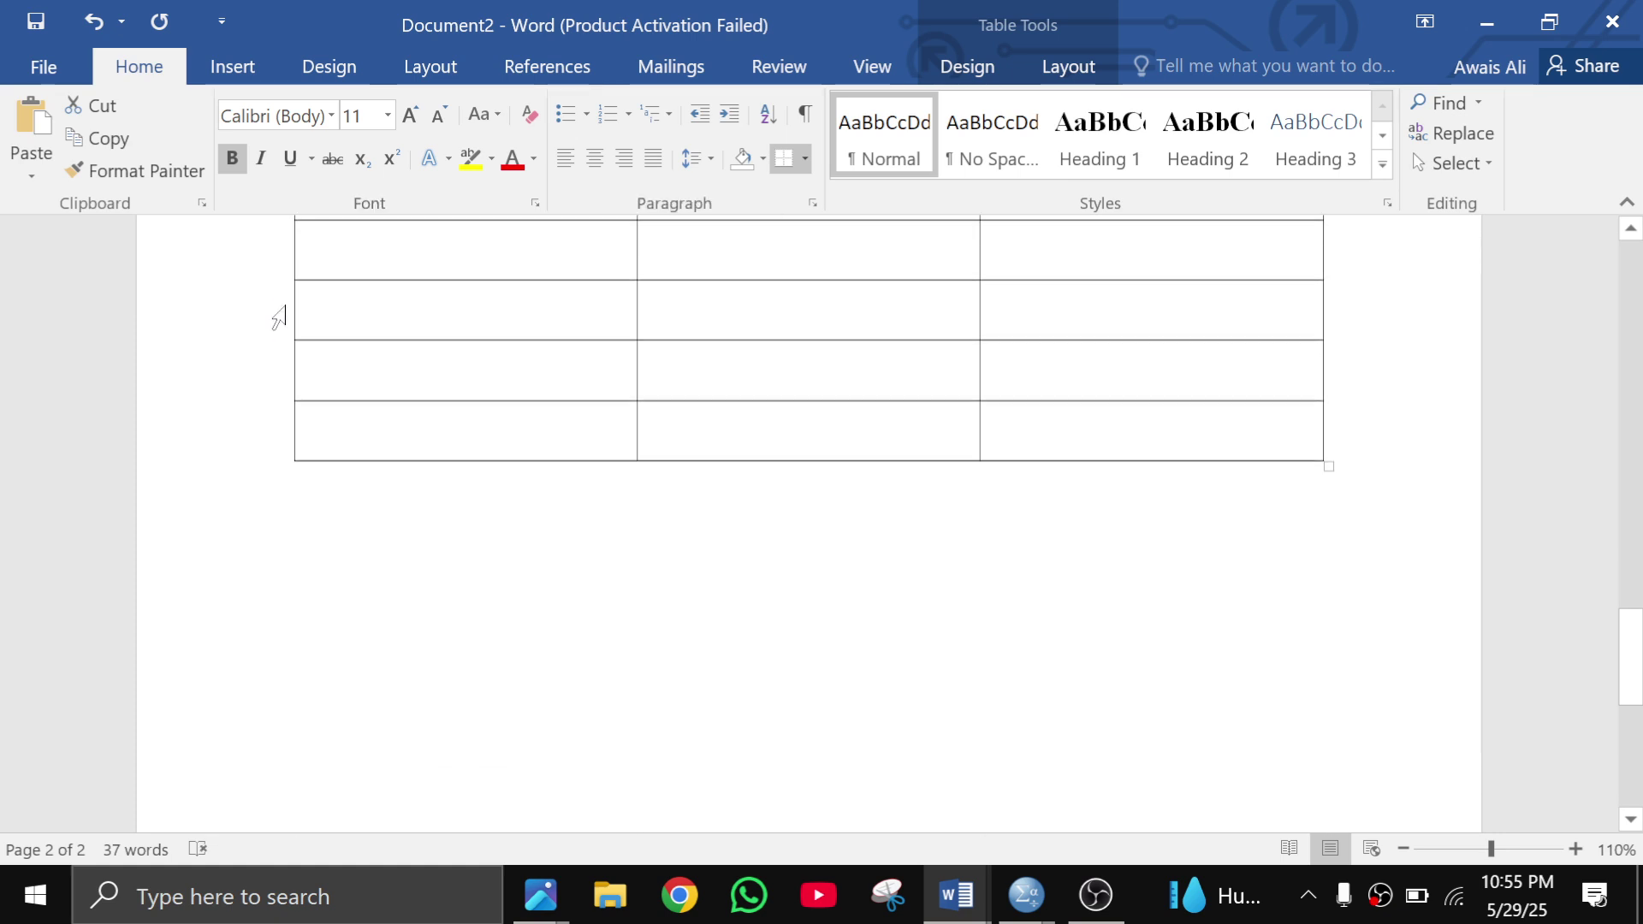
Append several more blank rows after the table's current last row on page 2
scroll(278, 318, "down", 1)
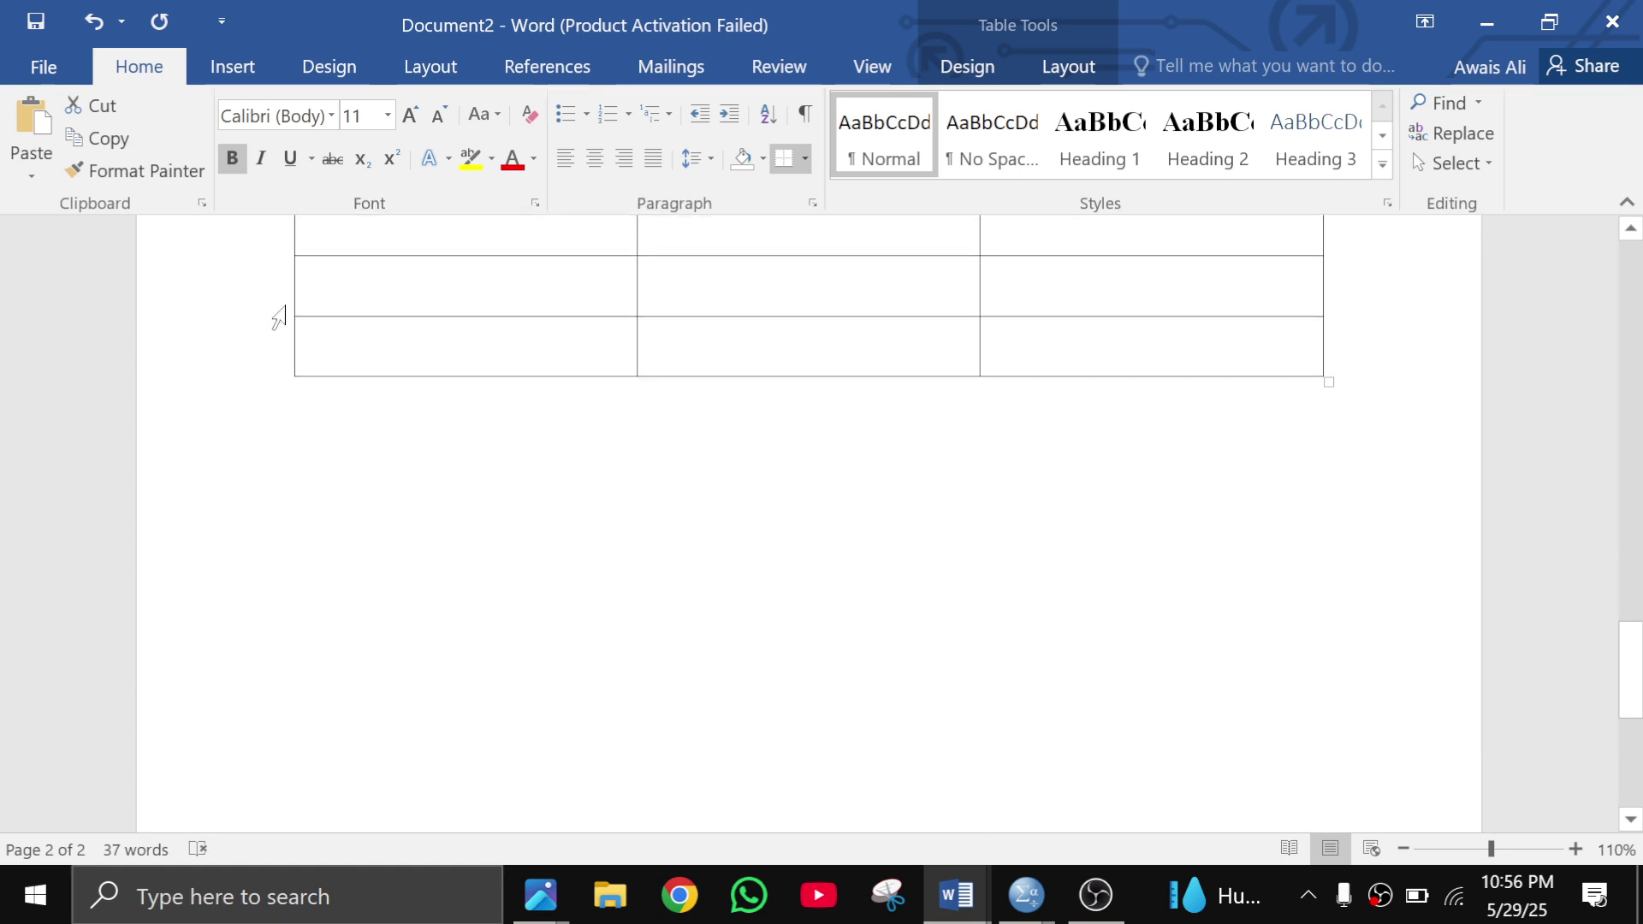
left_click(282, 378)
left_click(284, 377)
left_click(284, 377)
left_click(284, 377)
left_click(284, 377)
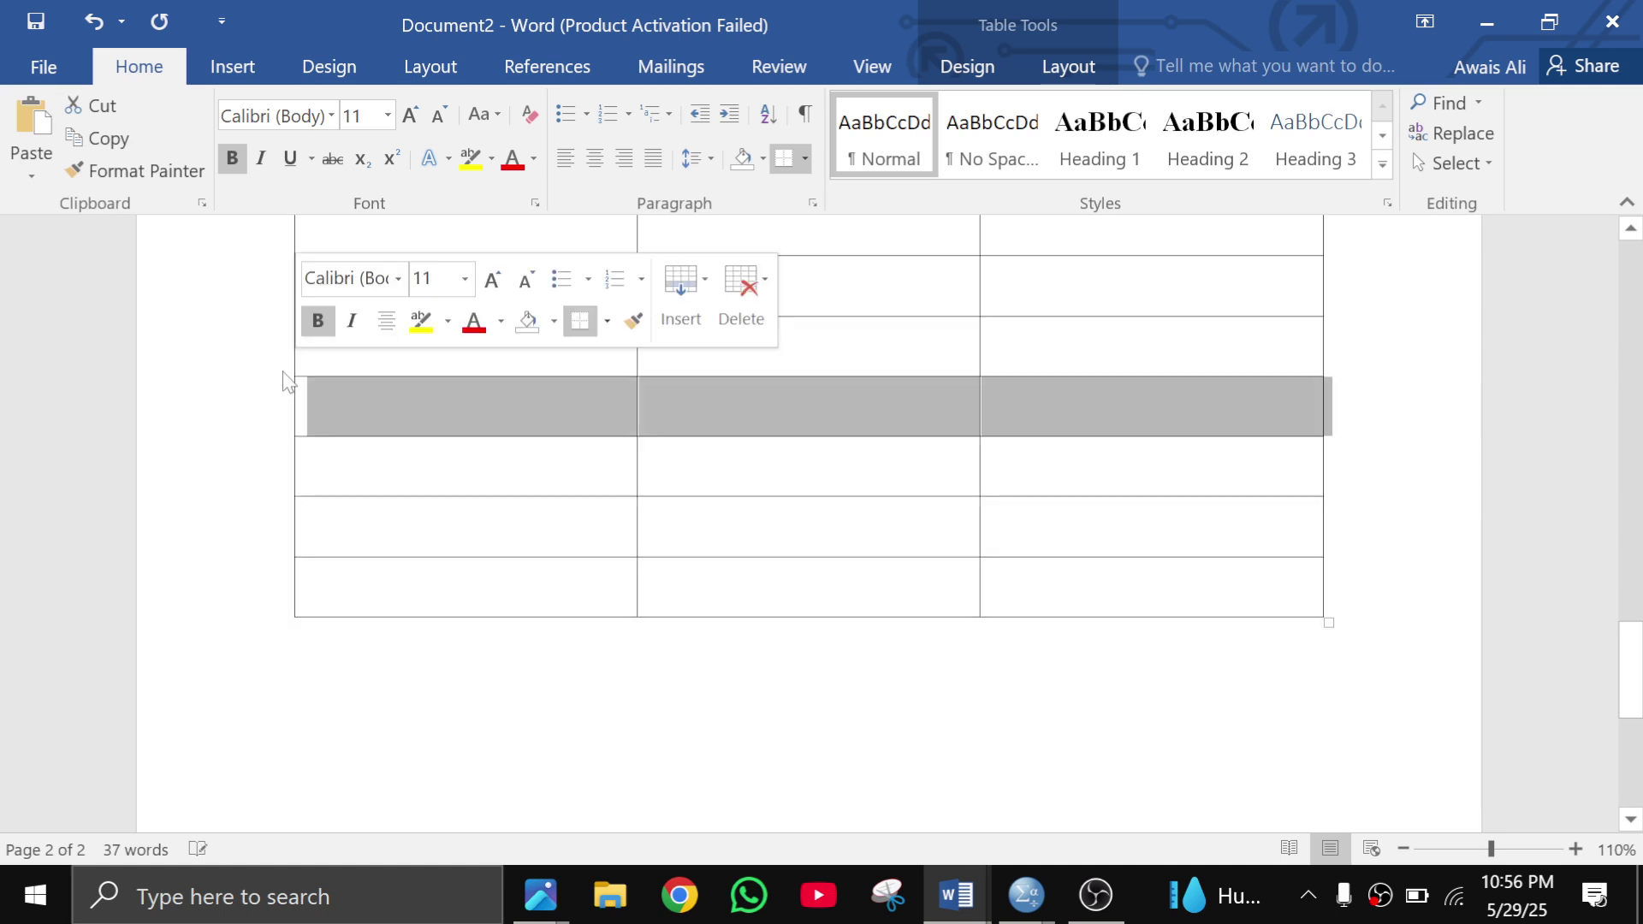
left_click(284, 376)
scroll(278, 377, "down", 1)
Enter "IR" in bold in the first cell of the table's second-to-last row
left_click(351, 589)
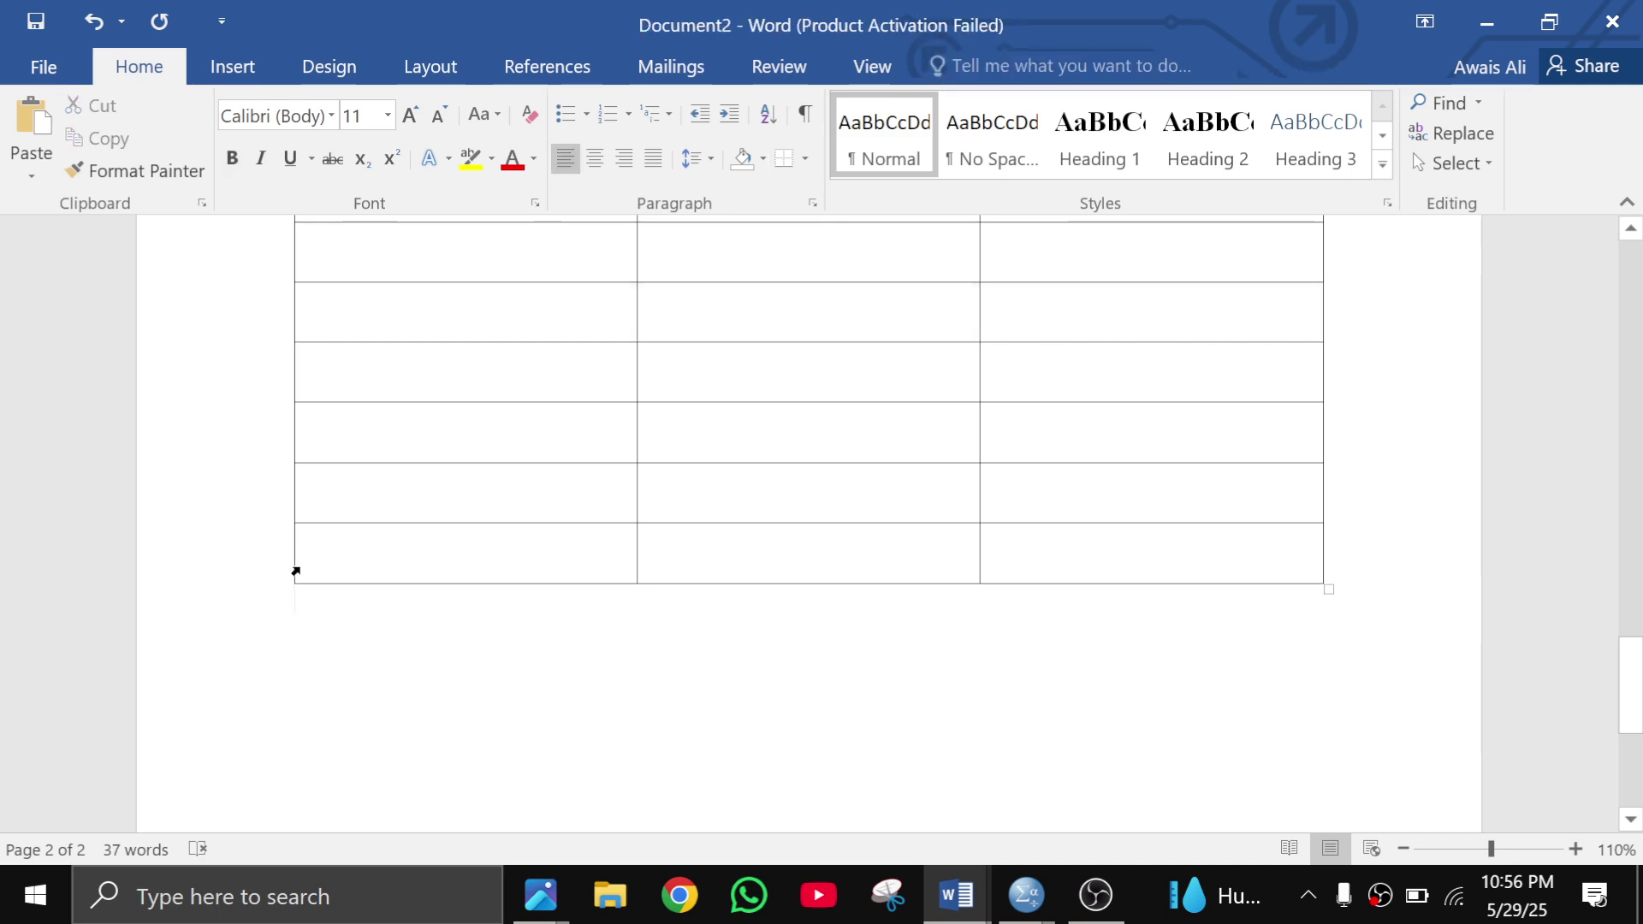
left_click(382, 467)
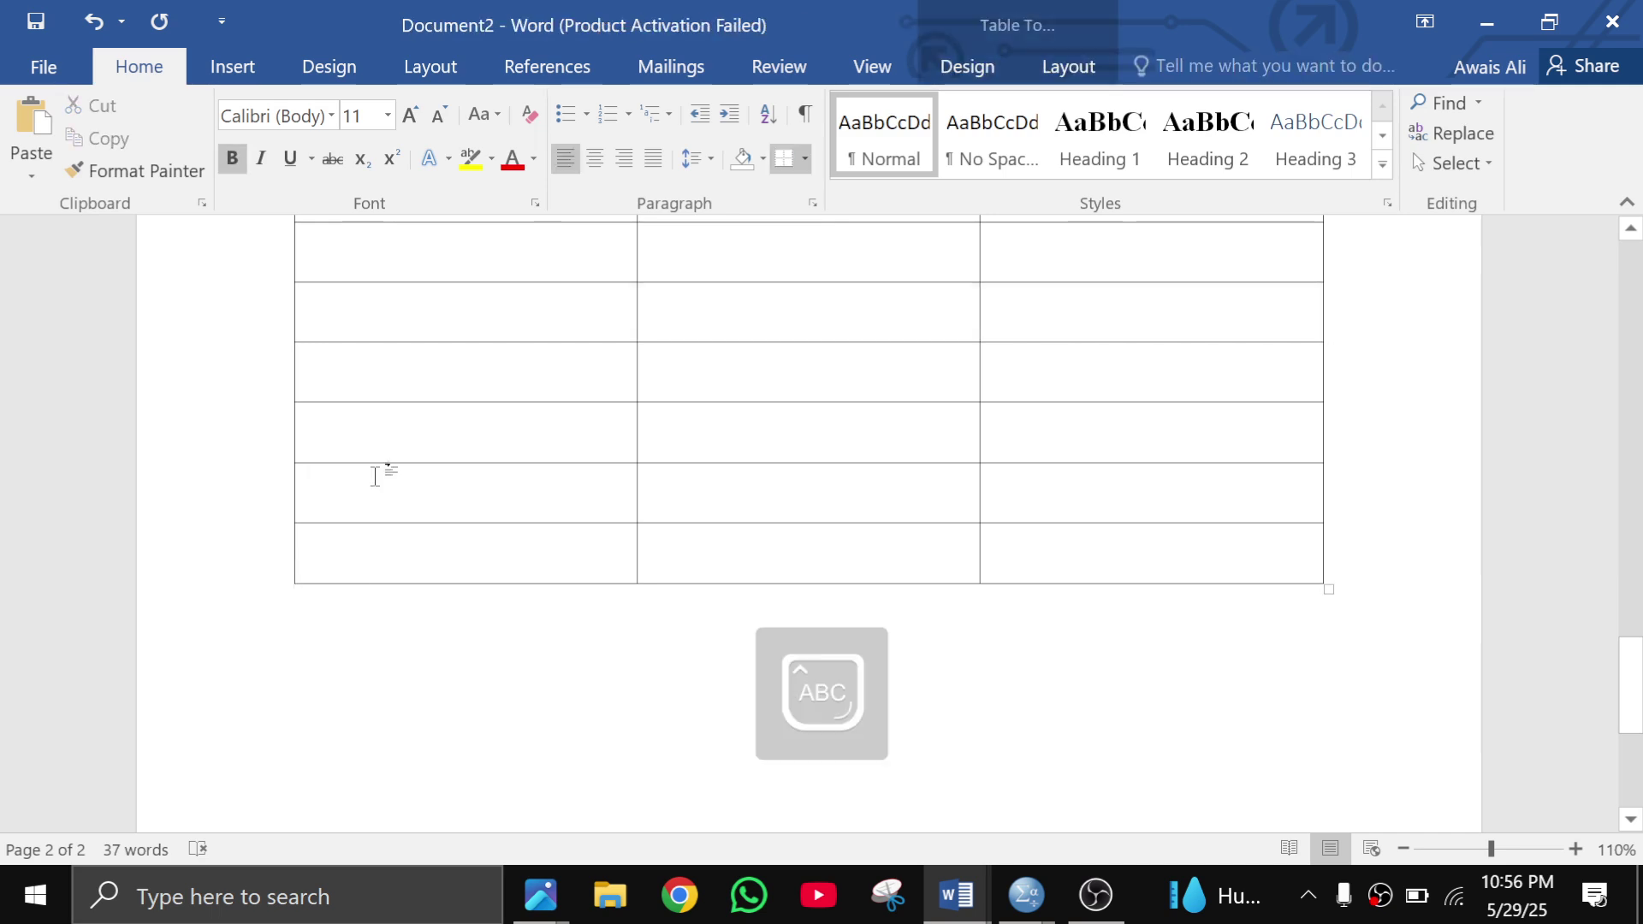
type("IR")
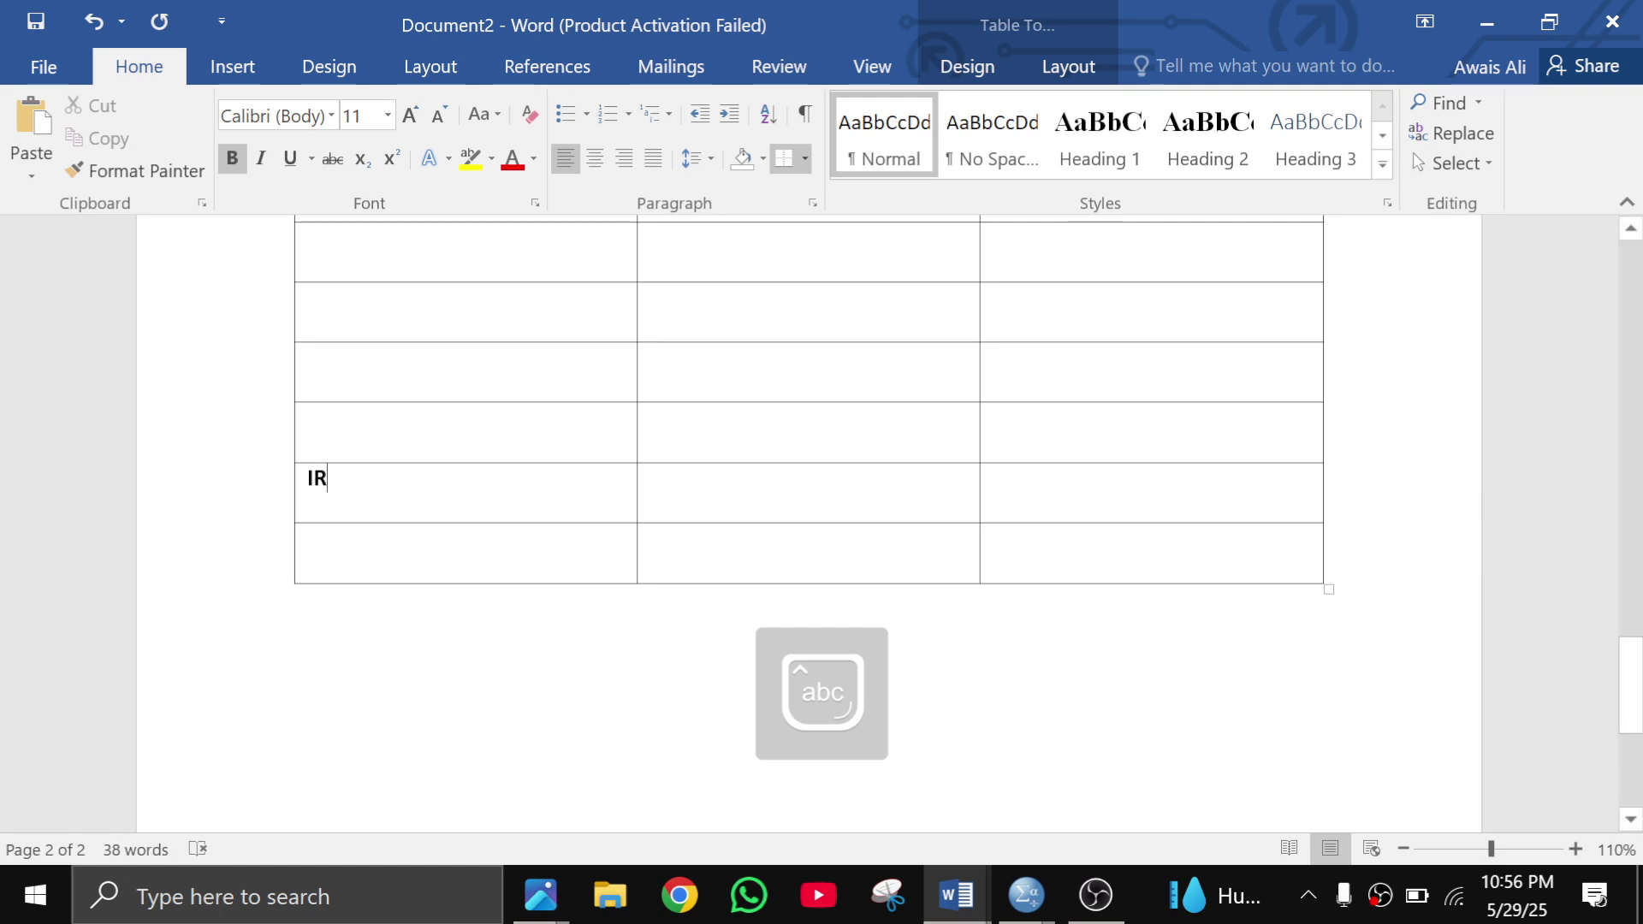
Delete the empty last row of the table so that it ends with the IR row
left_click(287, 582)
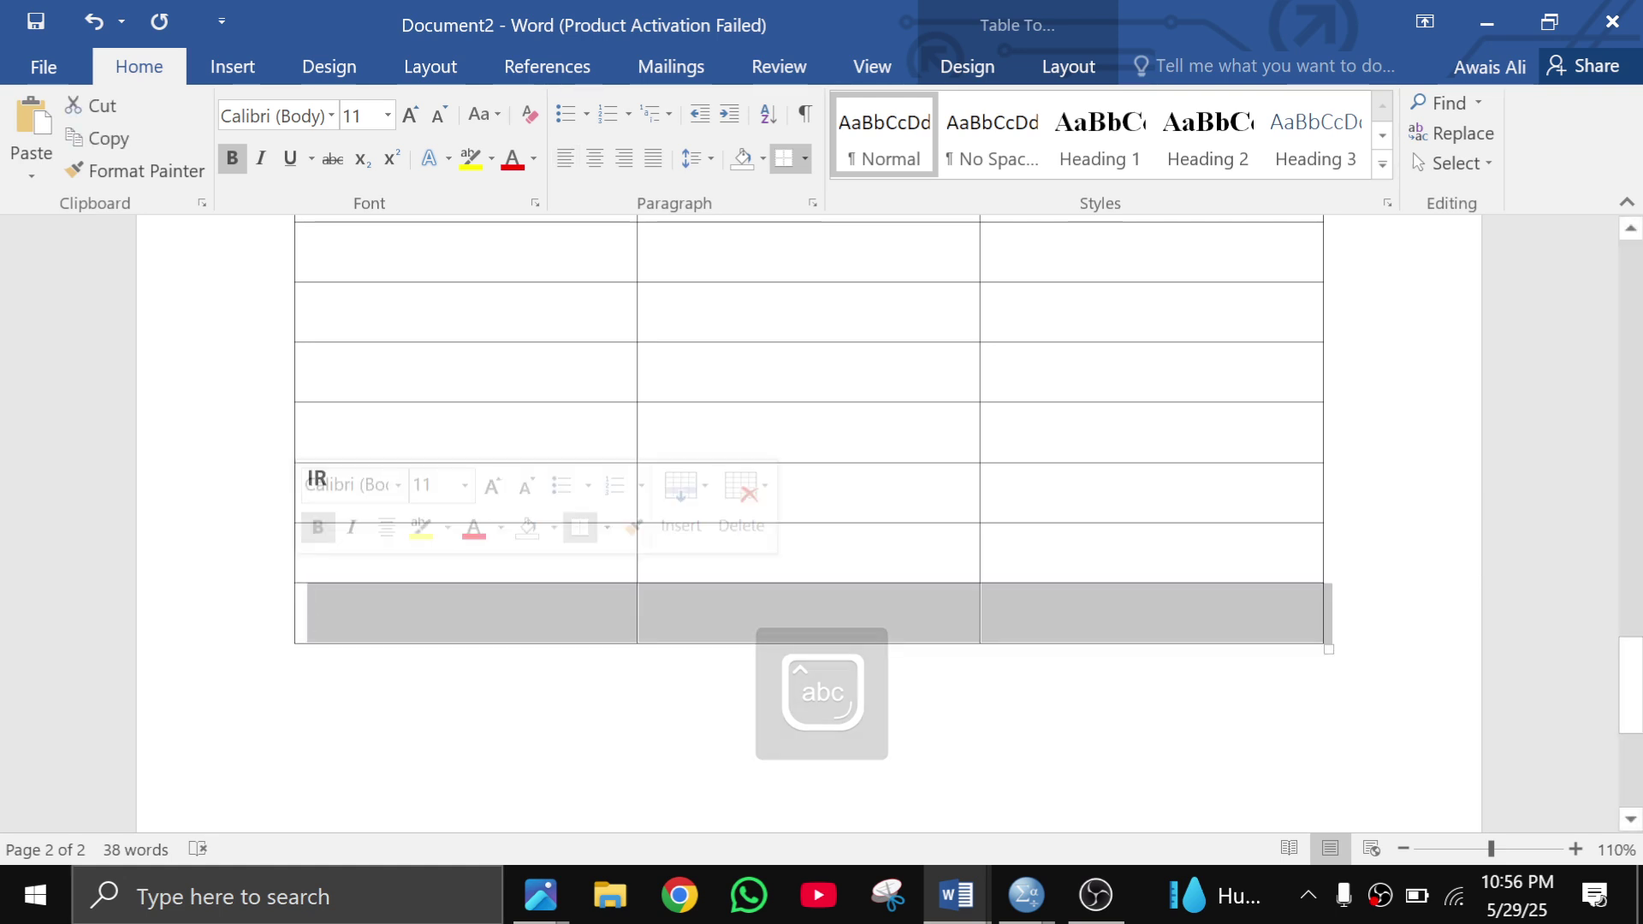
key("ctrl+z")
left_click_drag(298, 560, 1099, 546)
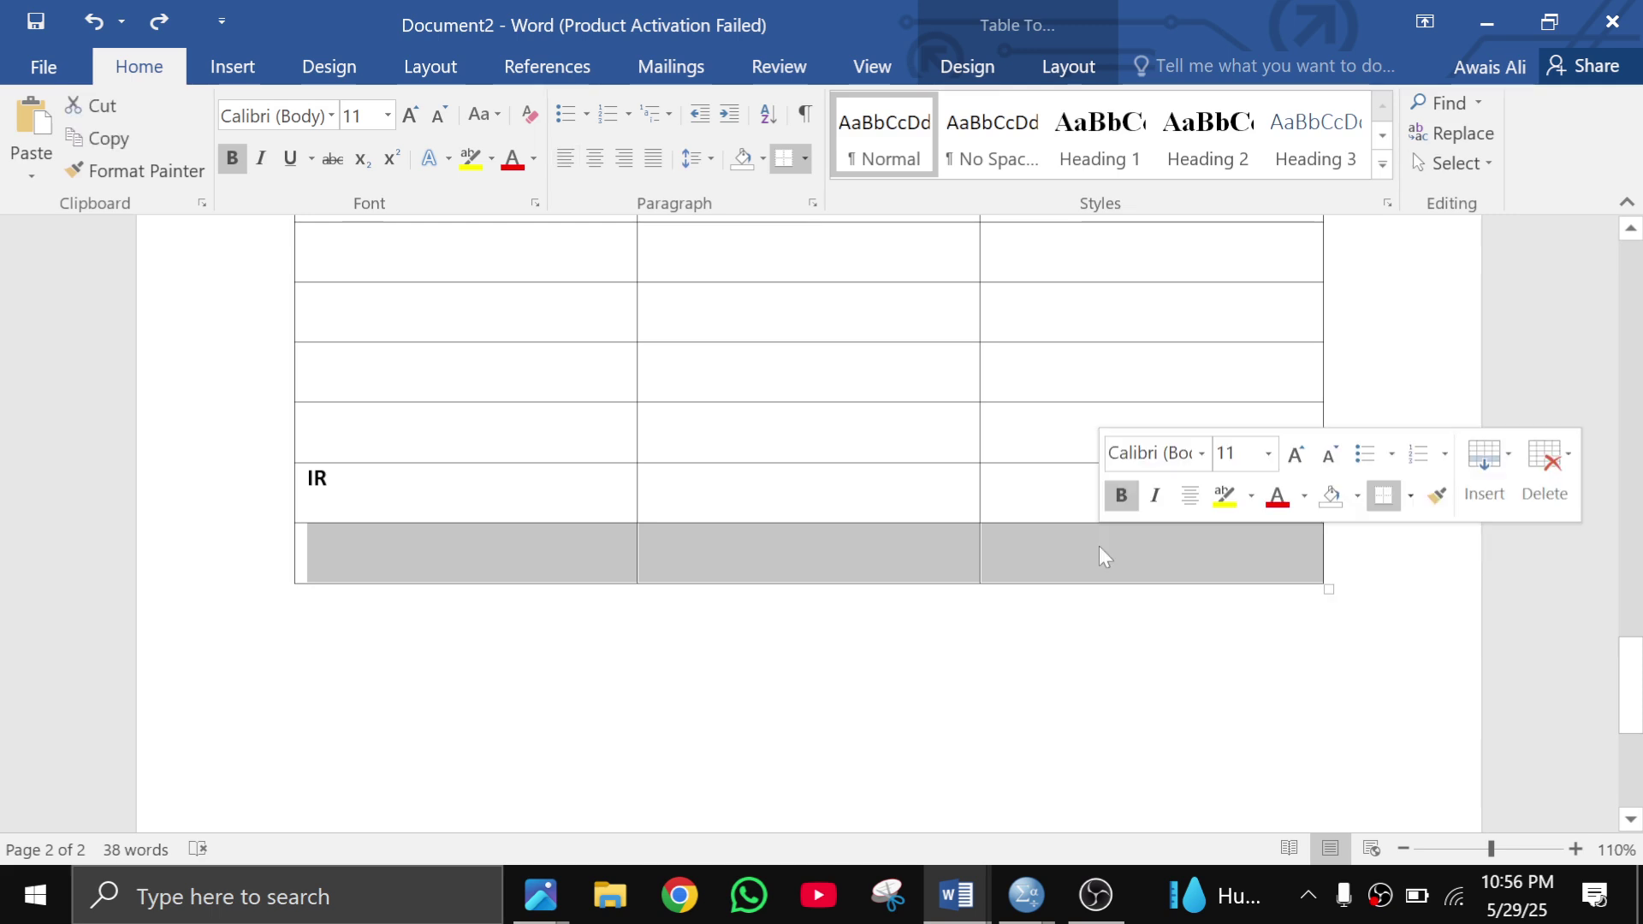
left_click(550, 630)
left_click_drag(294, 550, 1104, 566)
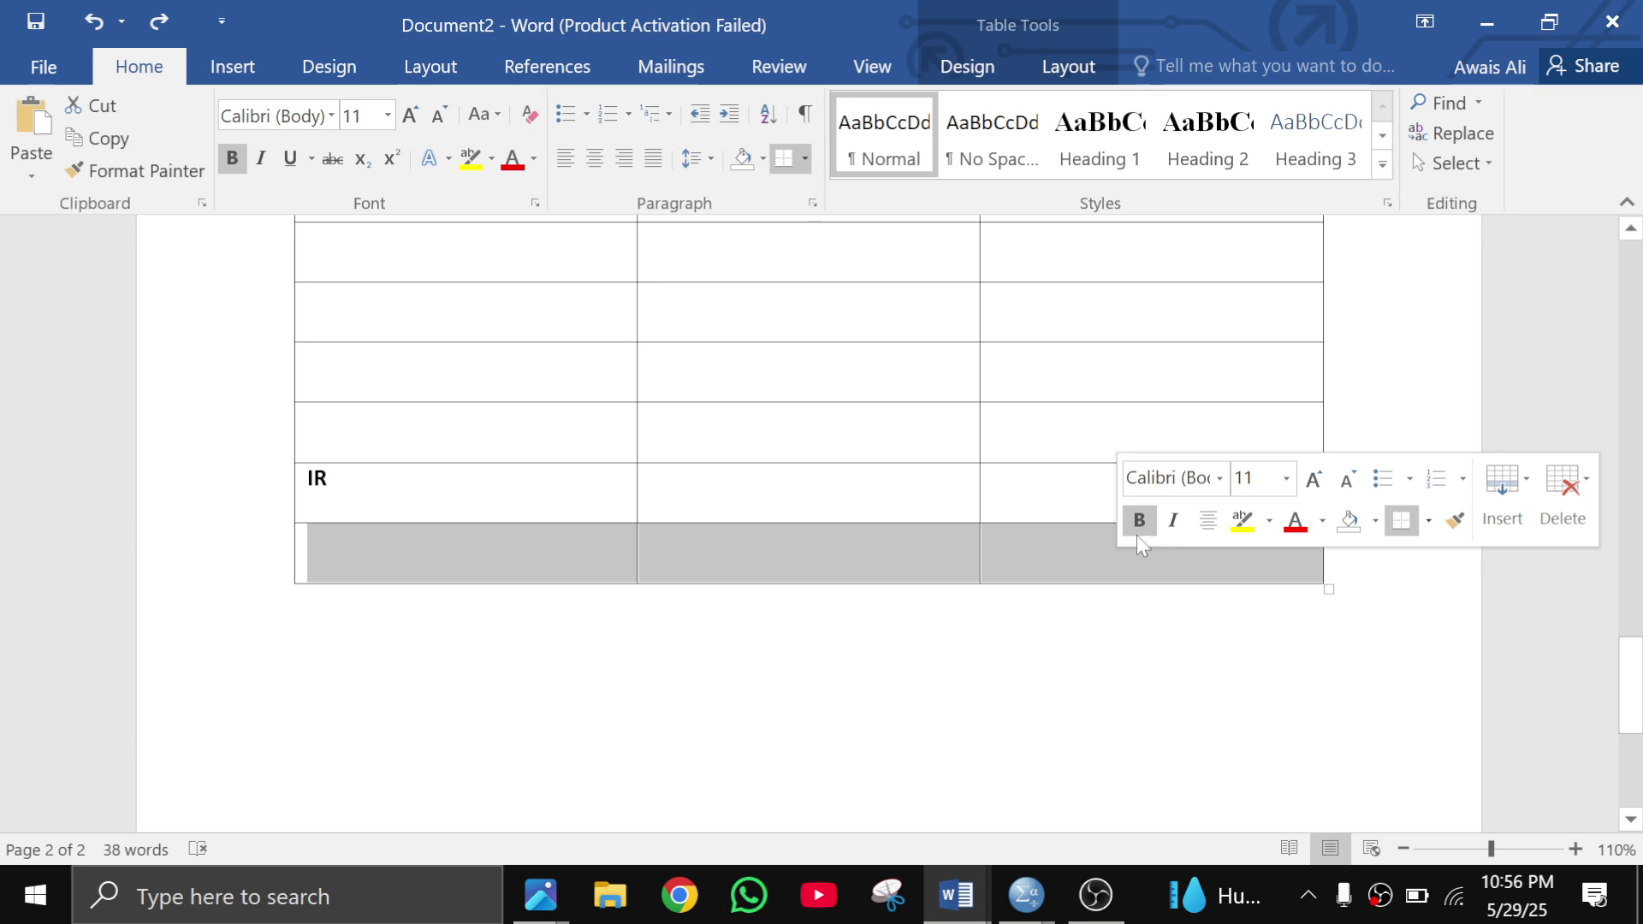
left_click(1556, 495)
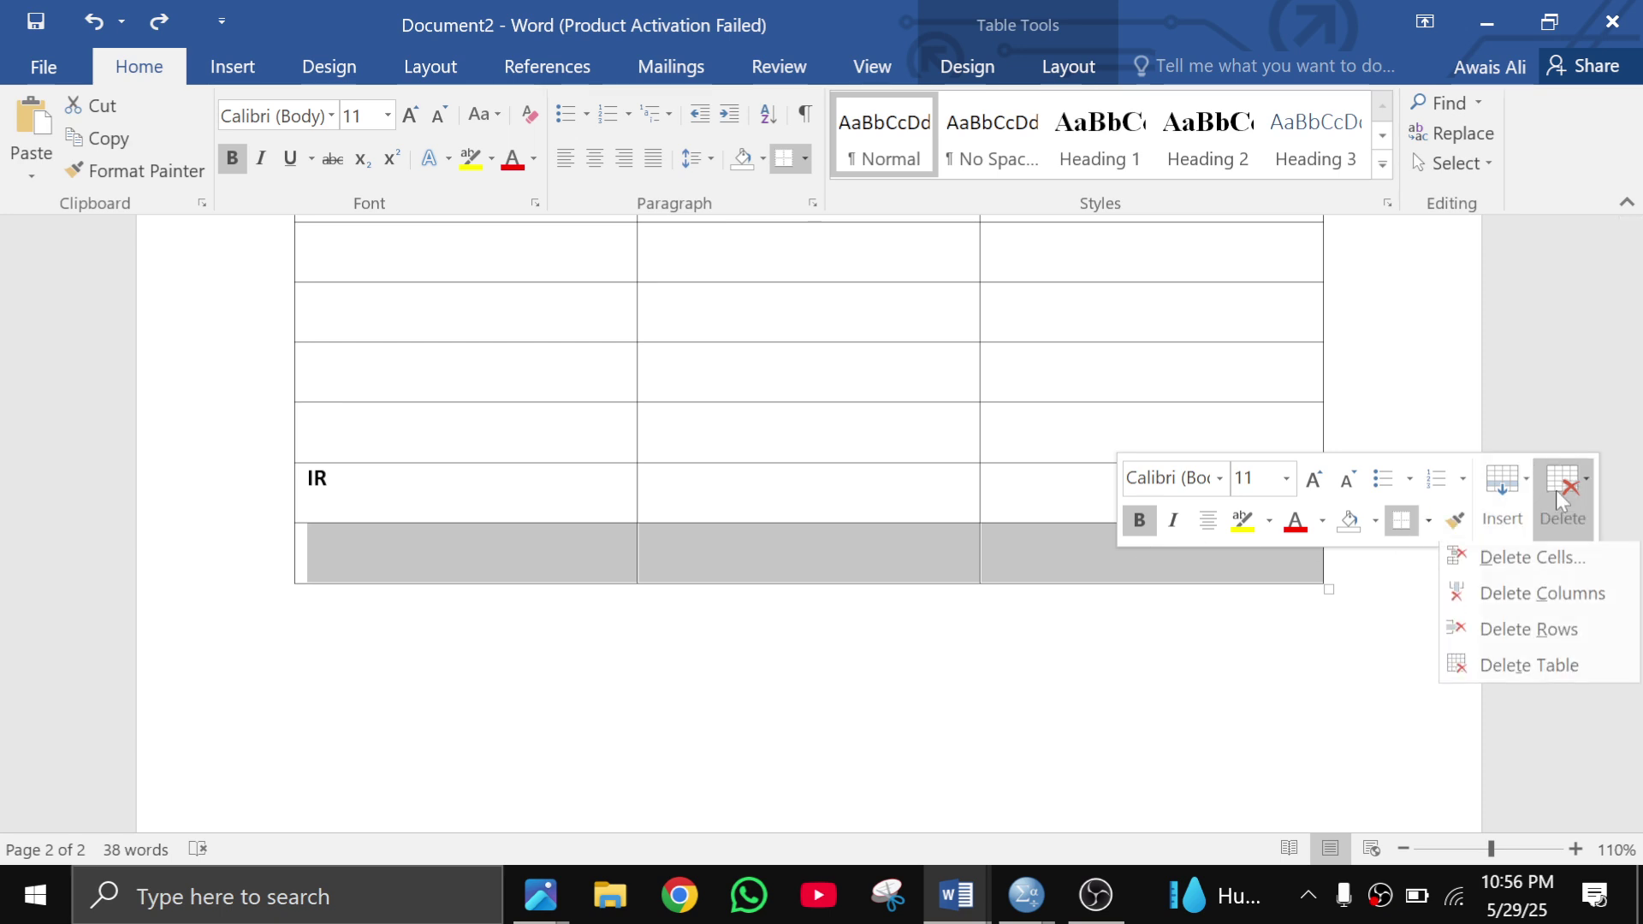
left_click(1551, 633)
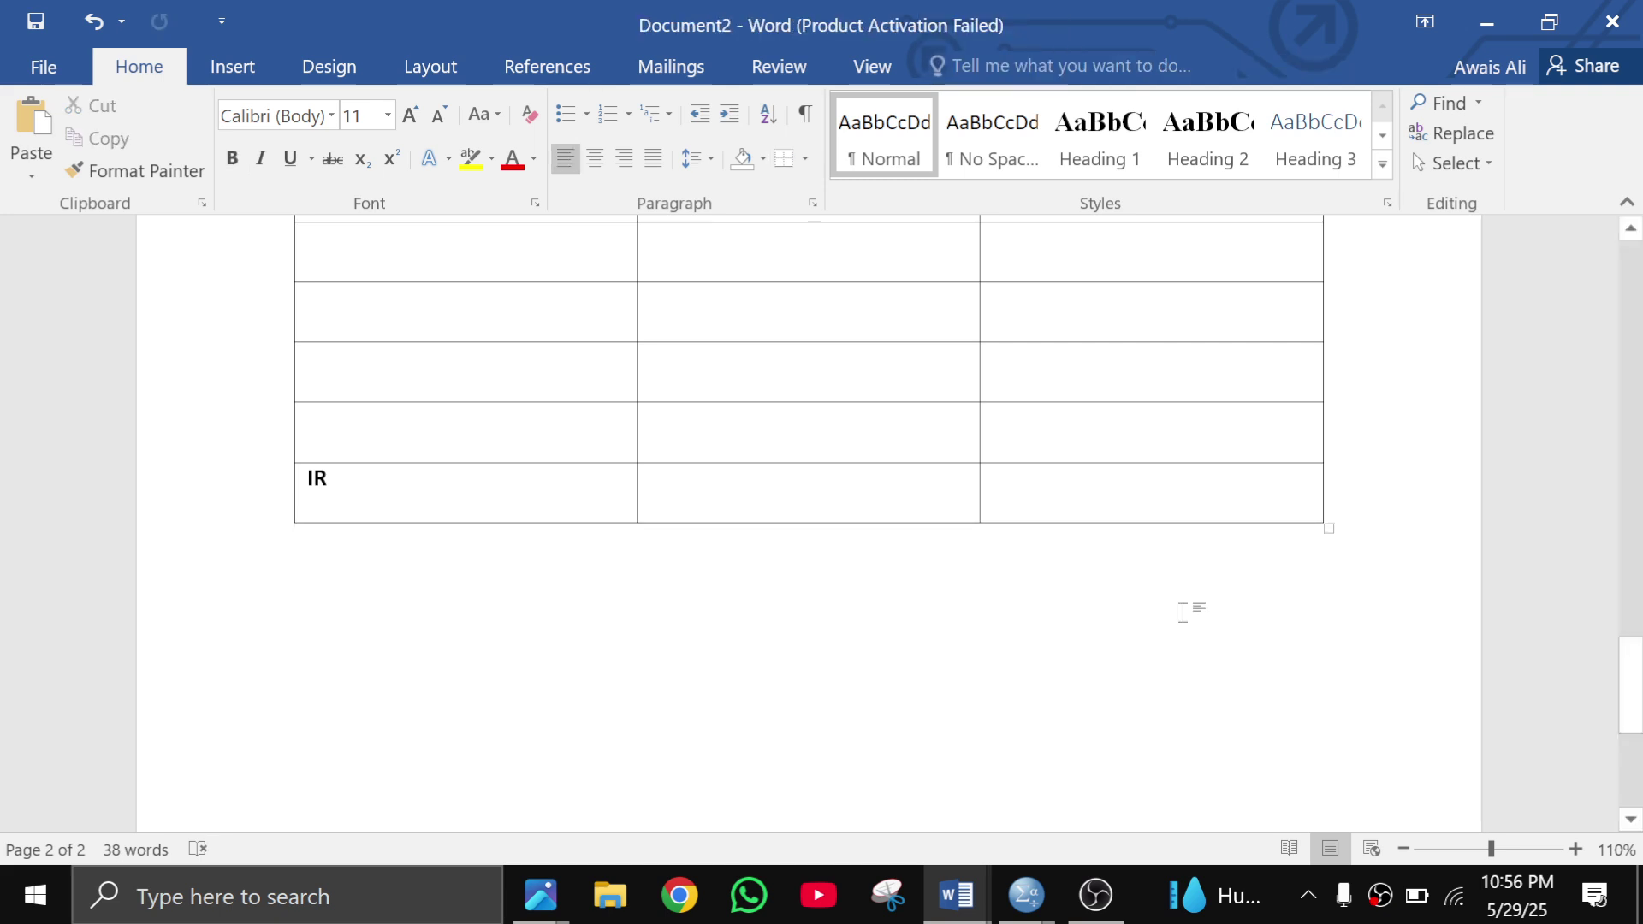
Switch to the Study Burnout Inventory document and review the layout of its Table 1, Demographic characteristics
left_click(950, 894)
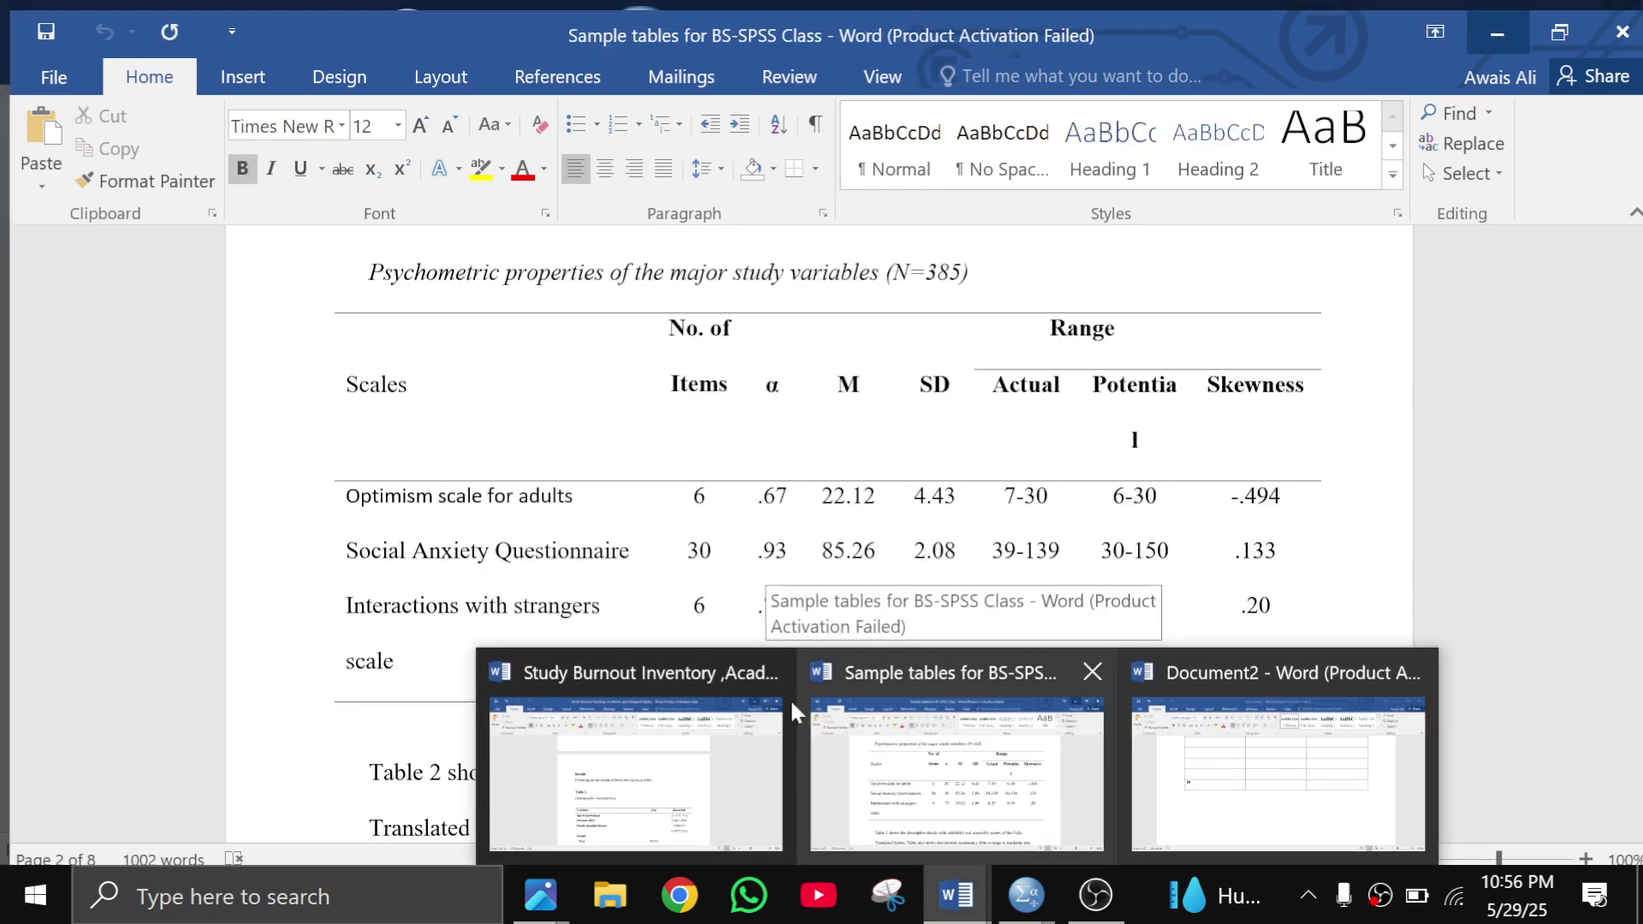
left_click(783, 719)
scroll(749, 692, "up", 5)
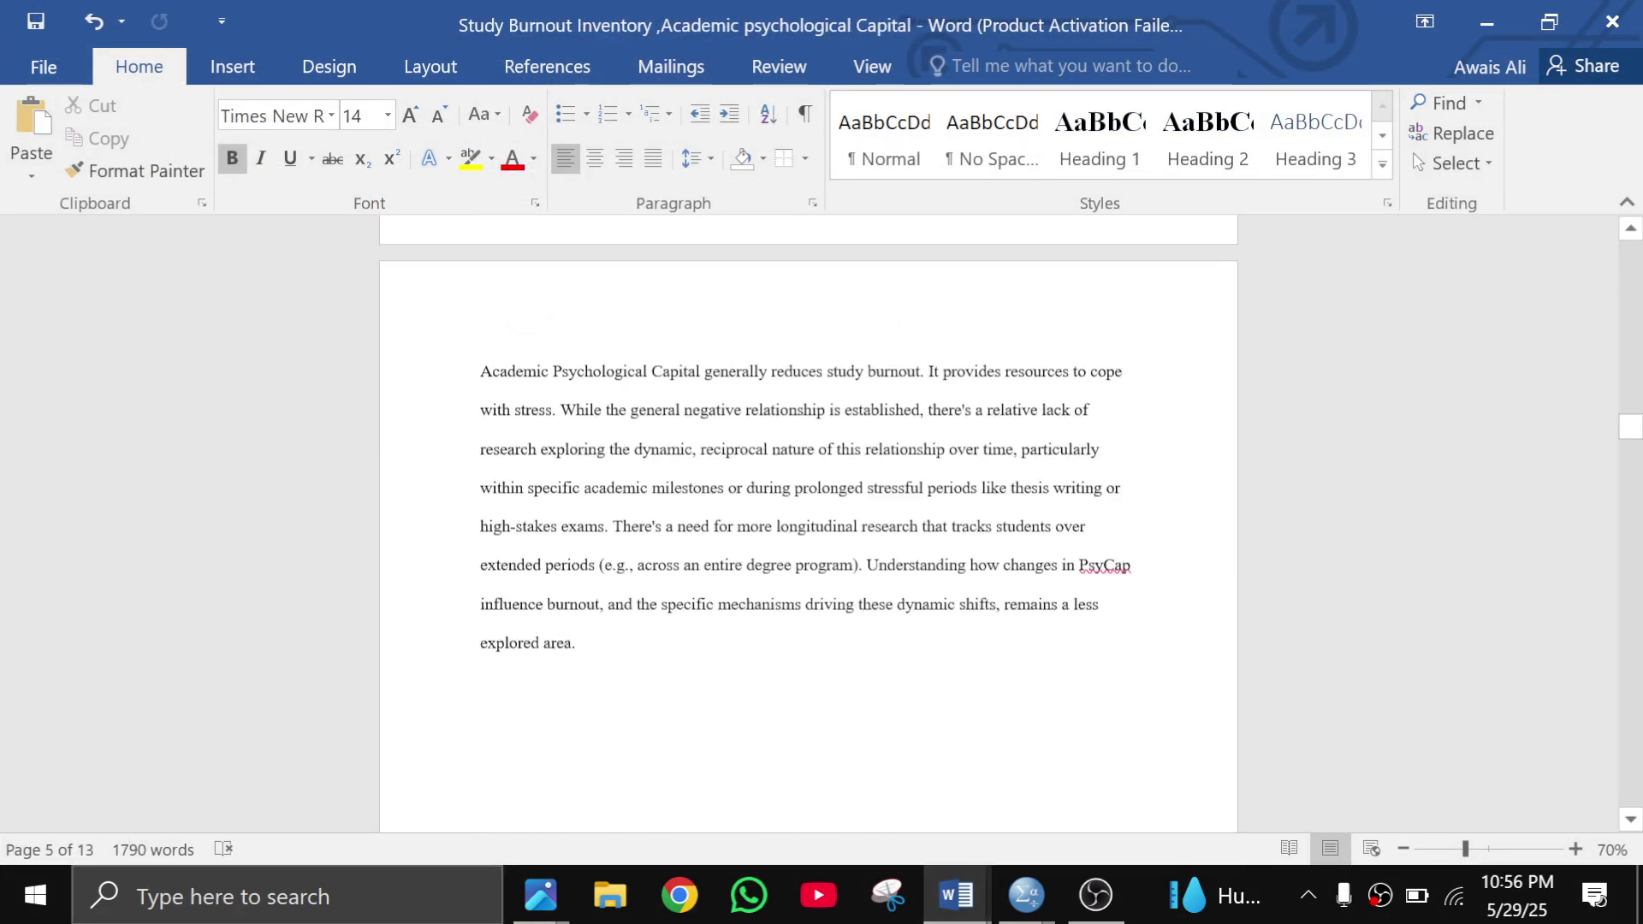
scroll(749, 691, "down", 10)
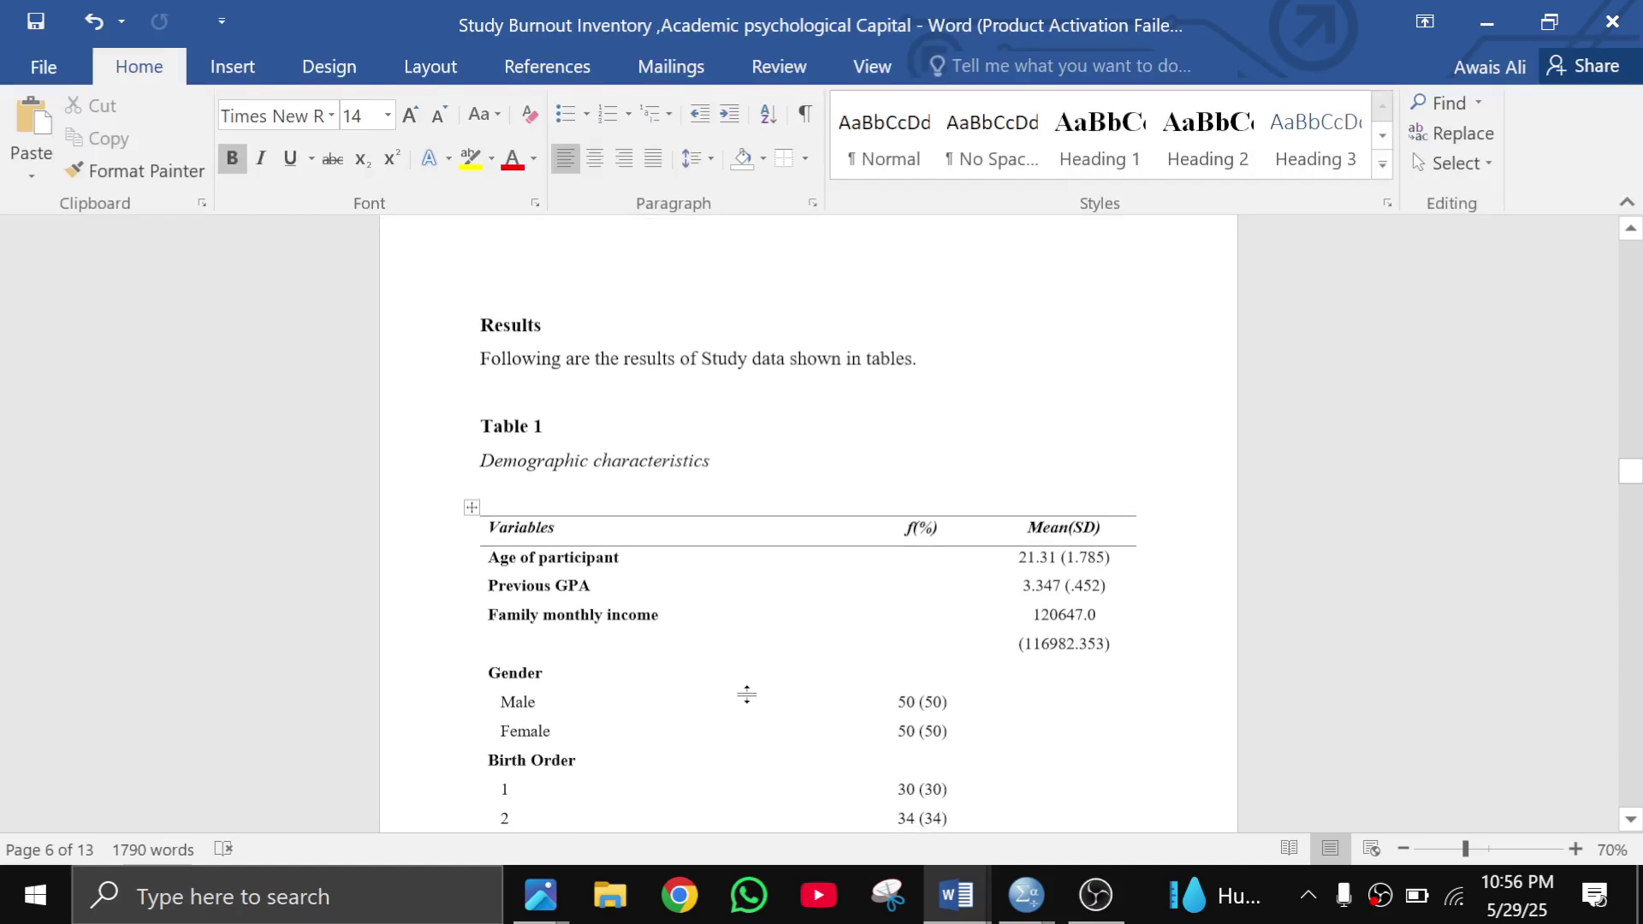
scroll(746, 695, "down", 2)
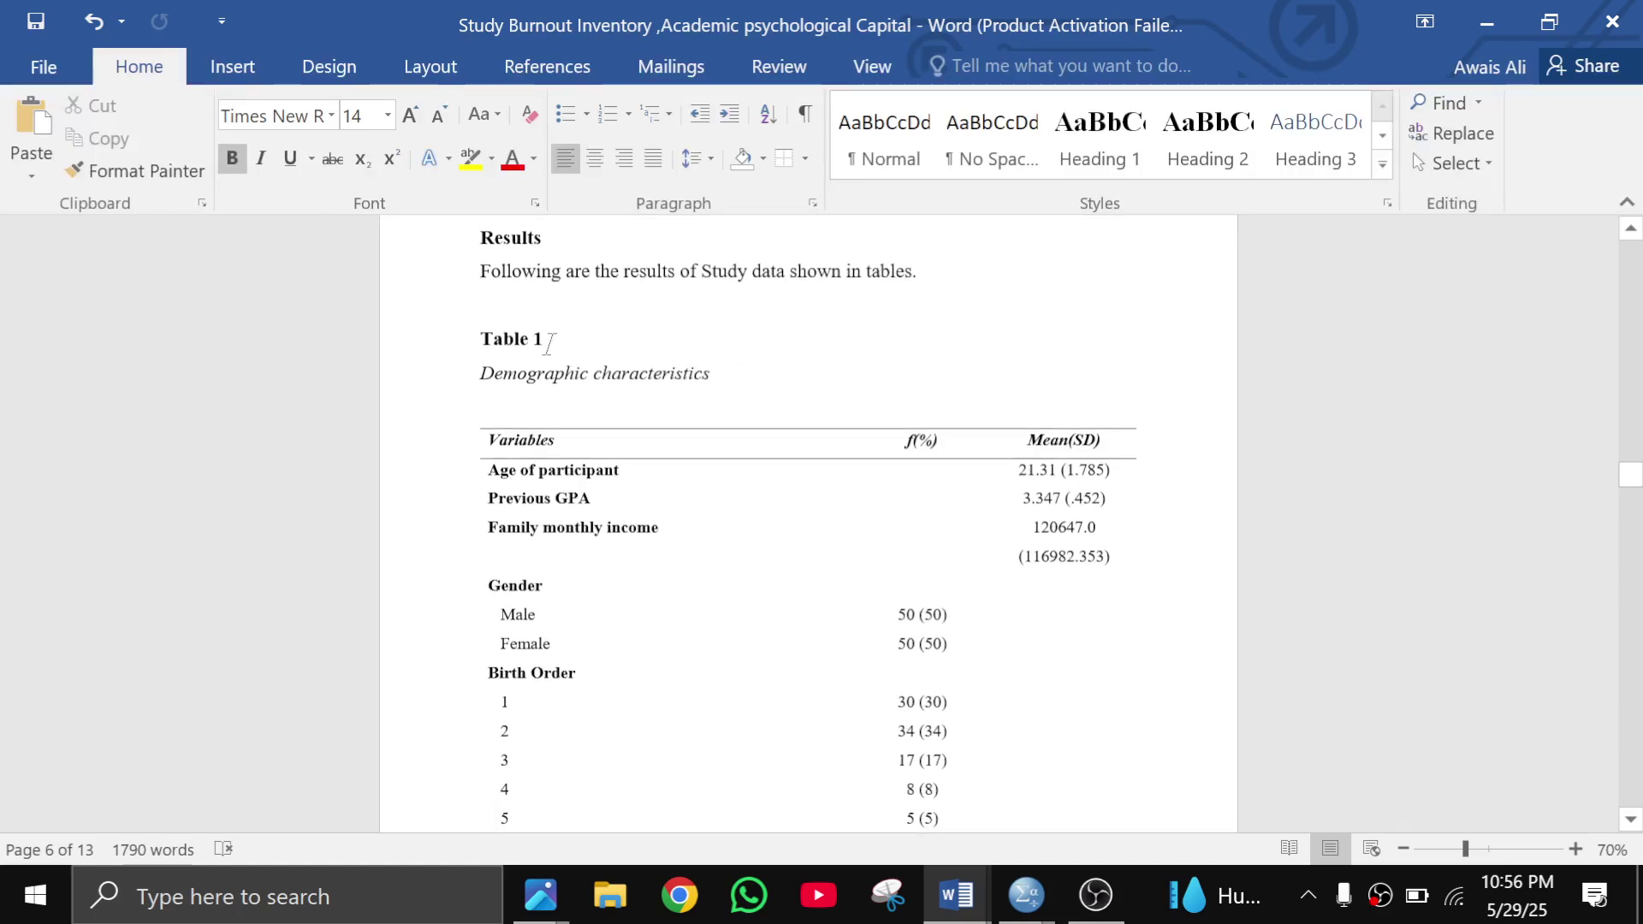
scroll(549, 342, "up", 4)
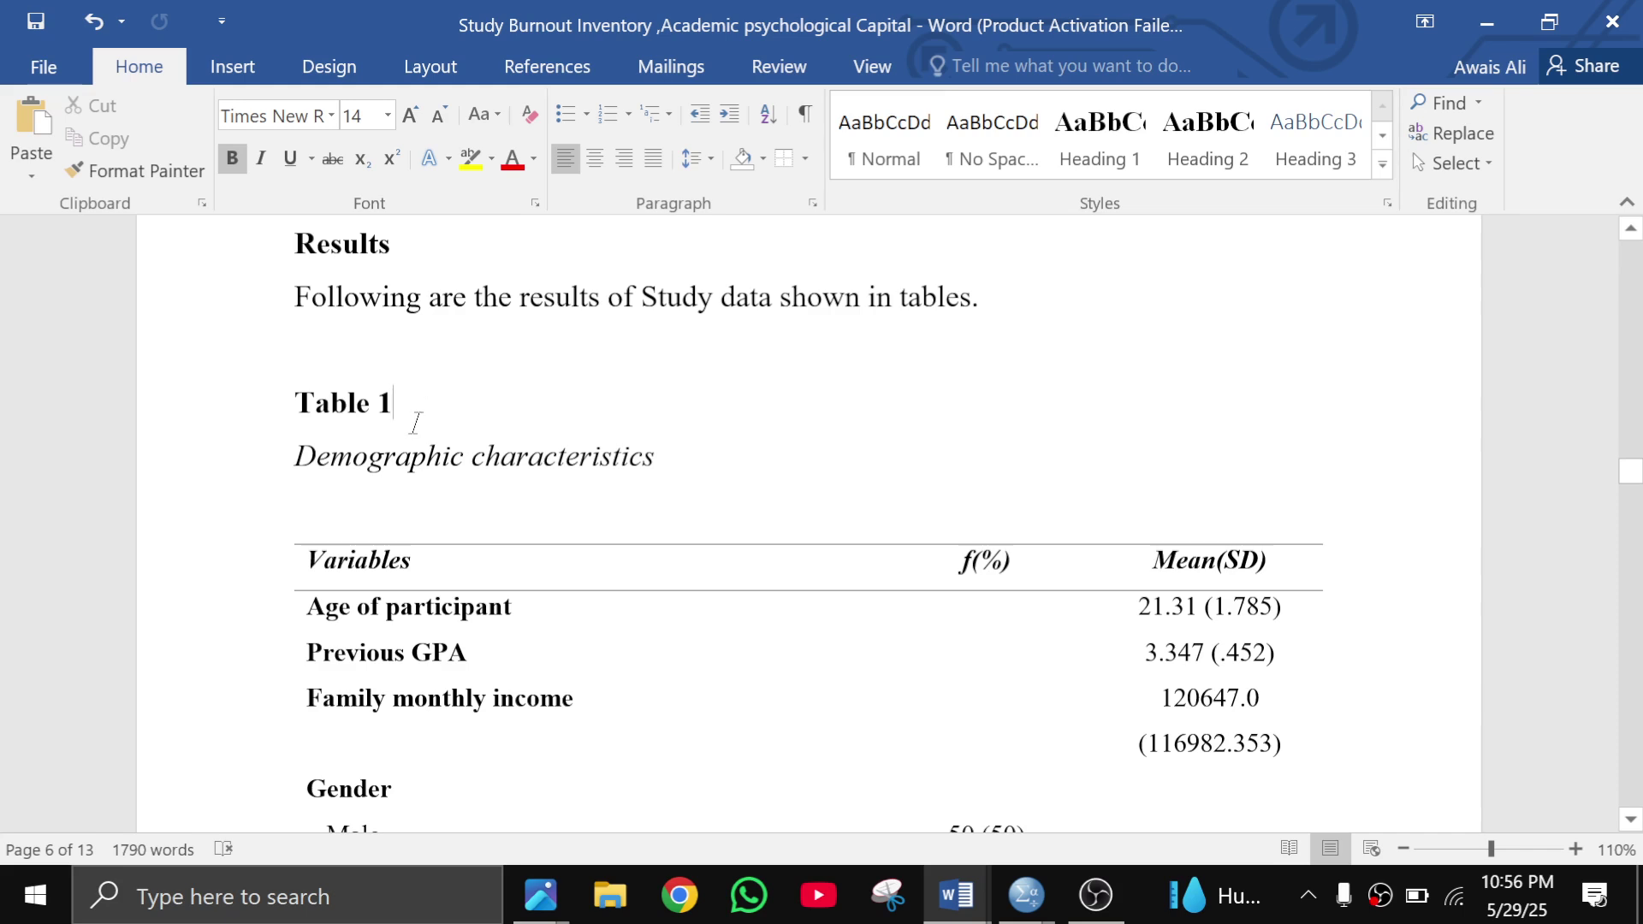
Try a colon after the "Table 1" label, and retype the caption's initial letter as a capital D
type(":")
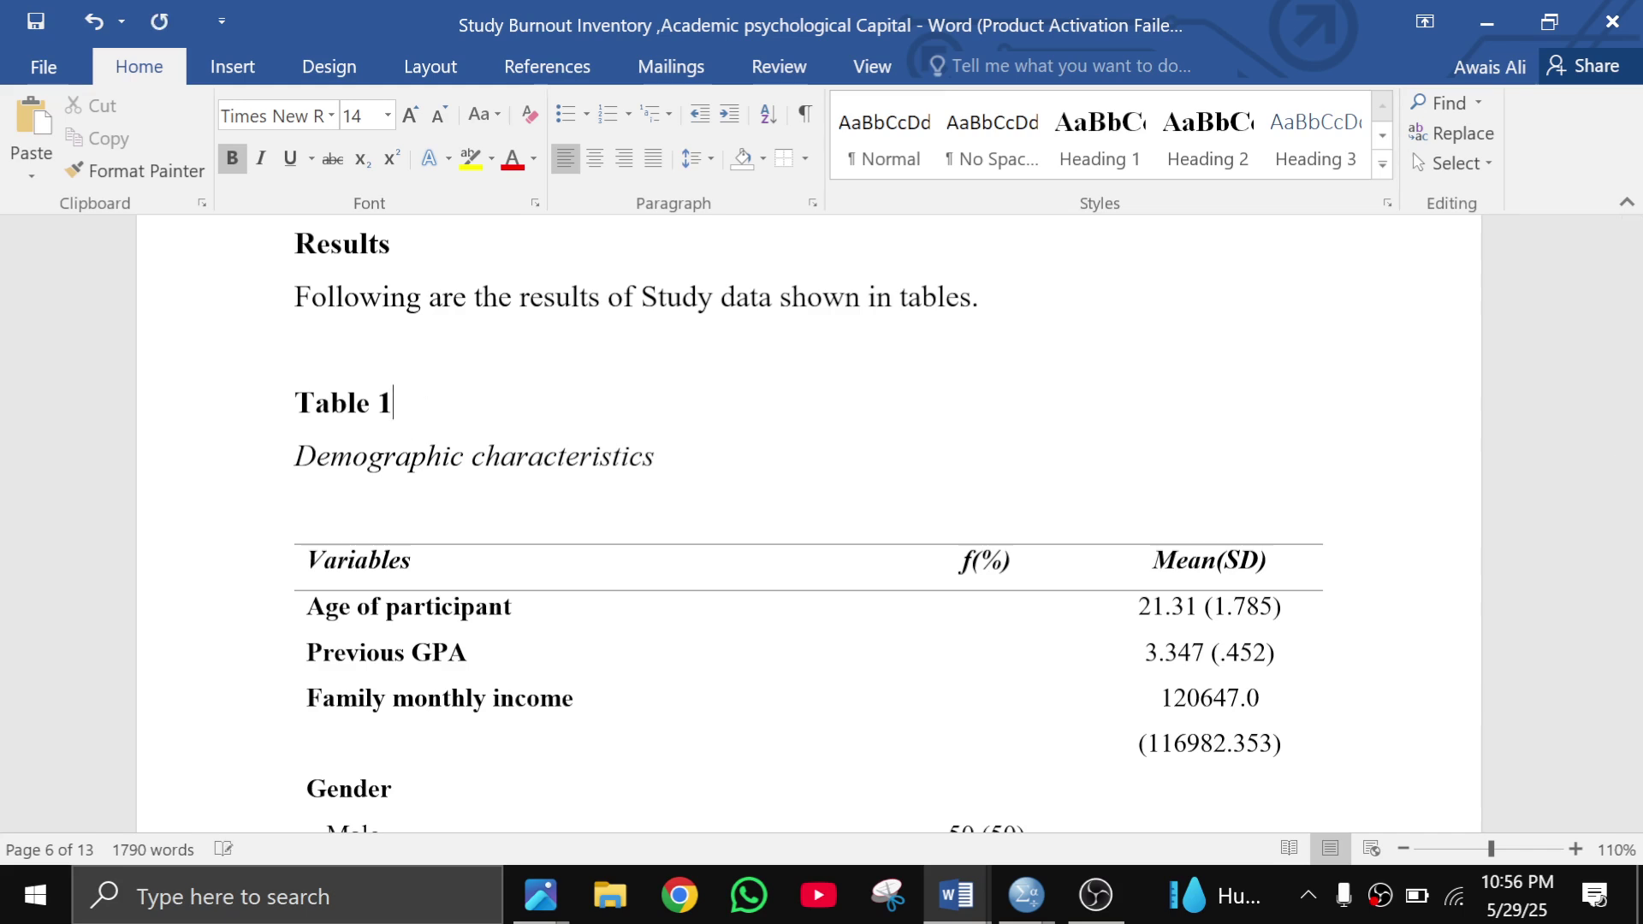
left_click(297, 452)
key("Delete")
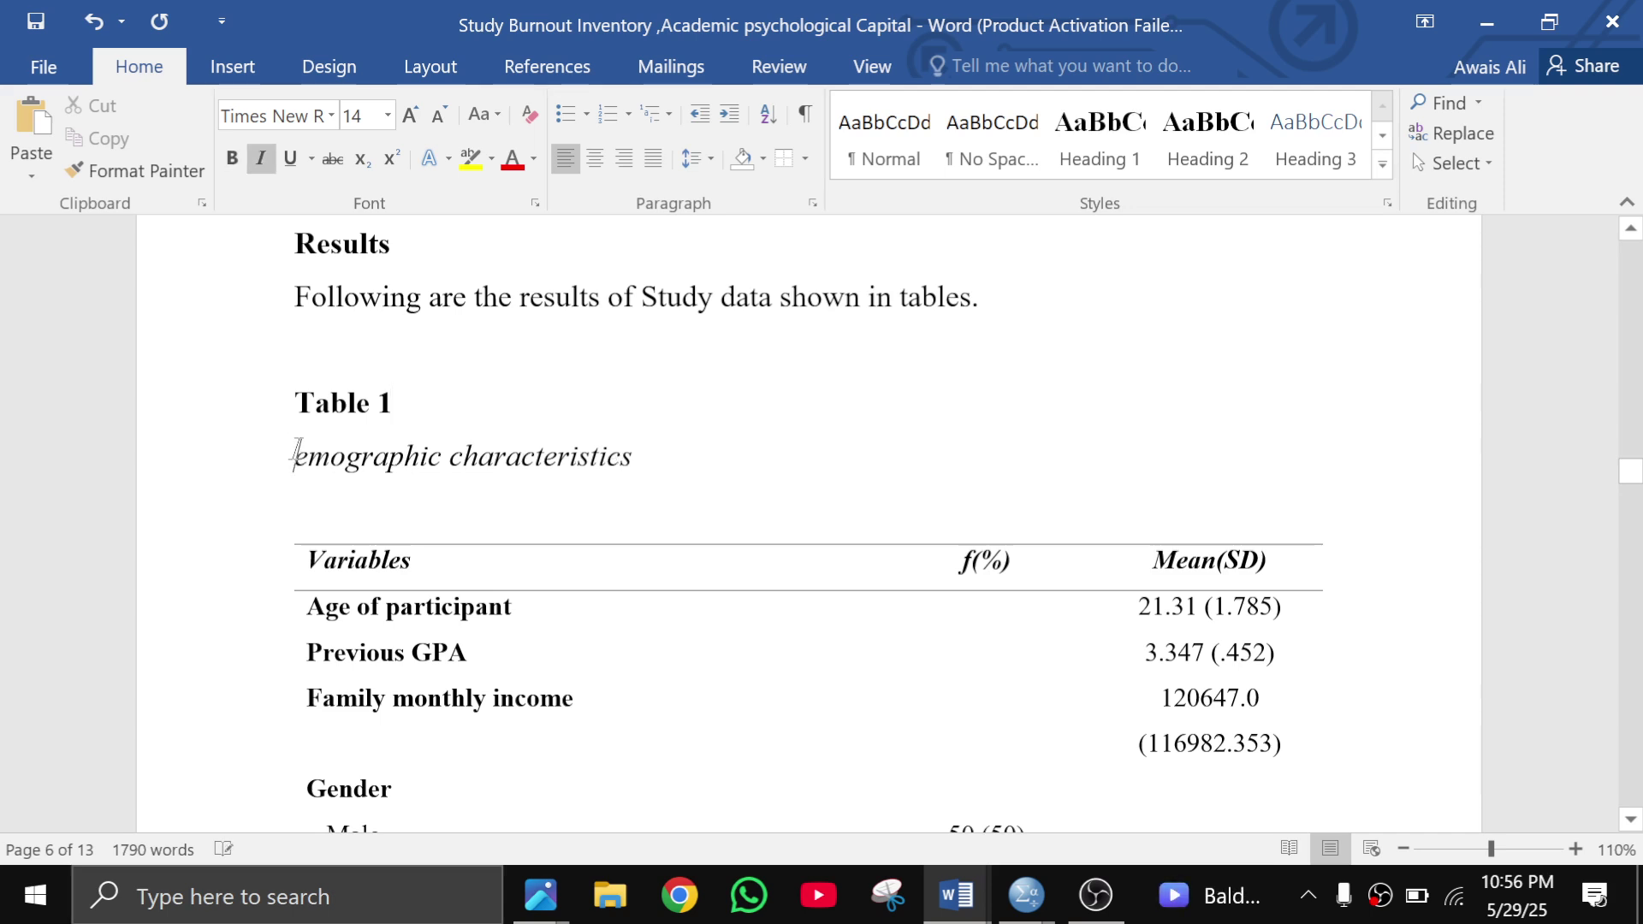
type("d")
key("BackSpace")
key("Caps_Lock")
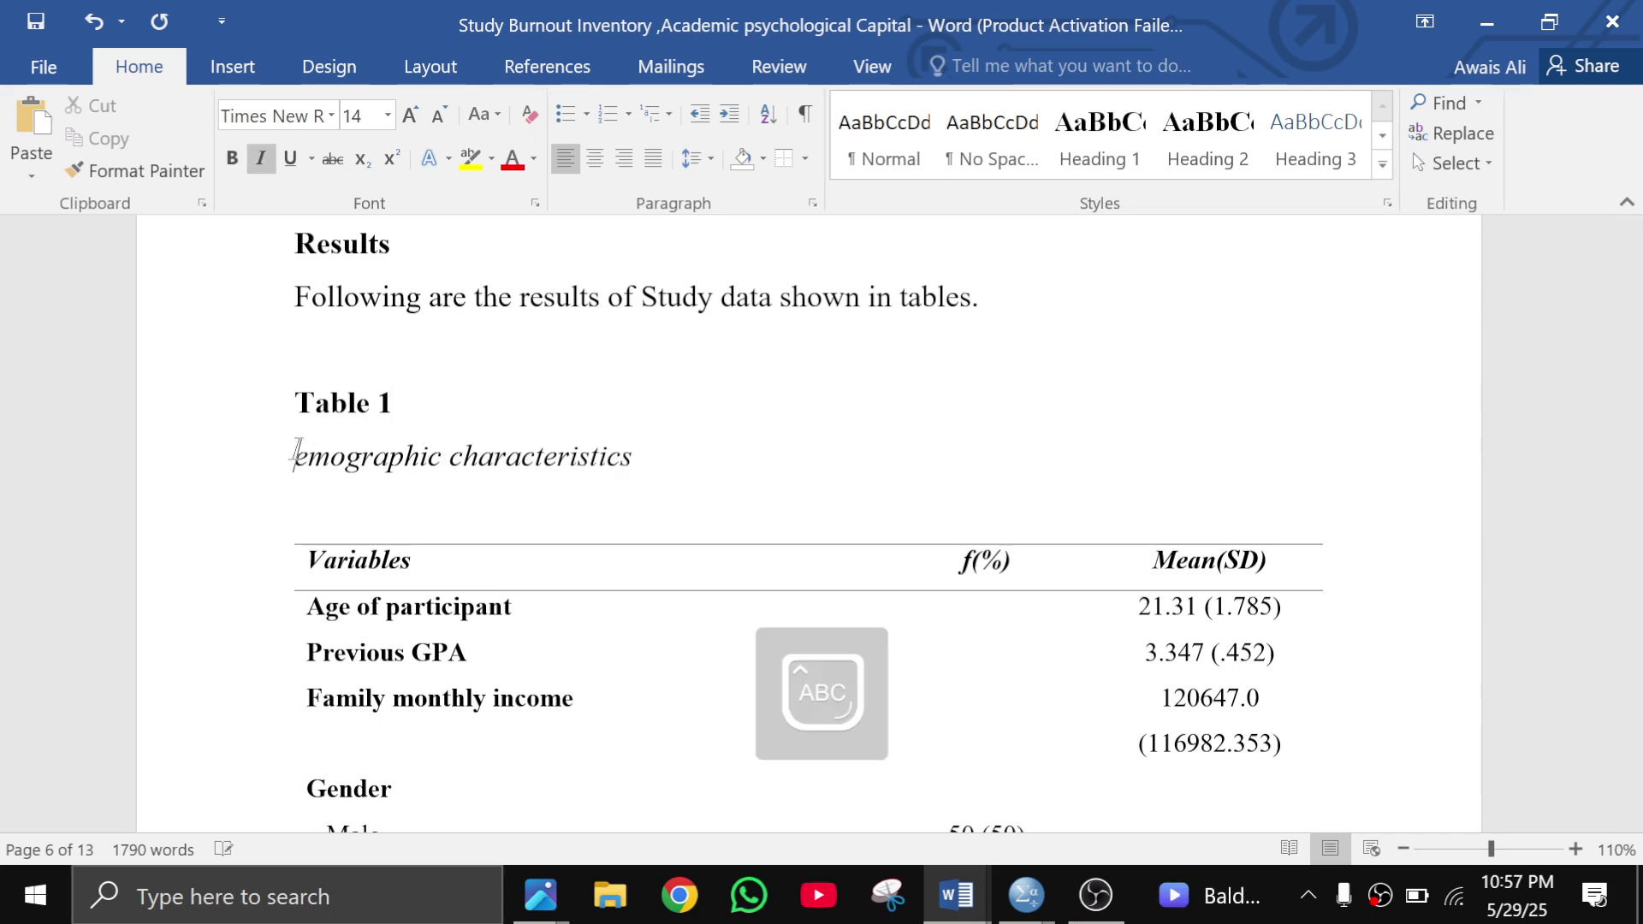
type("D")
Join the "Demographic characteristics" caption to the "Table 1" line, and move it back to its own line
left_click(295, 455)
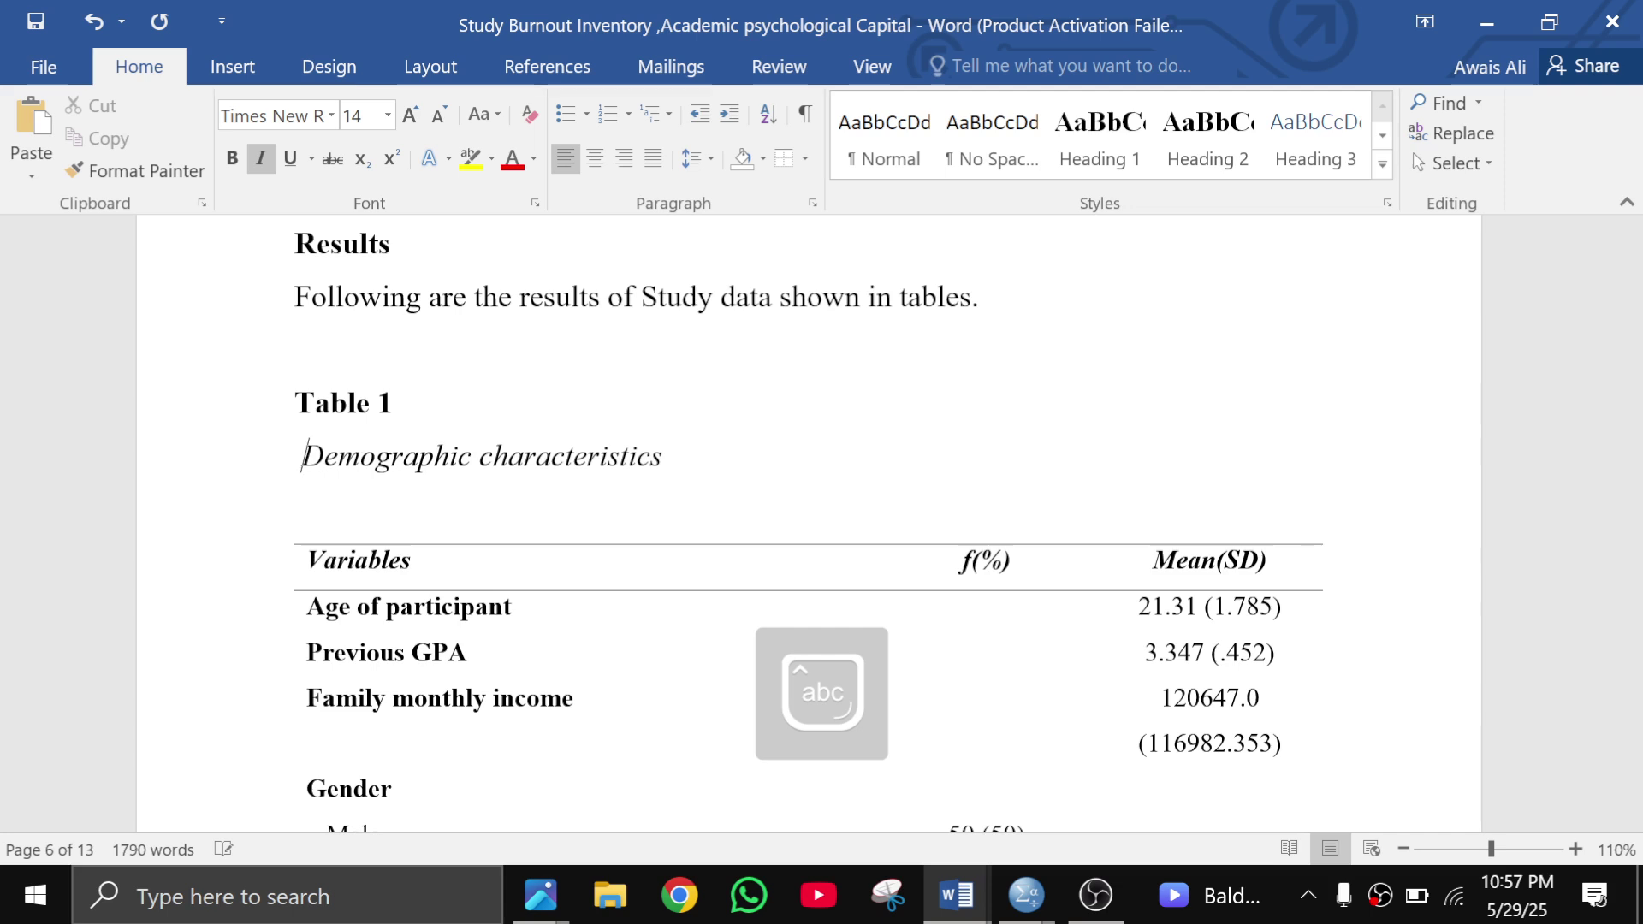
key("BackSpace")
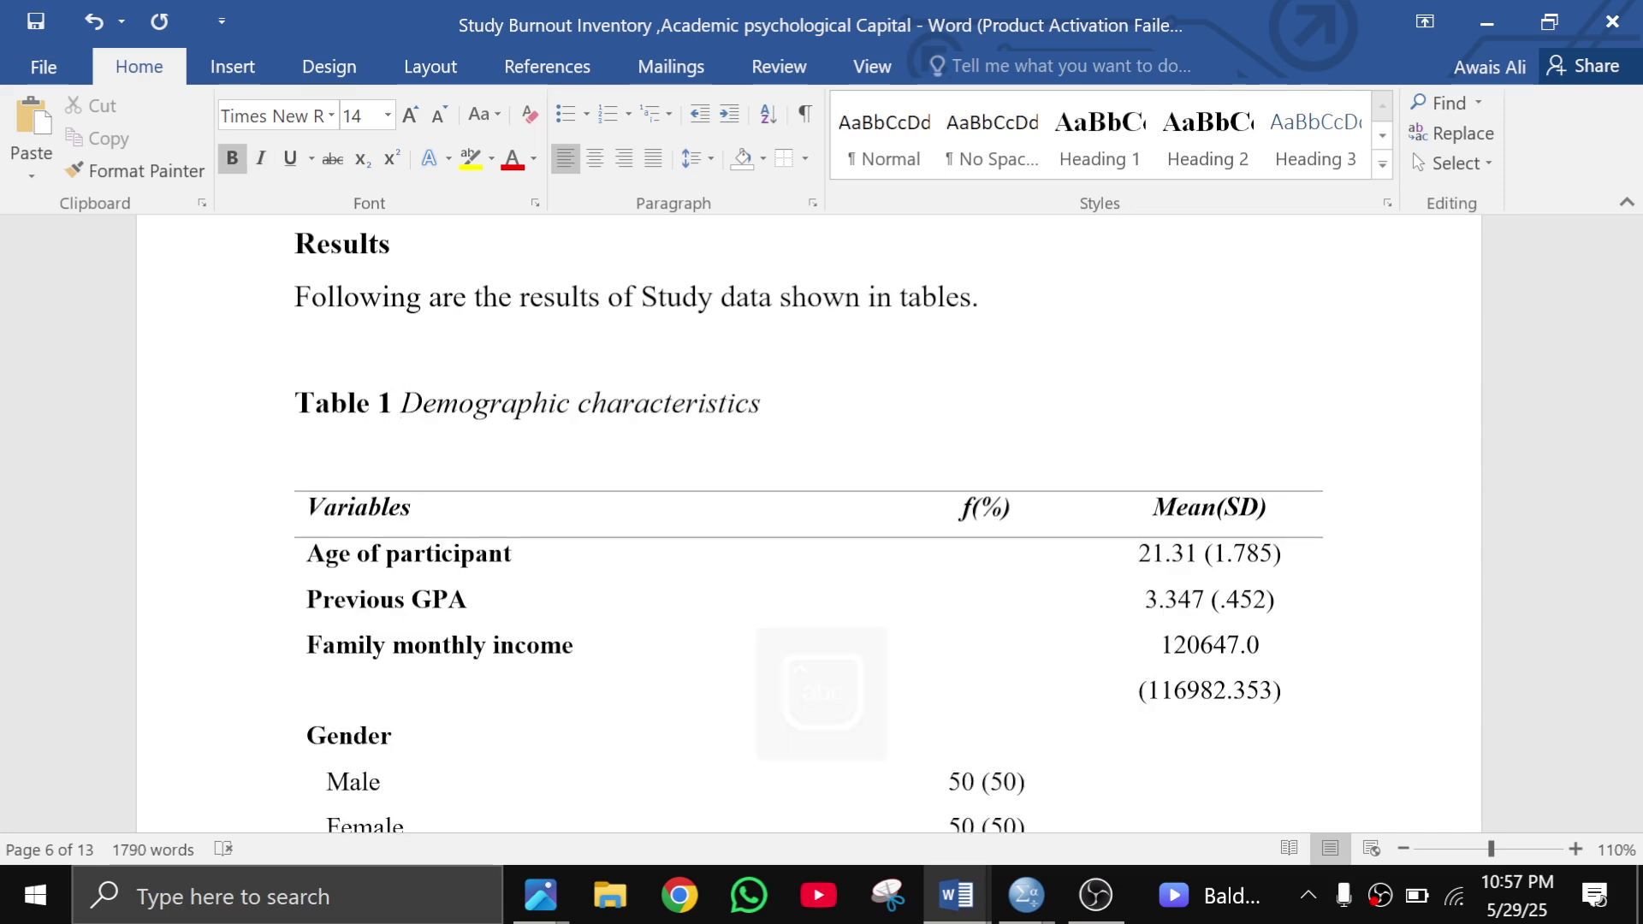
key("Return")
scroll(808, 547, "down", 3)
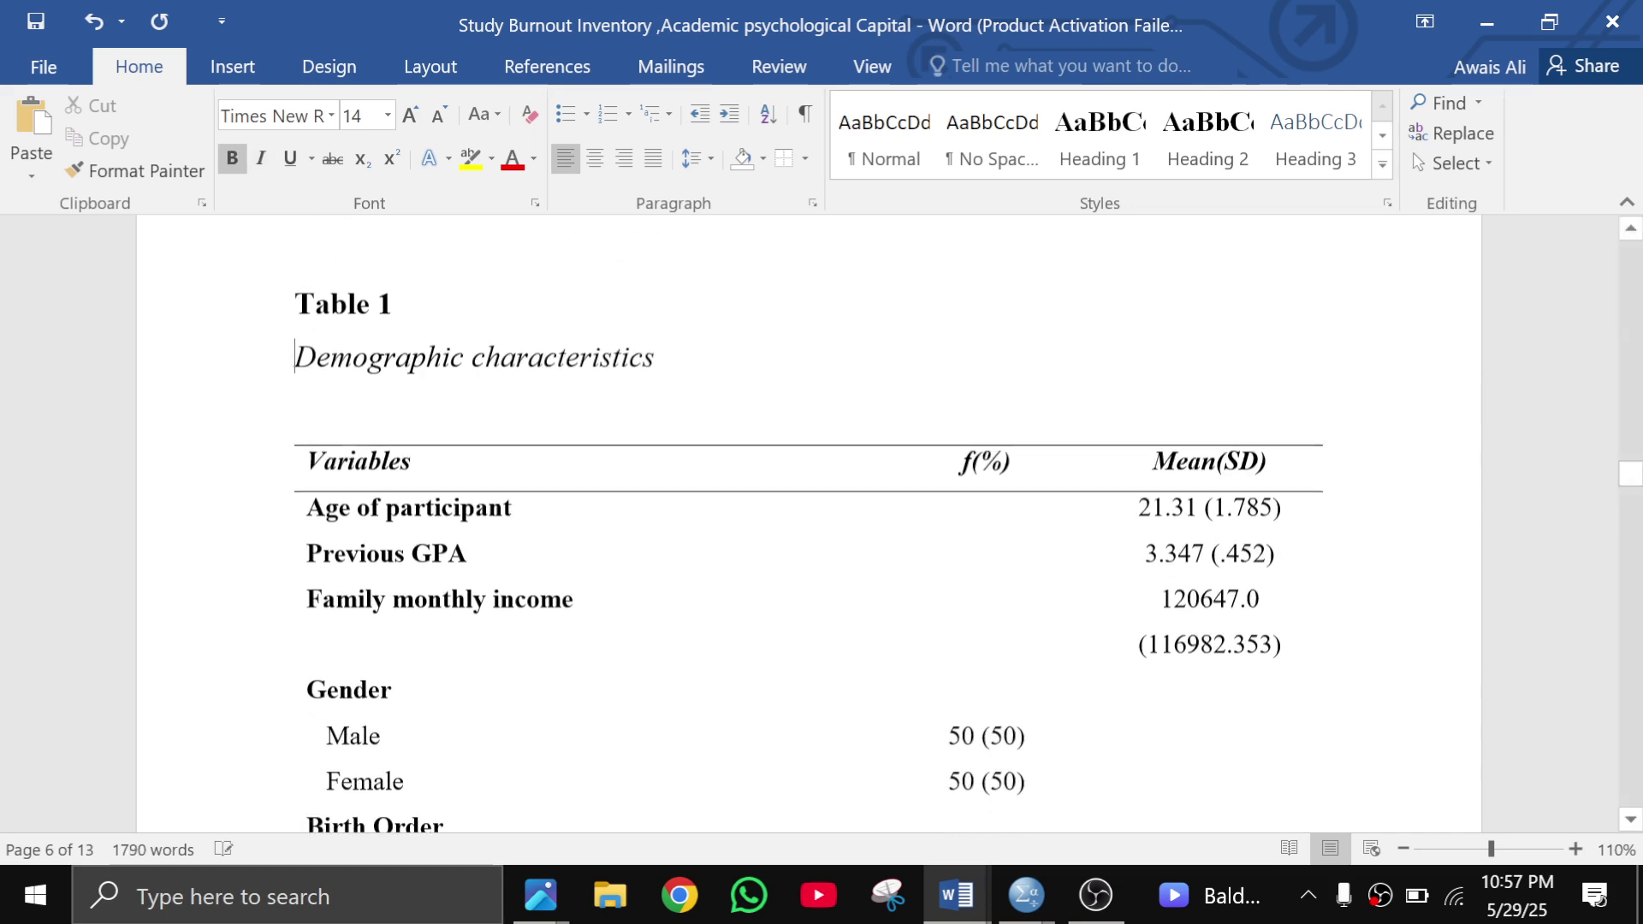
Review Table 1 from its bordered header row down to the closing border and the frequency note beneath it
scroll(289, 454, "down", 3)
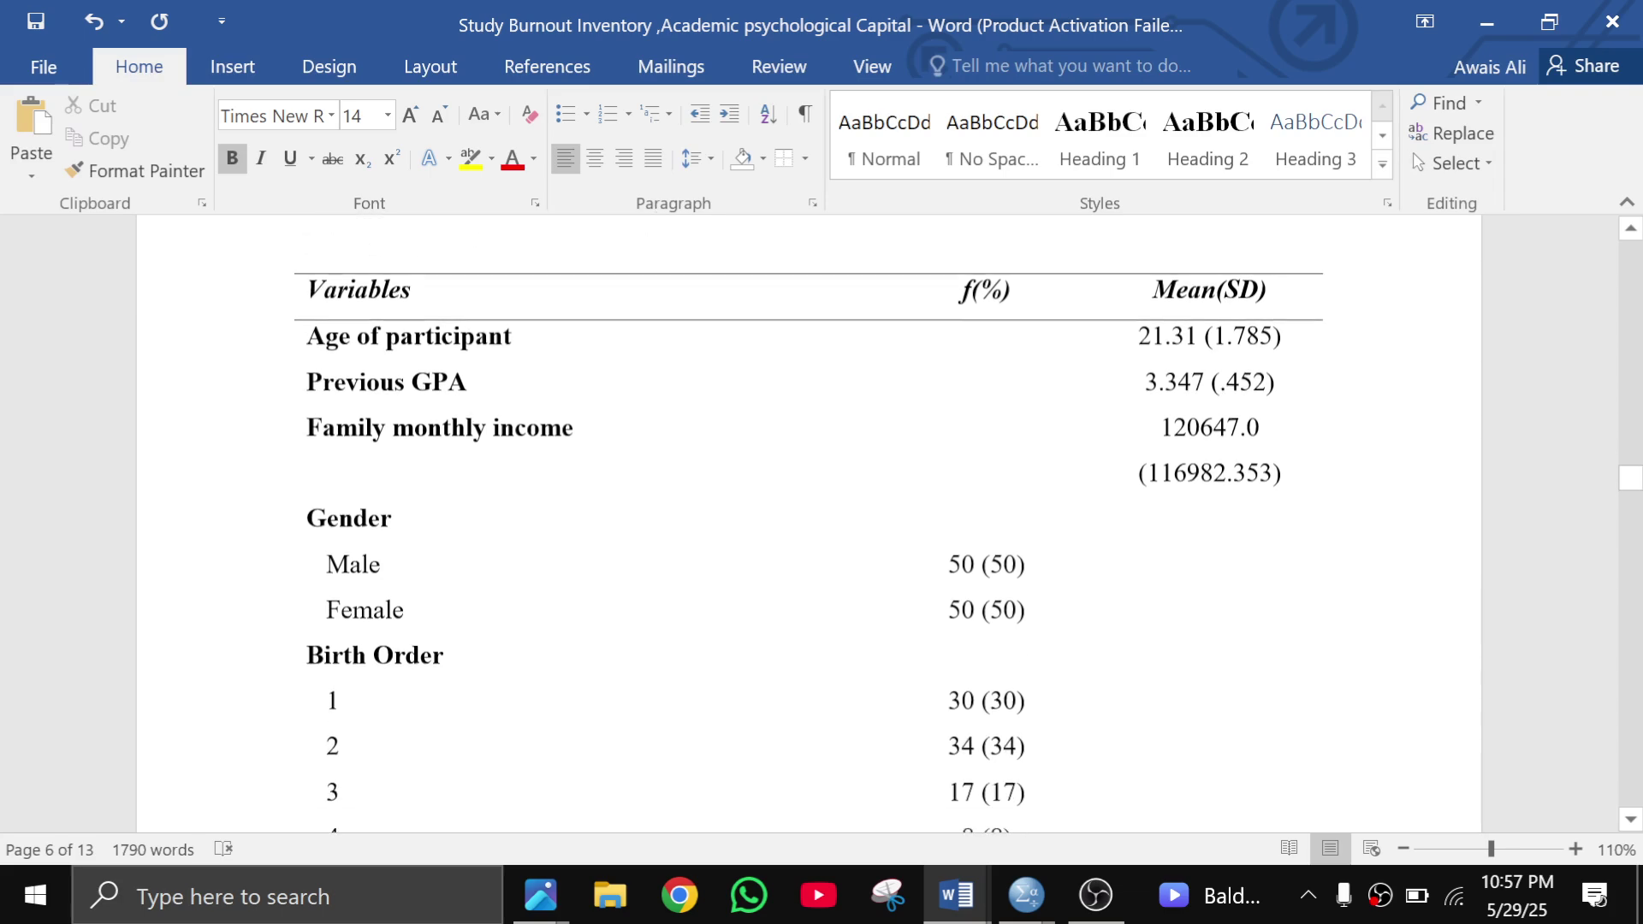
scroll(289, 455, "down", 1, "ctrl")
scroll(289, 462, "down", 7)
scroll(289, 462, "down", 20)
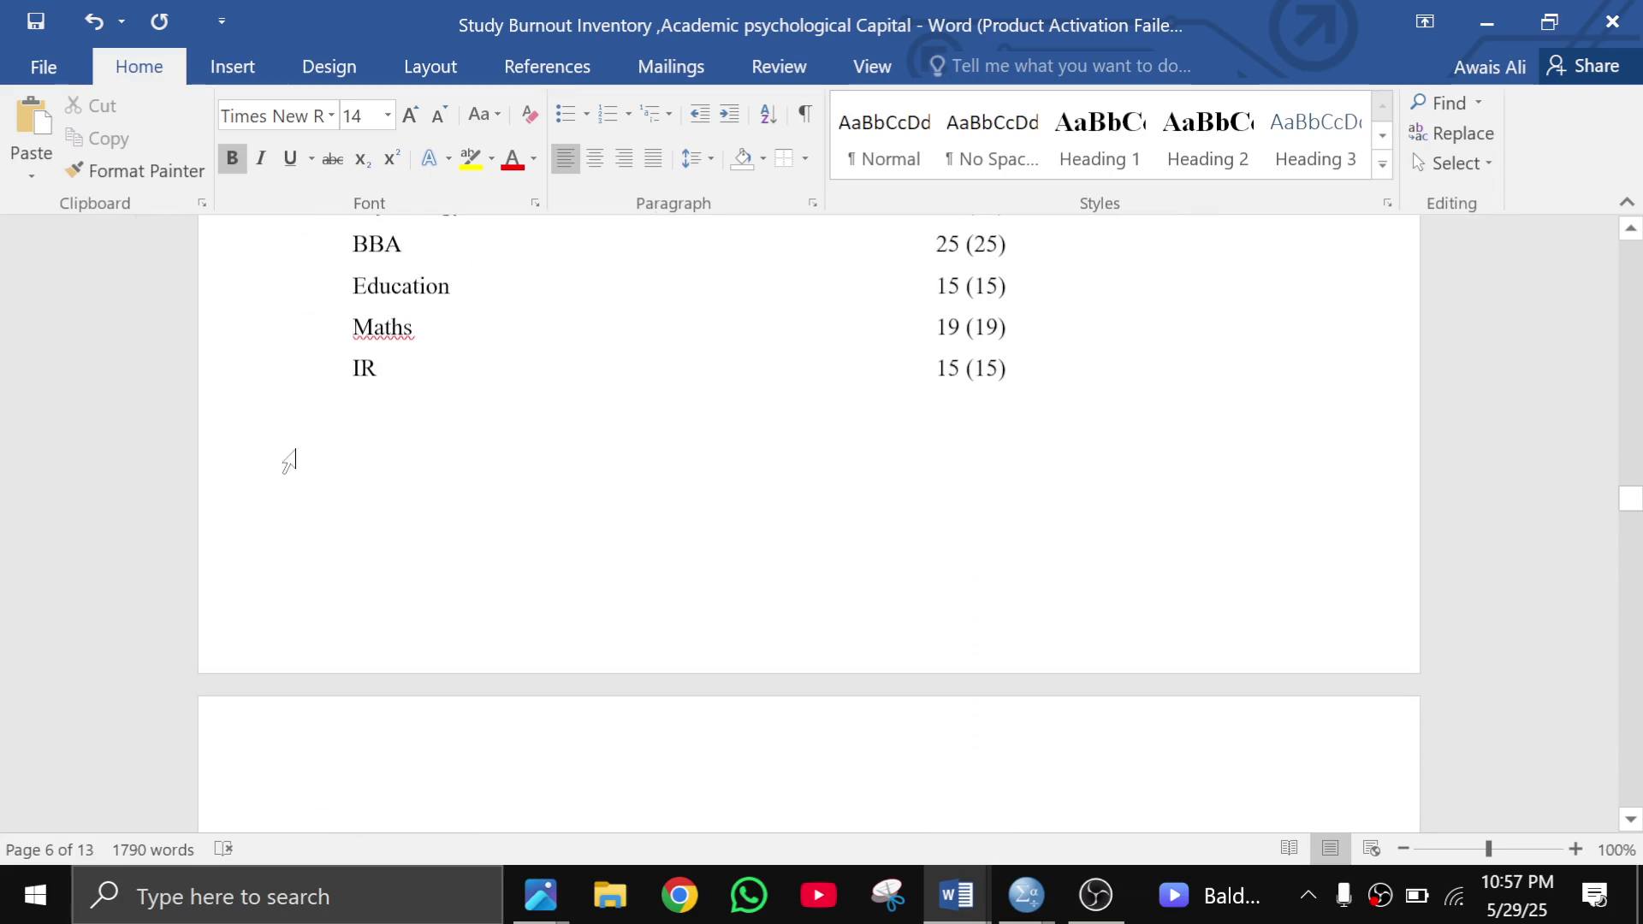
scroll(289, 462, "down", 3)
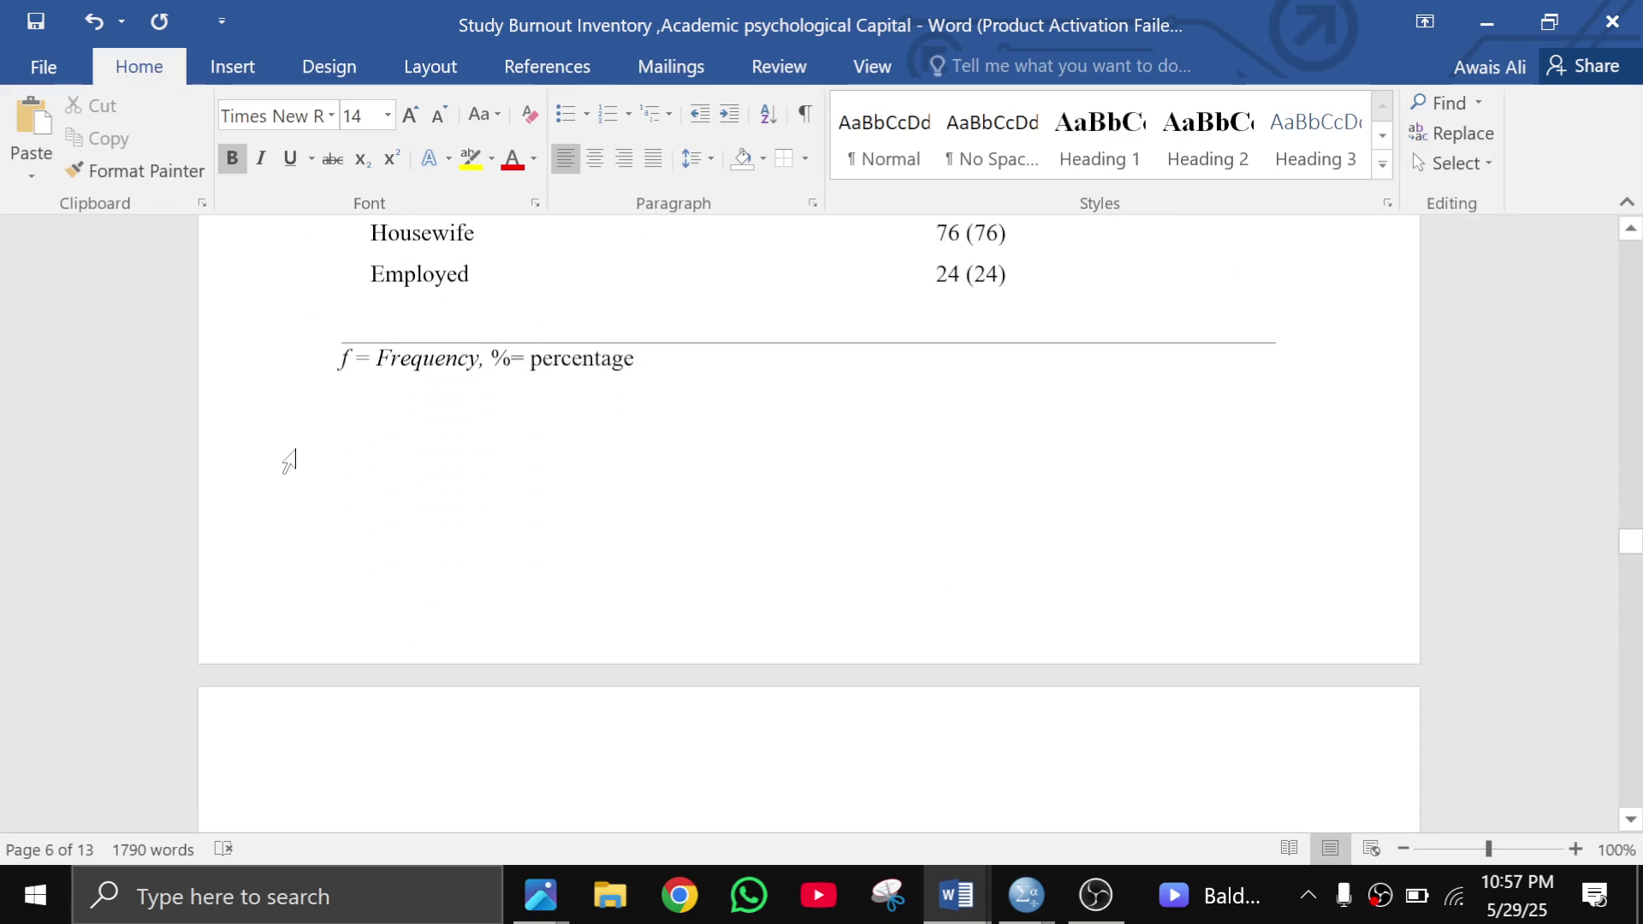
scroll(290, 462, "up", 8)
scroll(289, 462, "up", 14)
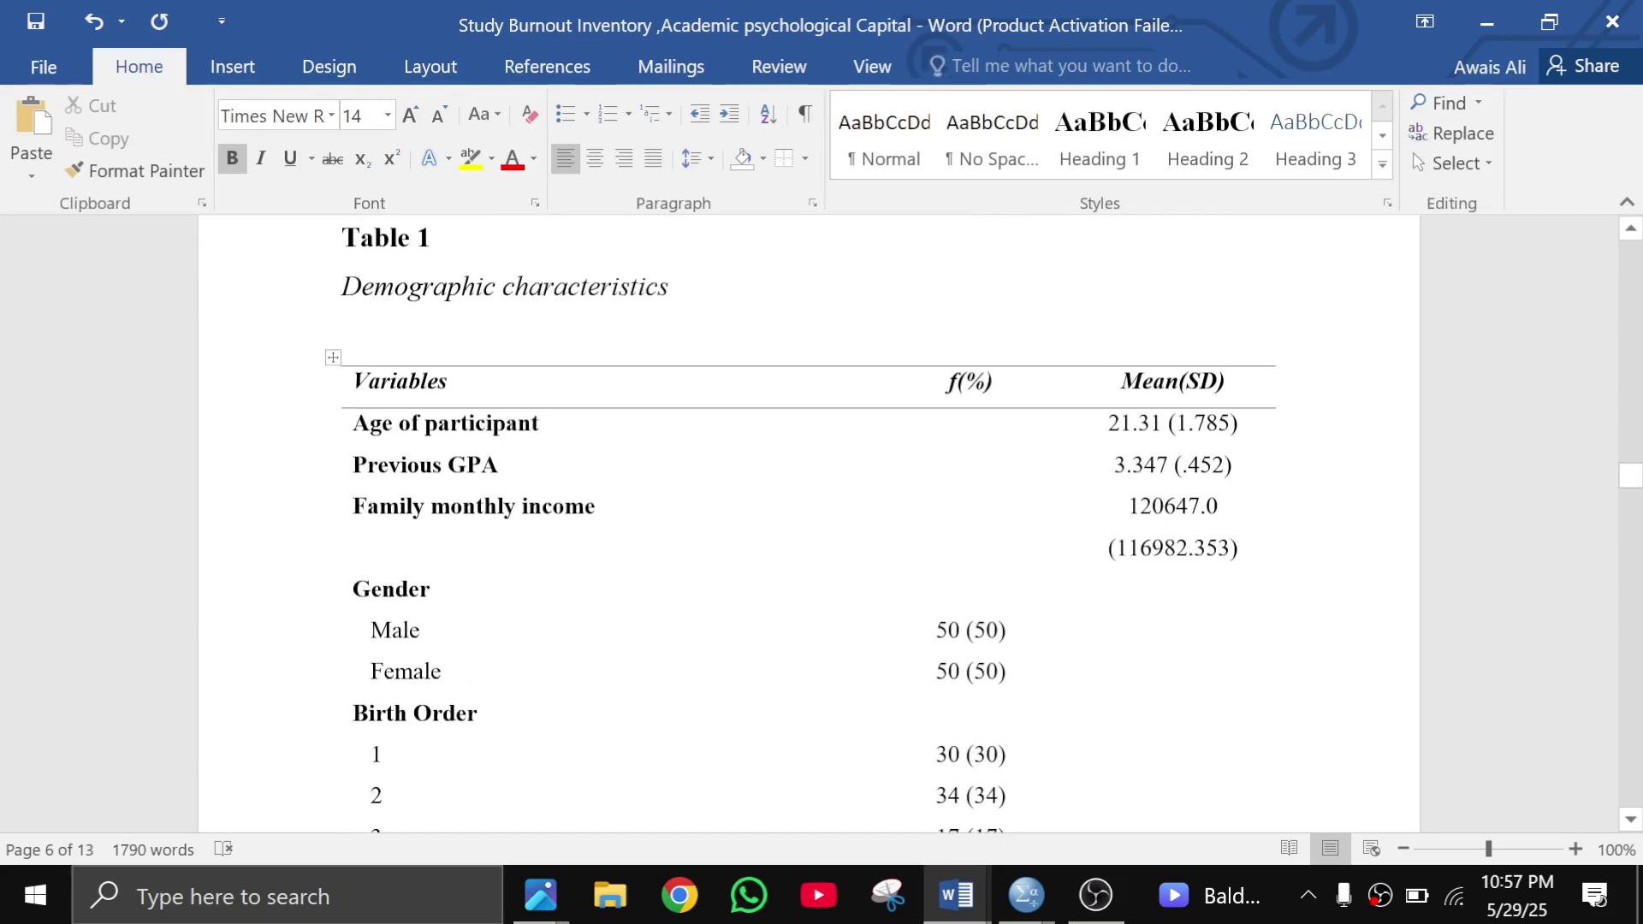
Return to Document2 and remove all borders from the table rows from the Variables header down to Birth Order 4
left_click(1486, 24)
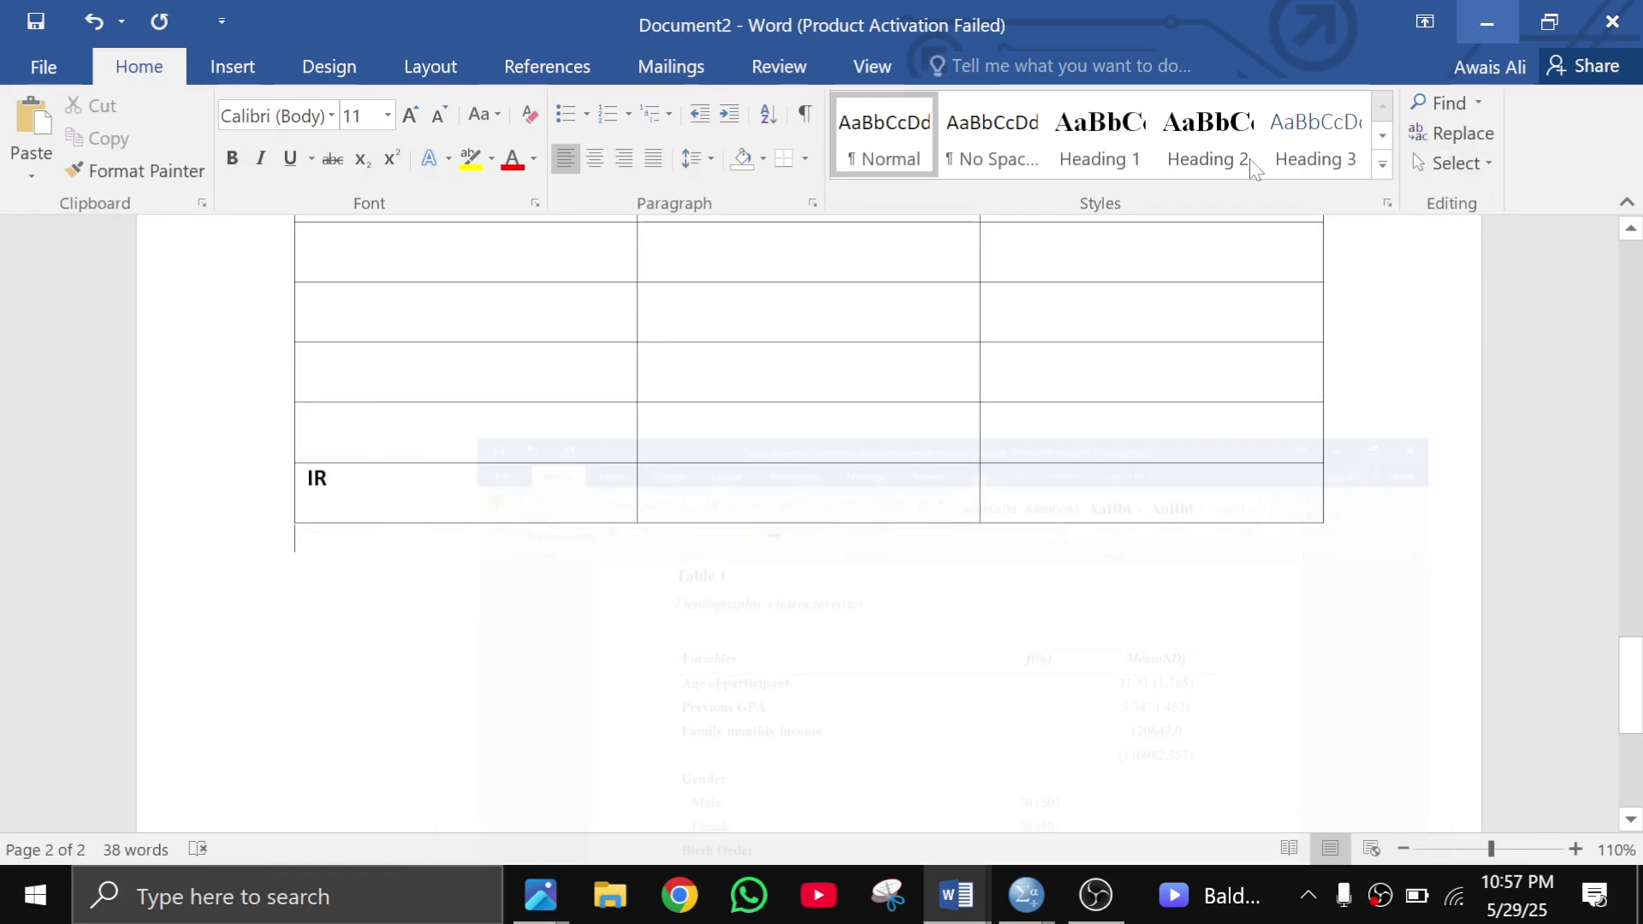
scroll(476, 613, "up", 3)
scroll(808, 522, "up", 5)
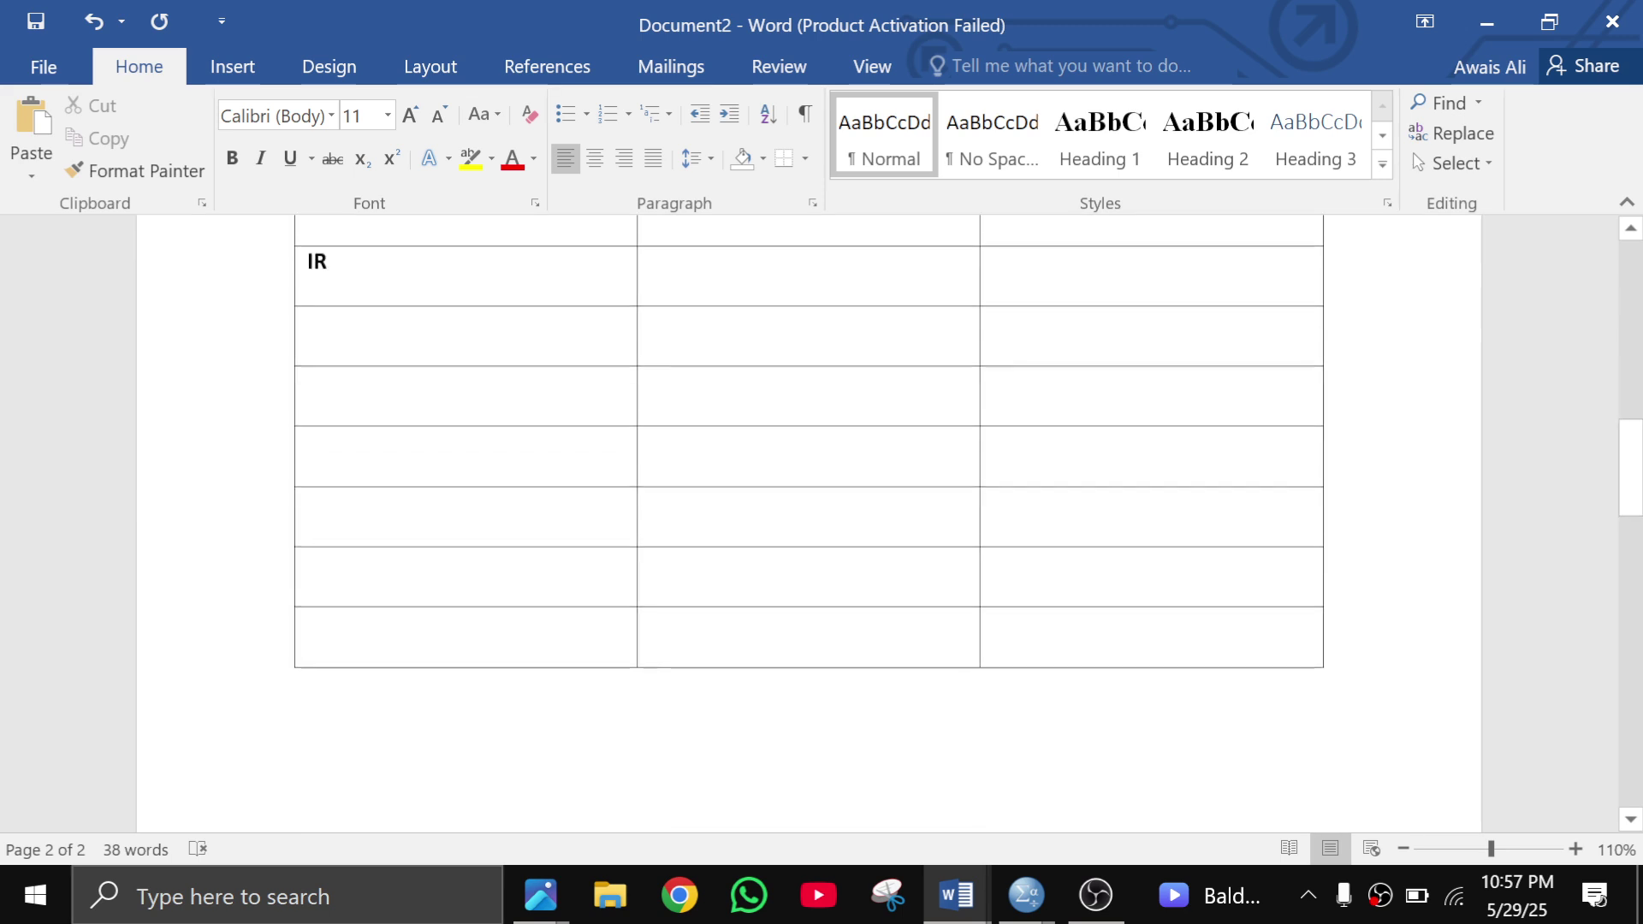
scroll(361, 641, "up", 3)
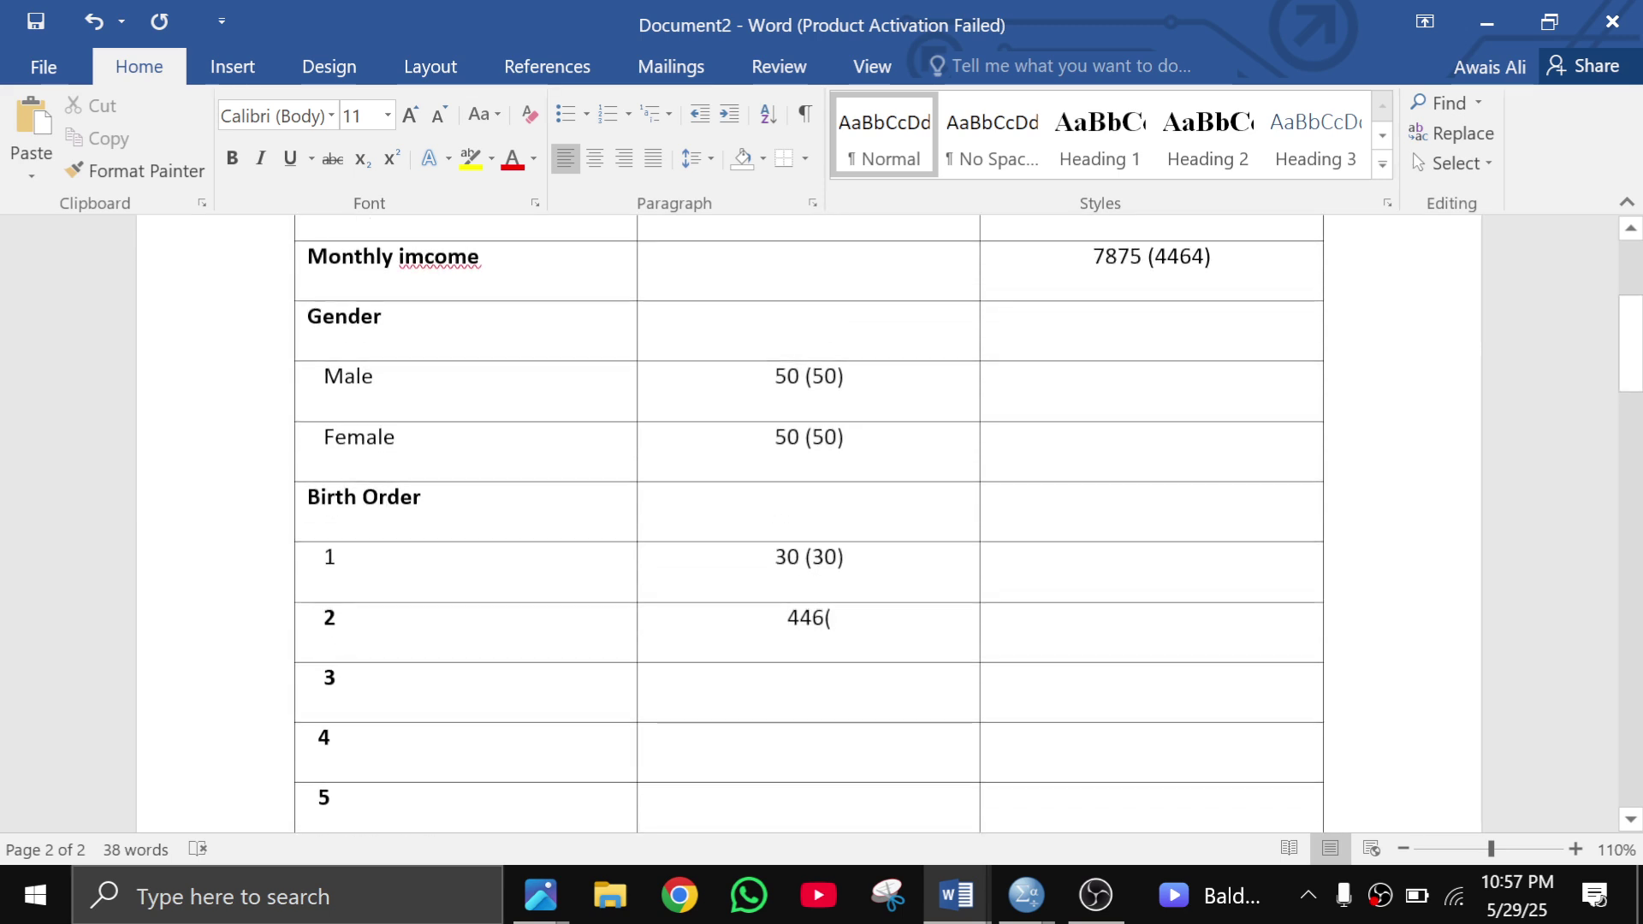
scroll(361, 642, "down", 3)
scroll(361, 642, "up", 3)
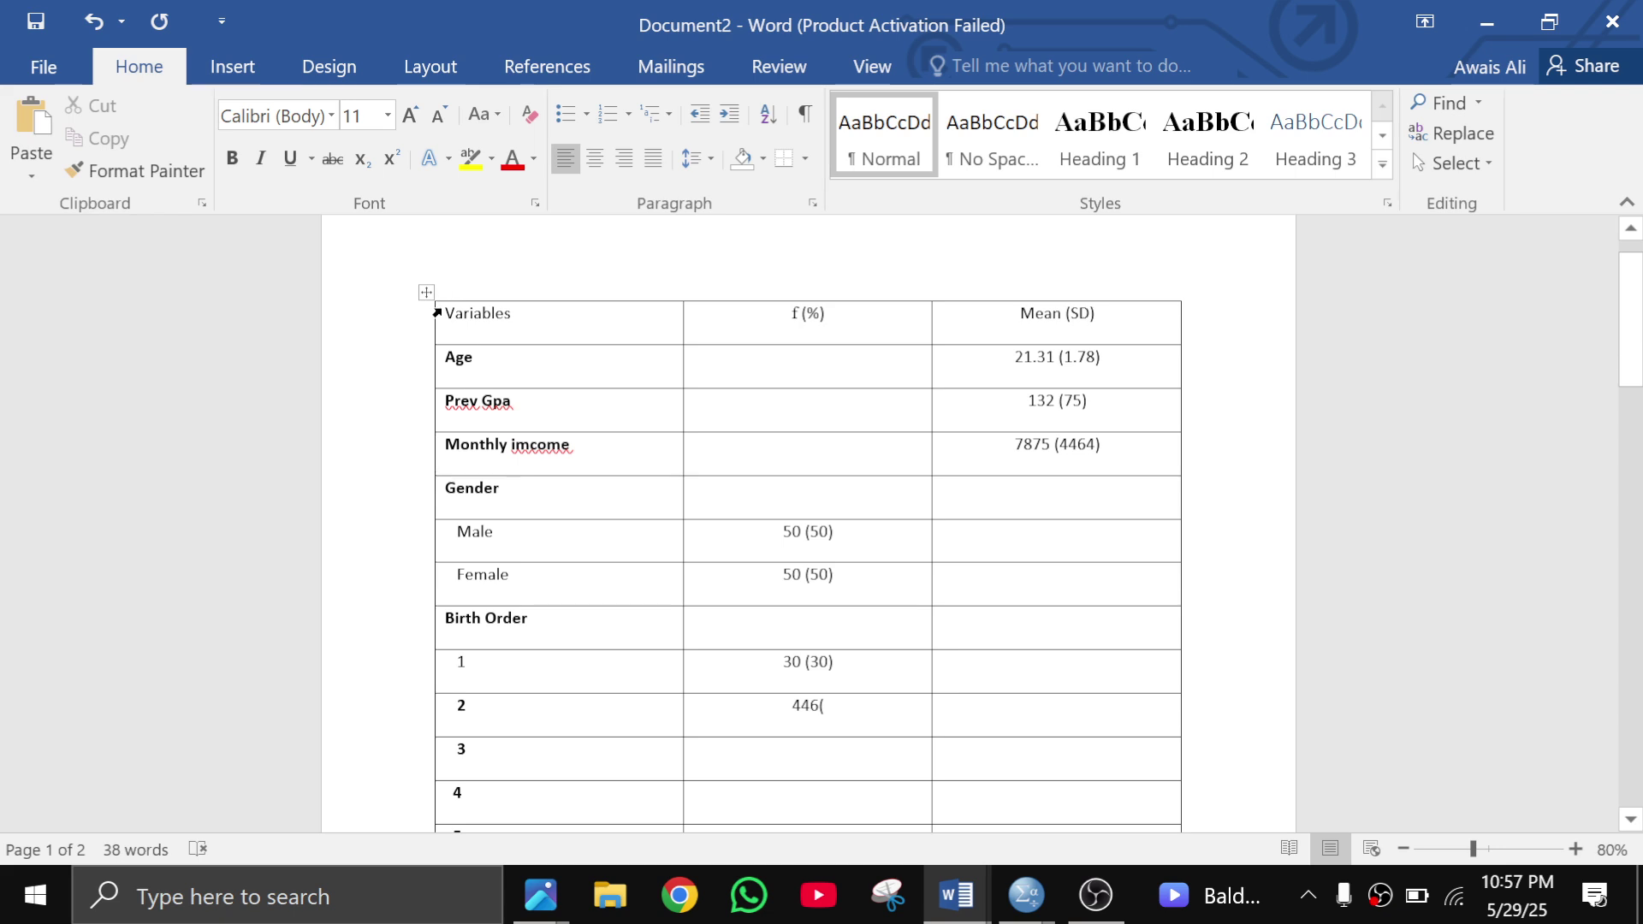
left_click_drag(438, 312, 1177, 802)
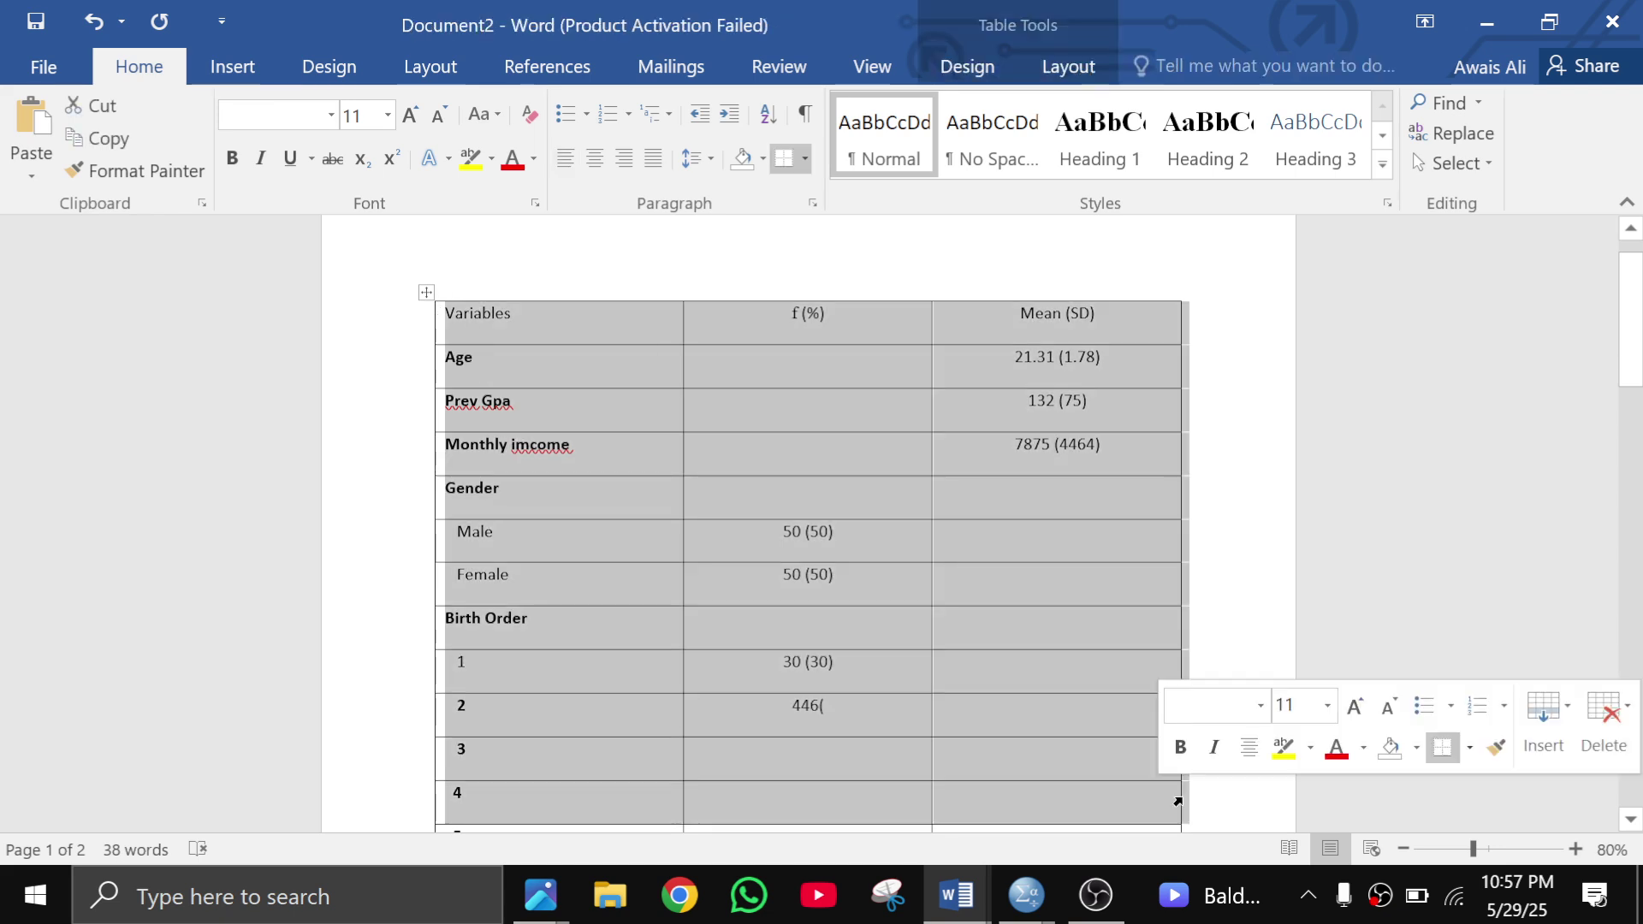
left_click(804, 158)
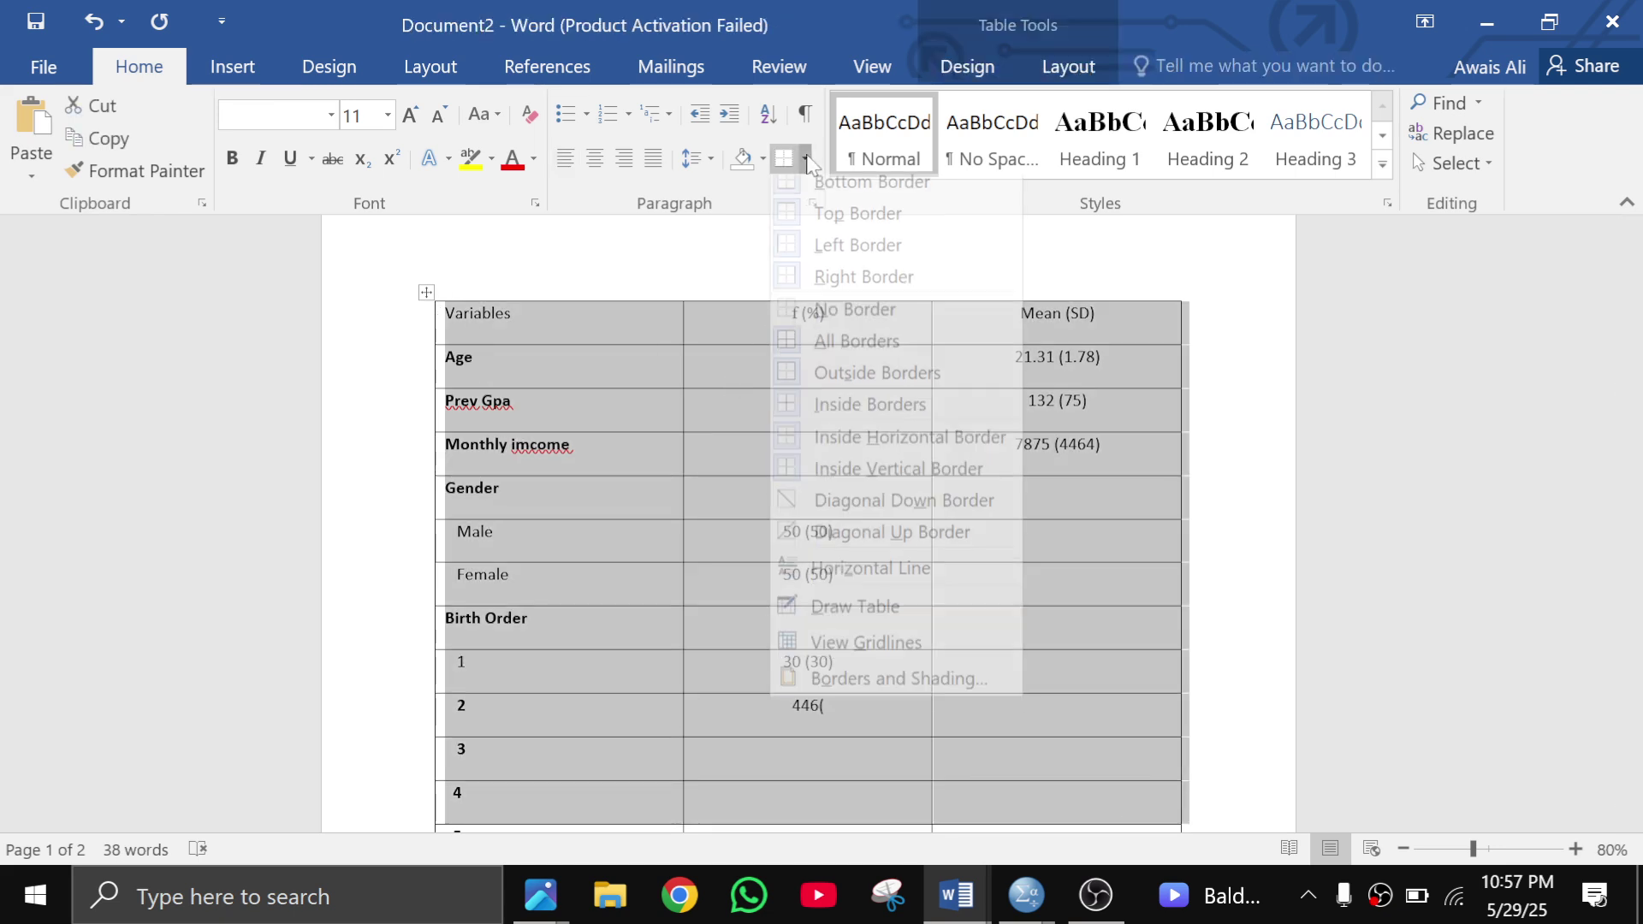
left_click(844, 320)
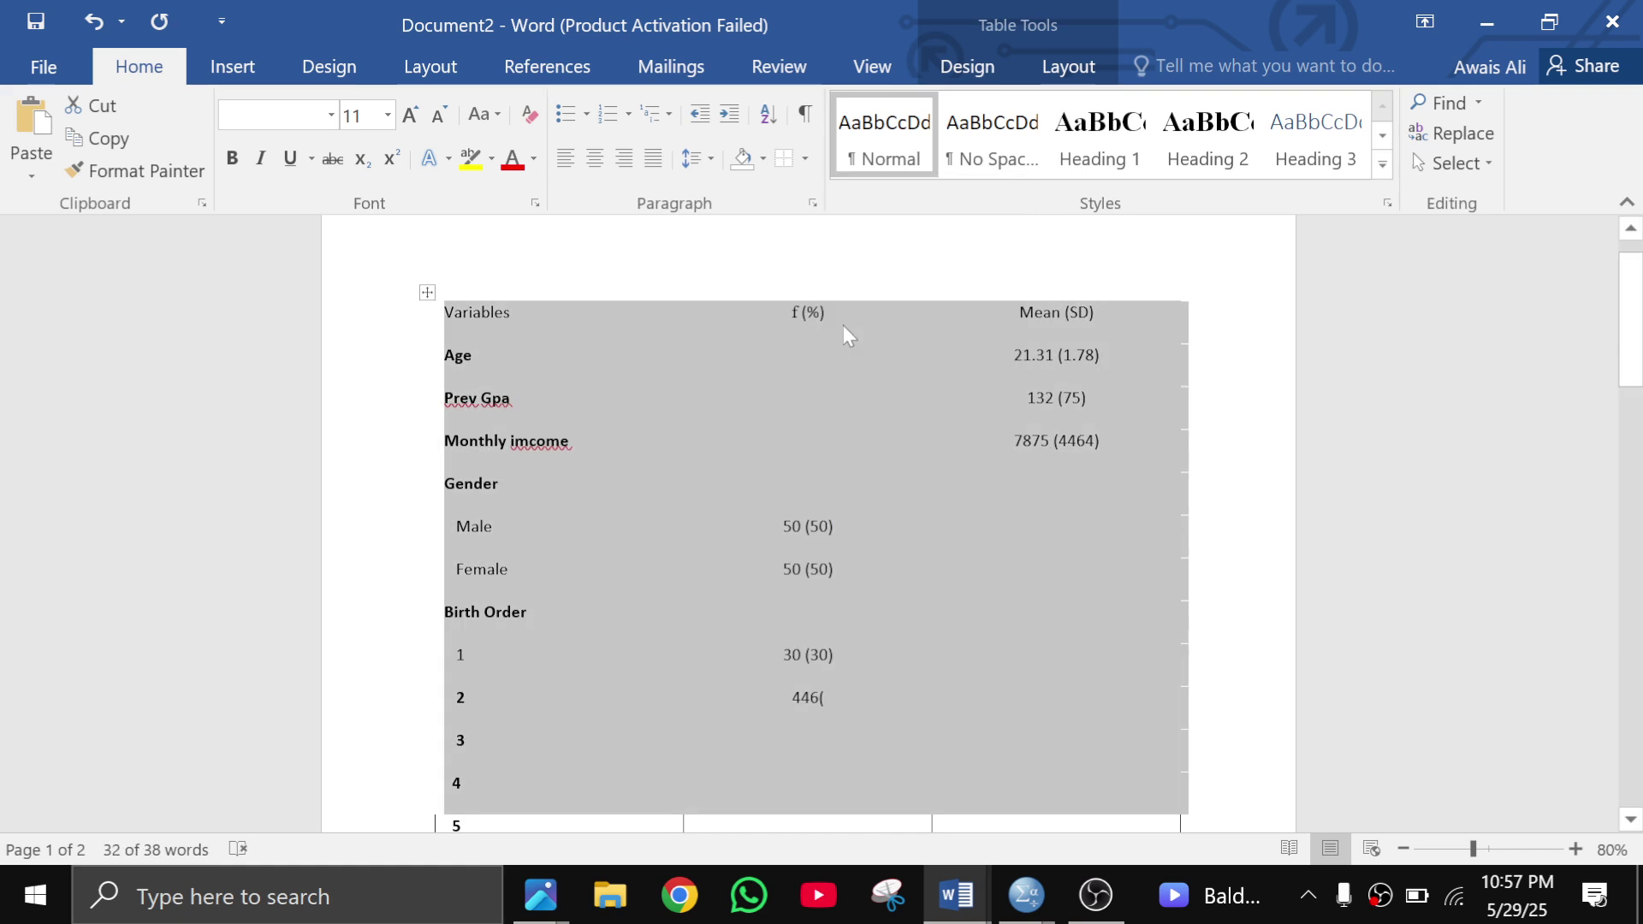
left_click(1367, 403)
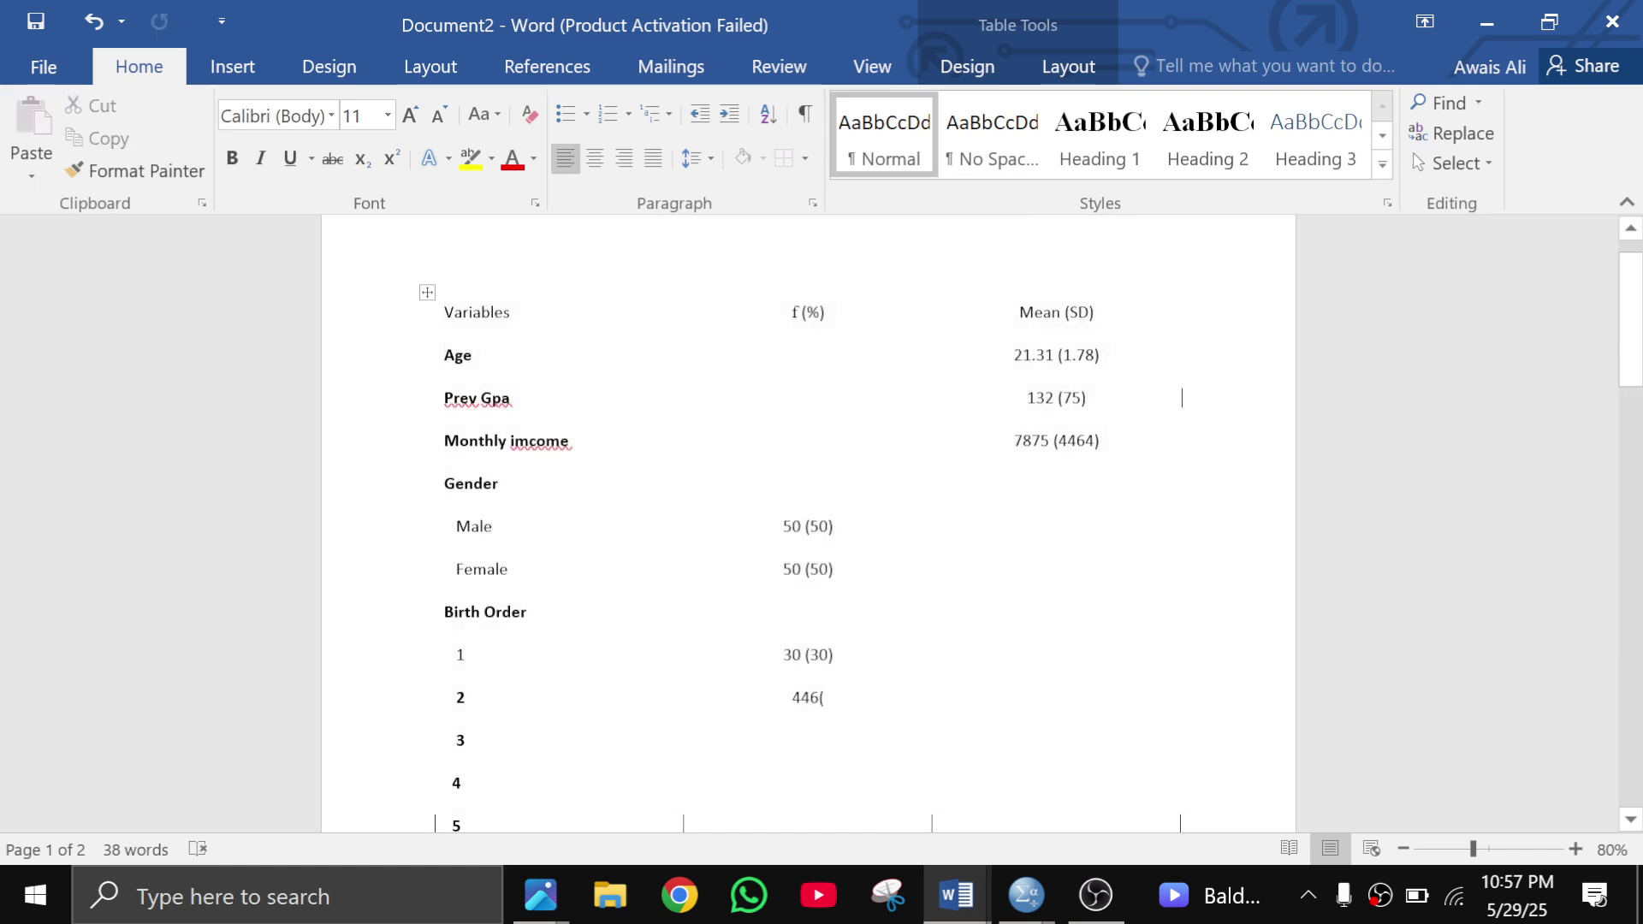
left_click(805, 158)
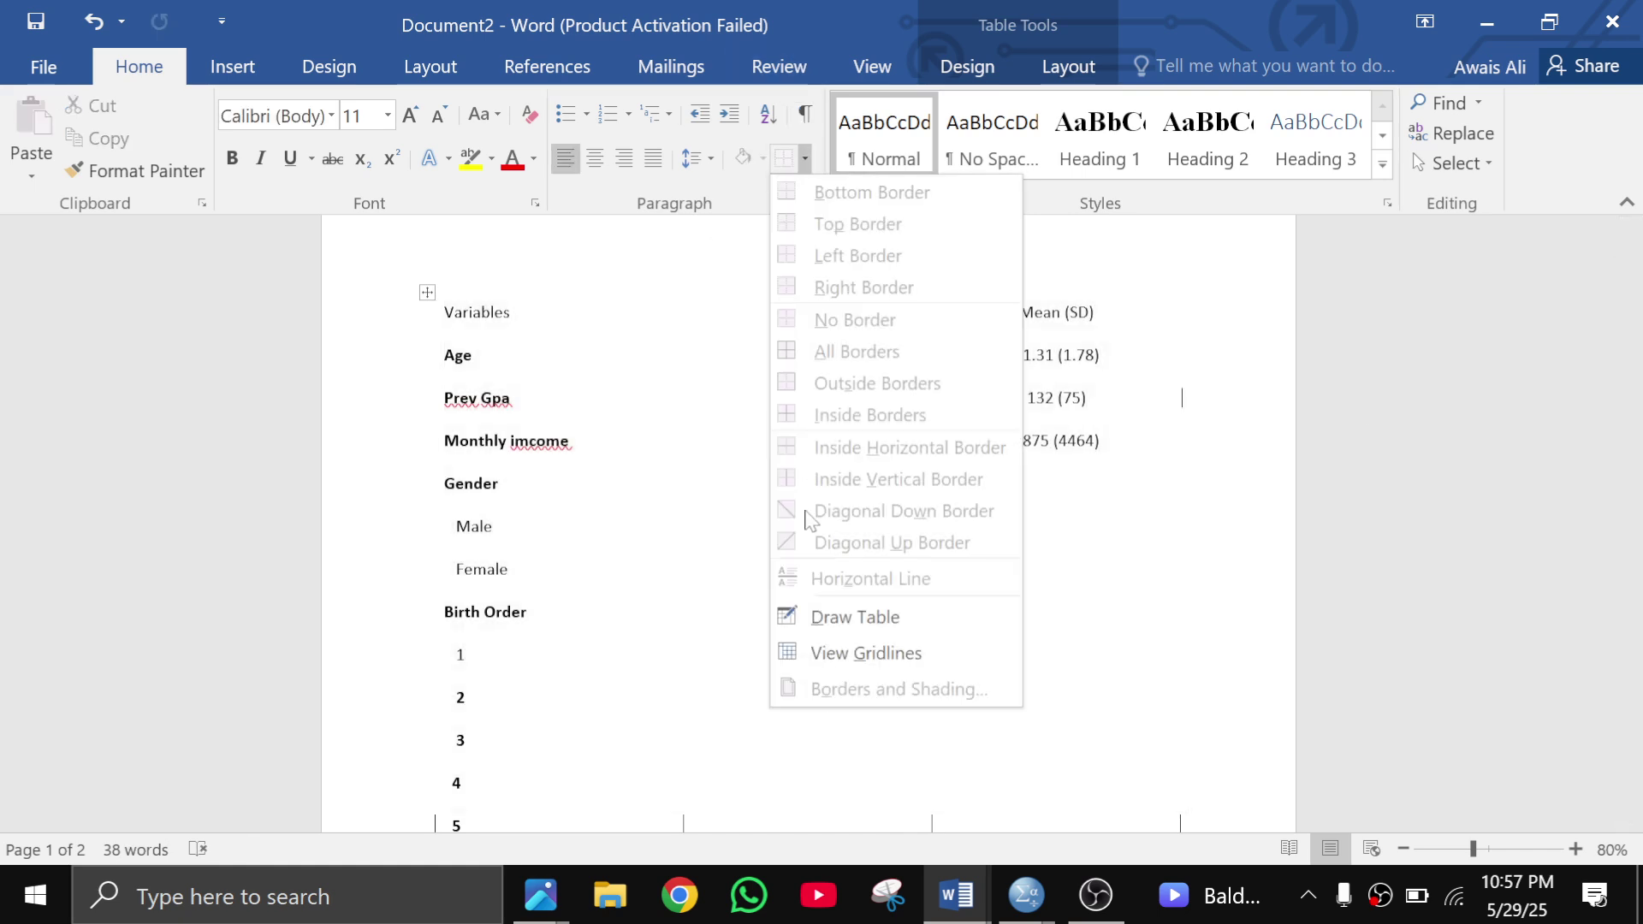
left_click(1018, 643)
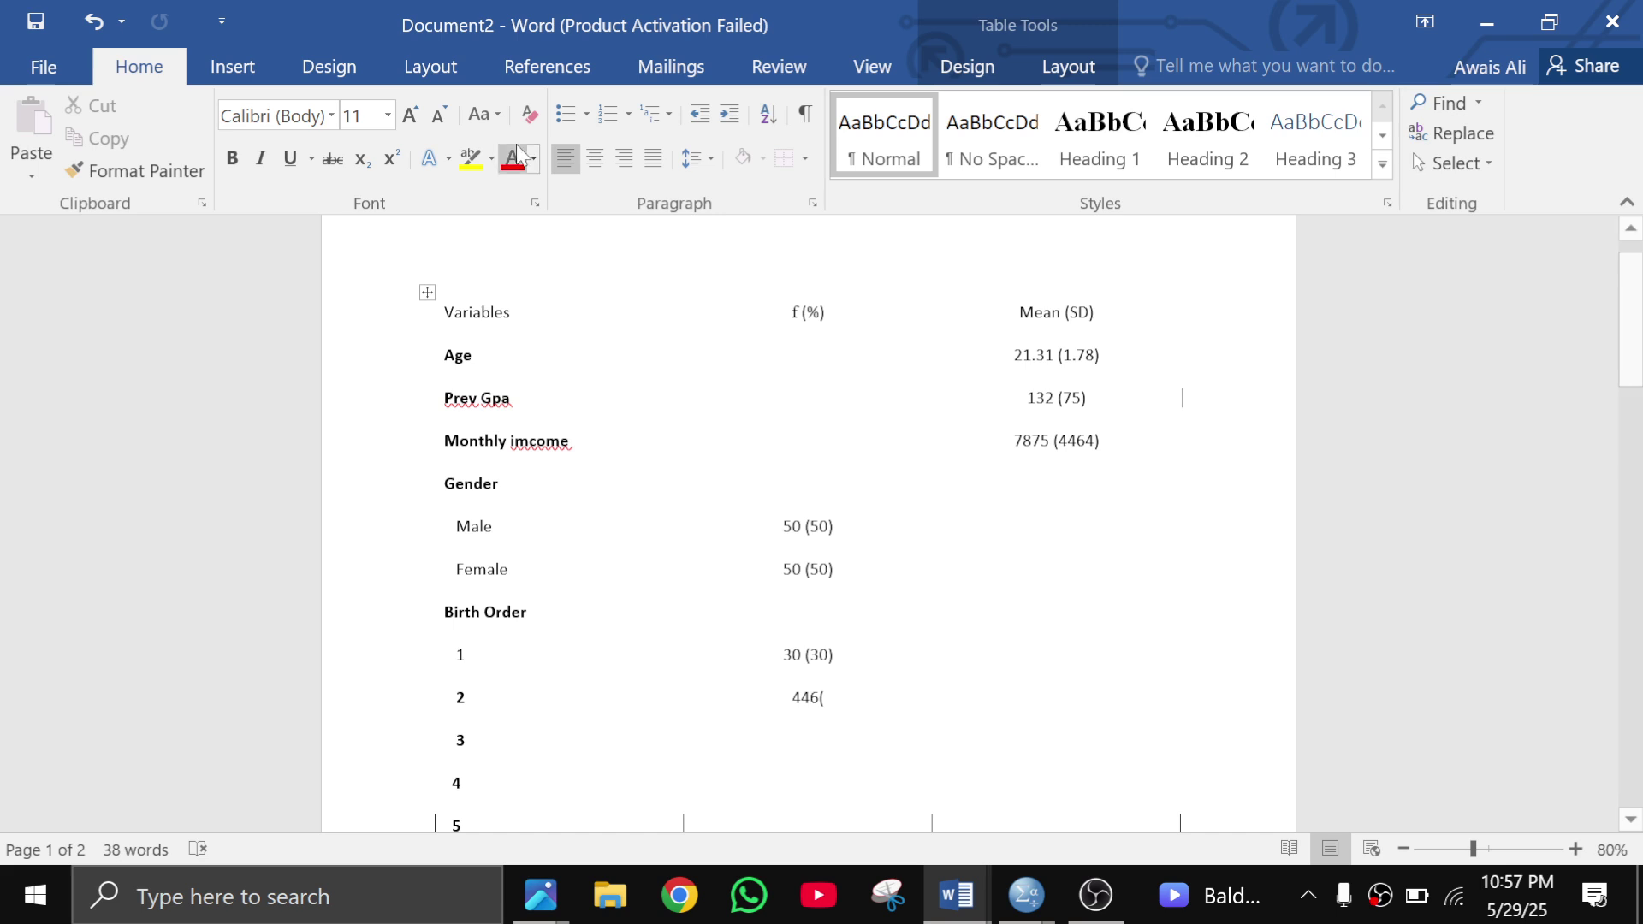
Add a bottom border and a top border to the Variables header row
left_click_drag(437, 315, 1054, 287)
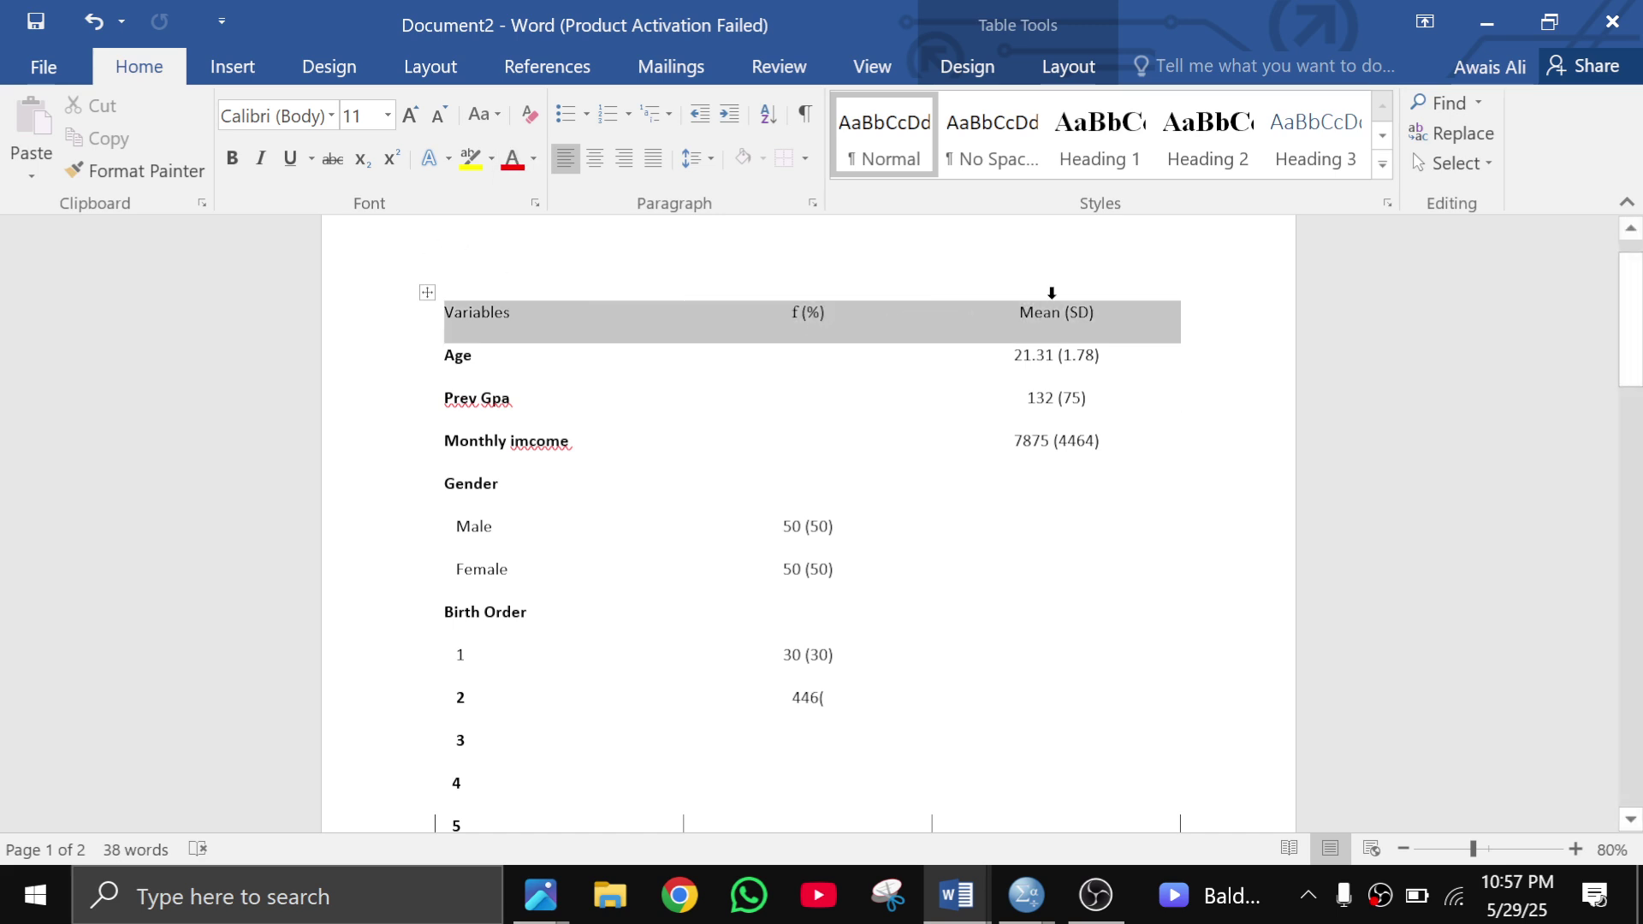
left_click(807, 161)
left_click(855, 191)
left_click(806, 159)
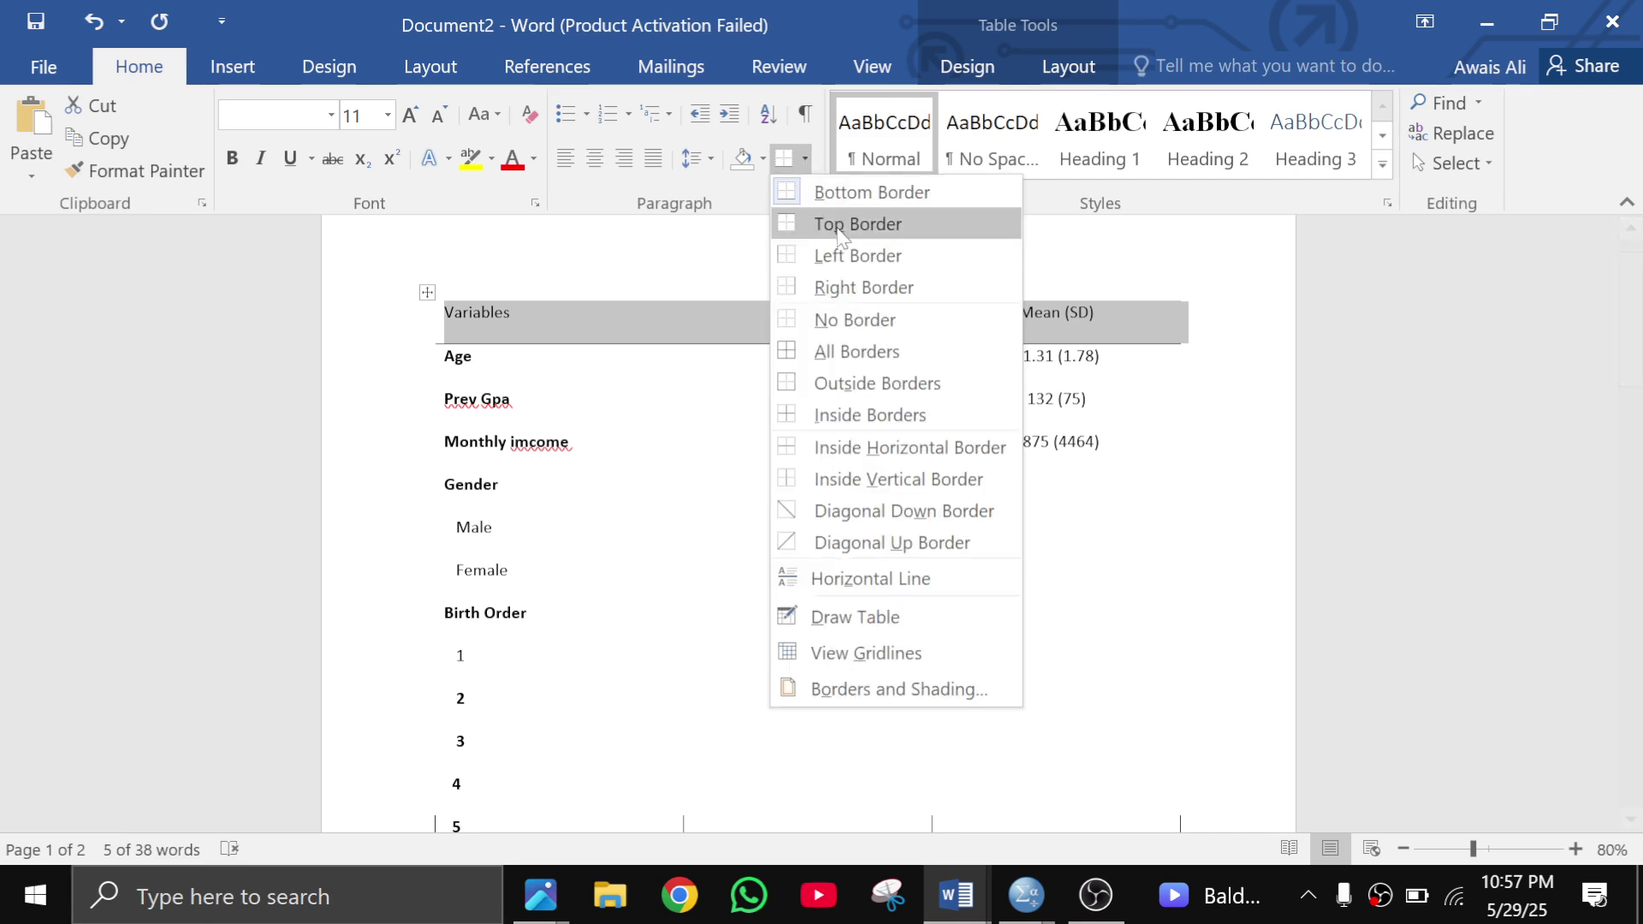
left_click(841, 224)
left_click(1182, 400)
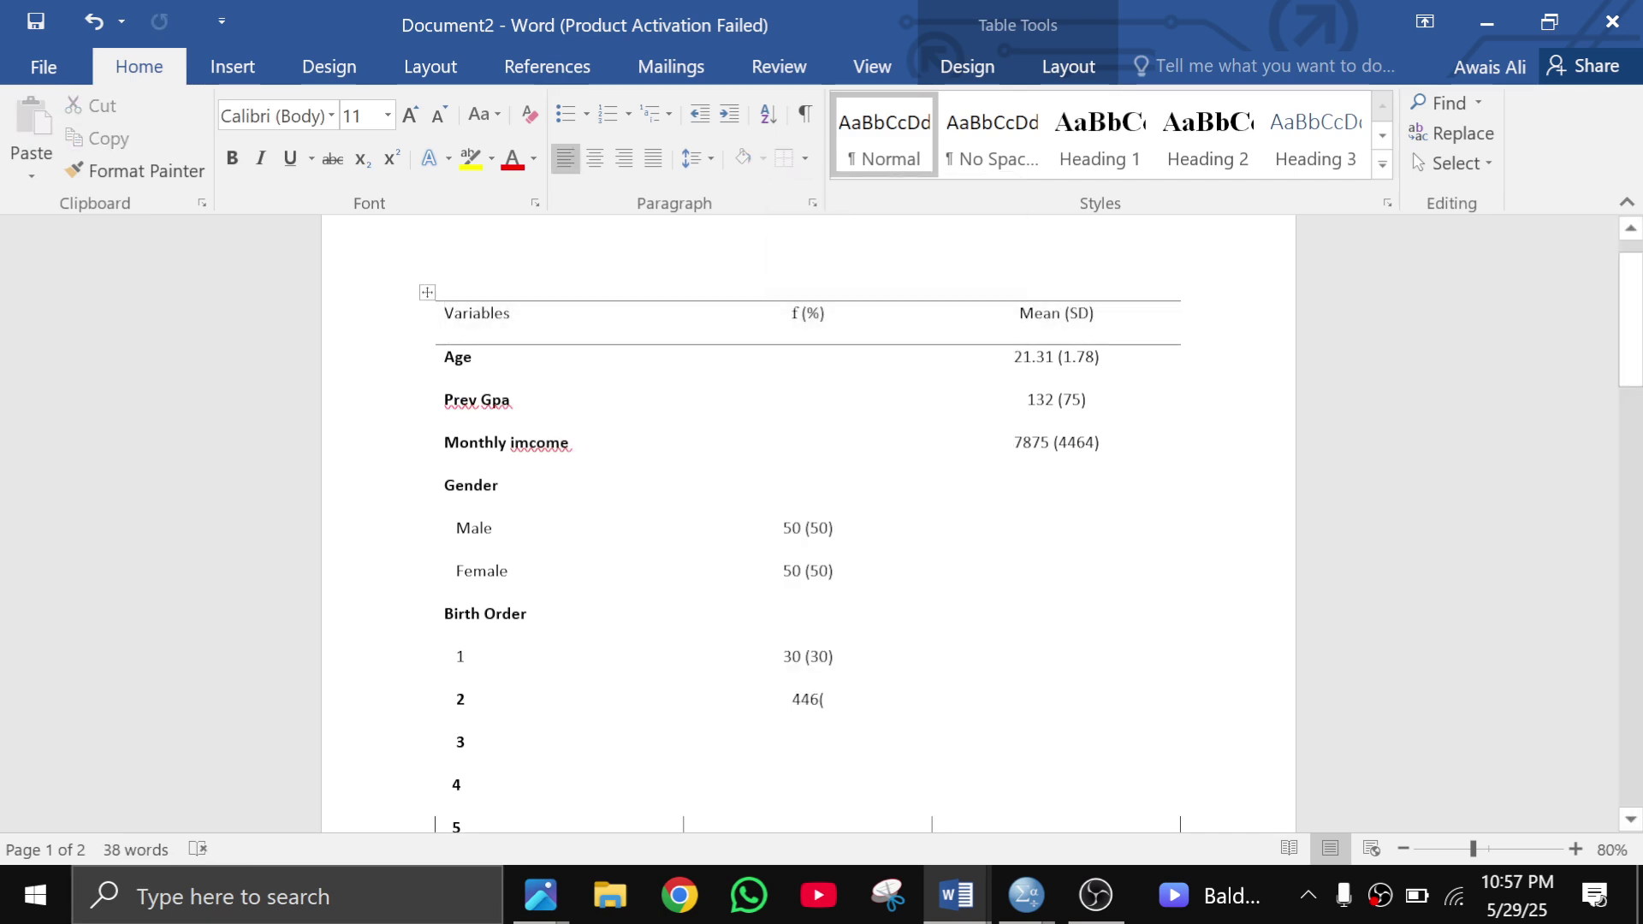
Fill the IR row with E56 in the f (%) column and 46246 in the Mean (SD) column
scroll(808, 514, "down", 10)
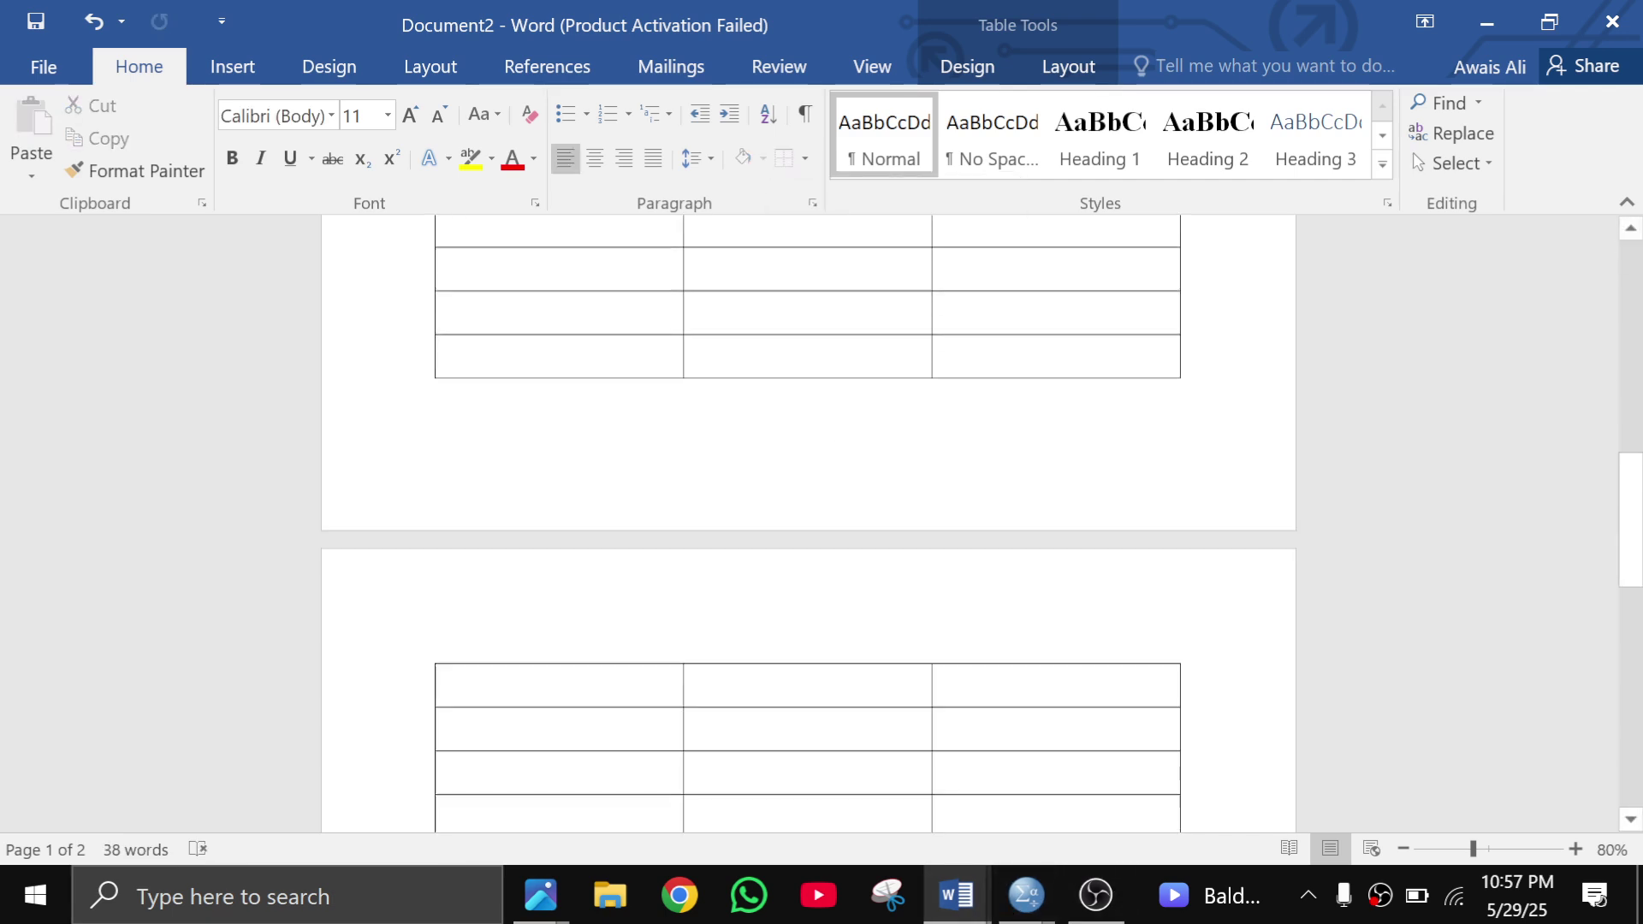
scroll(808, 513, "up", 4)
scroll(808, 513, "down", 6)
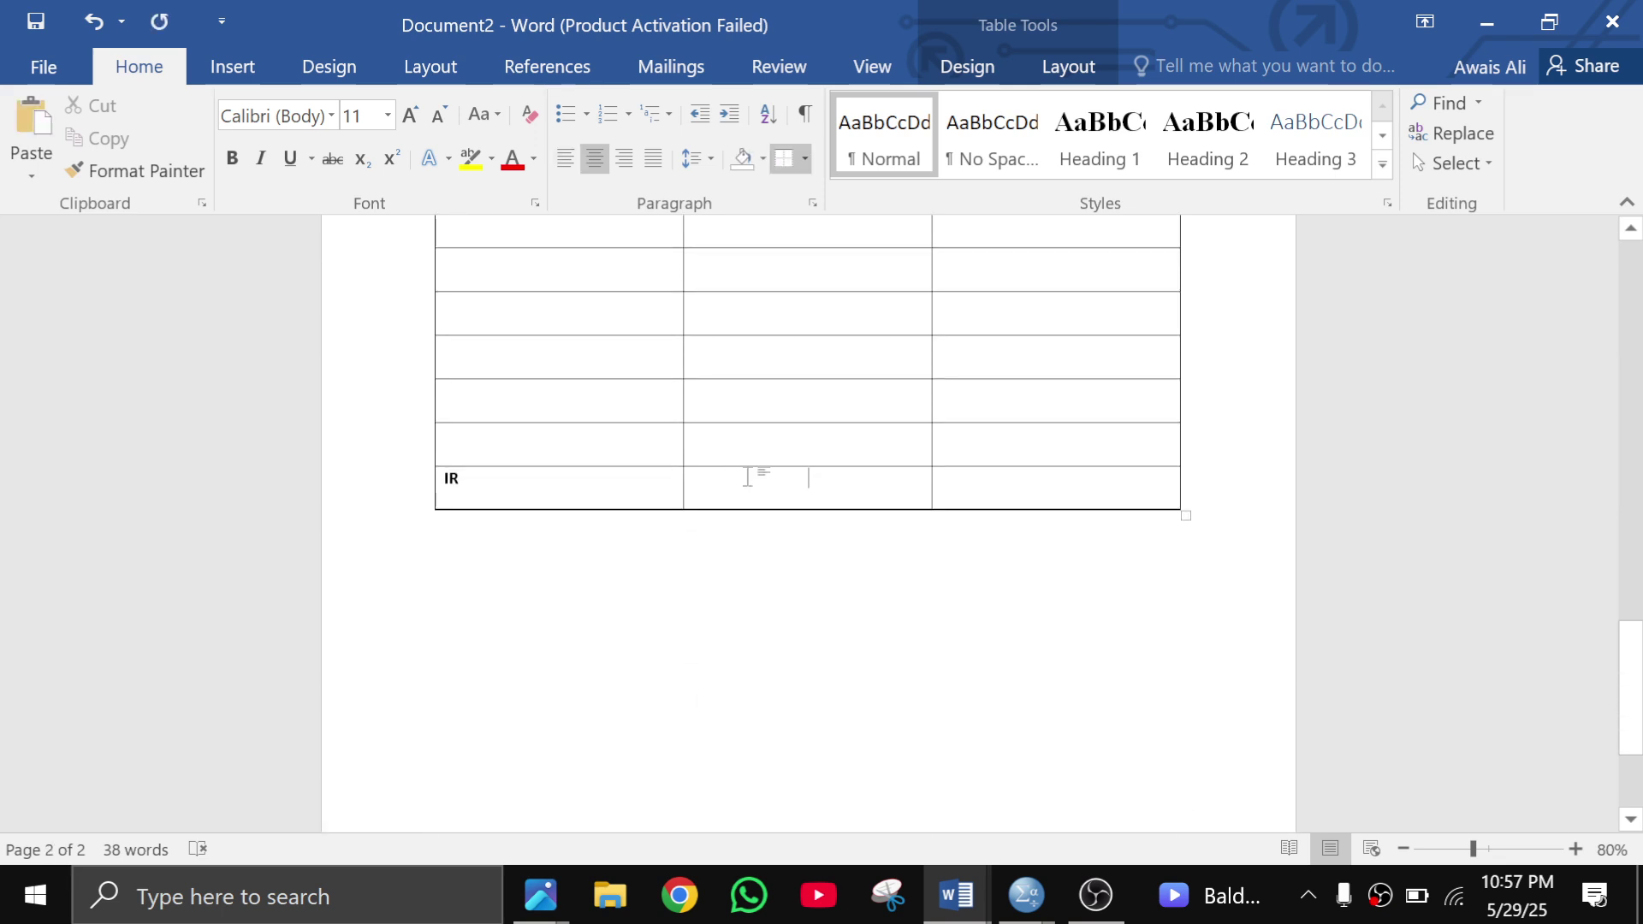
type("E56")
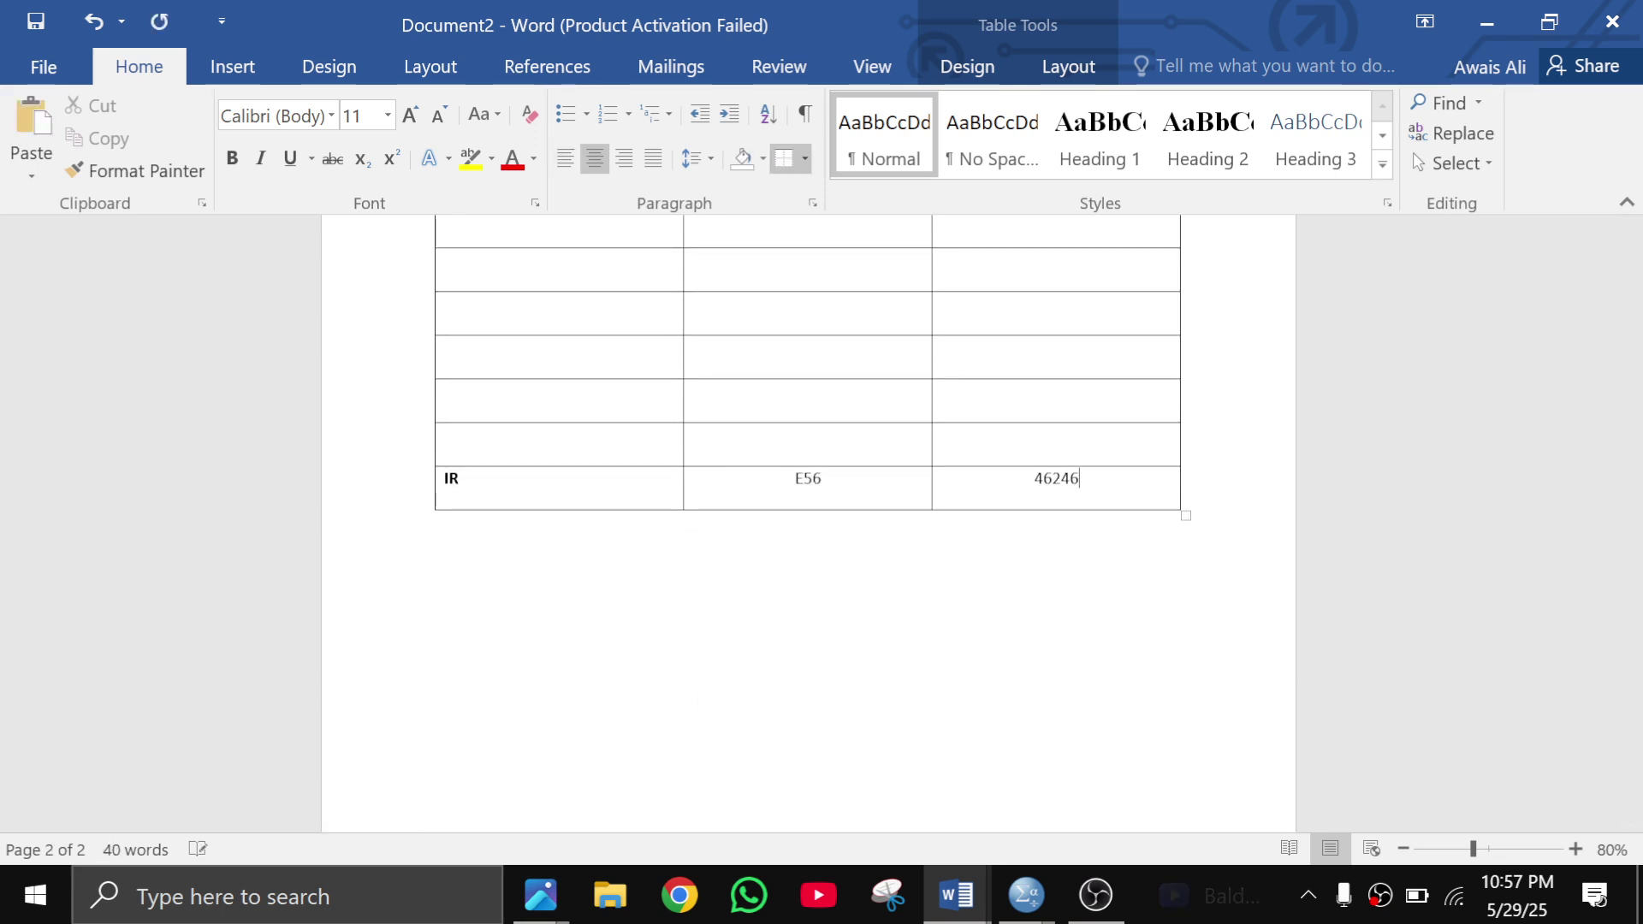
Remove all borders from the table rows on the second page, down to and including the IR row
scroll(414, 330, "up", 5)
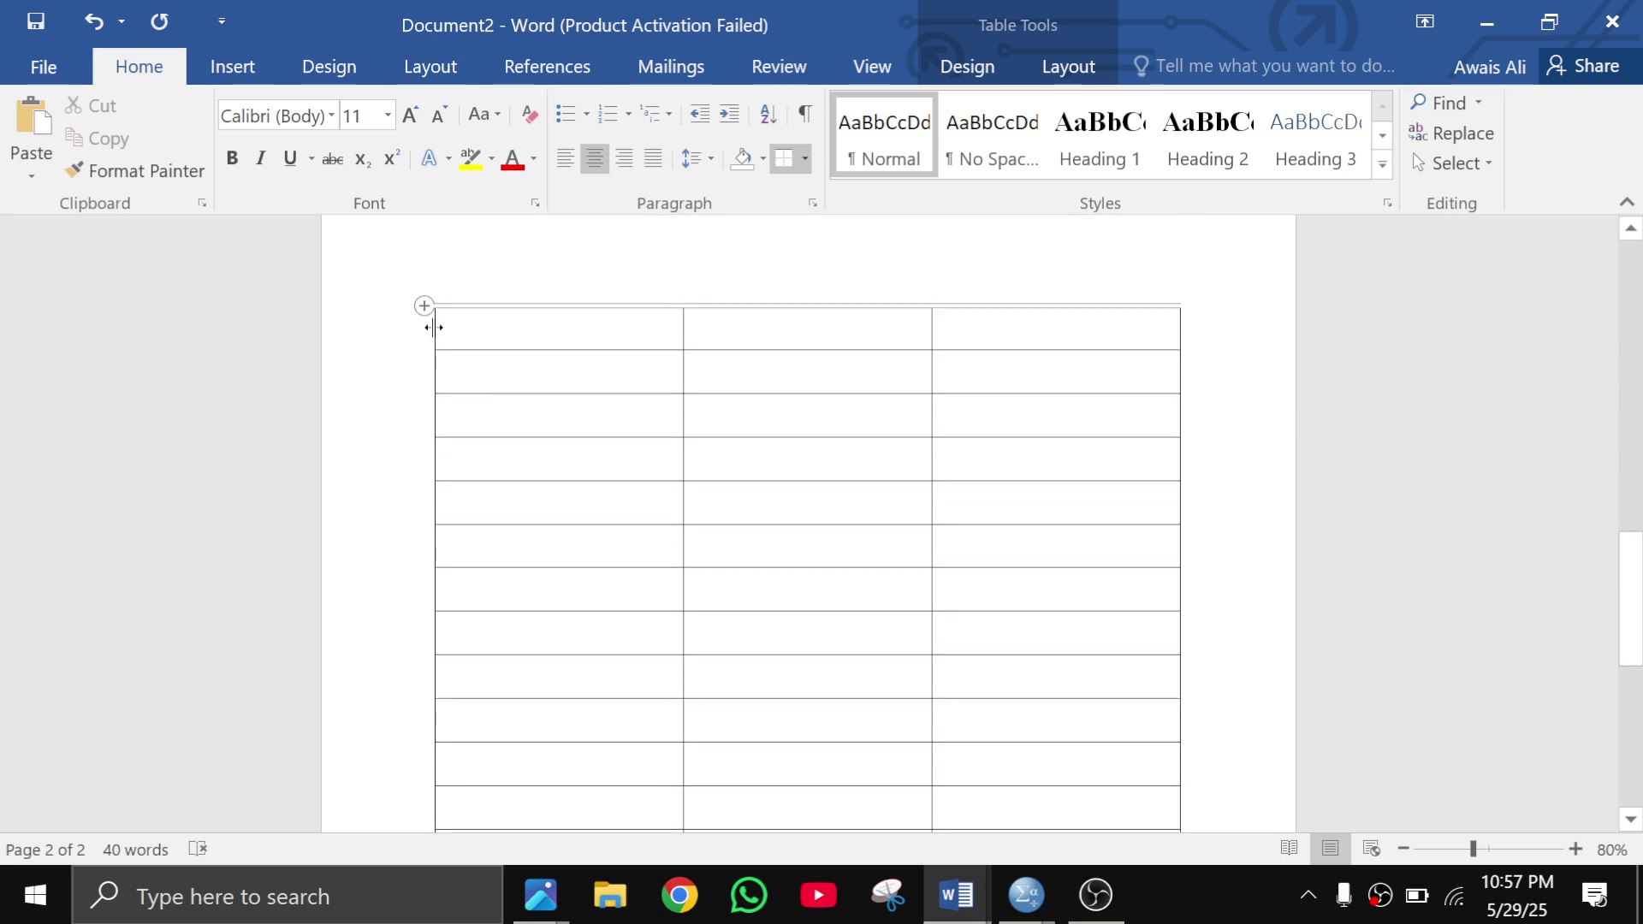
left_click_drag(434, 327, 1030, 592)
left_click_drag(940, 668, 447, 565)
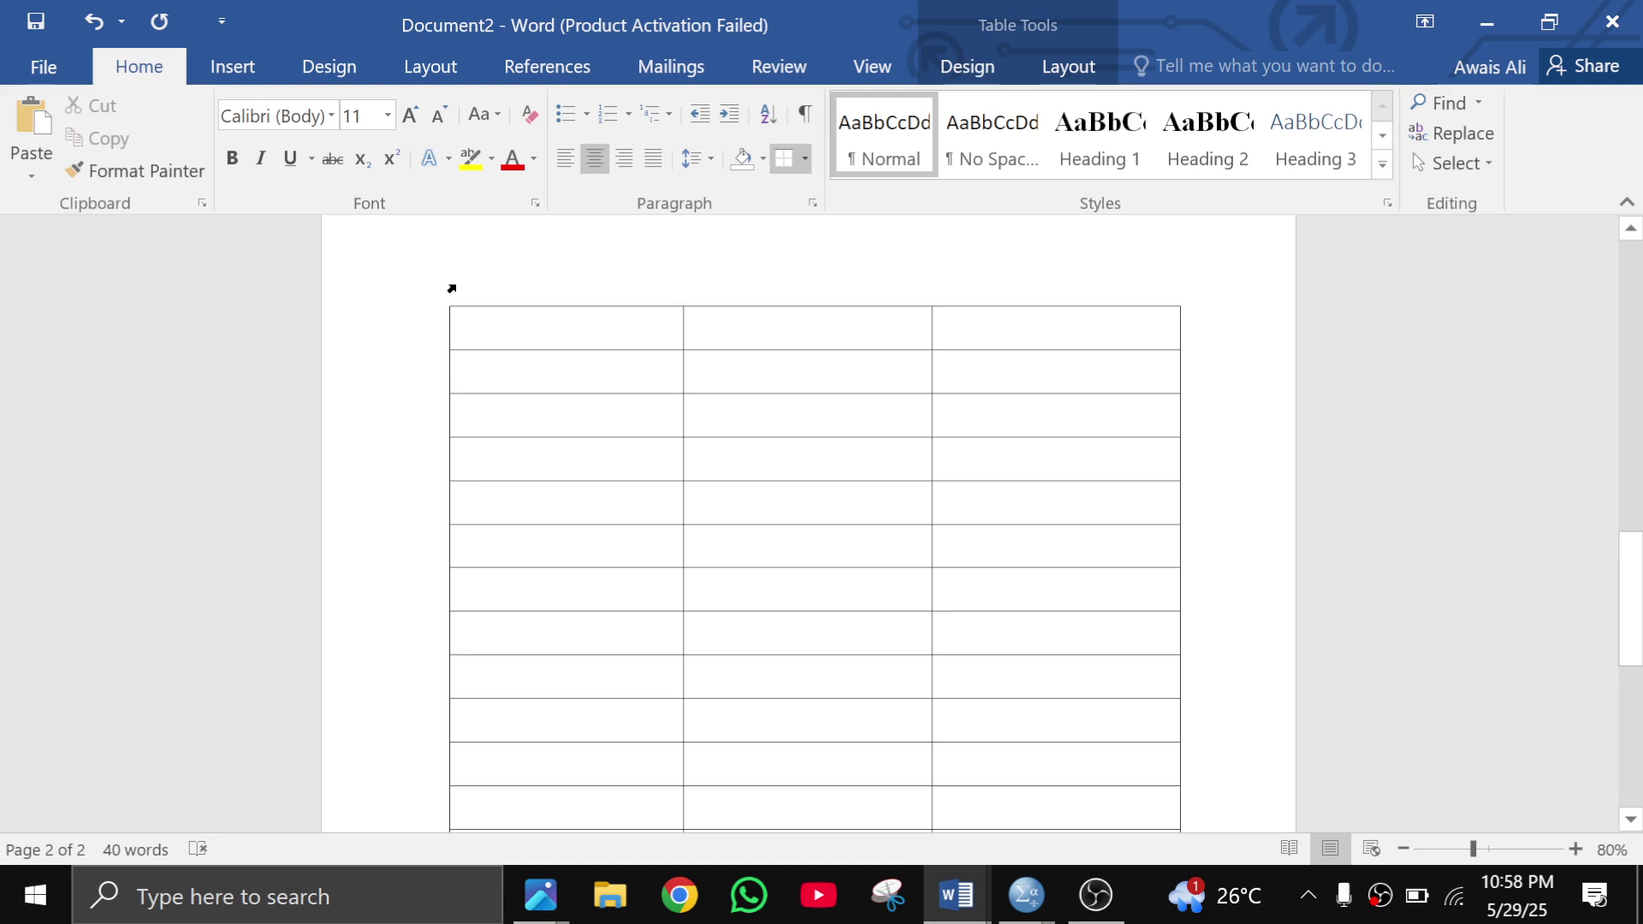
left_click_drag(451, 289, 1148, 539)
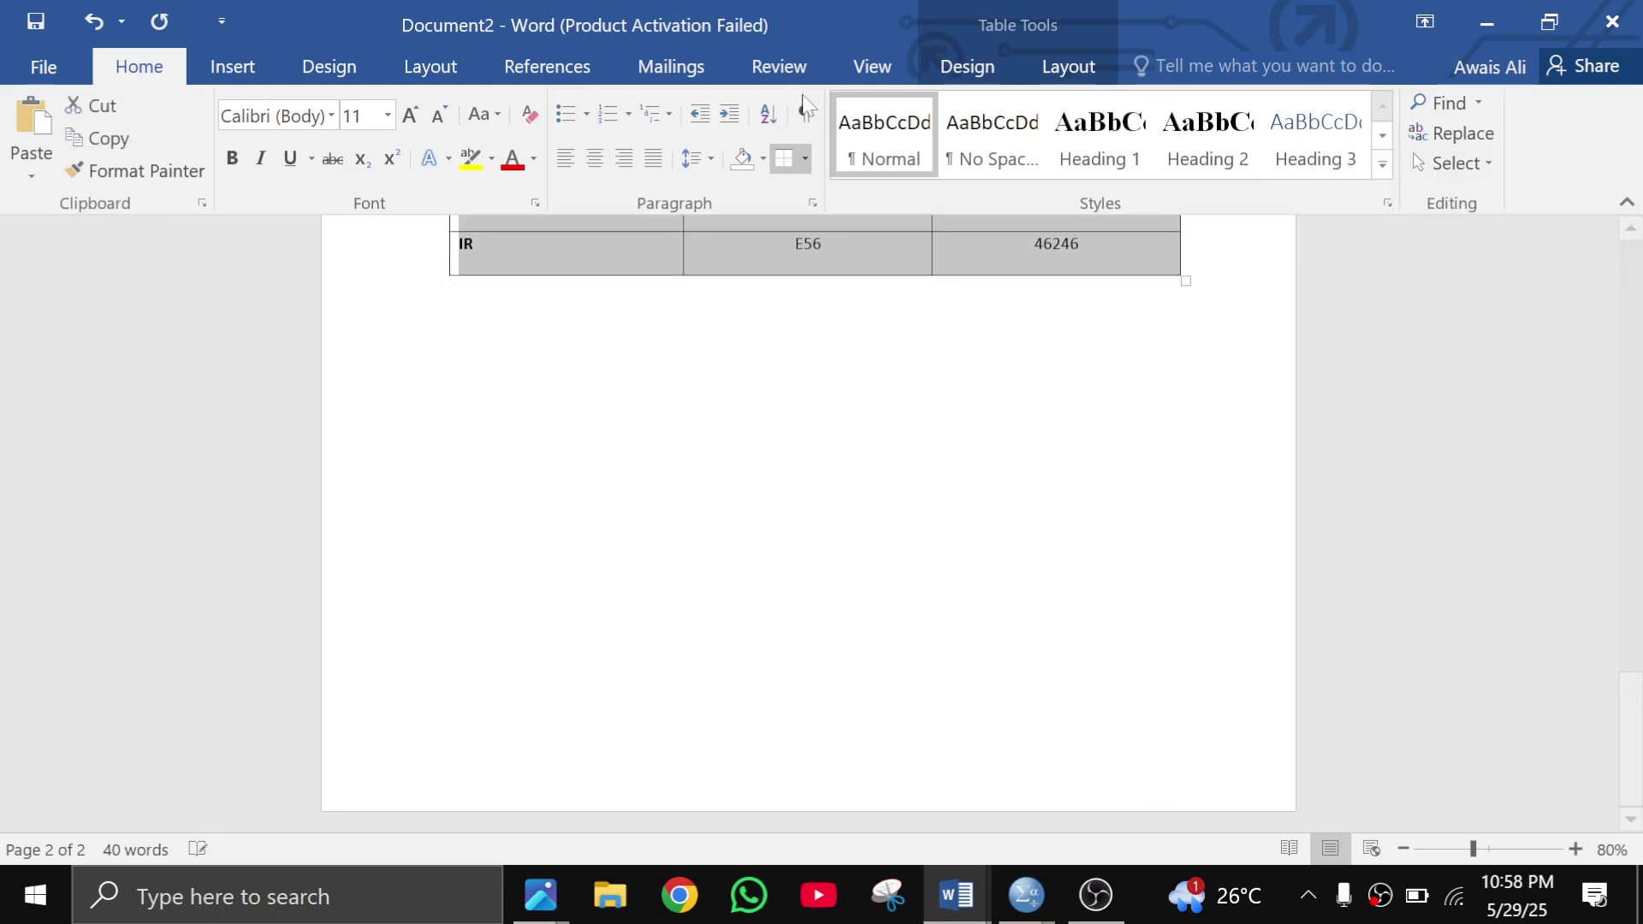
left_click(808, 163)
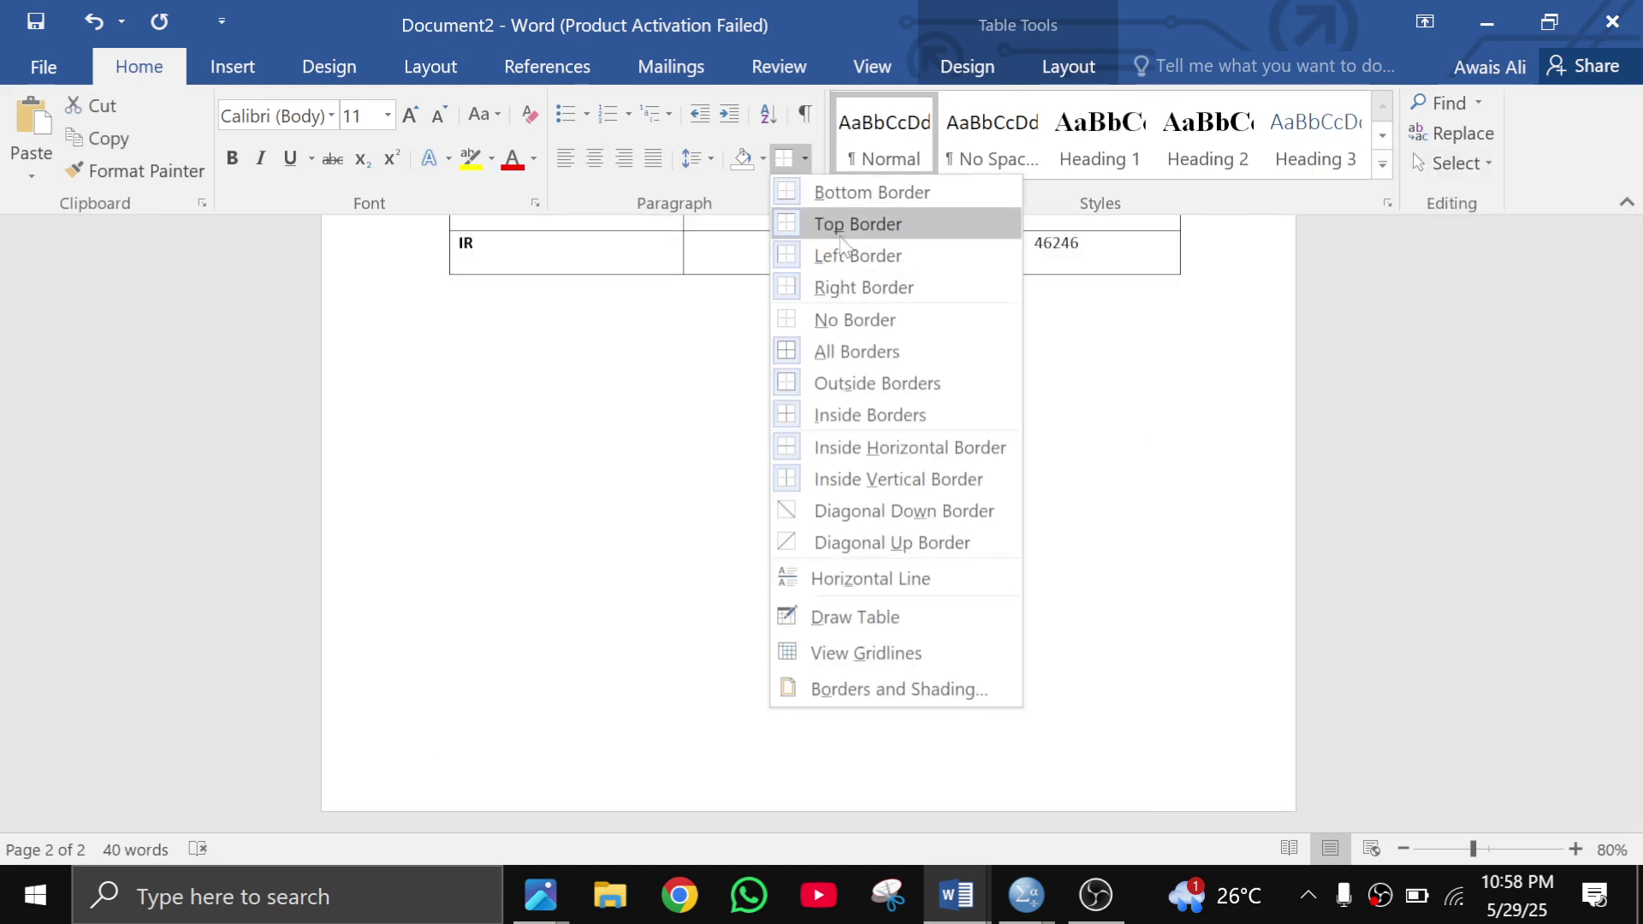
left_click(813, 319)
left_click(510, 326)
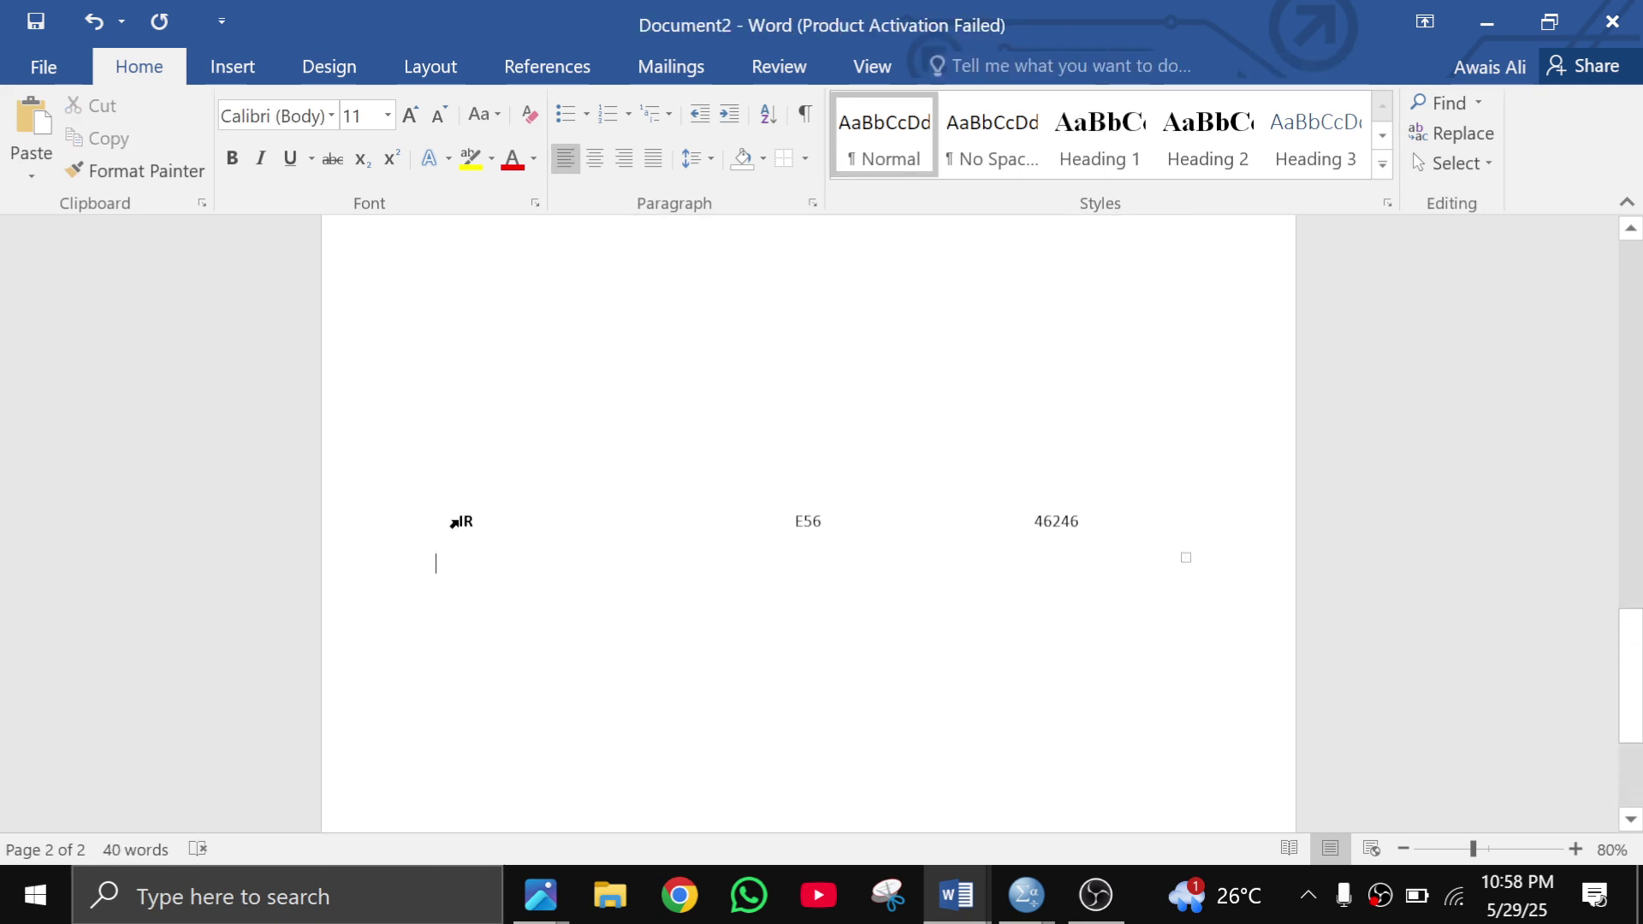
Add a bottom border to the IR row to close off the table
left_click_drag(452, 523, 966, 558)
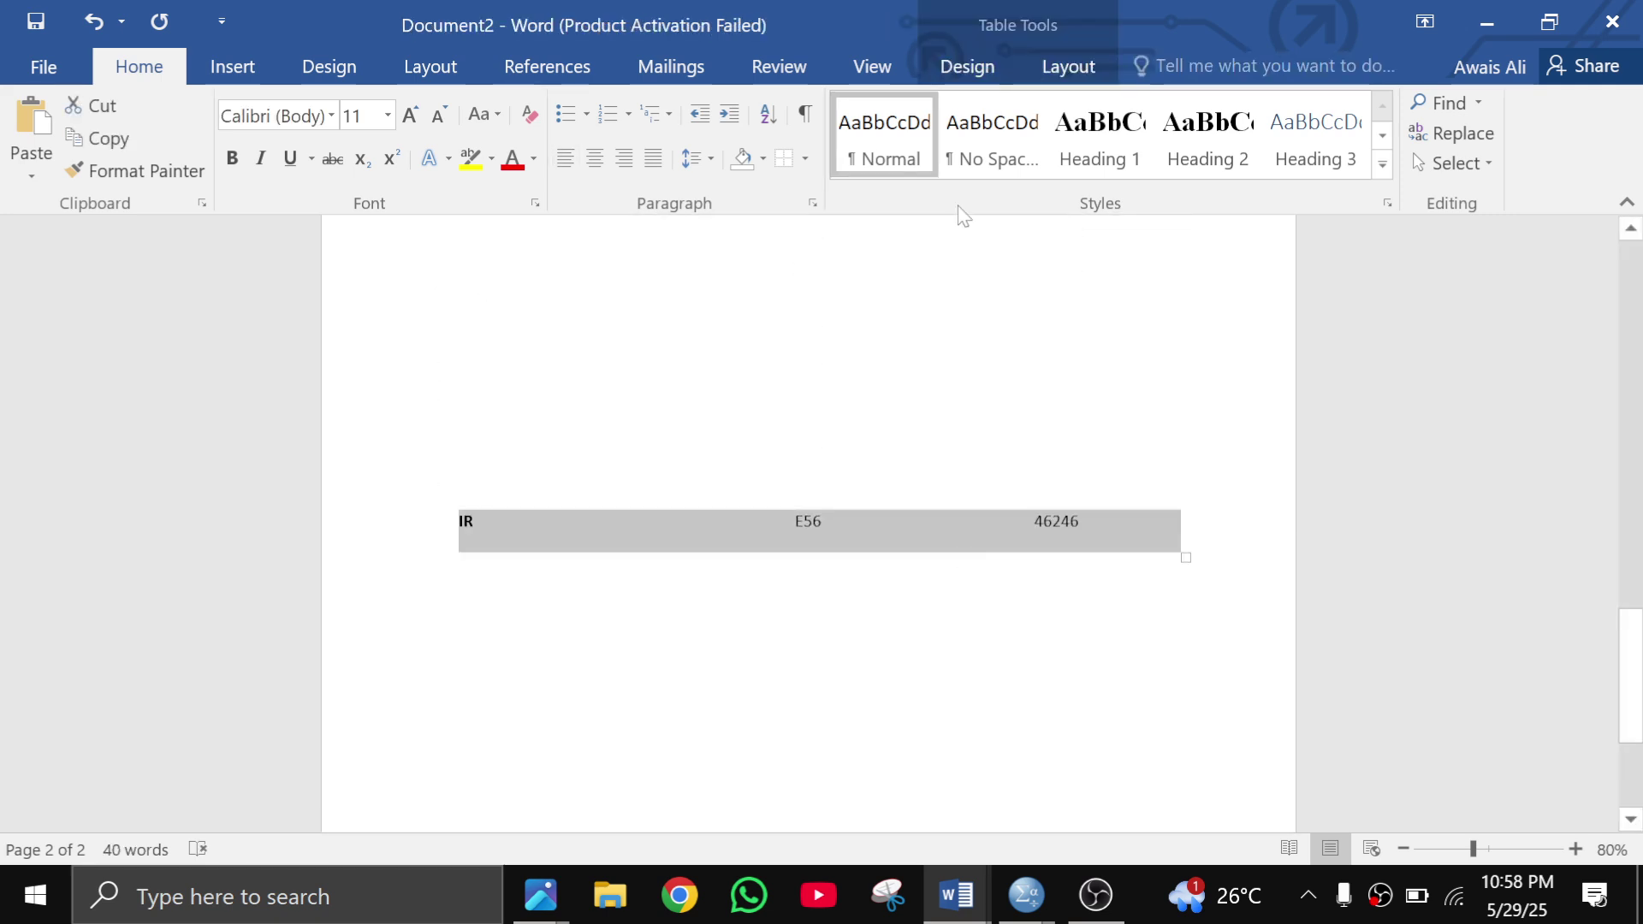
left_click(805, 158)
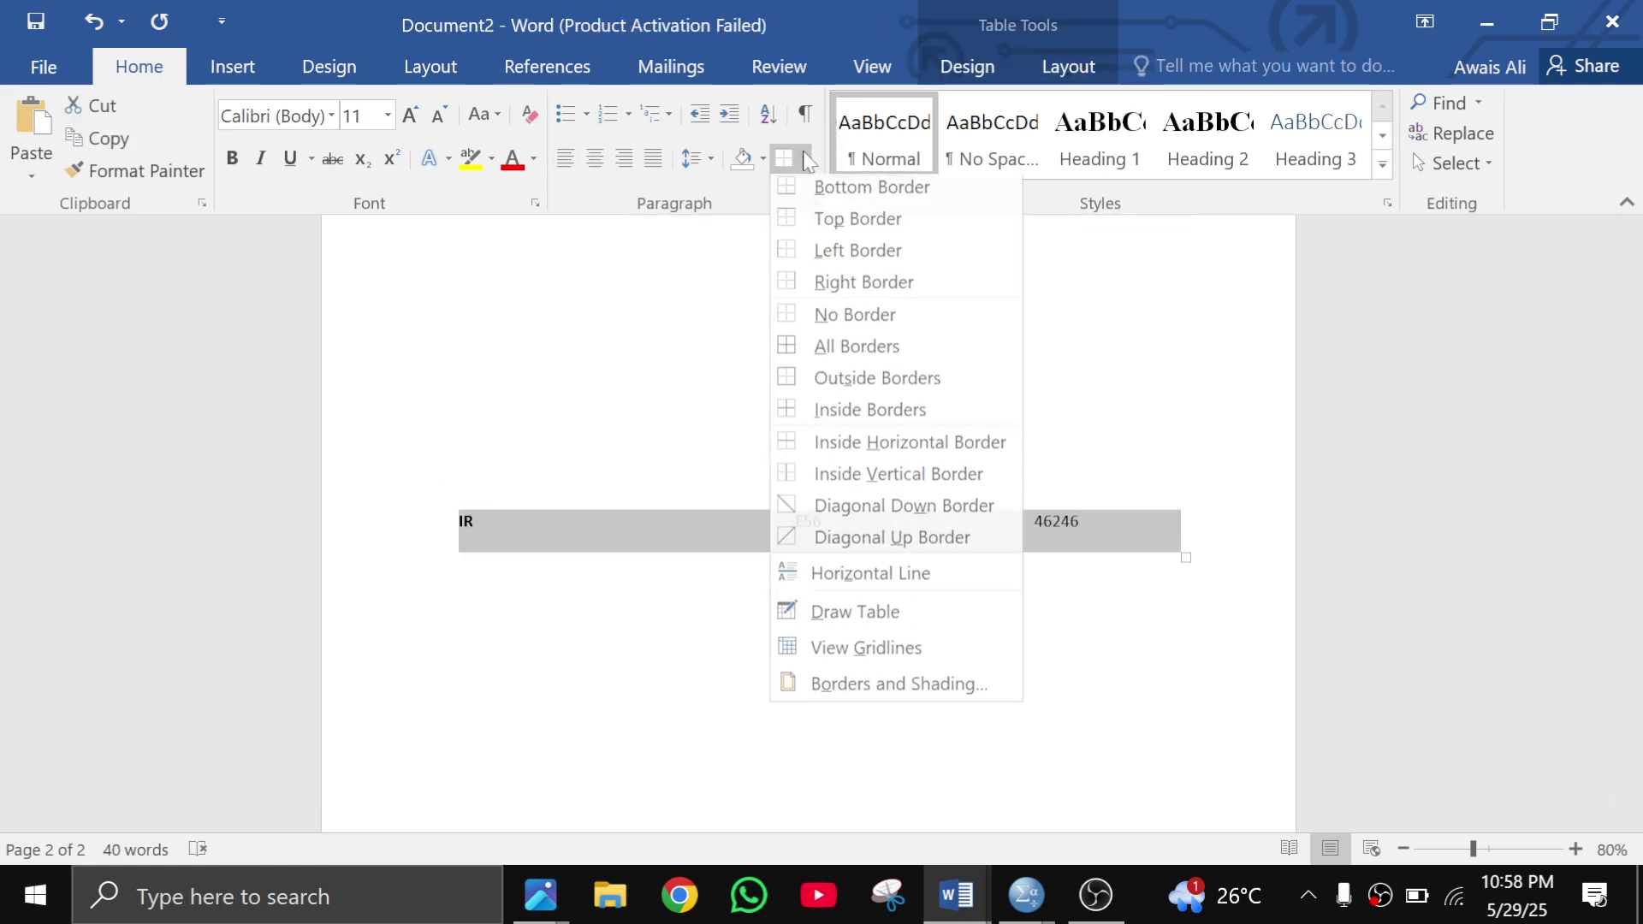
left_click(852, 190)
left_click(1182, 521)
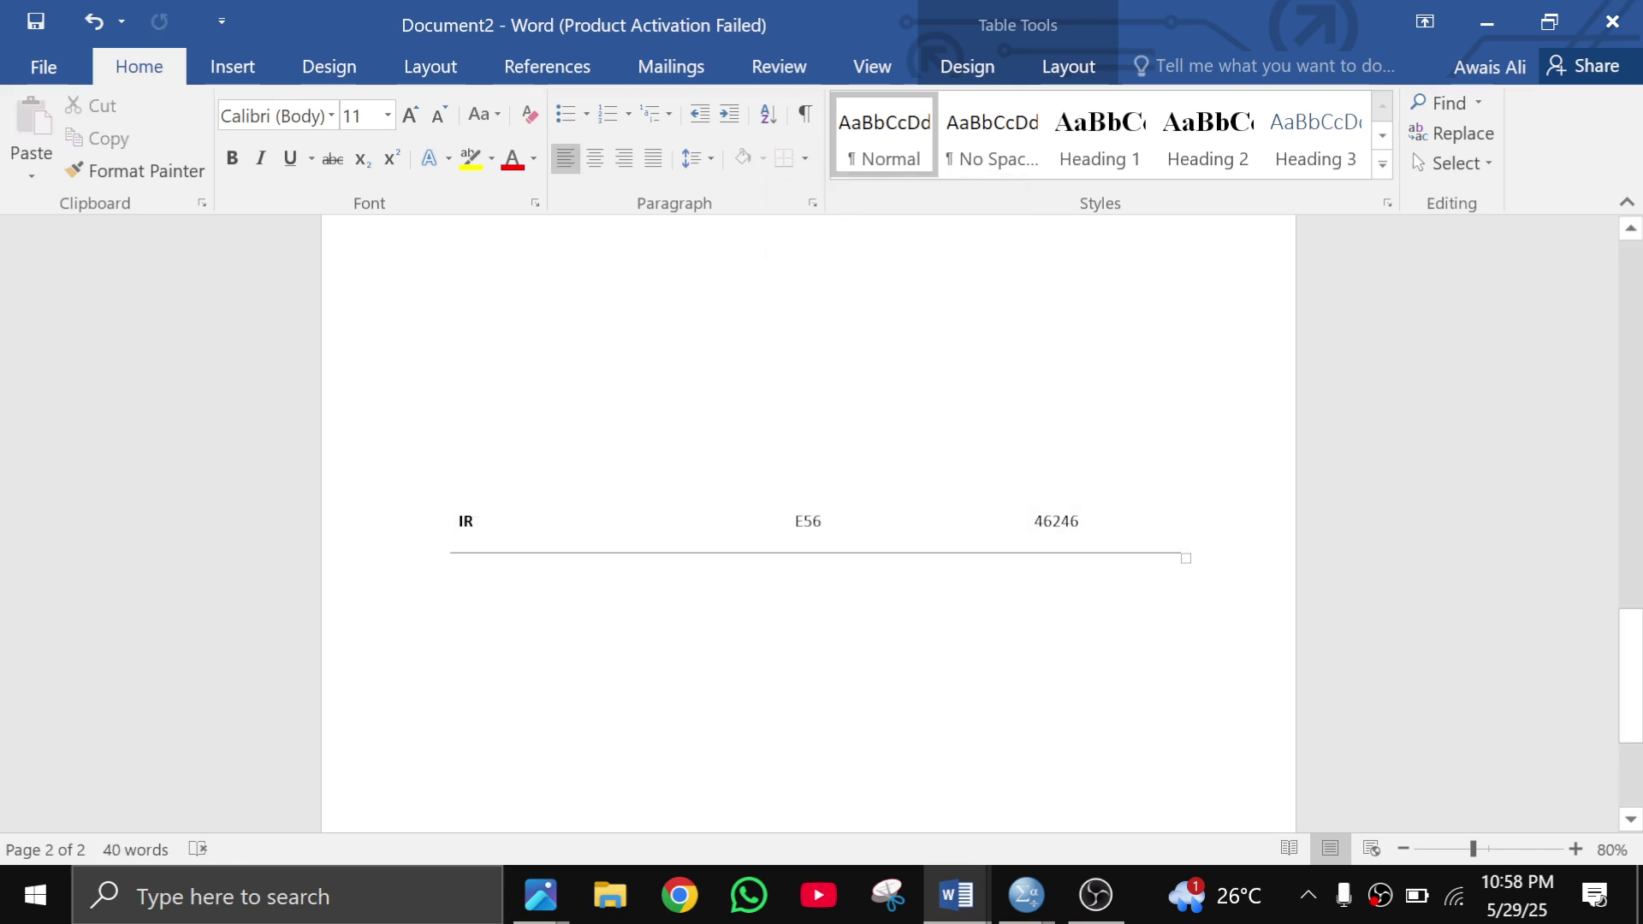
Switch to the Study Burnout Inventory document and examine how Table 1 continues across pages and ends with a border and note
mouse_move(1027, 895)
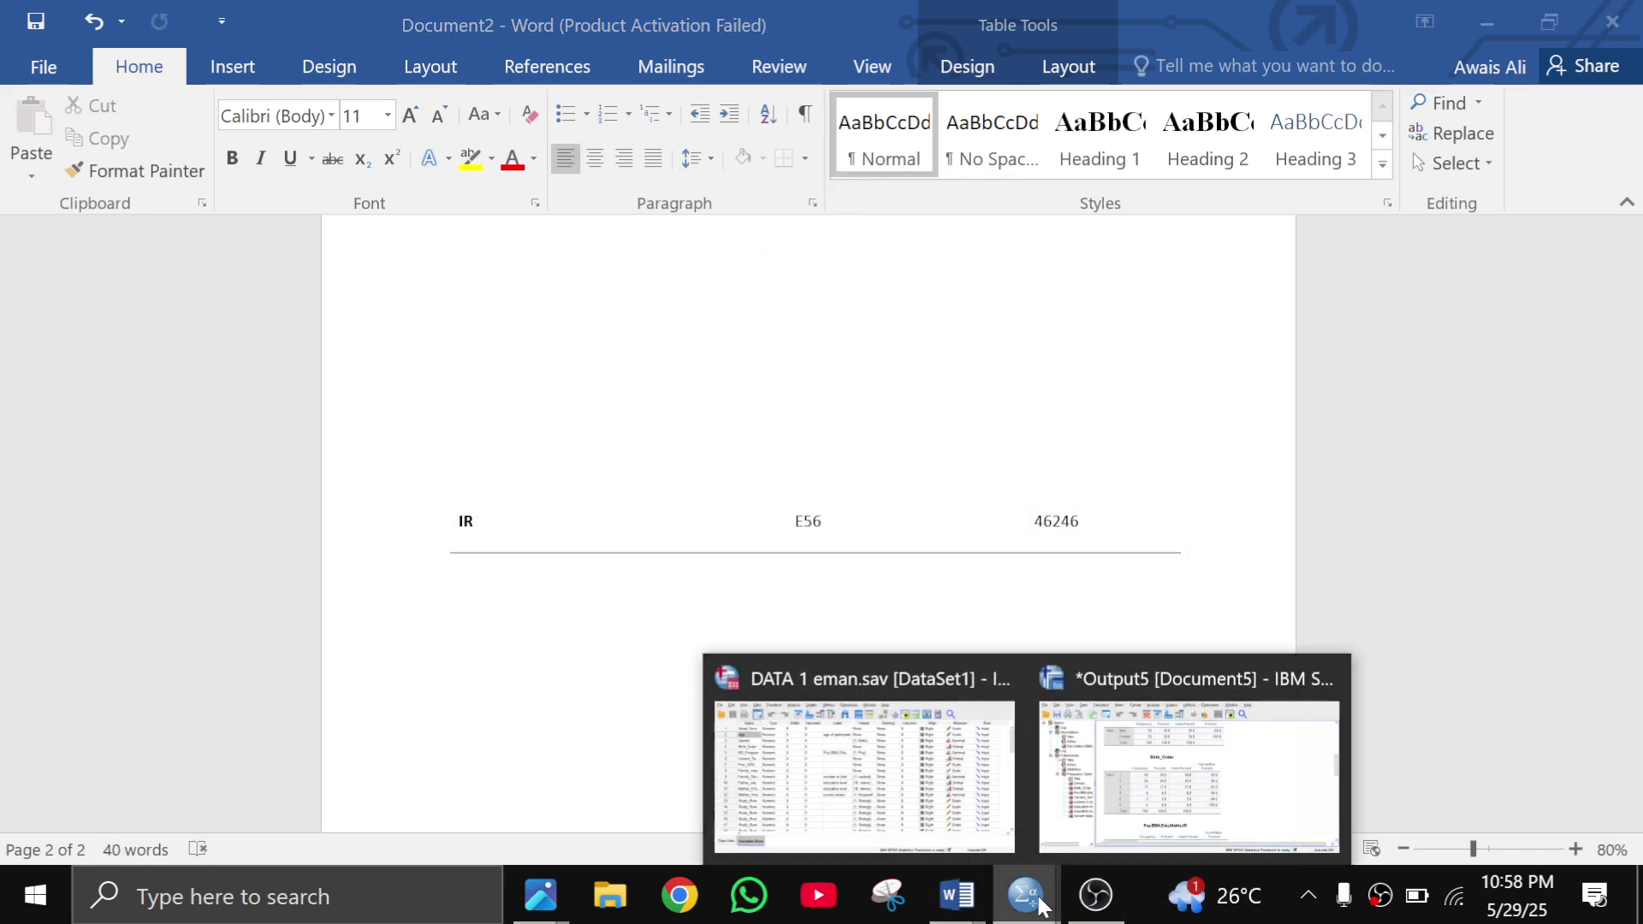
mouse_move(1038, 770)
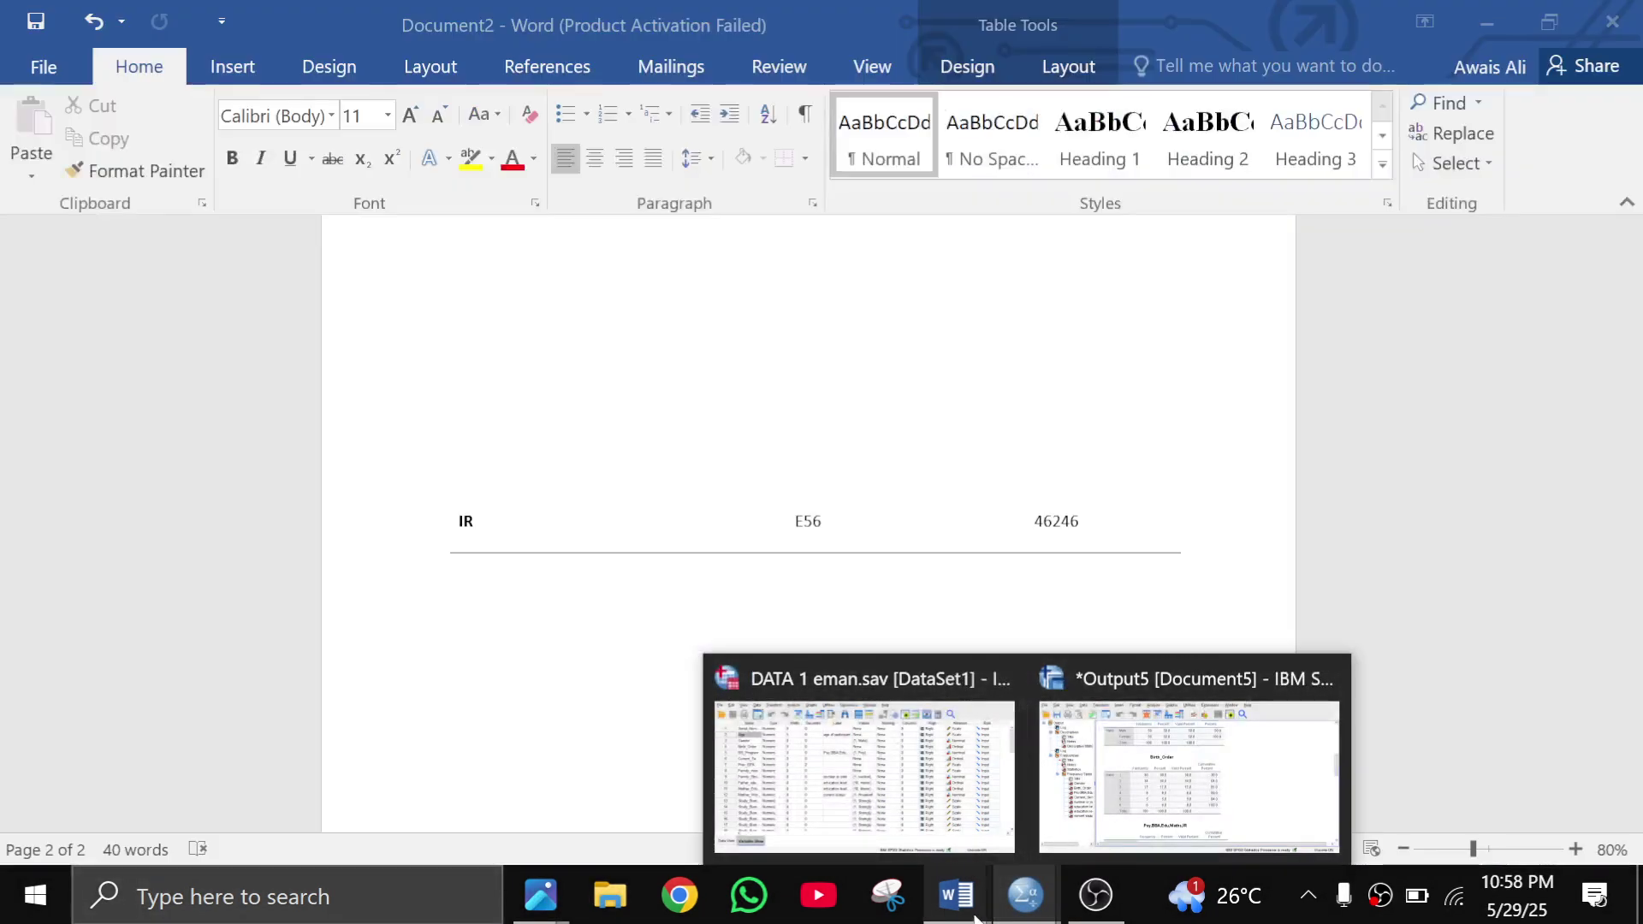
mouse_move(956, 895)
mouse_move(1004, 842)
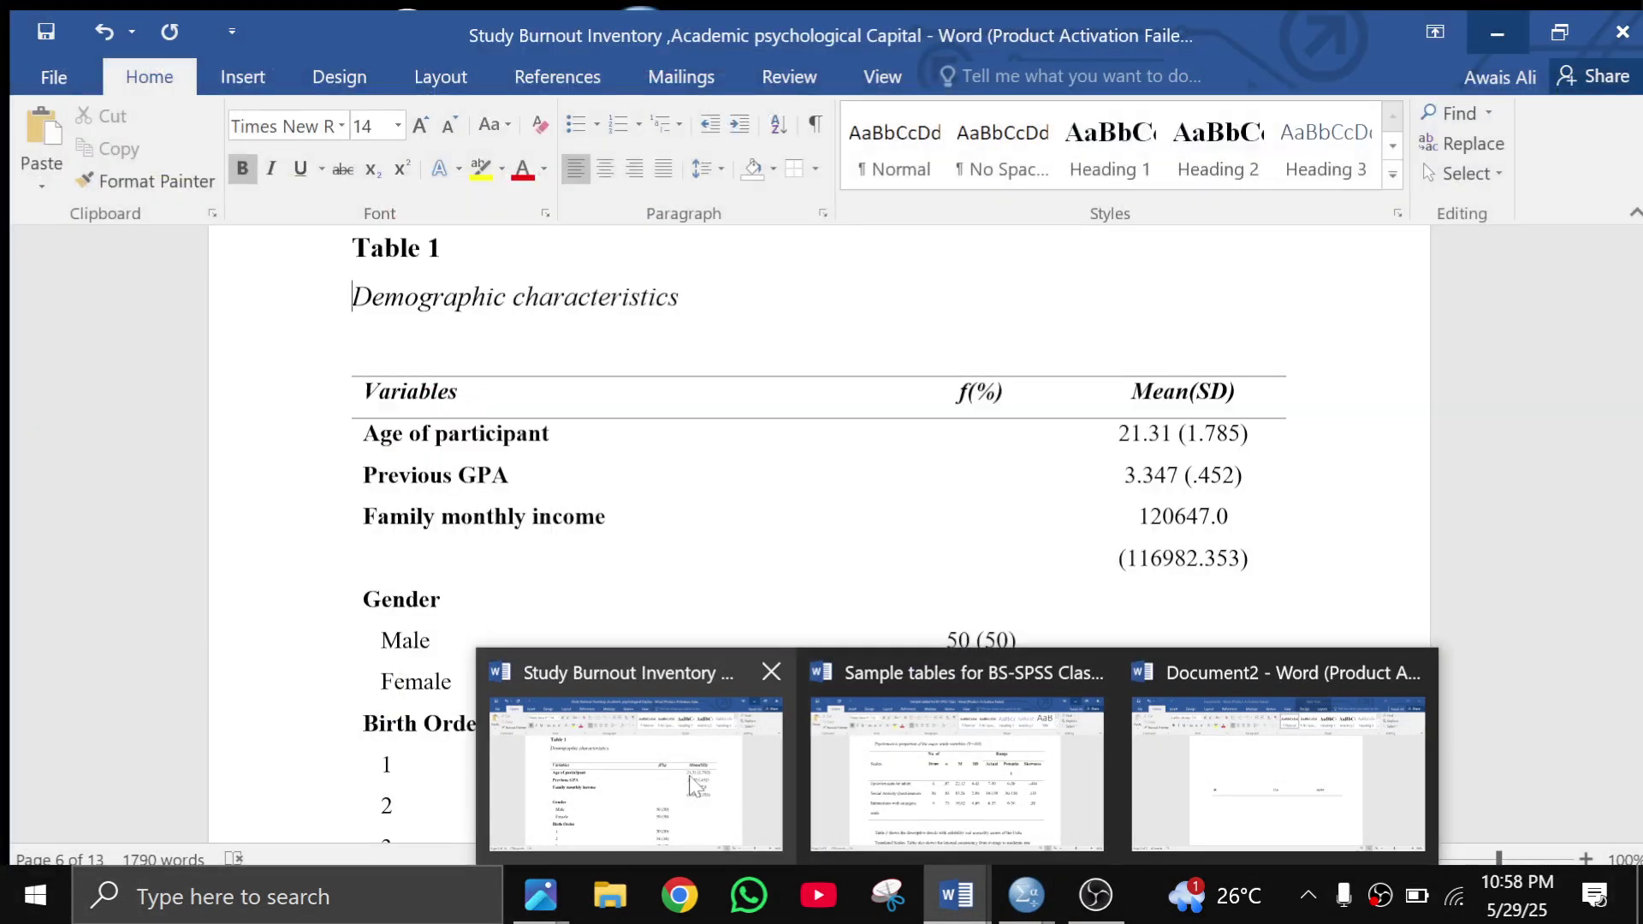
left_click(636, 770)
scroll(909, 562, "up", 2)
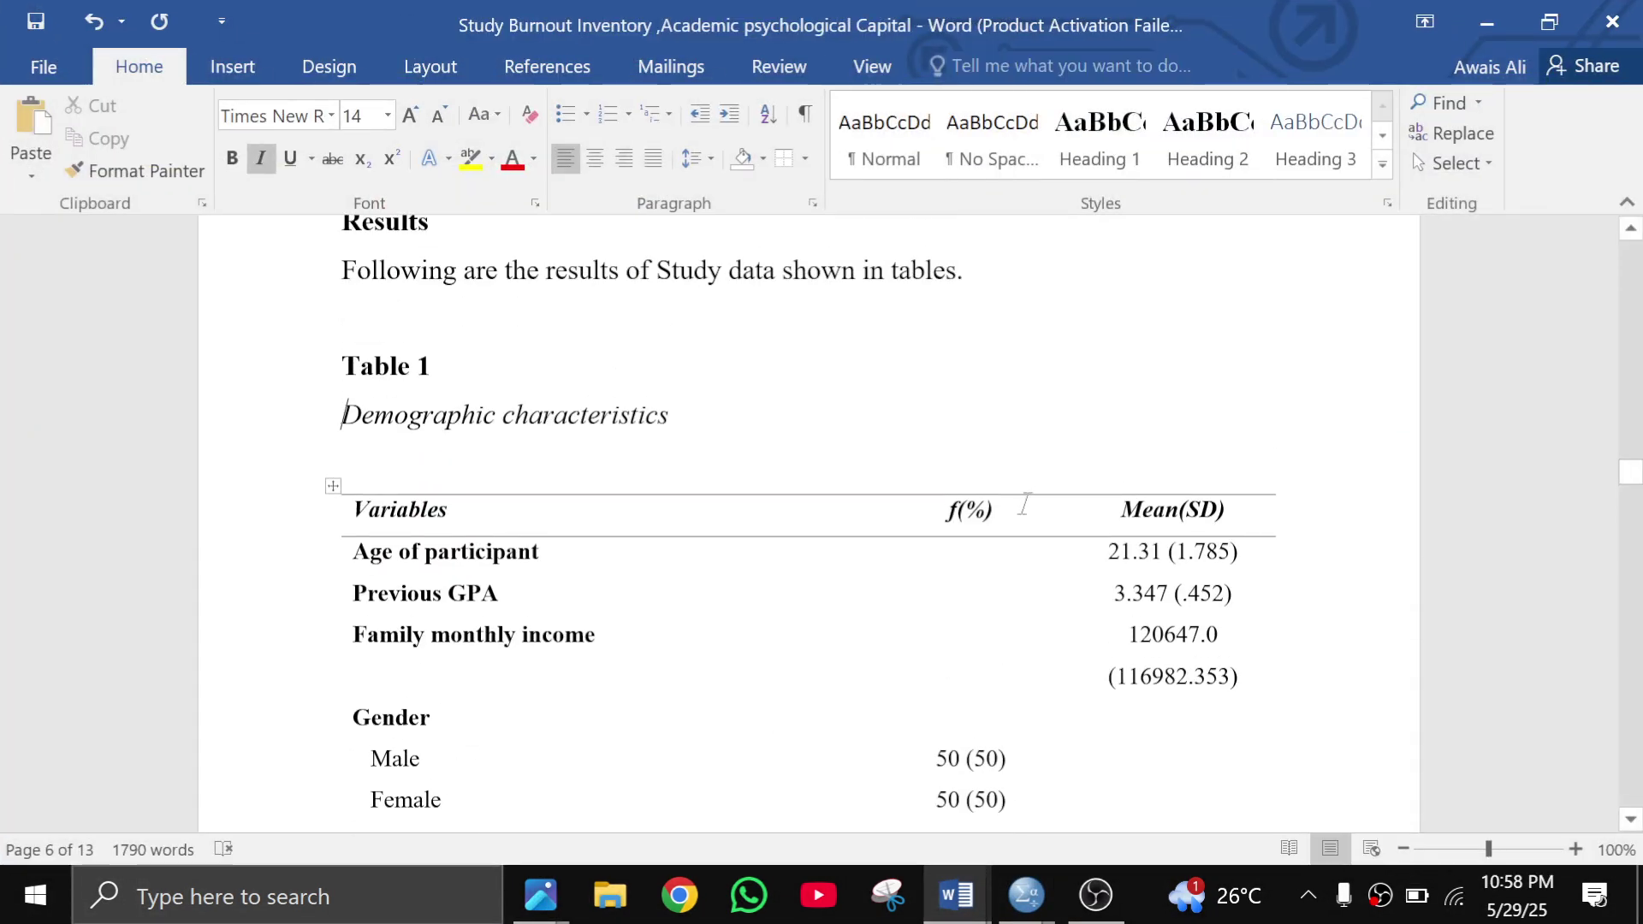
scroll(810, 519, "down", 15)
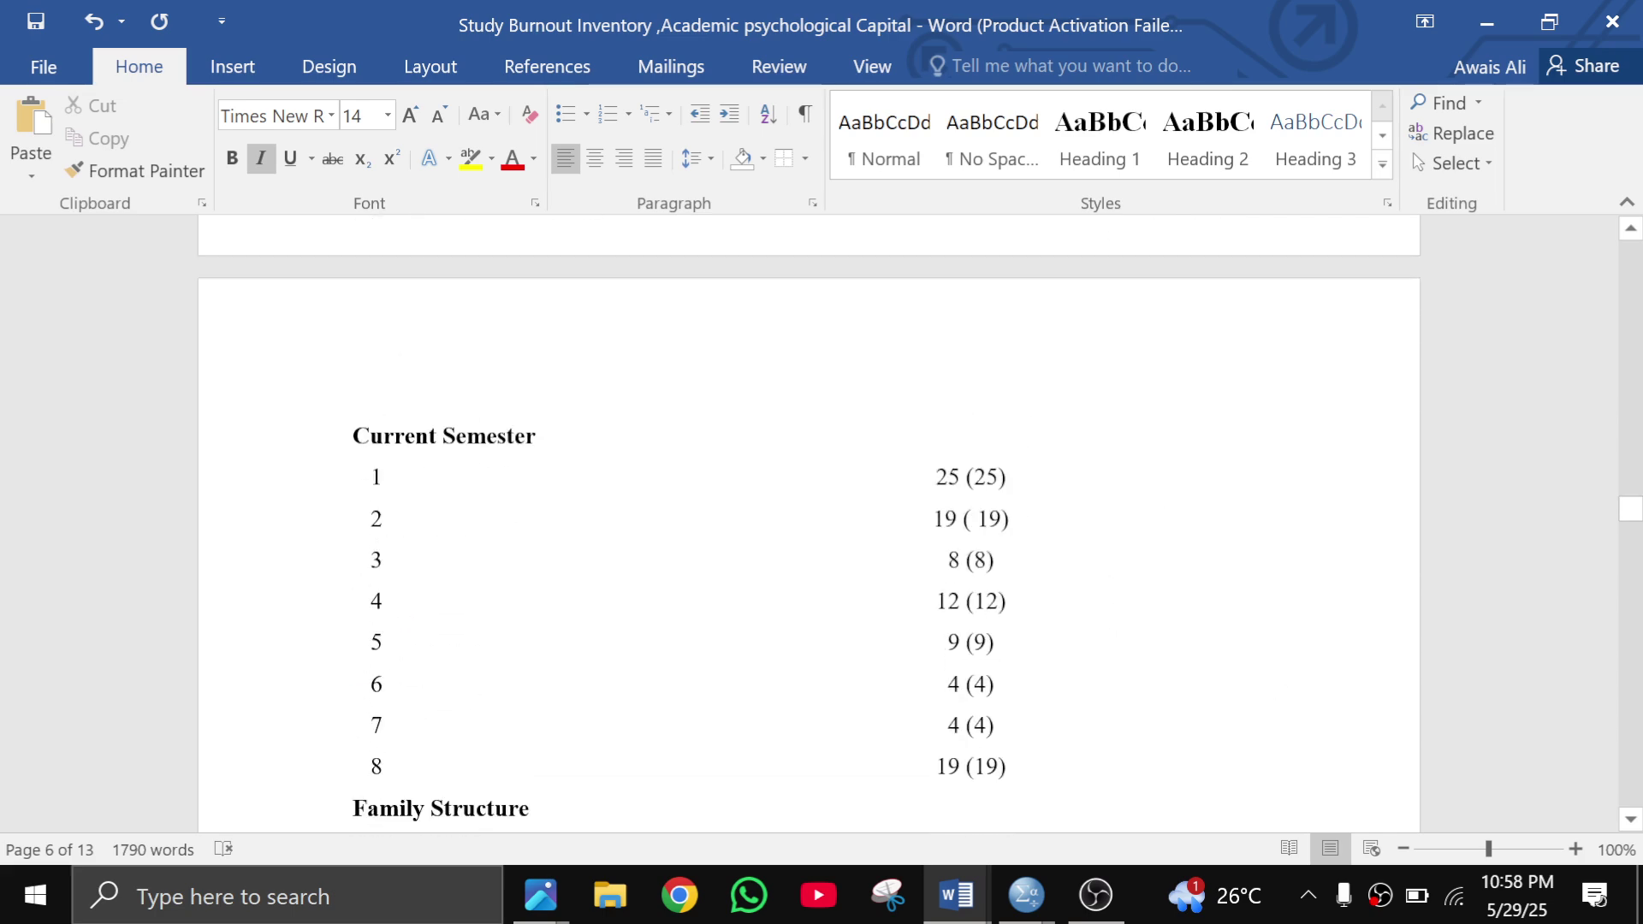
scroll(809, 519, "down", 12)
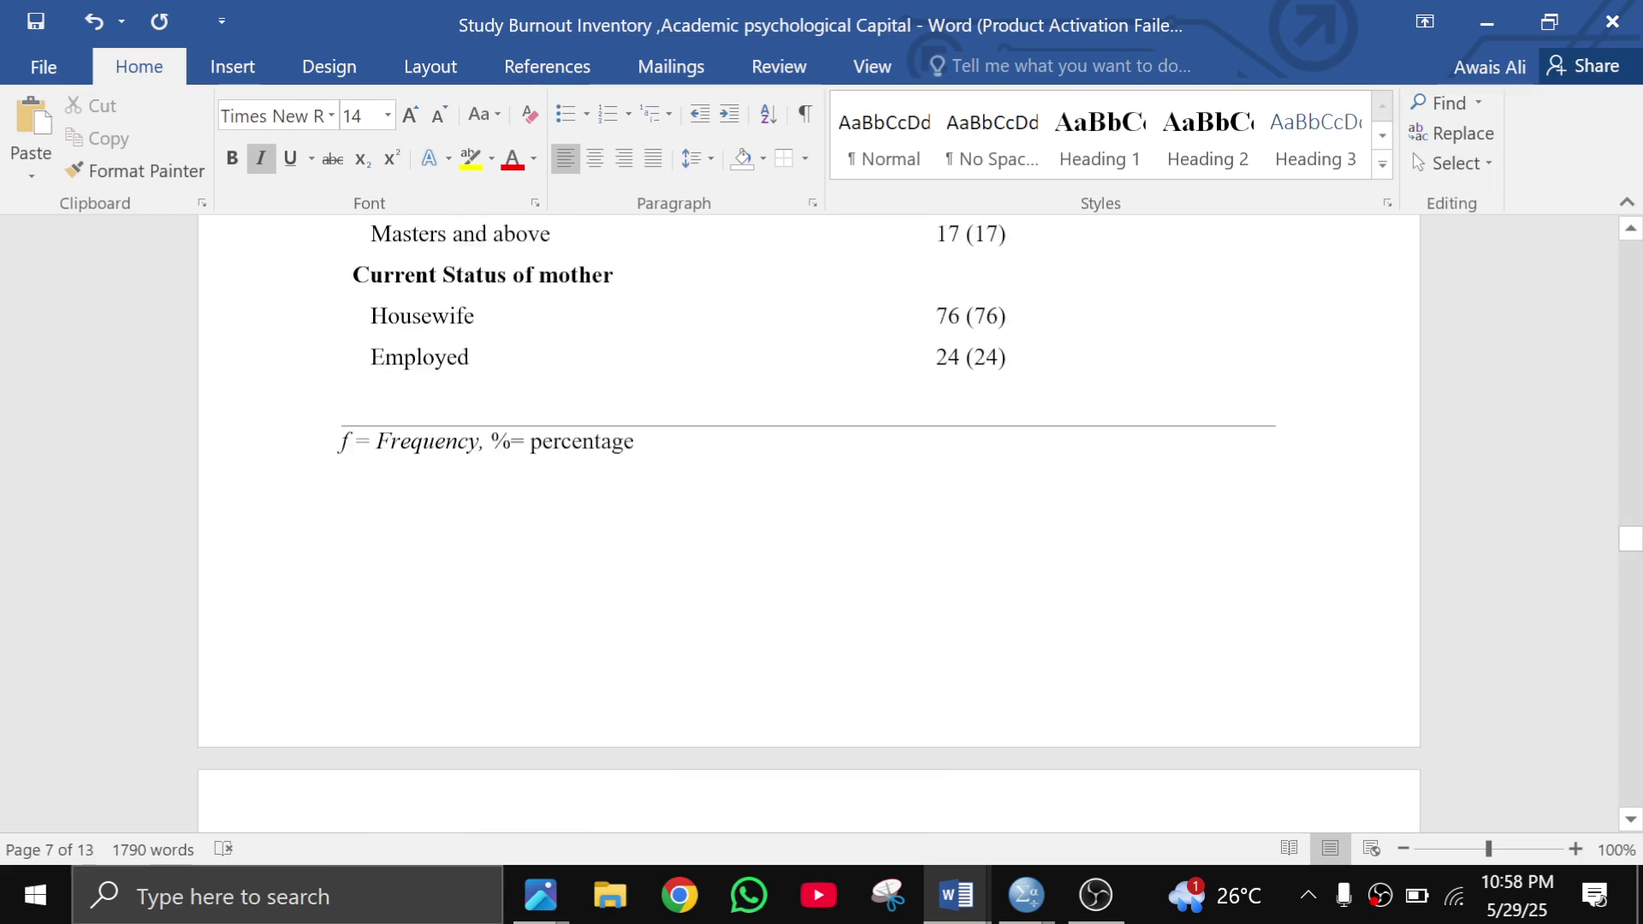
scroll(1276, 540, "up", 4)
scroll(1276, 540, "down", 3)
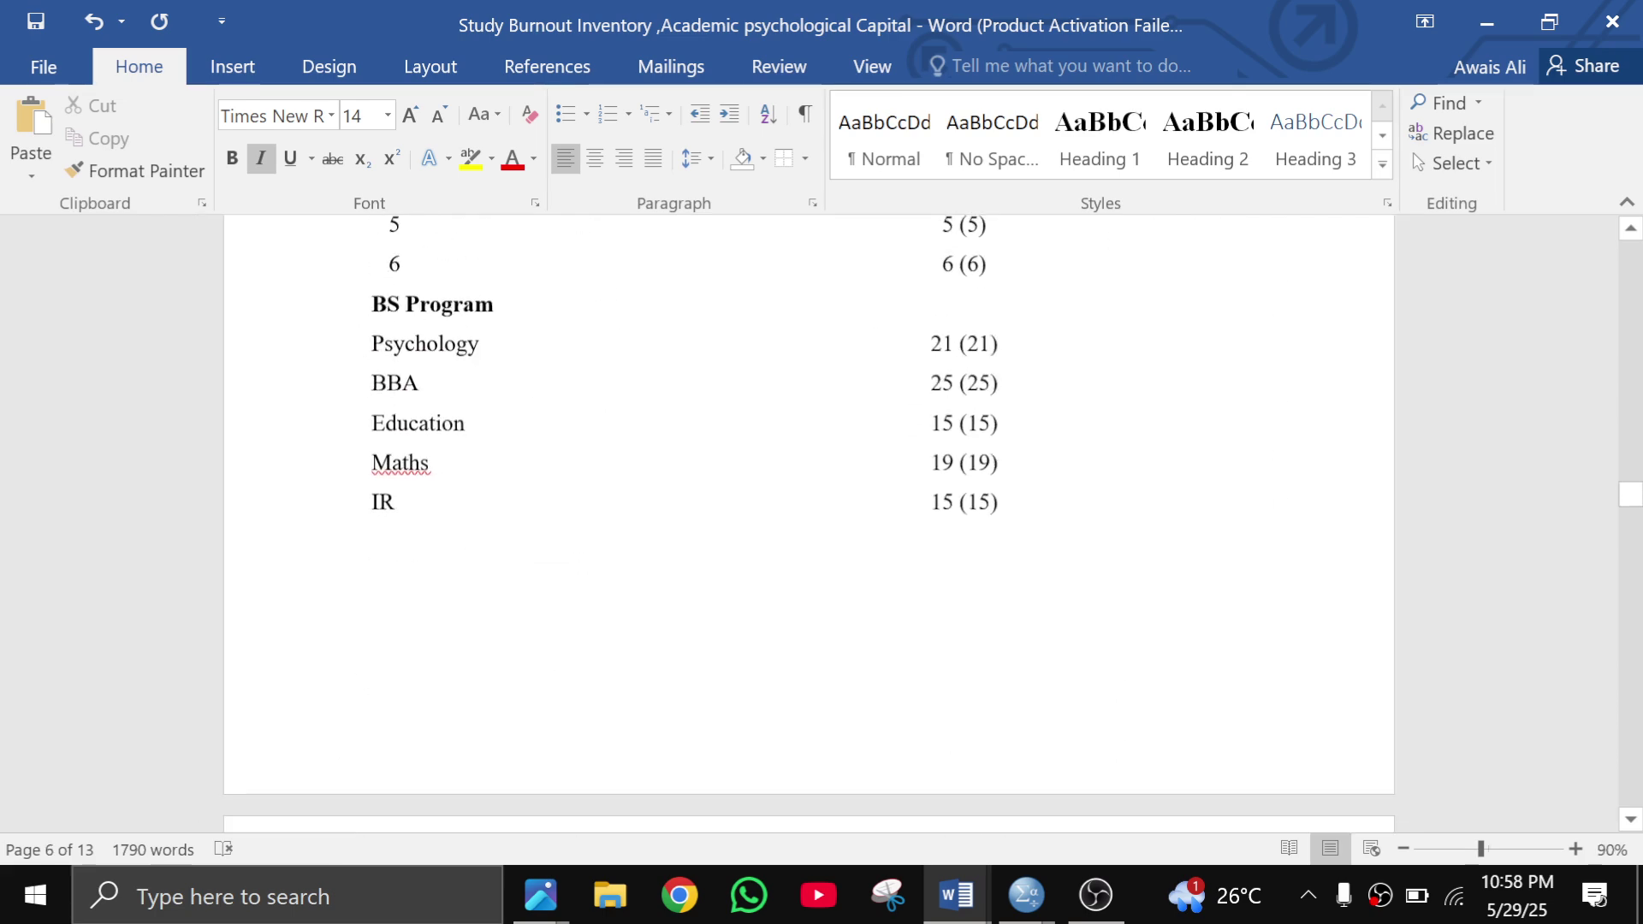
scroll(809, 519, "up", 4)
scroll(810, 518, "down", 2)
left_click_drag(1142, 596, 470, 591)
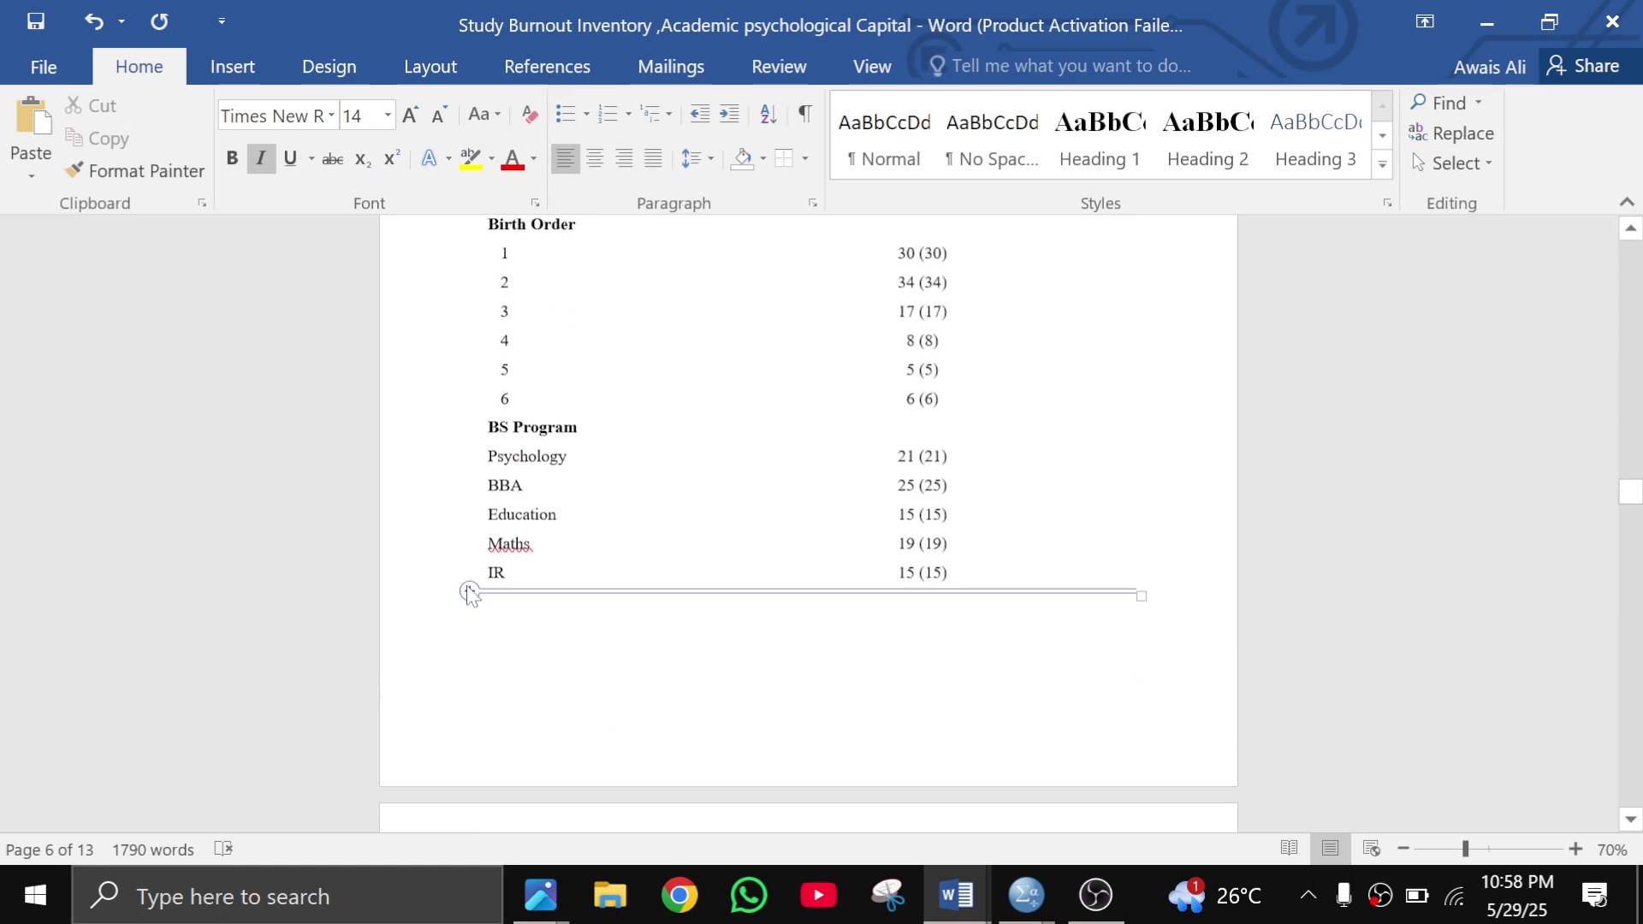
scroll(810, 519, "down", 4)
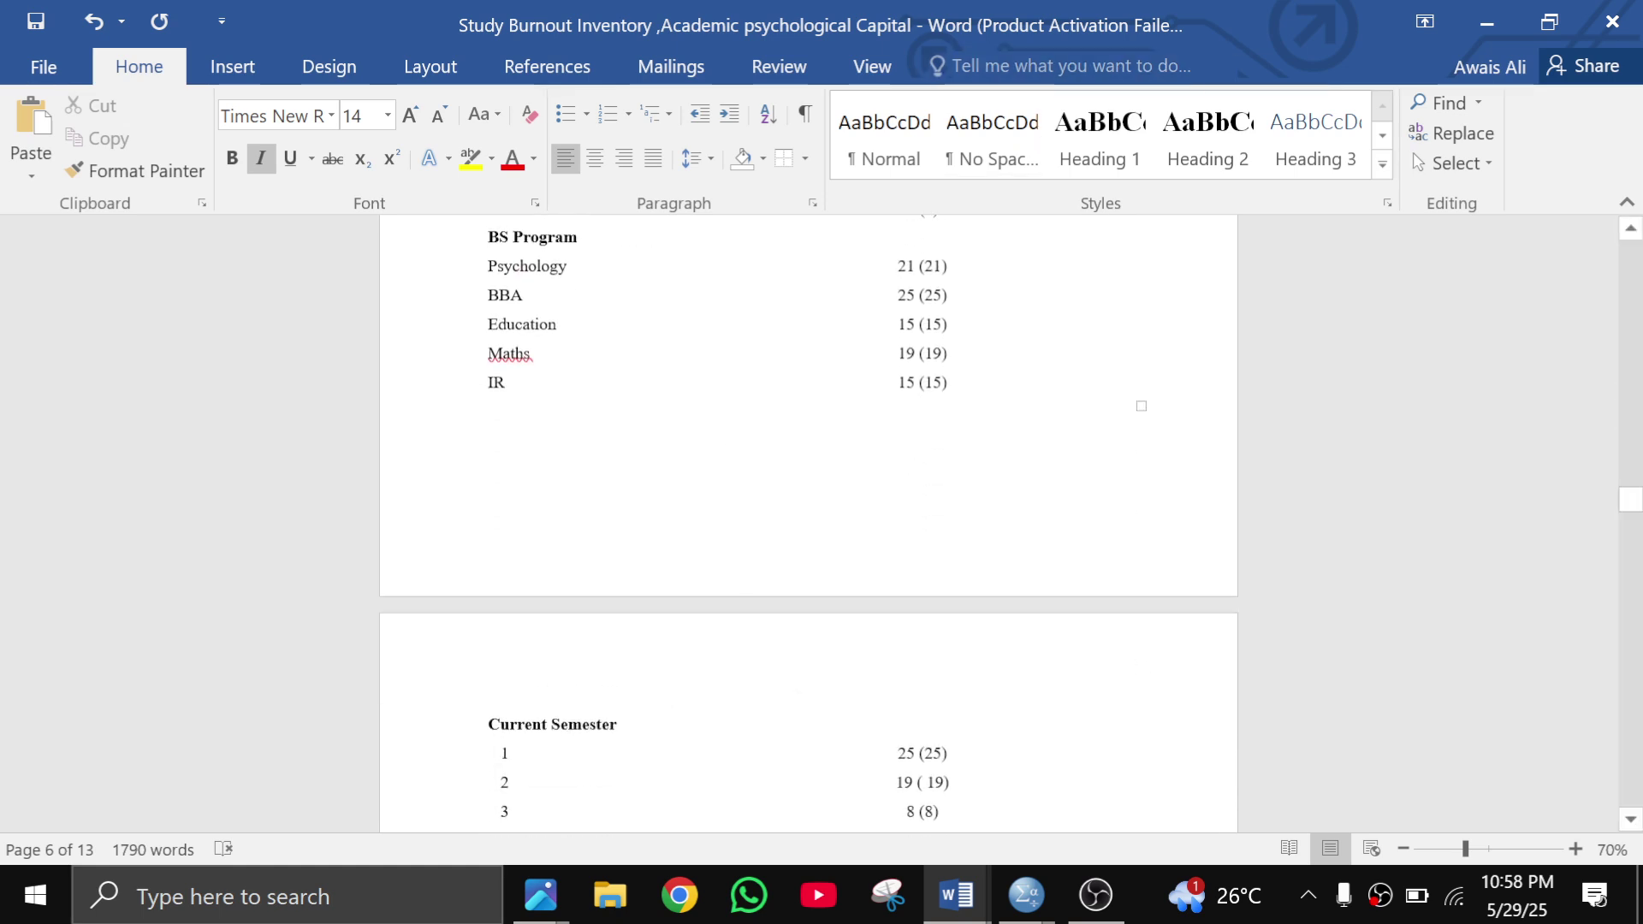
scroll(810, 518, "down", 20)
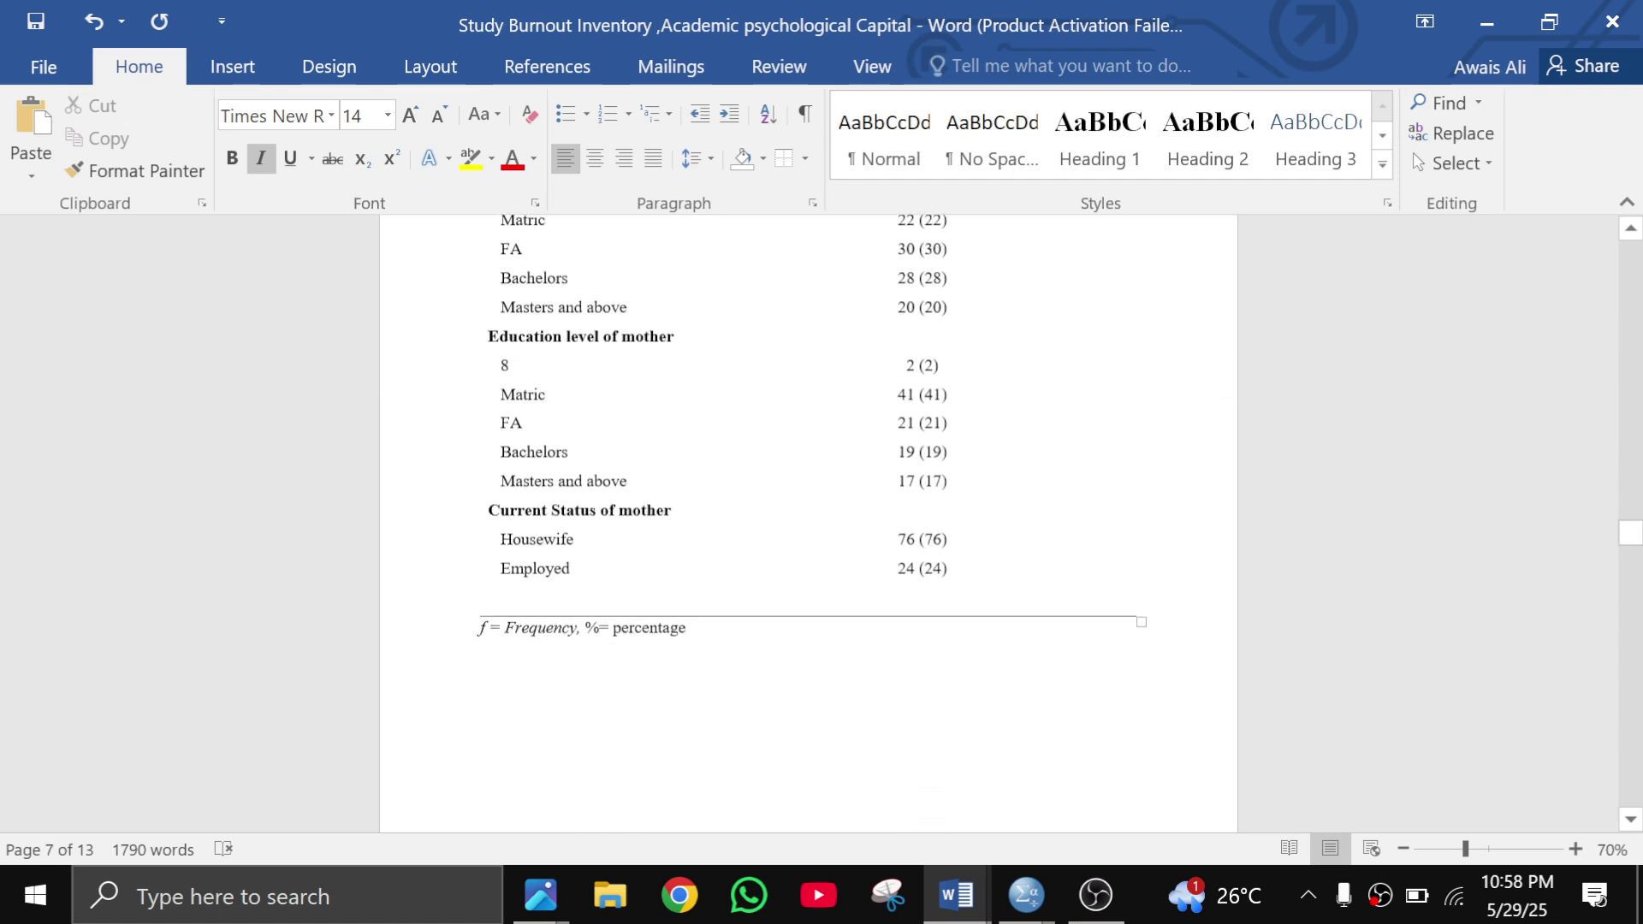
scroll(810, 519, "down", 5)
Return to Document2 and check the borders around the table's header row
left_click(1490, 23)
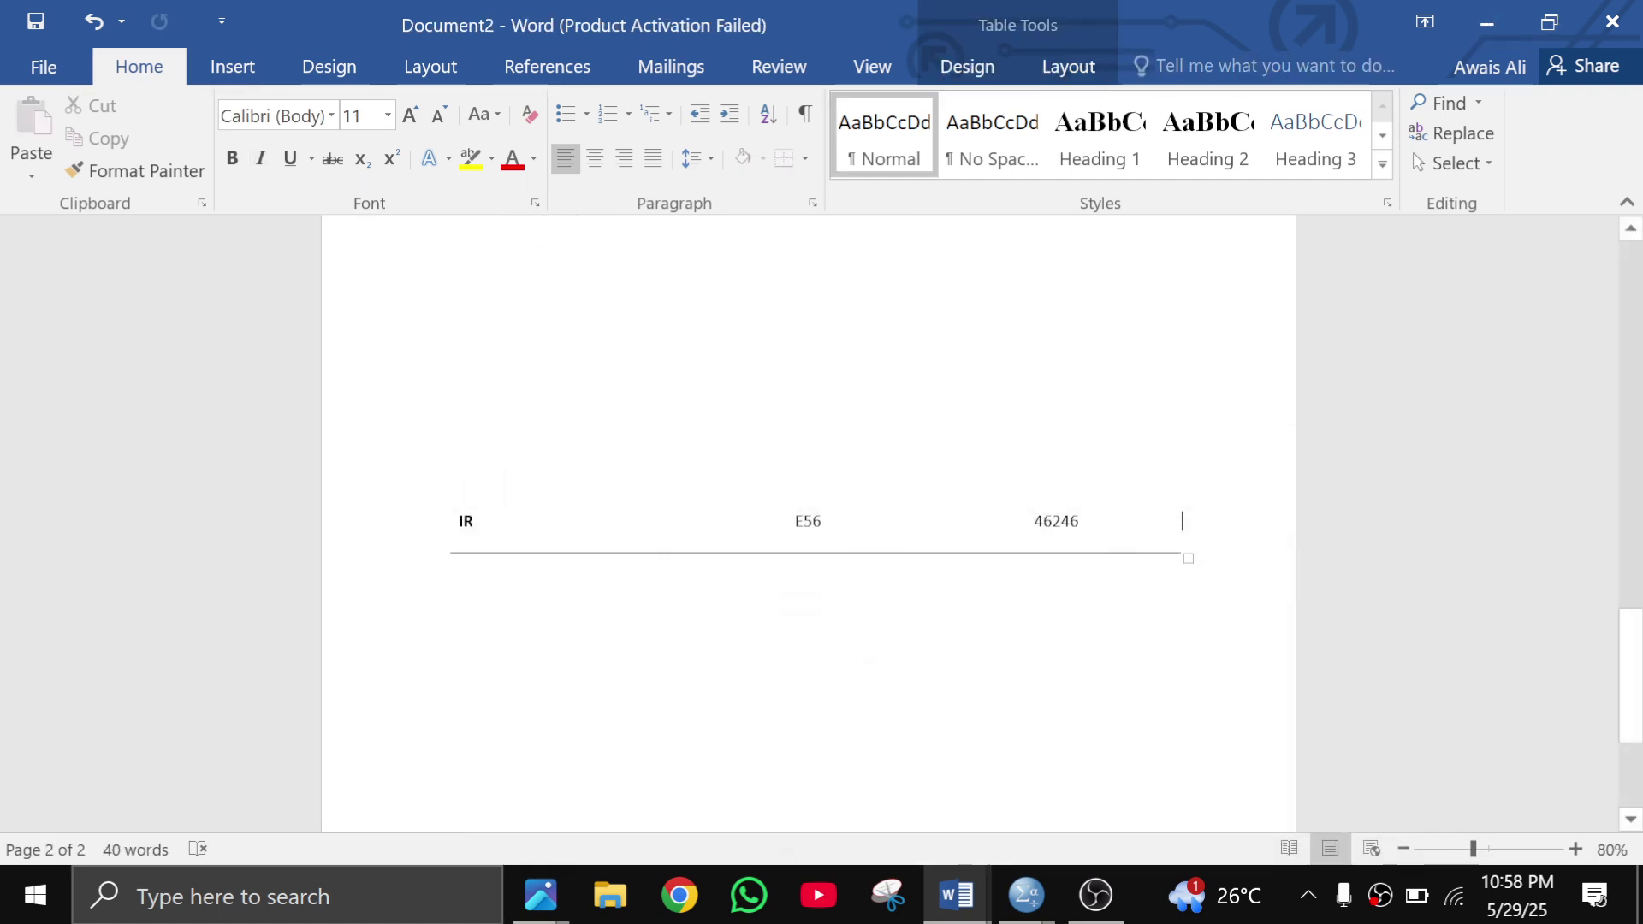
scroll(809, 522, "up", 15)
scroll(730, 396, "up", 1)
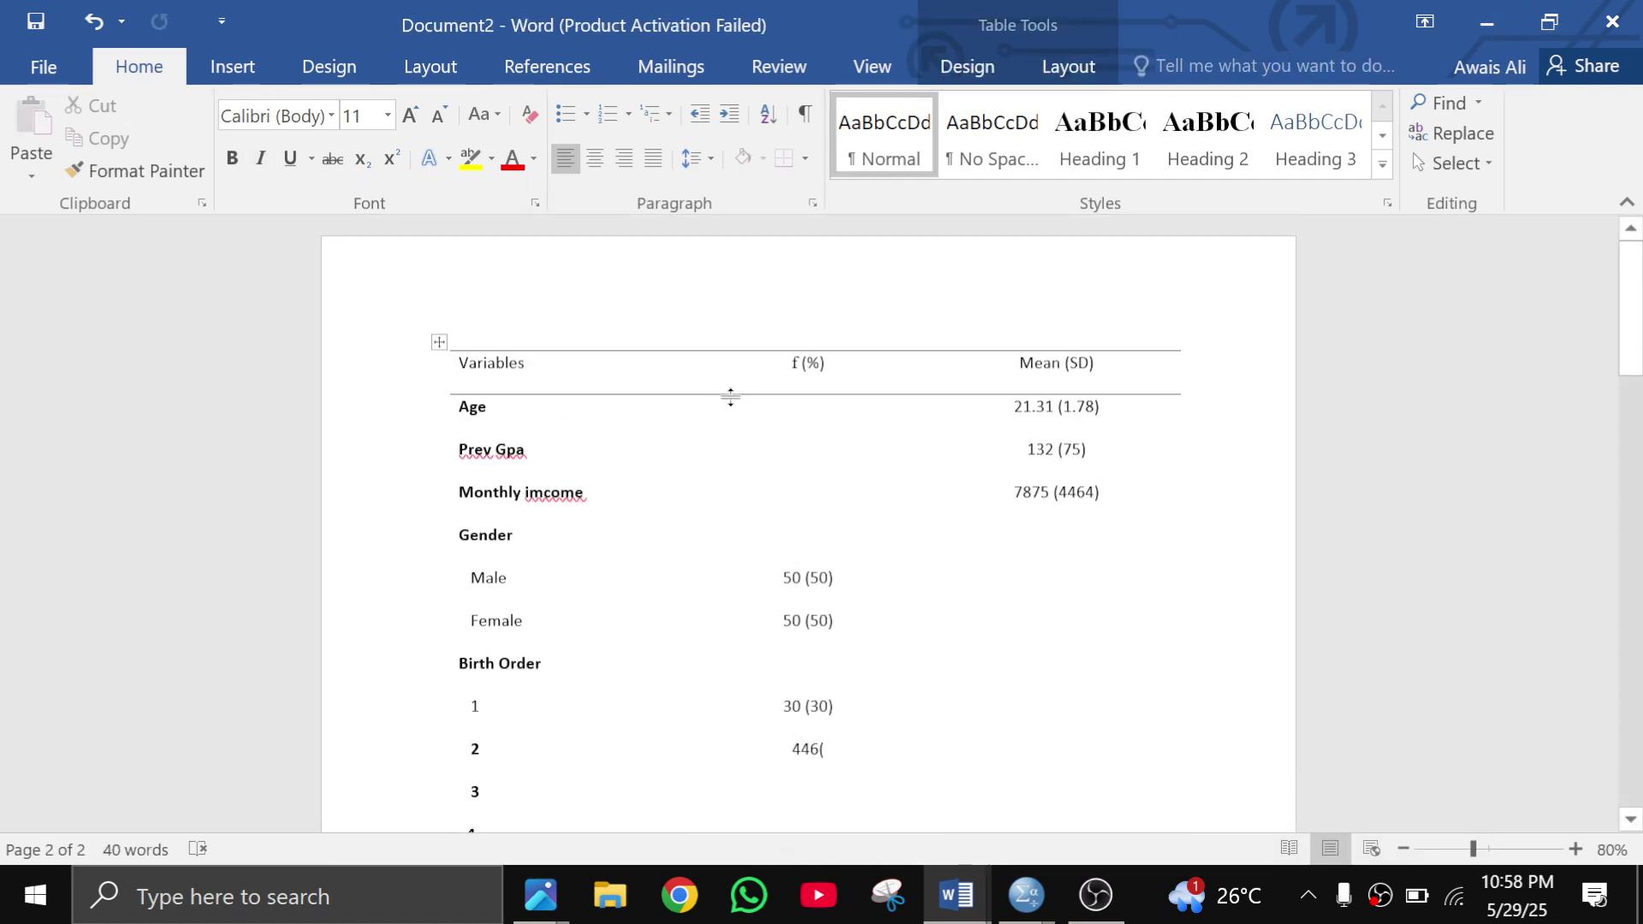